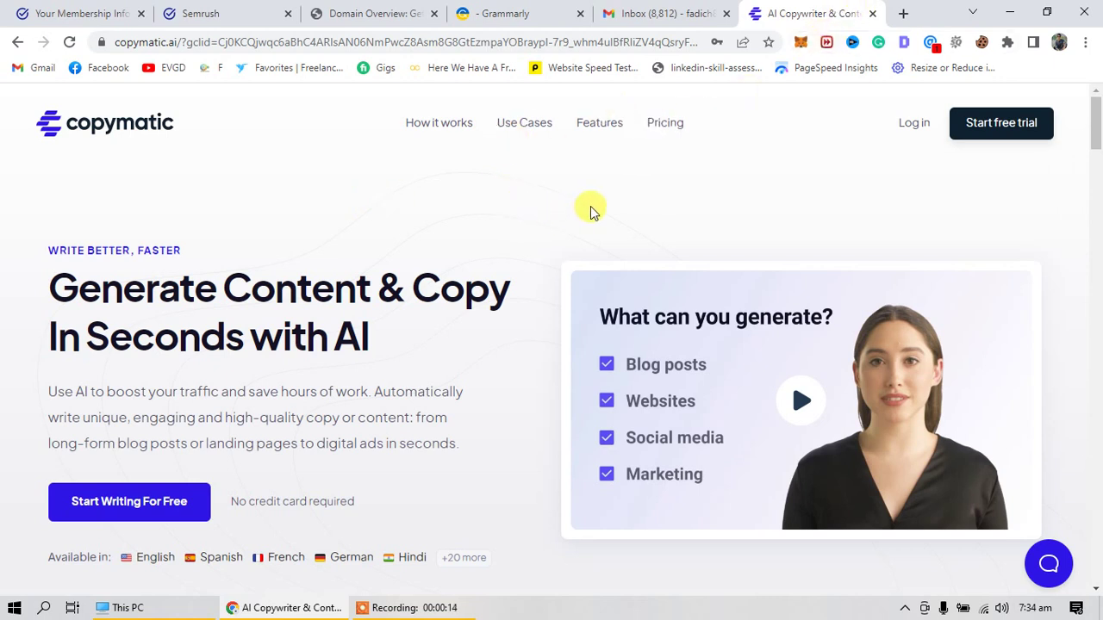
# Step: Switch to the Semrush page and open its Keyword Overview tool
pyautogui.click(385, 8)
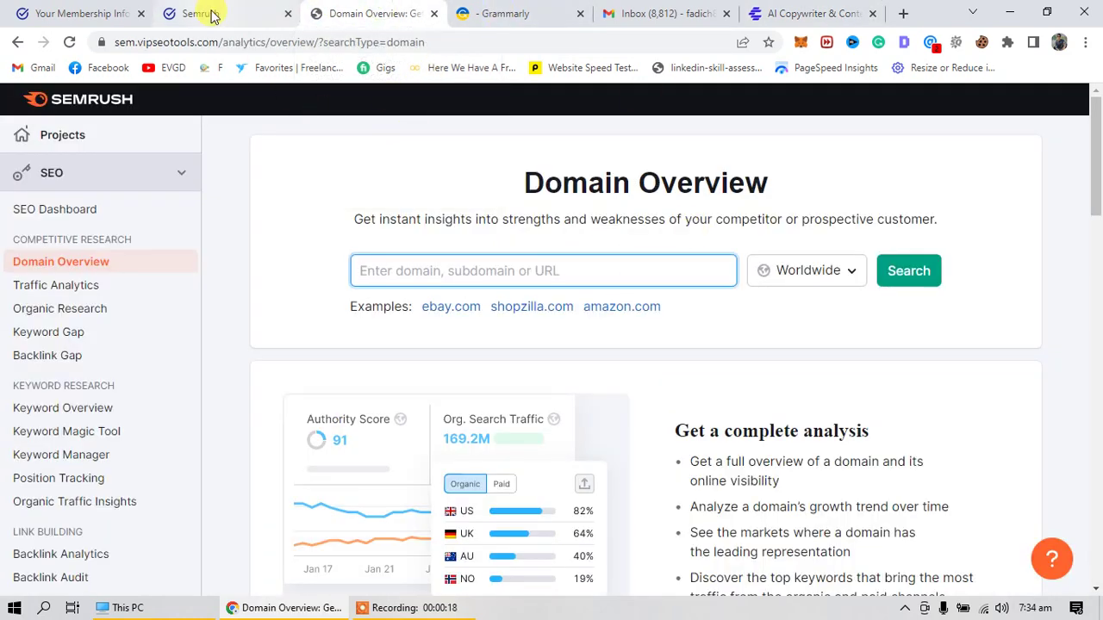
pyautogui.click(67, 112)
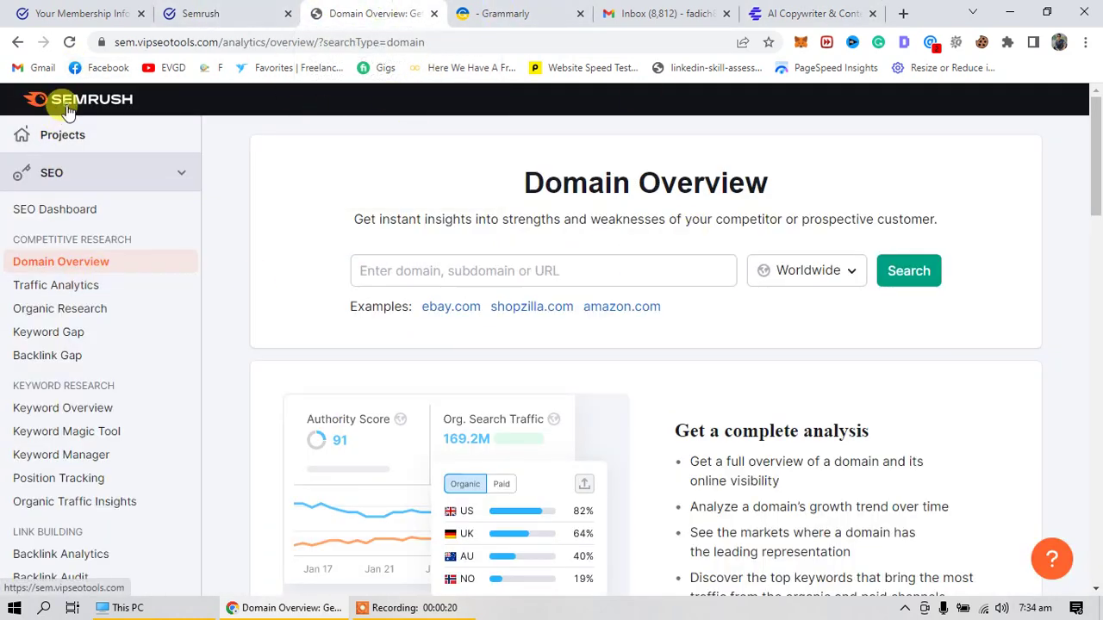
pyautogui.click(166, 12)
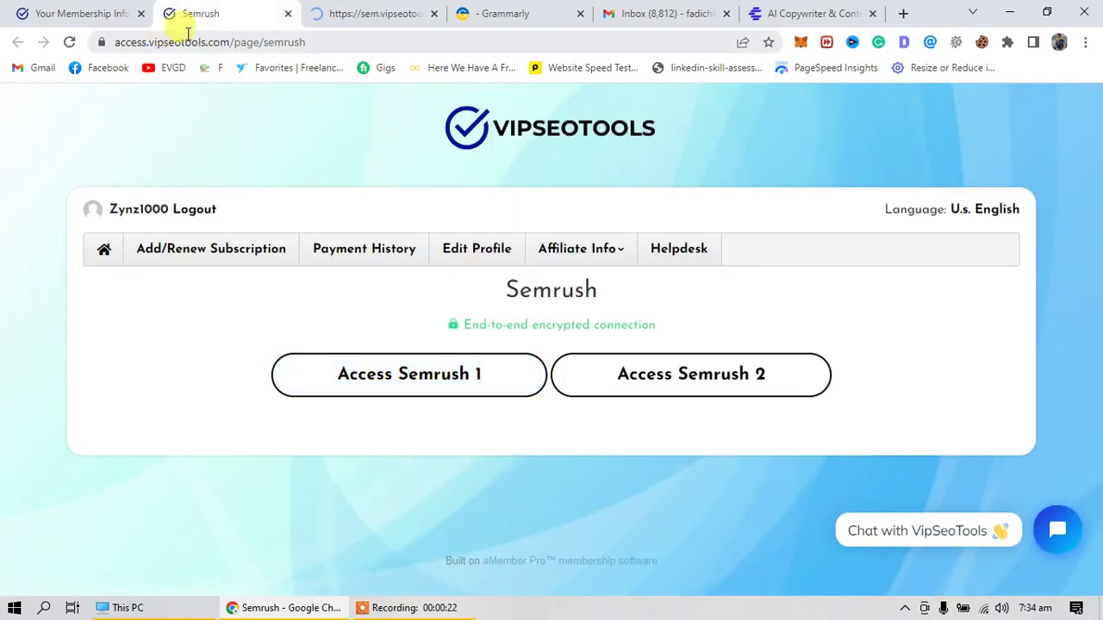
pyautogui.click(379, 14)
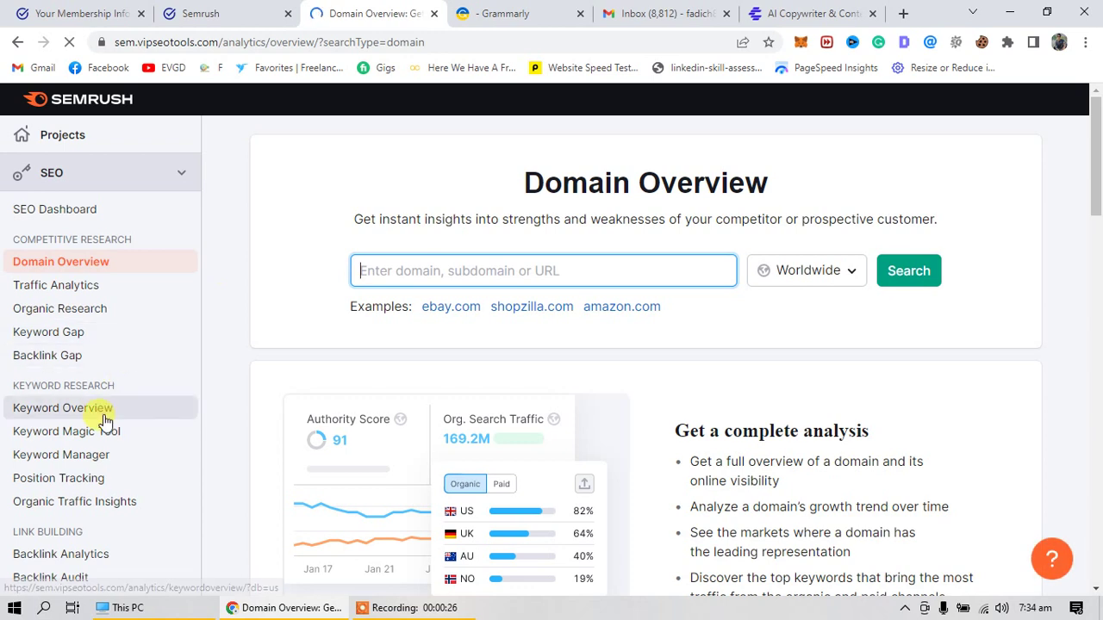
pyautogui.click(72, 410)
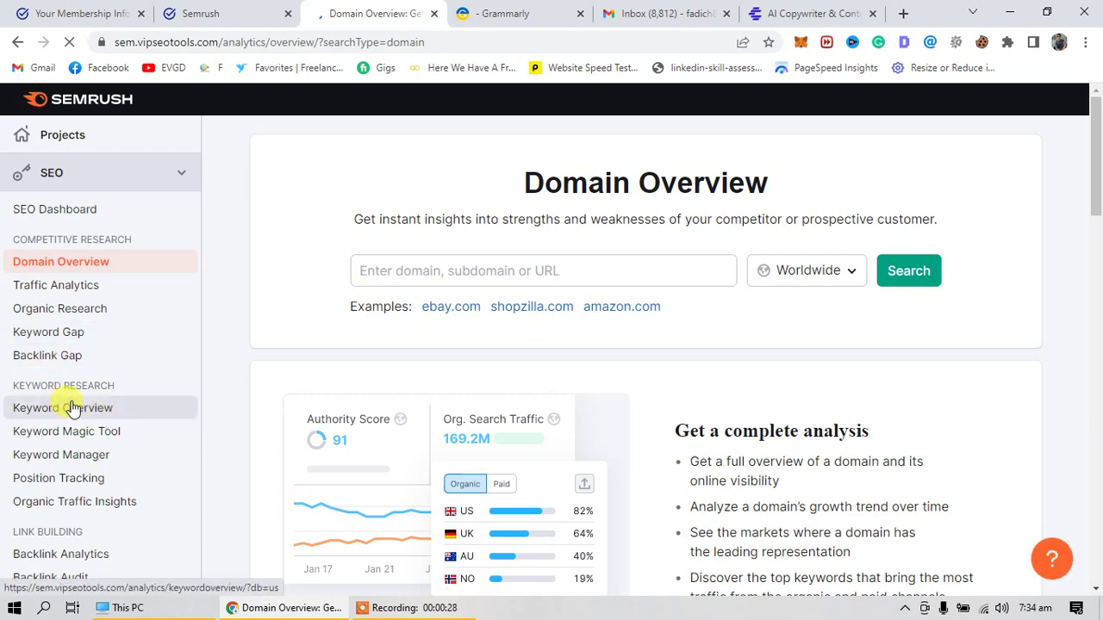
pyautogui.click(74, 401)
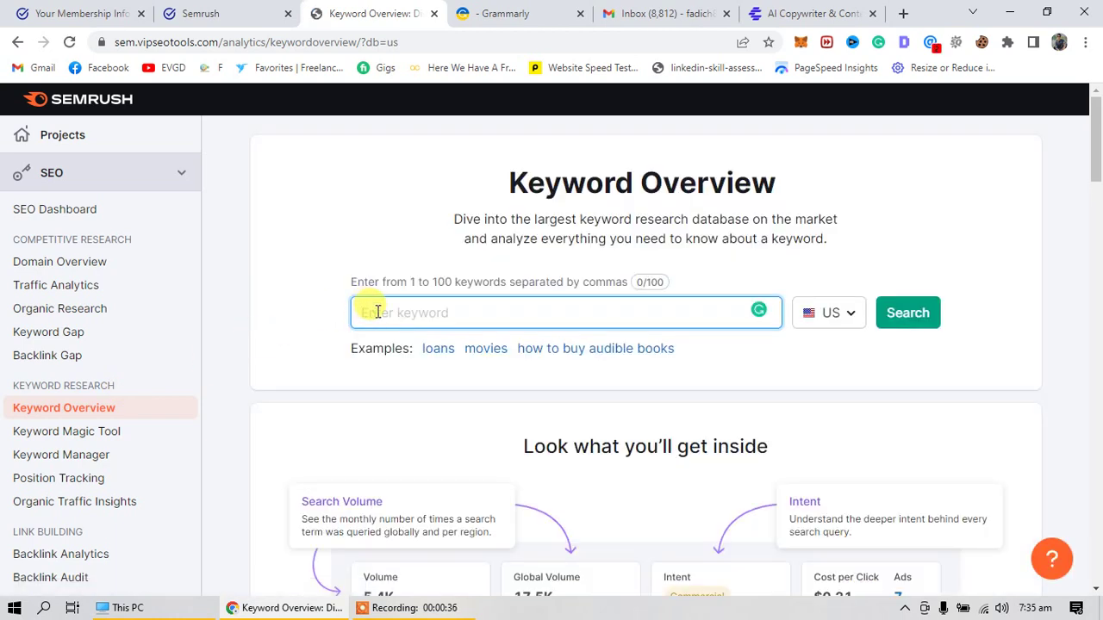
# Step: Analyze the keyword "home decor" in Keyword Overview for the US database
pyautogui.write('home dec')
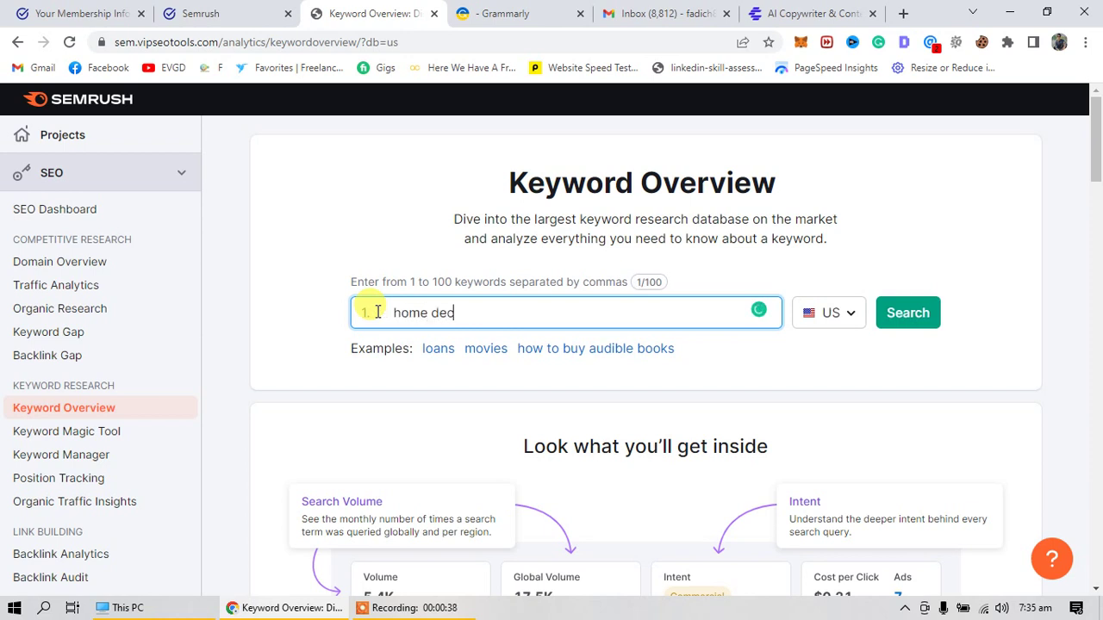
pyautogui.write('ore')
pyautogui.press('BackSpace')
pyautogui.press('Return')
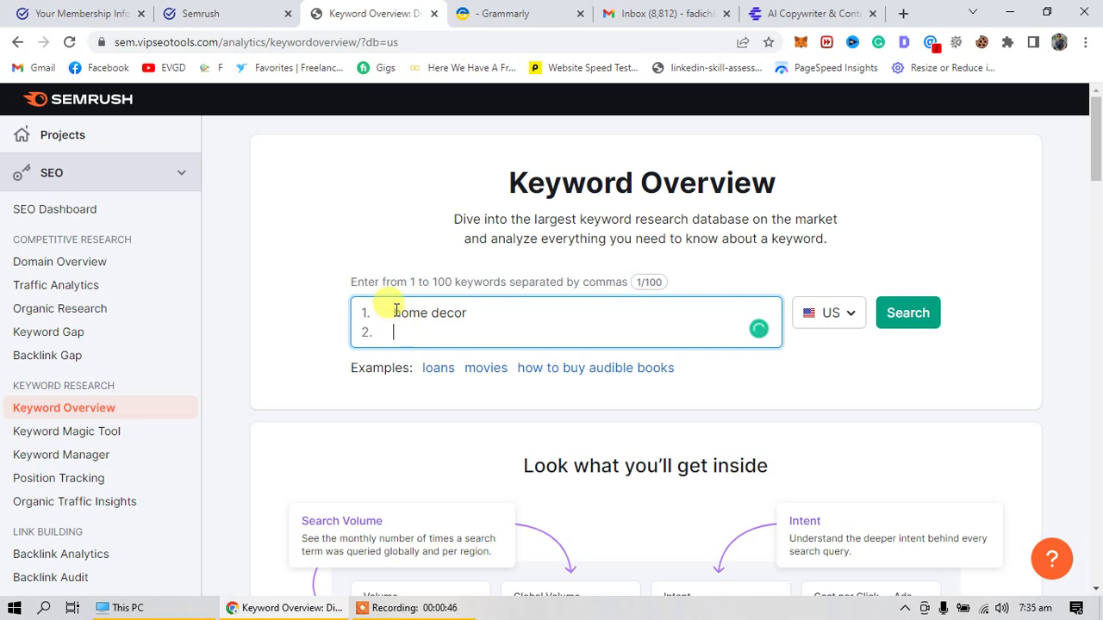
pyautogui.moveTo(391, 313)
pyautogui.mouseDown()
pyautogui.moveTo(498, 310)
pyautogui.moveTo(401, 311)
pyautogui.mouseUp()
pyautogui.click(494, 308)
pyautogui.click(399, 323)
pyautogui.tripleClick(376, 313)
pyautogui.click(388, 314)
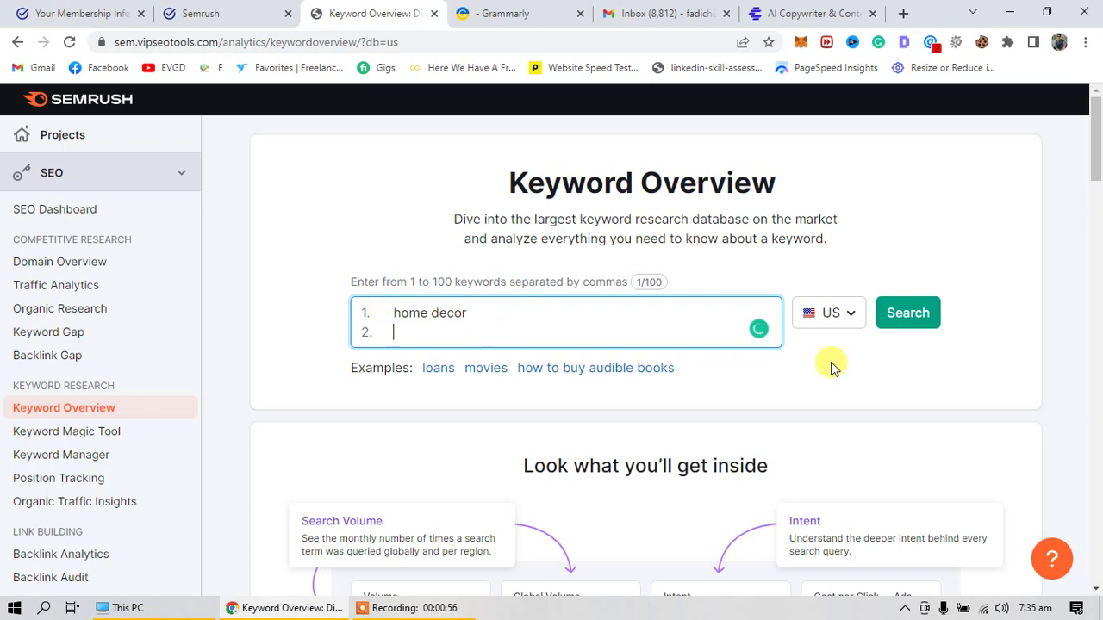
pyautogui.click(902, 333)
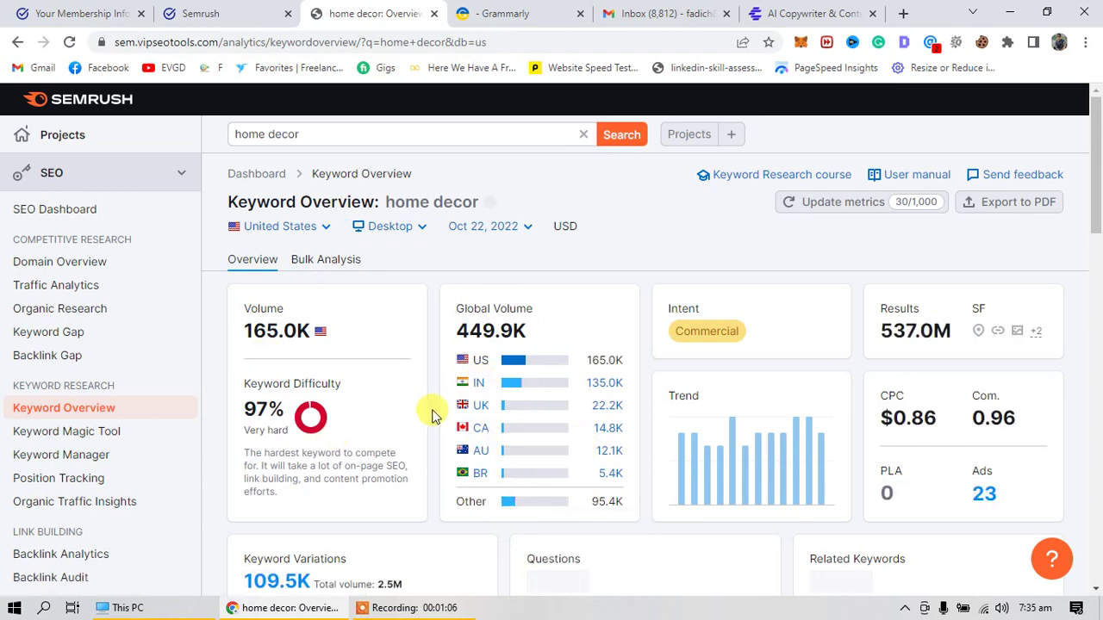
# Step: Examine the search volume and keyword difficulty of "home decor" in the overview report
pyautogui.scroll(-2, 426, 457)
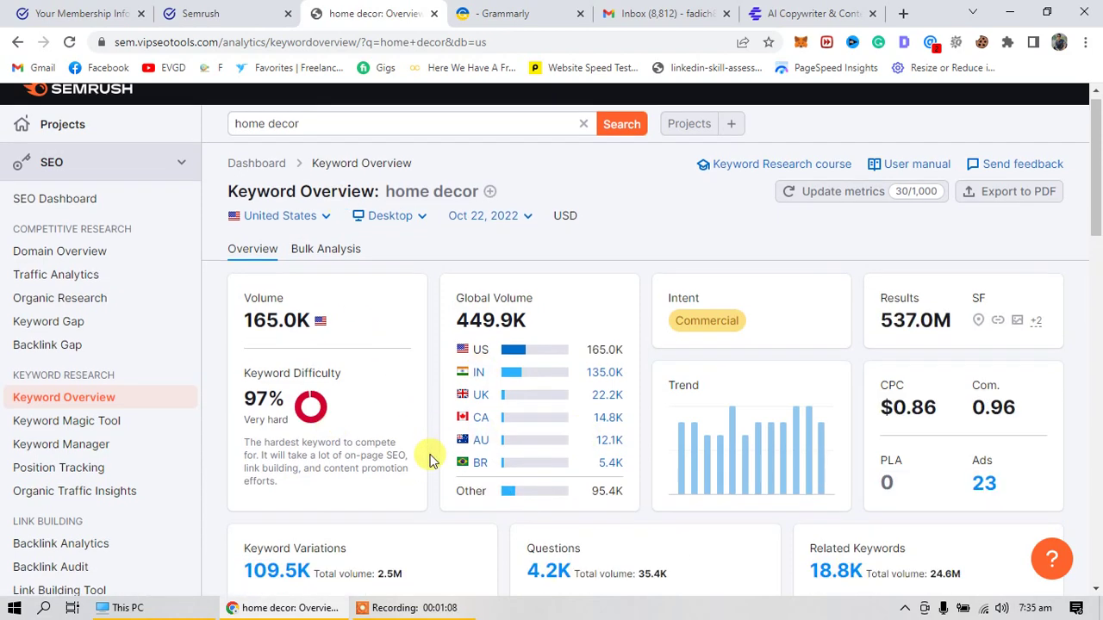
pyautogui.scroll(2, 362, 405)
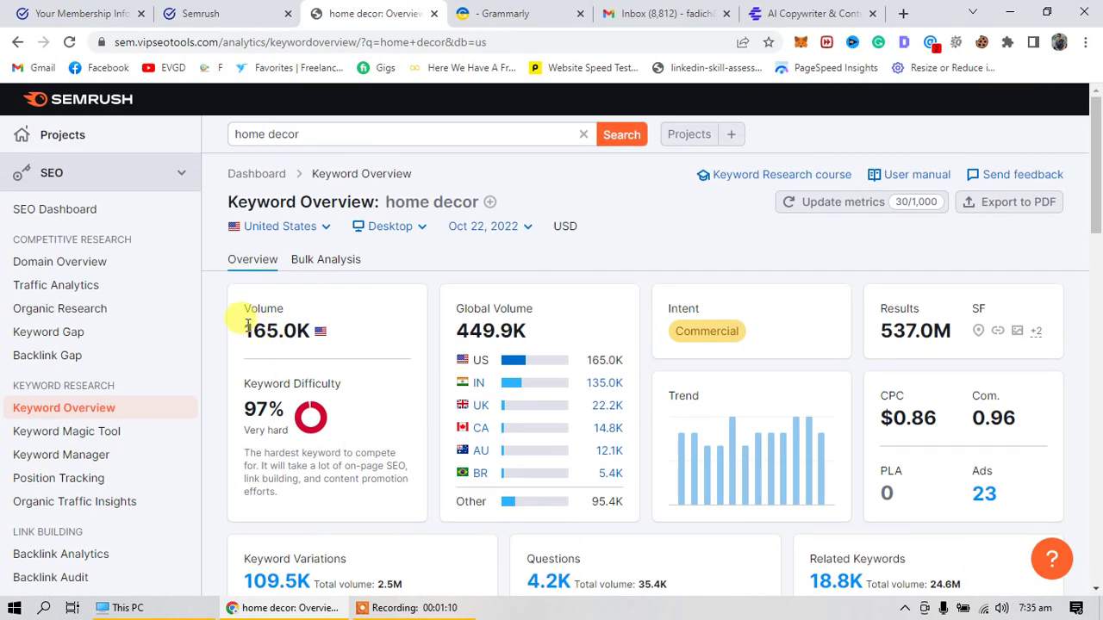
pyautogui.moveTo(245, 327); pyautogui.dragTo(280, 333)
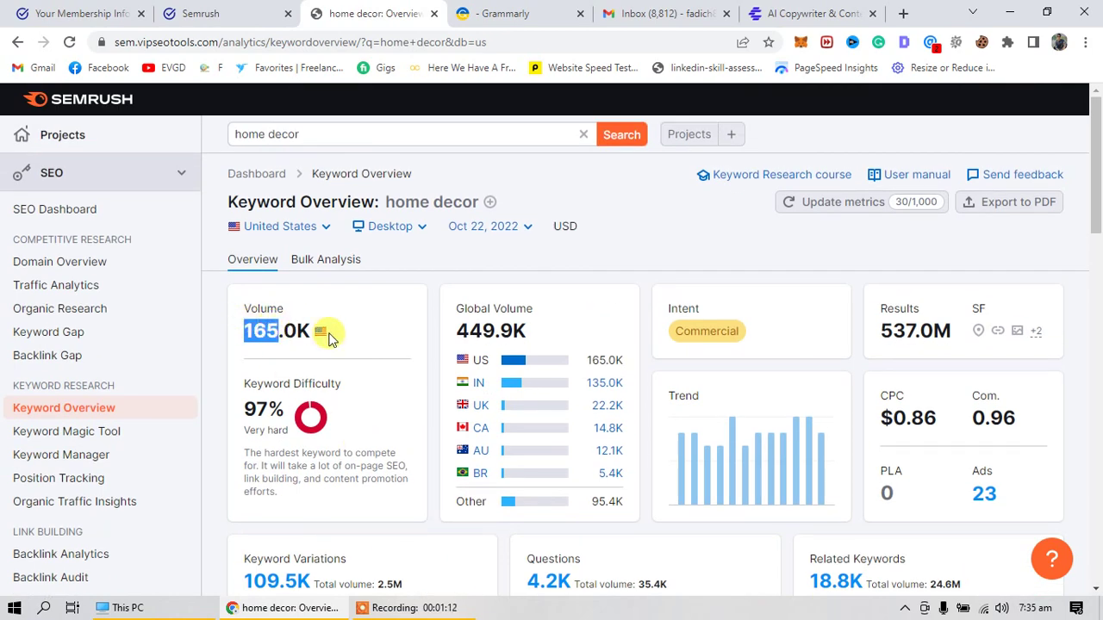
pyautogui.click(297, 349)
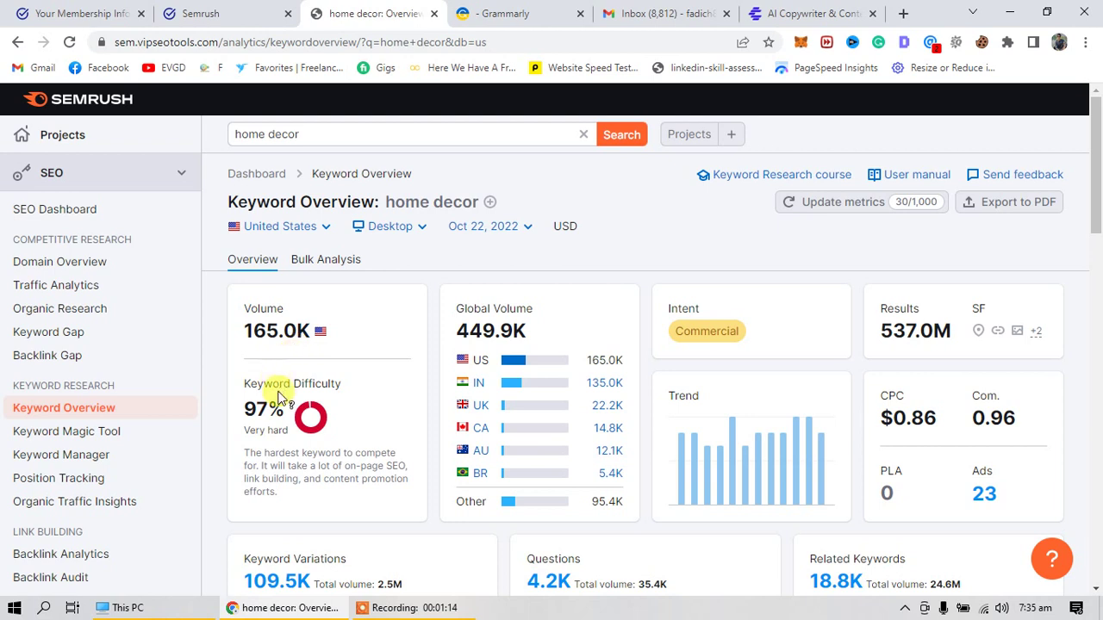
pyautogui.moveTo(247, 379)
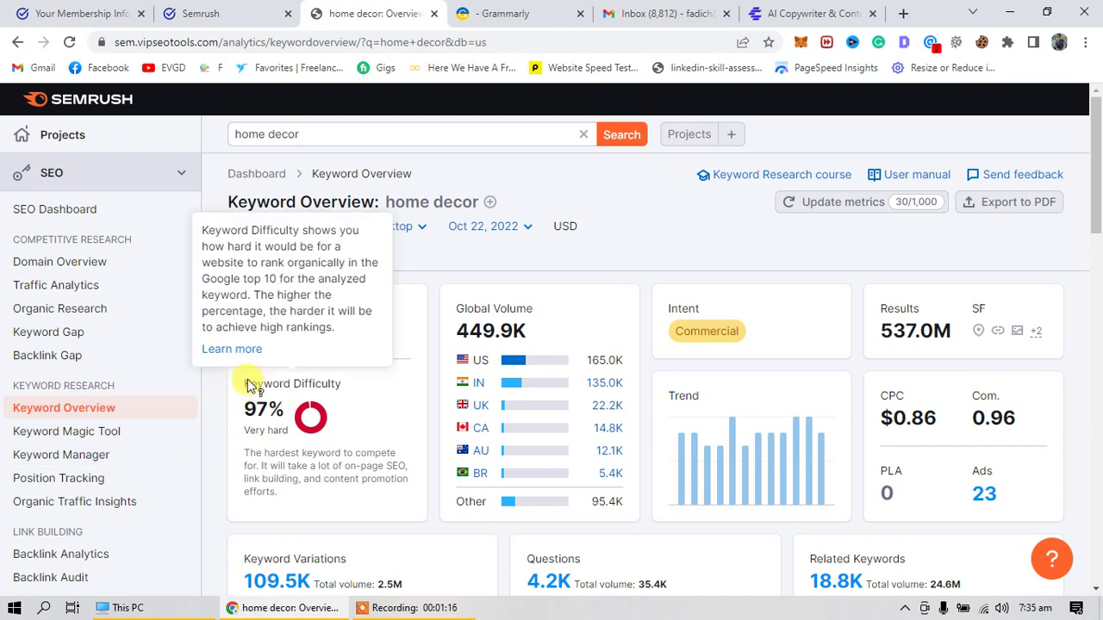
pyautogui.moveTo(244, 381); pyautogui.dragTo(343, 383)
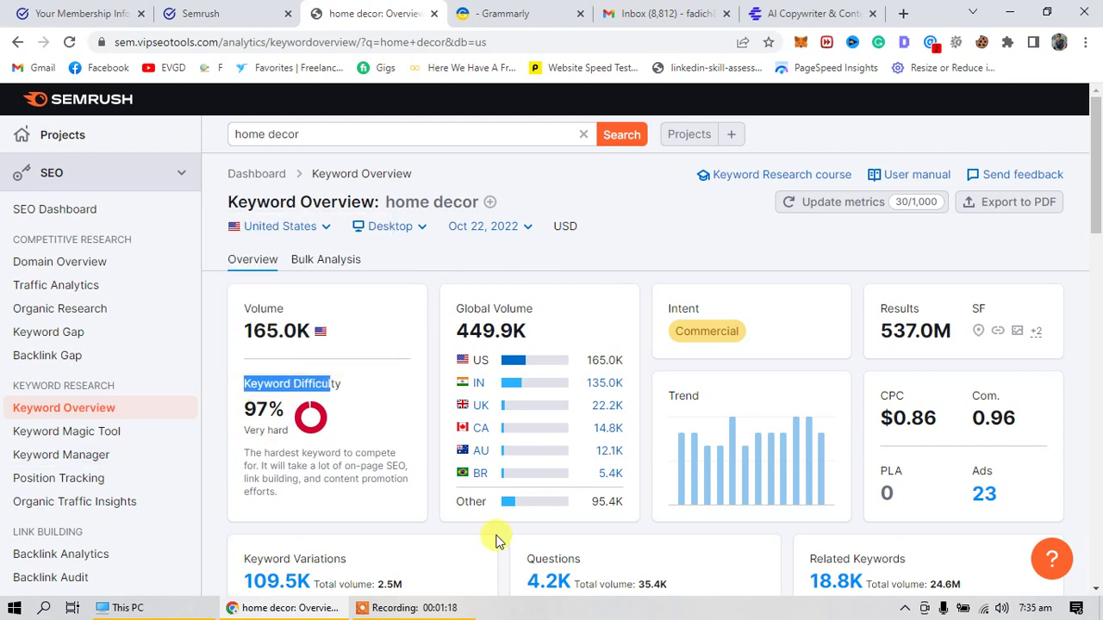
pyautogui.click(350, 397)
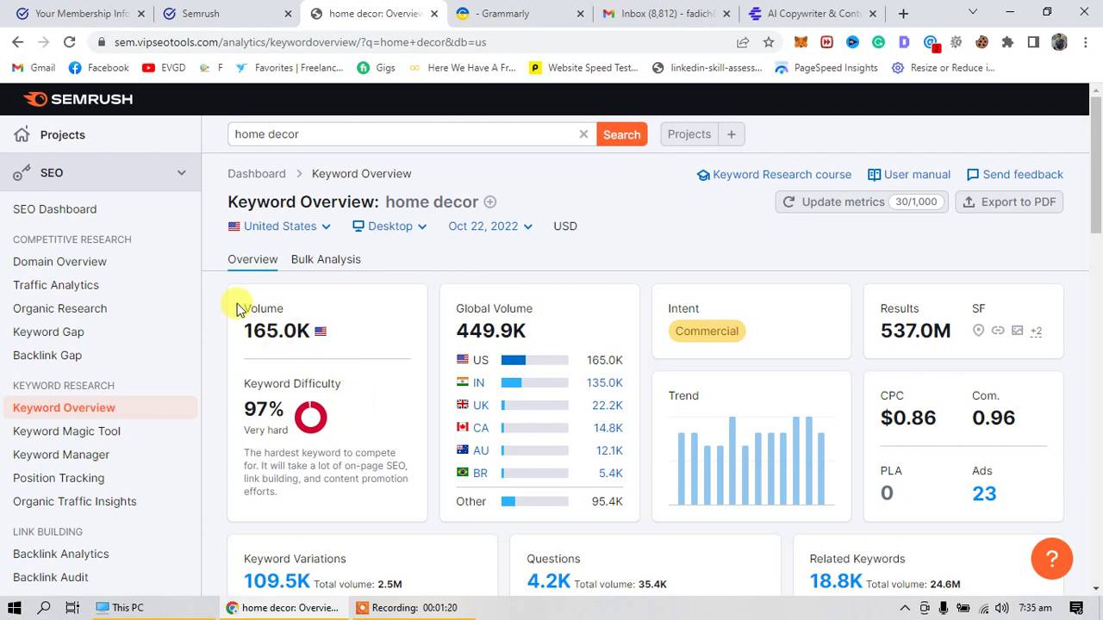
pyautogui.moveTo(239, 308); pyautogui.dragTo(293, 310)
pyautogui.click(346, 408)
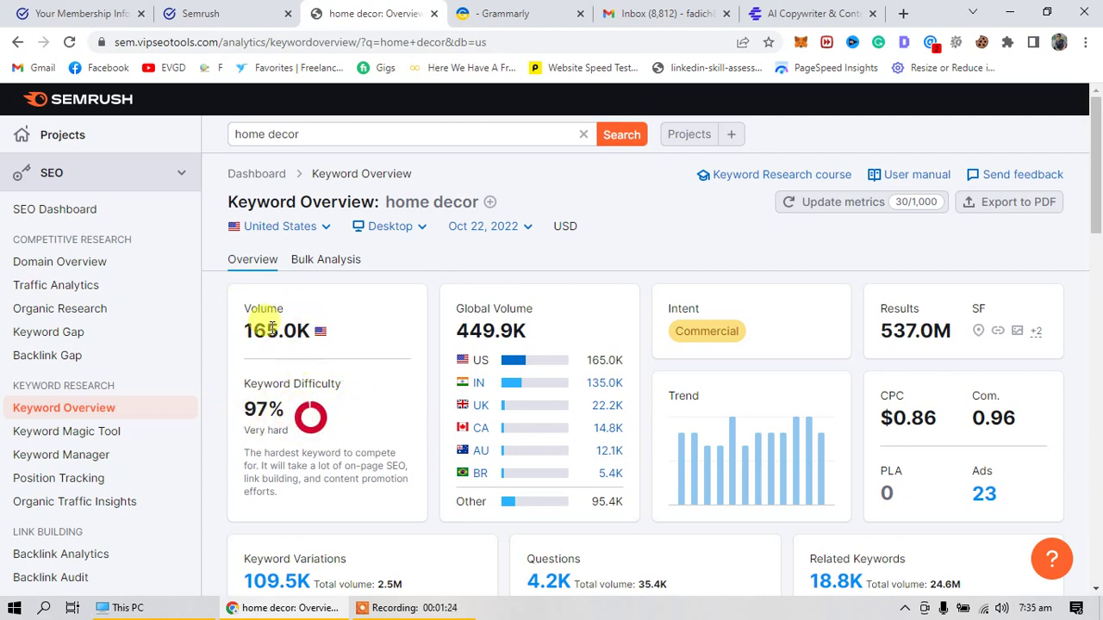
pyautogui.moveTo(244, 332); pyautogui.dragTo(311, 334)
pyautogui.click(366, 413)
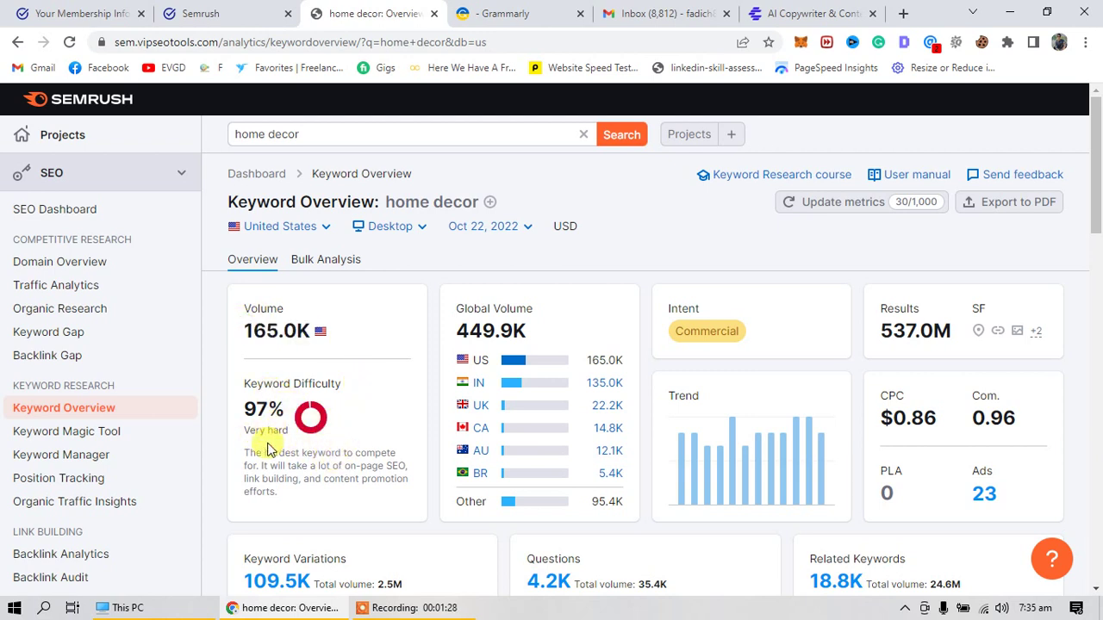
pyautogui.moveTo(244, 410); pyautogui.dragTo(284, 411)
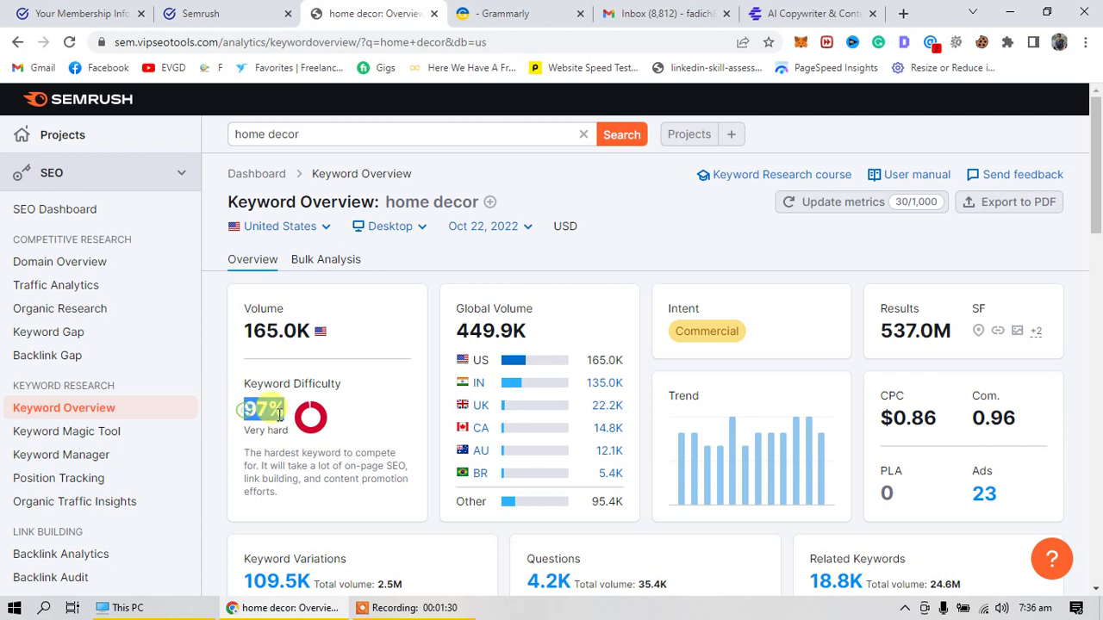
pyautogui.click(347, 410)
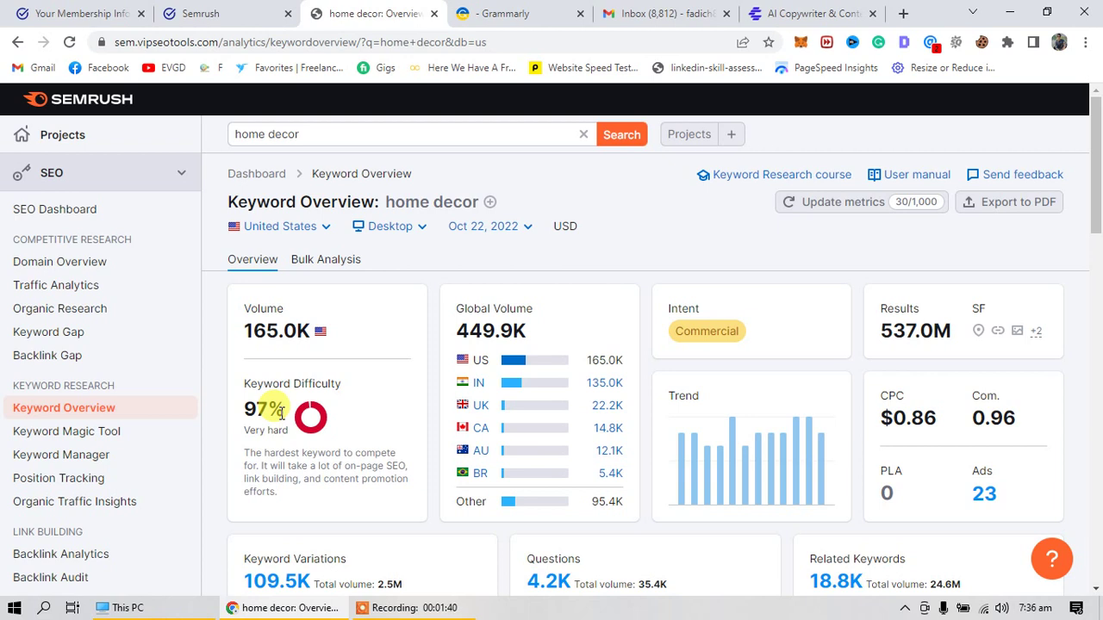
pyautogui.scroll(-1, 419, 423)
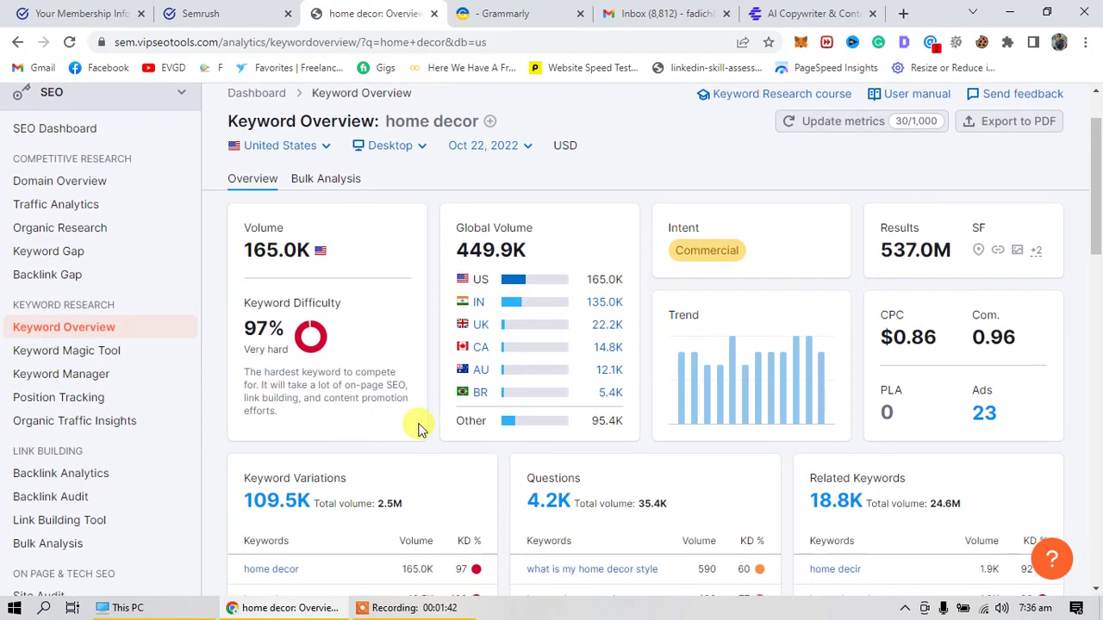
pyautogui.scroll(1, 364, 352)
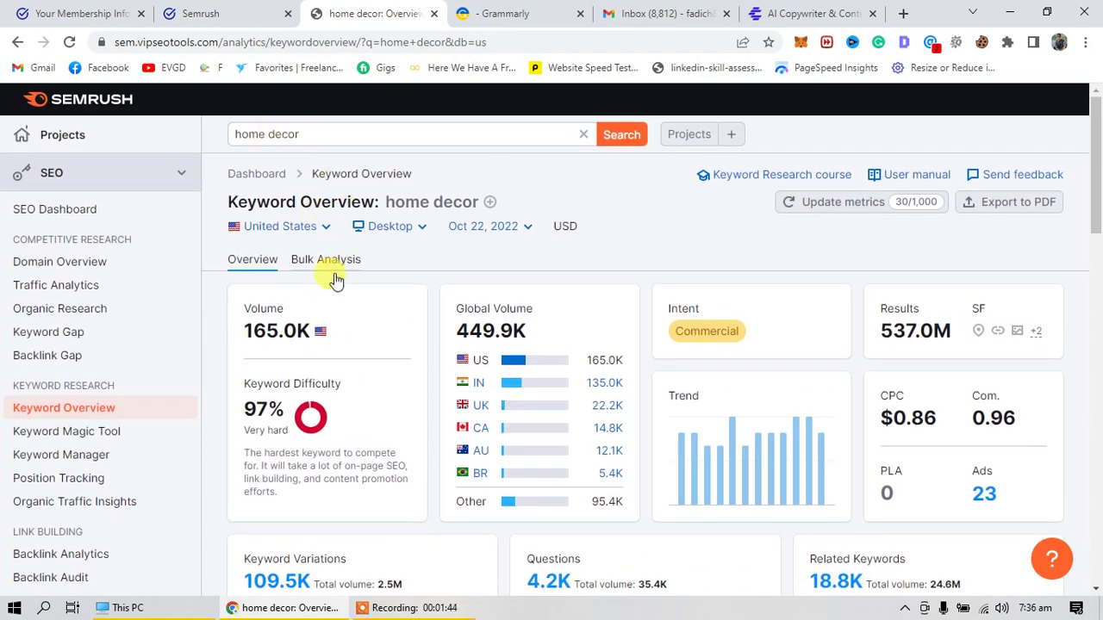
# Step: Open the complete list of keyword variations for "home decor" in the Keyword Magic Tool
pyautogui.scroll(-4, 333, 275)
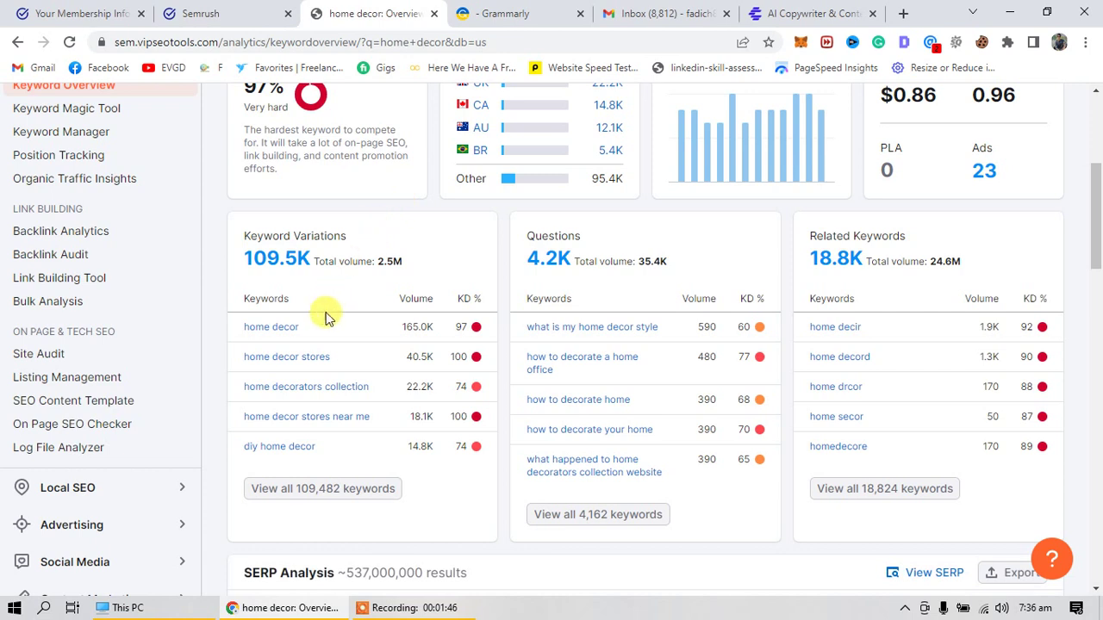
pyautogui.moveTo(859, 243)
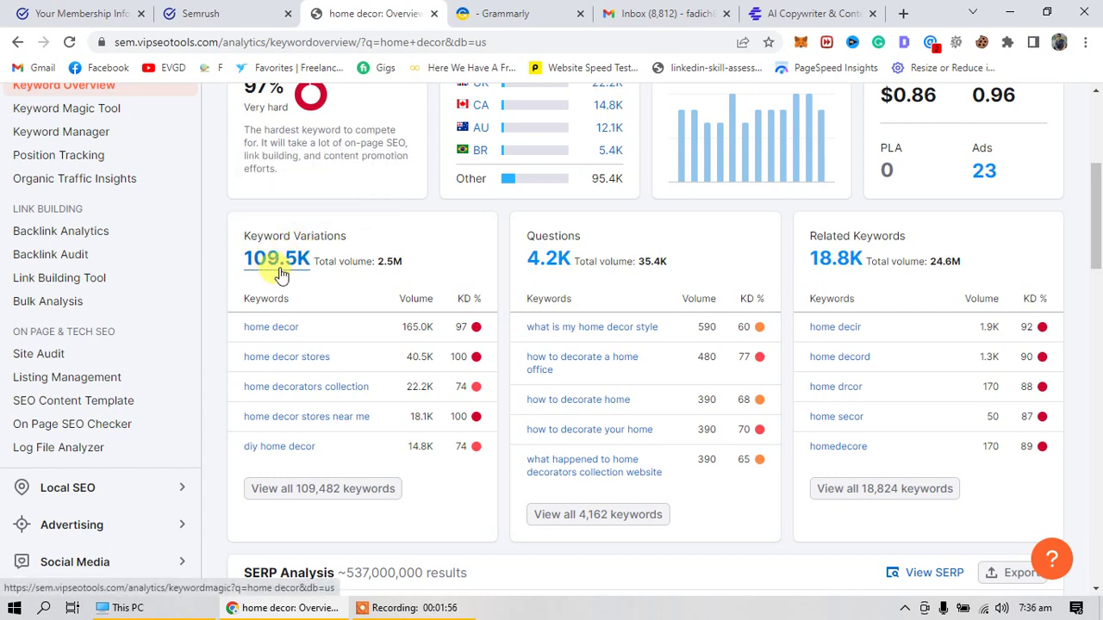
pyautogui.click(325, 491)
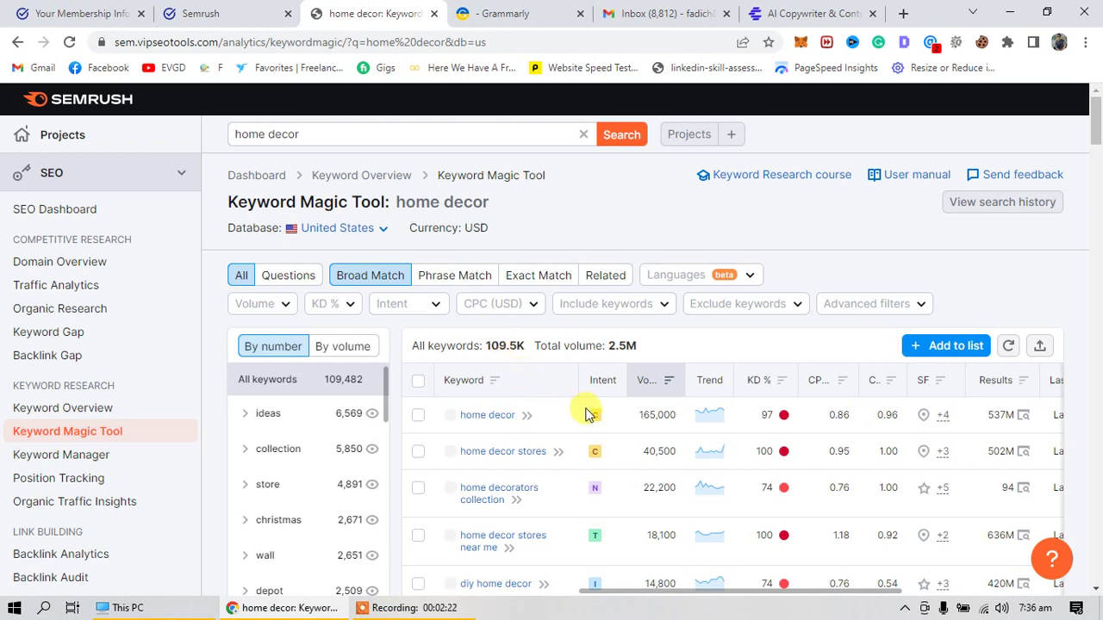
# Step: Review the search intent labels of the listed "home decor" keyword variations
pyautogui.moveTo(596, 419)
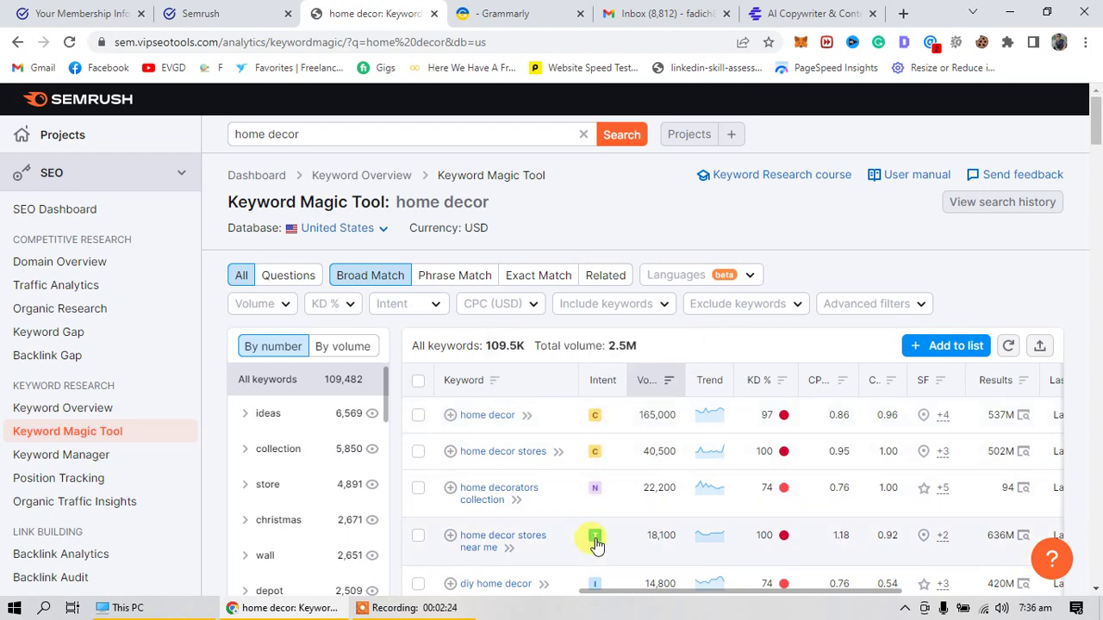
pyautogui.moveTo(594, 538)
pyautogui.scroll(-1, 593, 567)
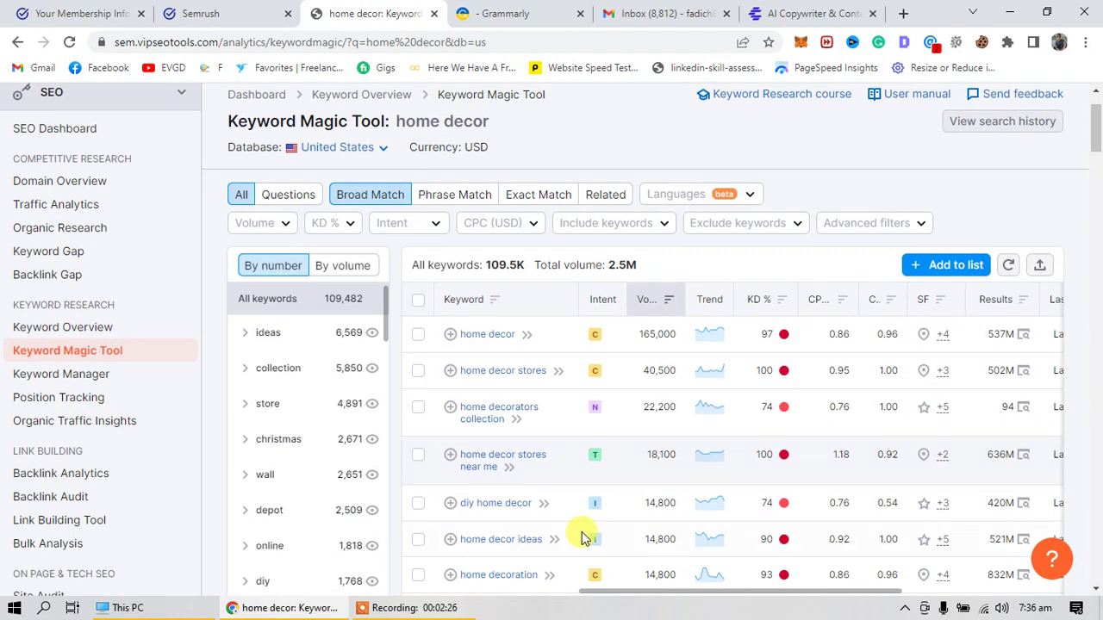
pyautogui.moveTo(592, 512)
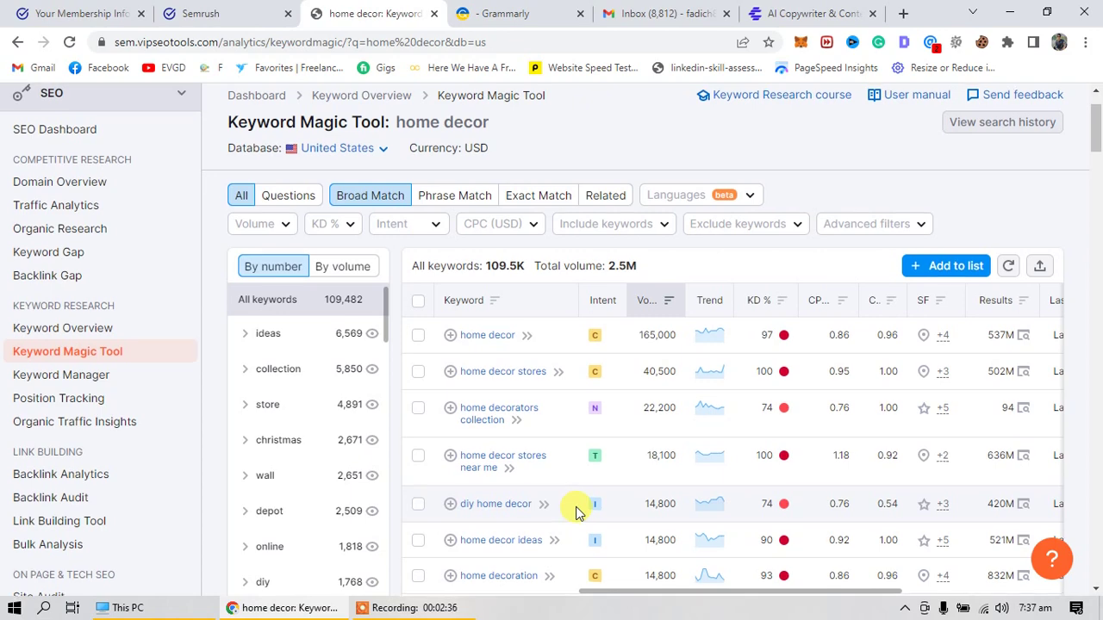
pyautogui.scroll(1, 578, 511)
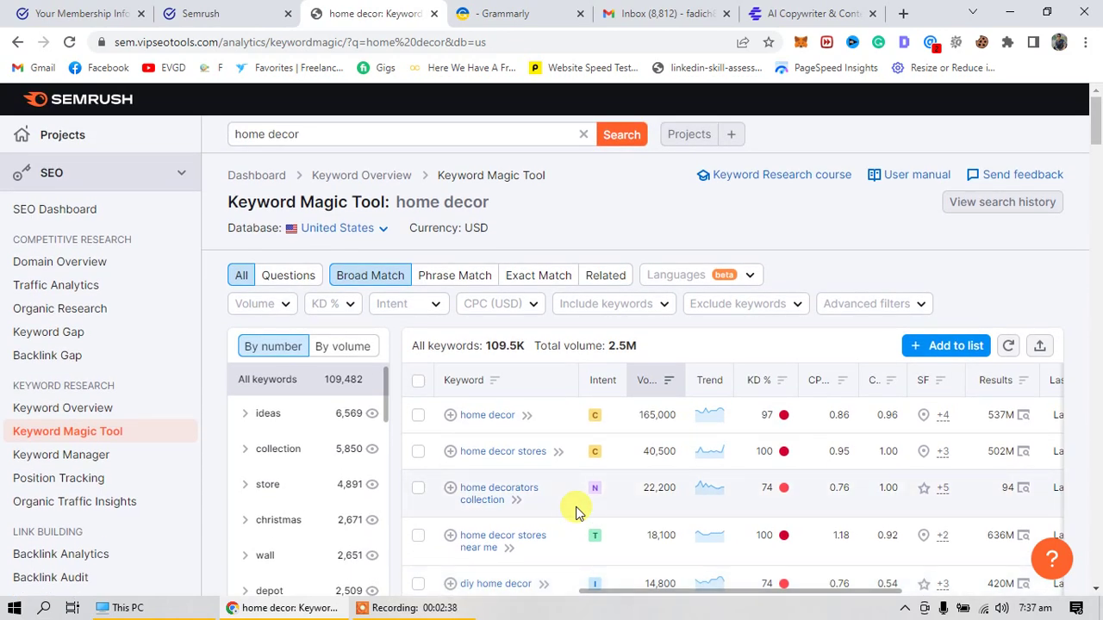
pyautogui.scroll(-1, 578, 511)
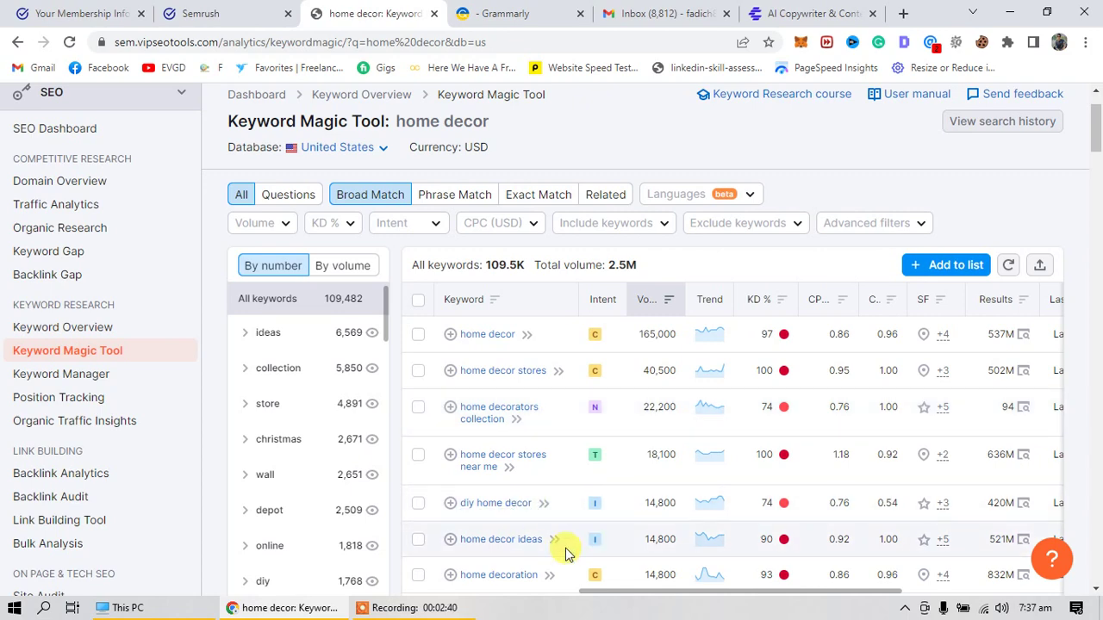
pyautogui.scroll(1, 543, 555)
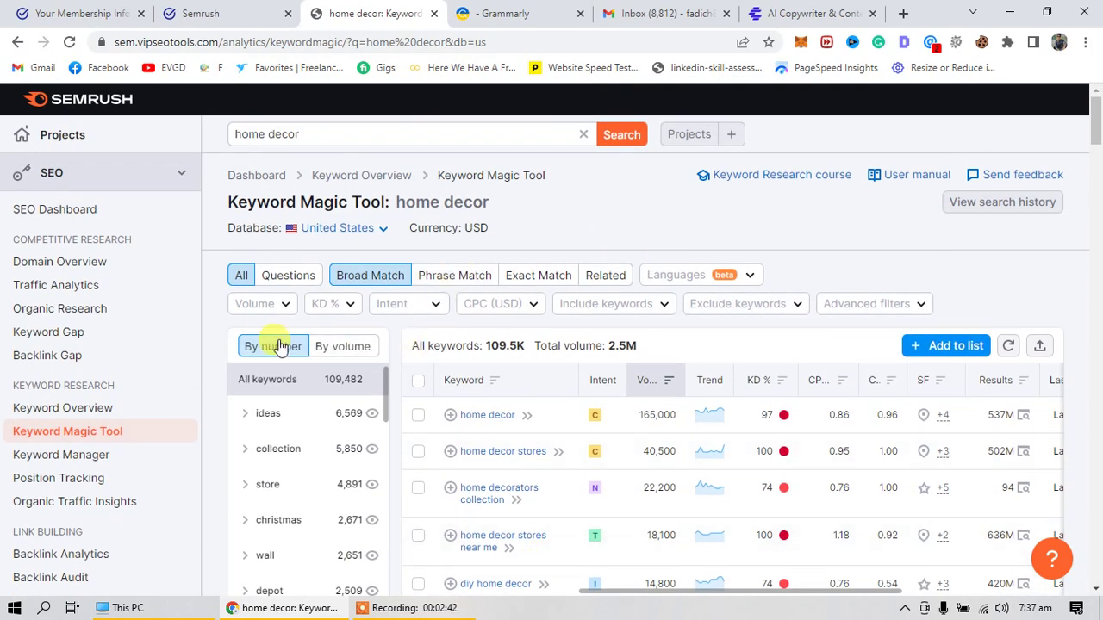
# Step: Filter the keyword variations by keyword difficulty to Very easy (0–14%)
pyautogui.click(320, 304)
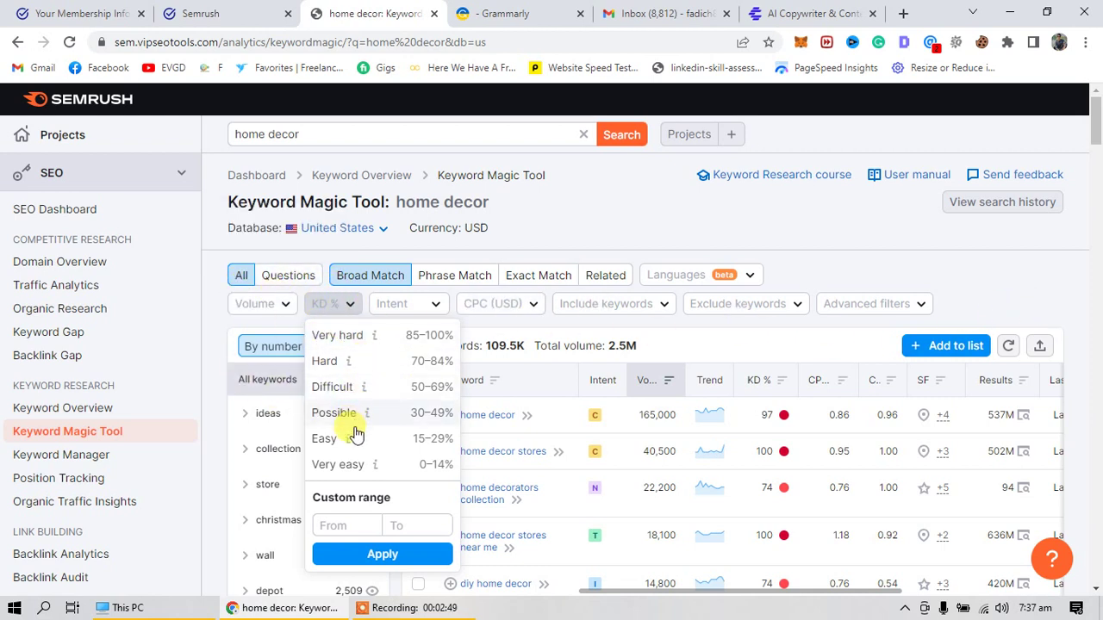
pyautogui.click(355, 466)
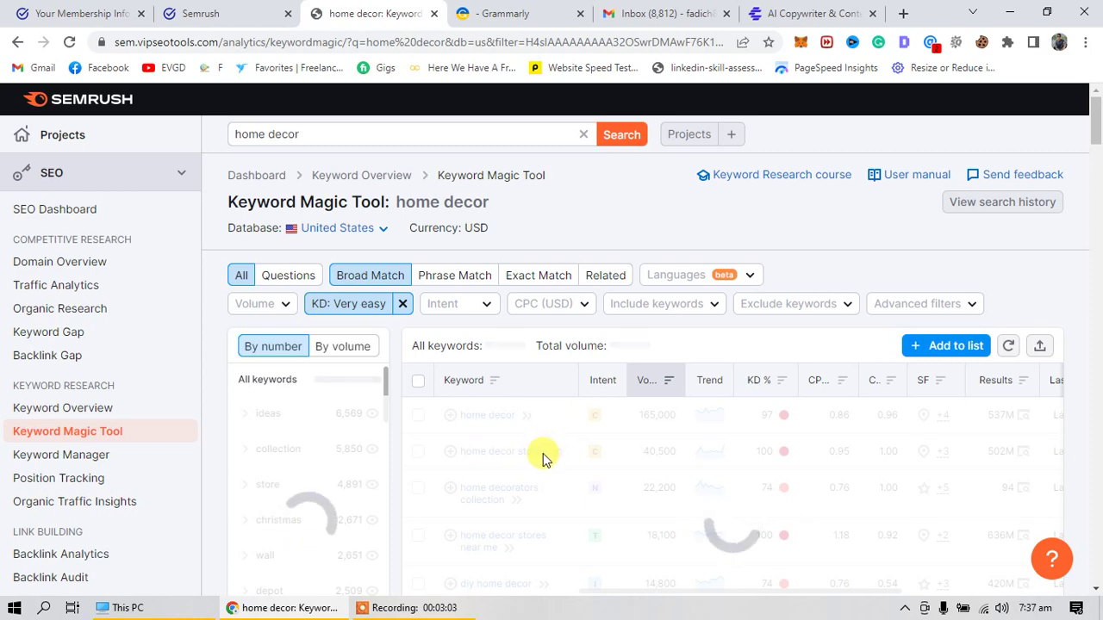
pyautogui.scroll(-1, 543, 460)
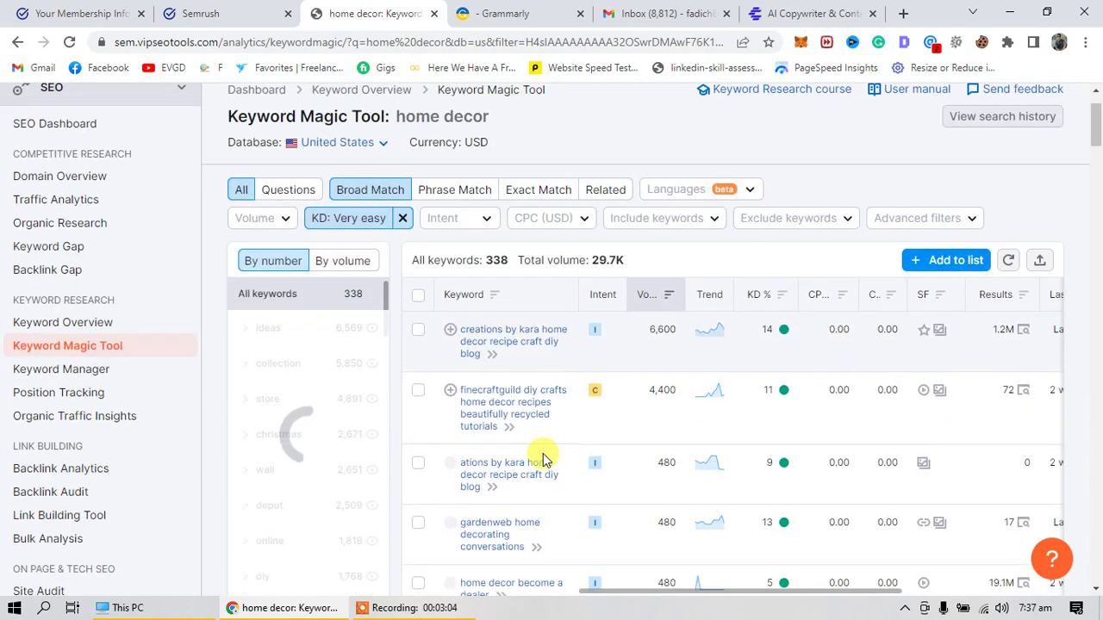
# Step: Compare the search volume and keyword difficulty of the highest-volume very easy "home decor" keyword variations
pyautogui.scroll(-1, 542, 460)
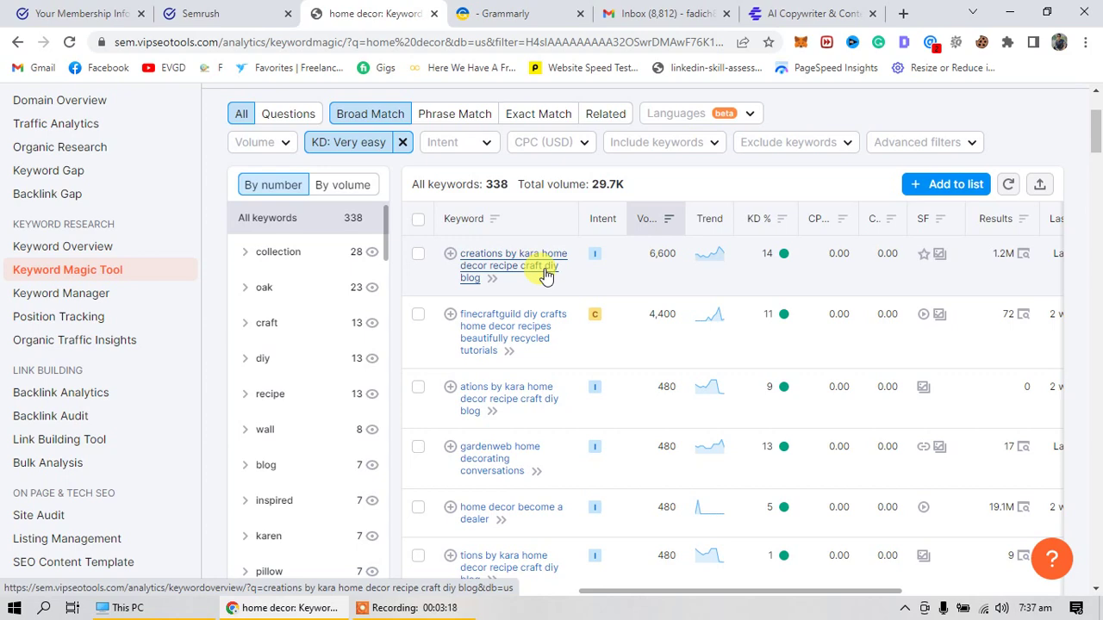
pyautogui.scroll(-1, 560, 358)
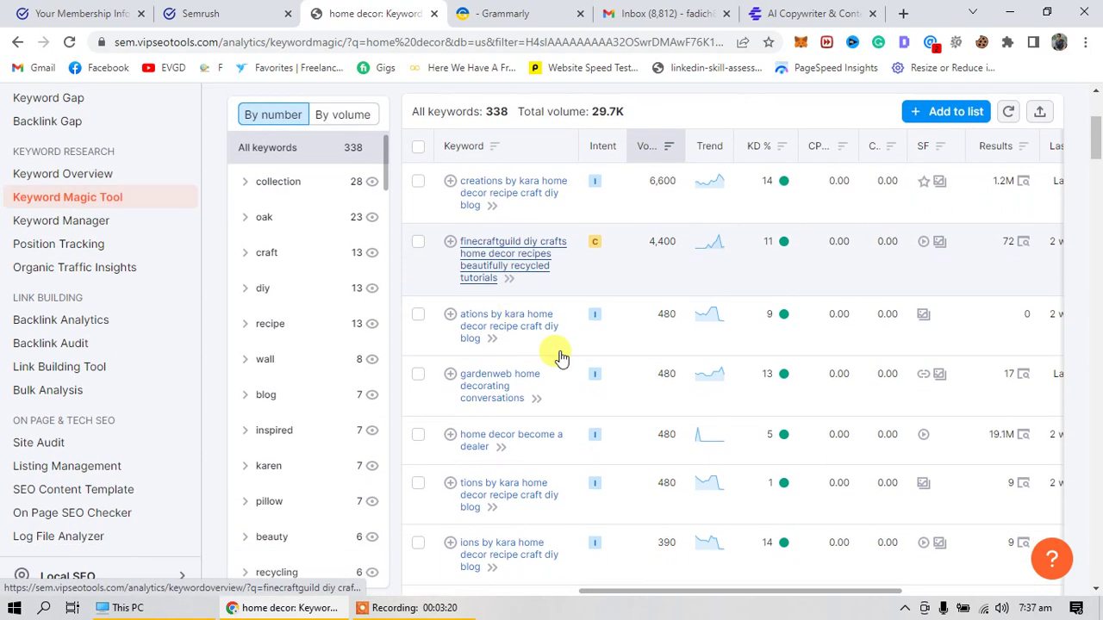
pyautogui.doubleClick(655, 167)
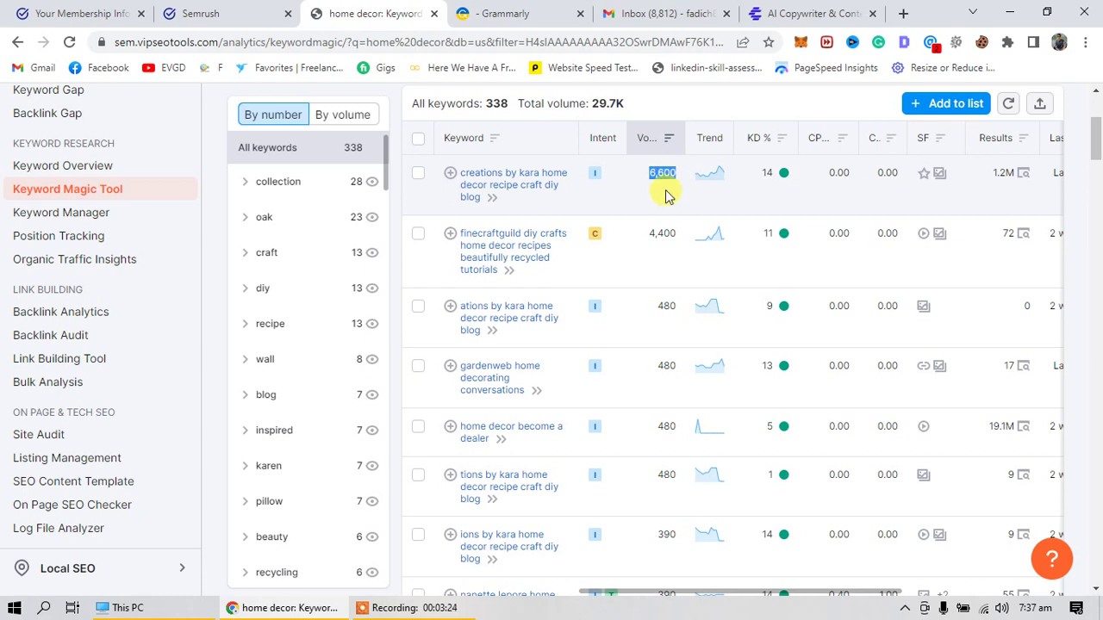
pyautogui.scroll(-1, 669, 290)
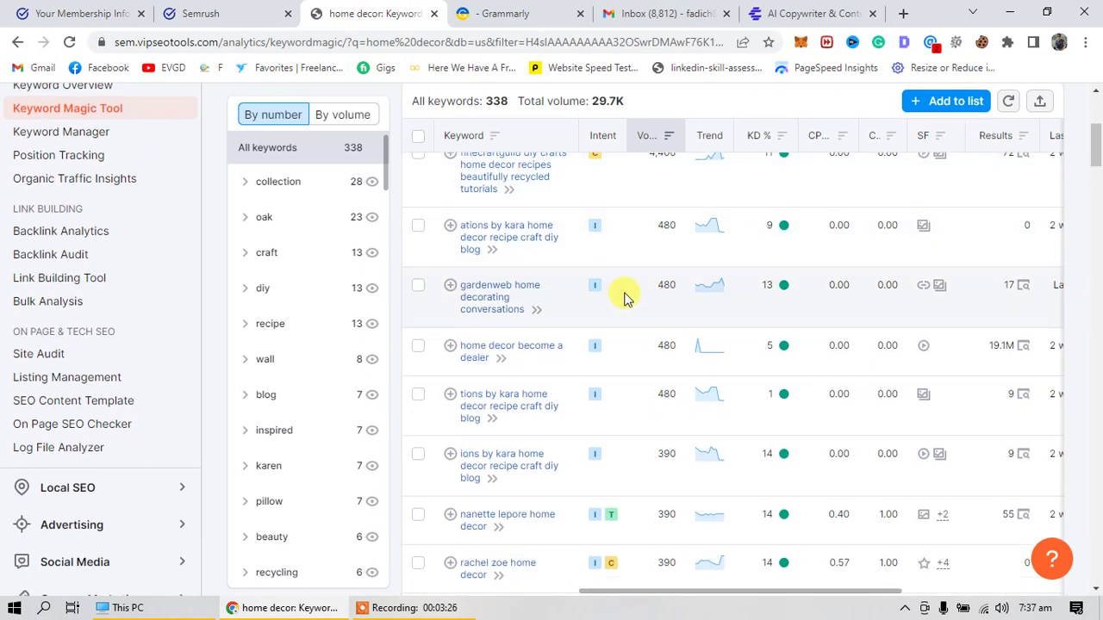
pyautogui.moveTo(648, 345); pyautogui.dragTo(670, 346)
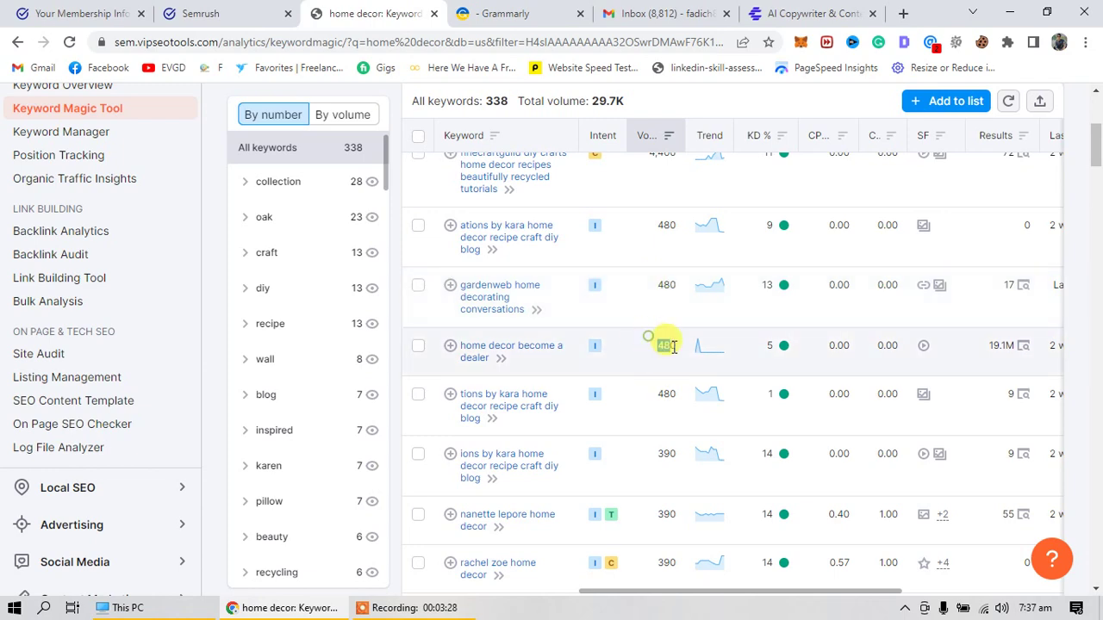
pyautogui.doubleClick(650, 404)
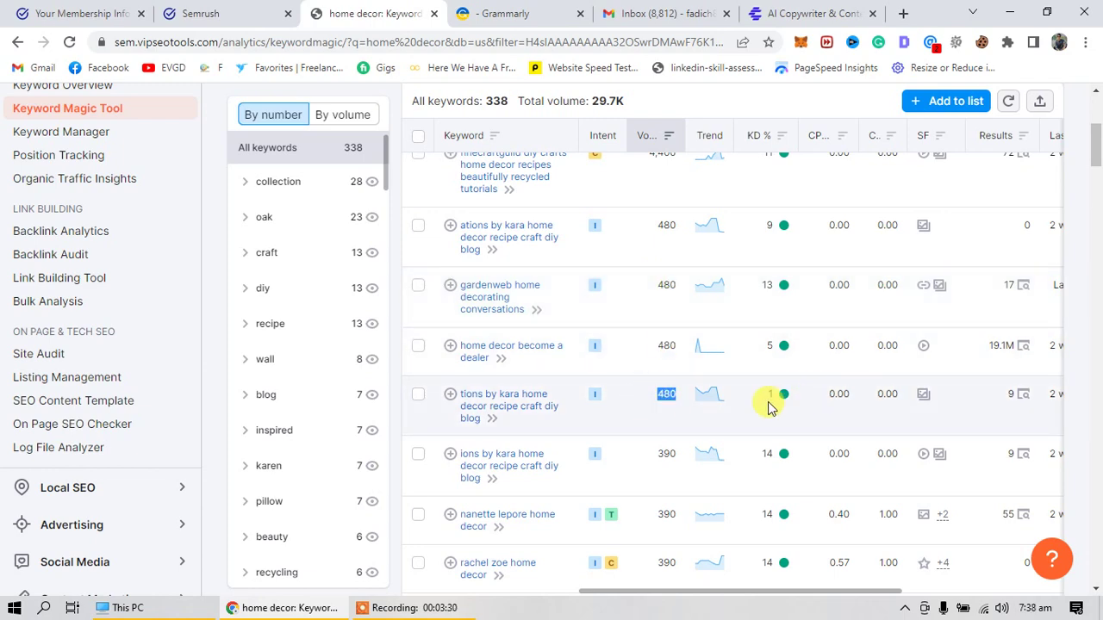
pyautogui.moveTo(786, 403)
pyautogui.scroll(-1, 735, 431)
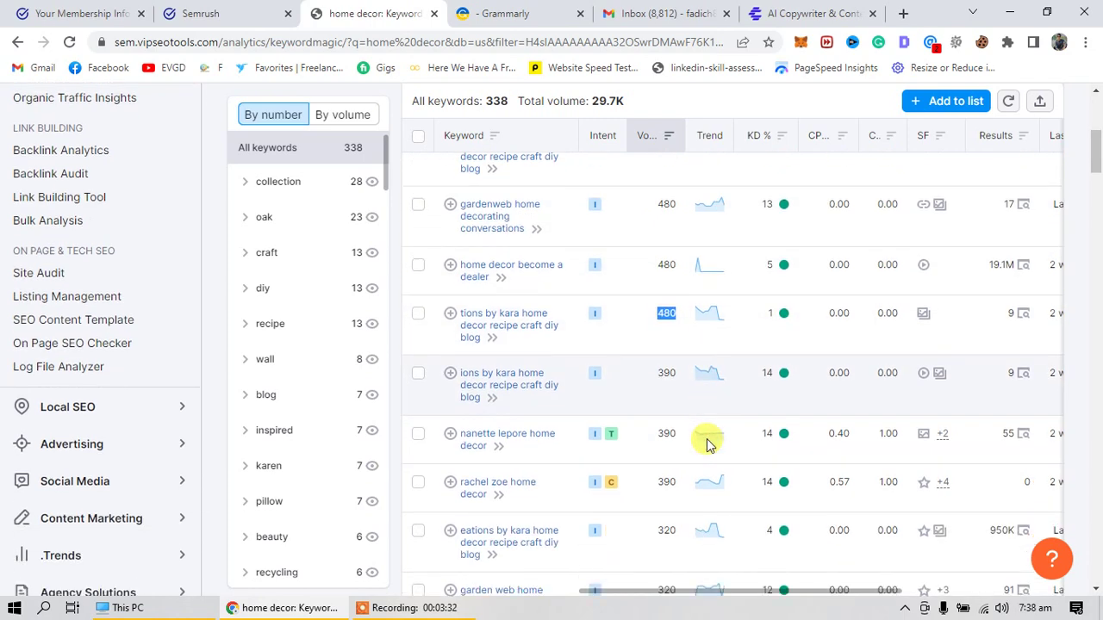
pyautogui.click(660, 381)
pyautogui.scroll(-1, 649, 433)
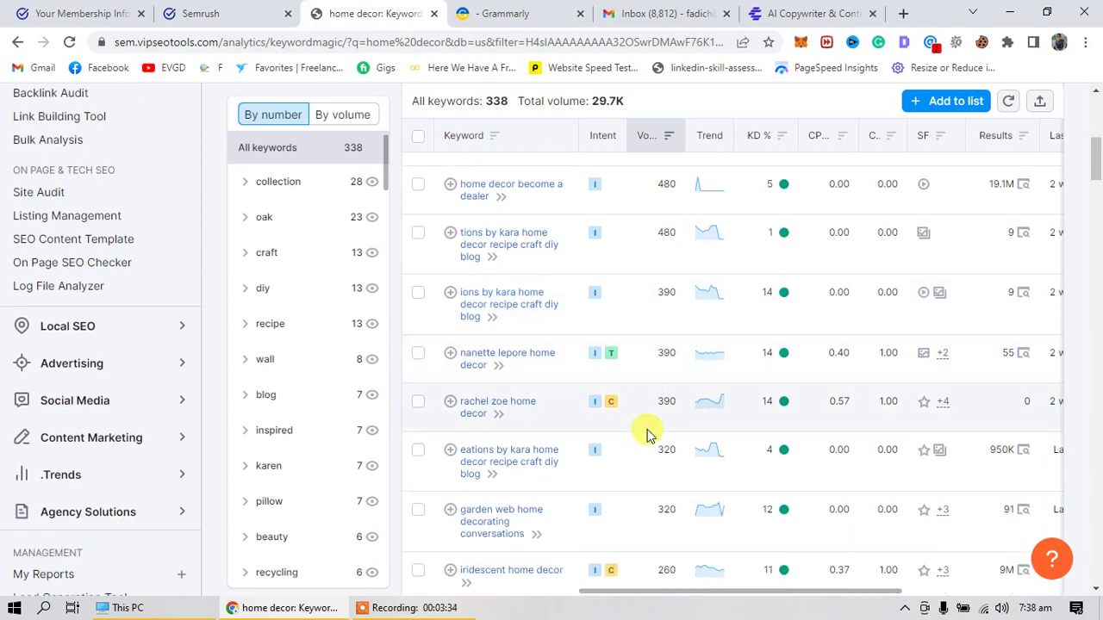
pyautogui.scroll(5, 648, 433)
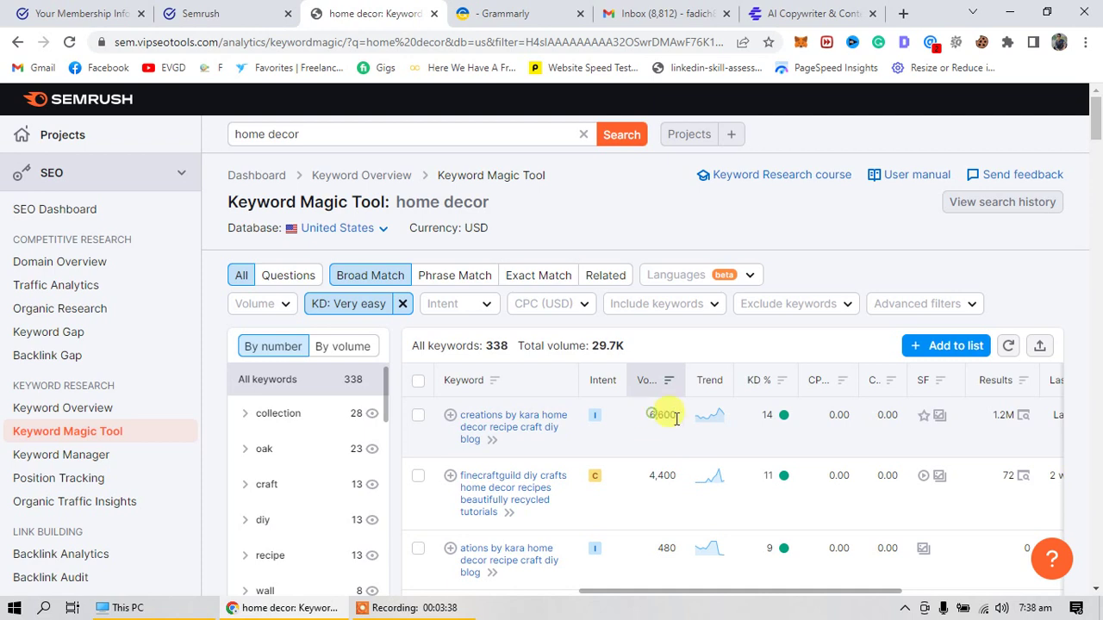
pyautogui.click(672, 450)
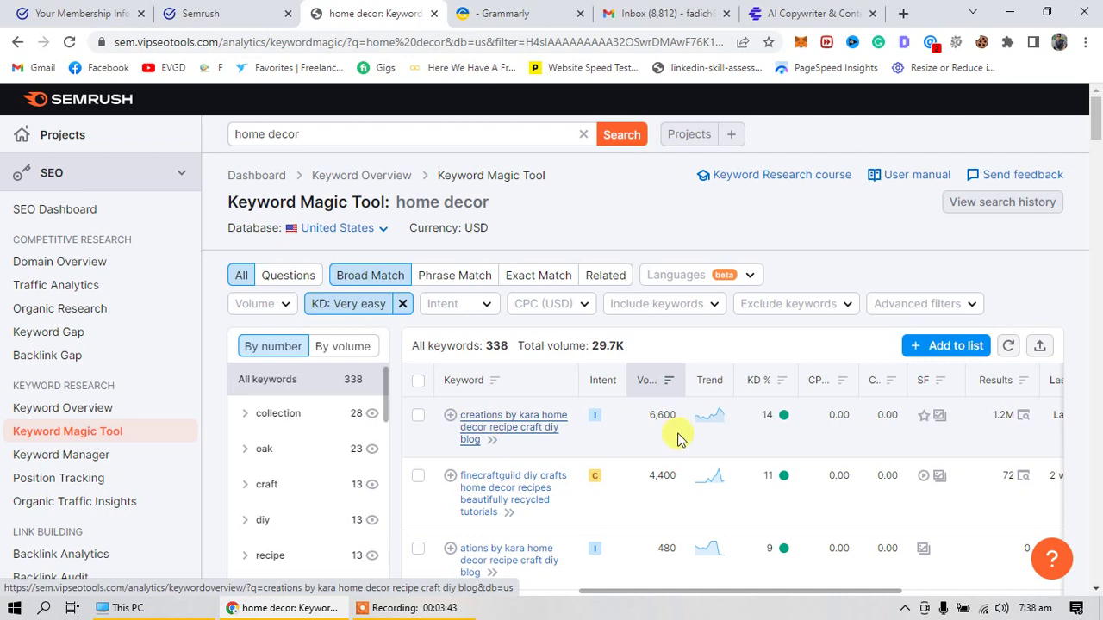
pyautogui.click(516, 427)
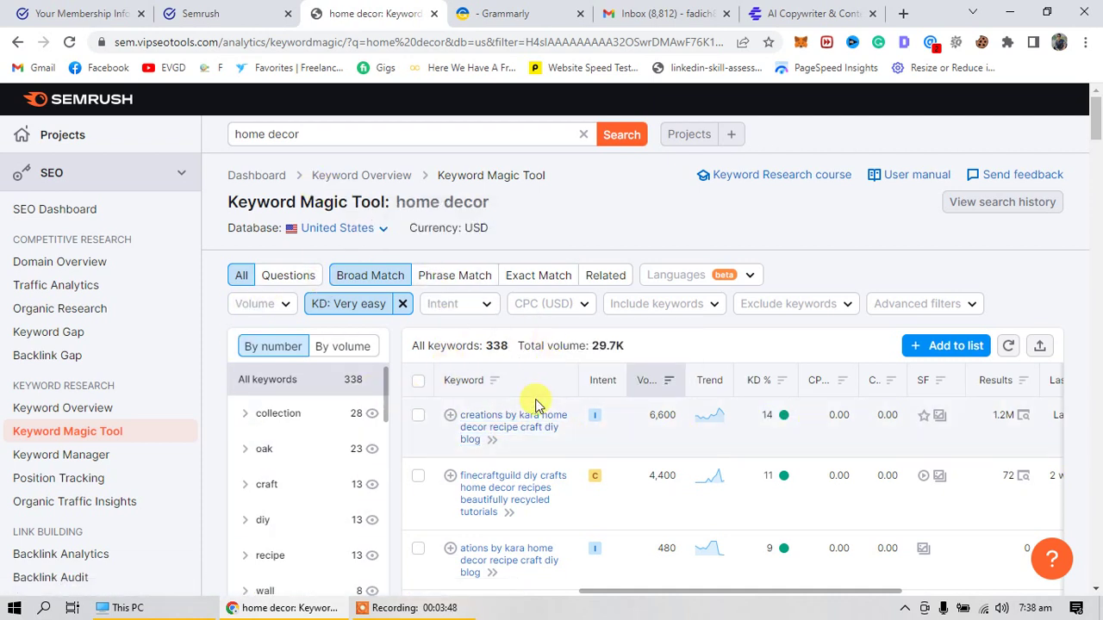
# Step: Look through the keyword groups and the filtered list for a very easy variation to target
pyautogui.scroll(-2, 456, 443)
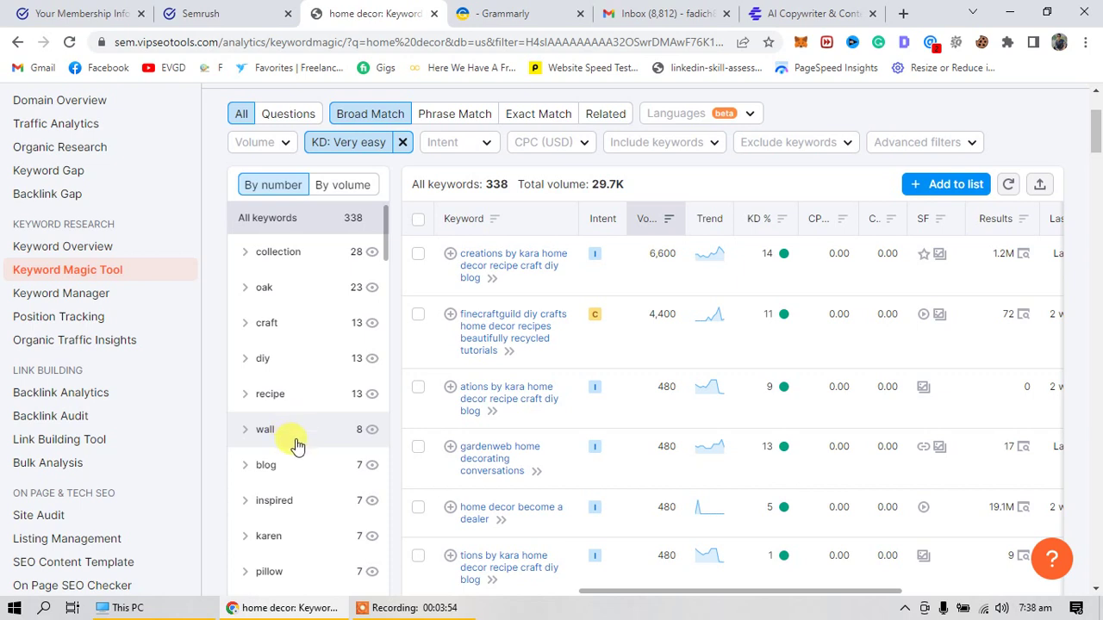
pyautogui.scroll(-1, 305, 423)
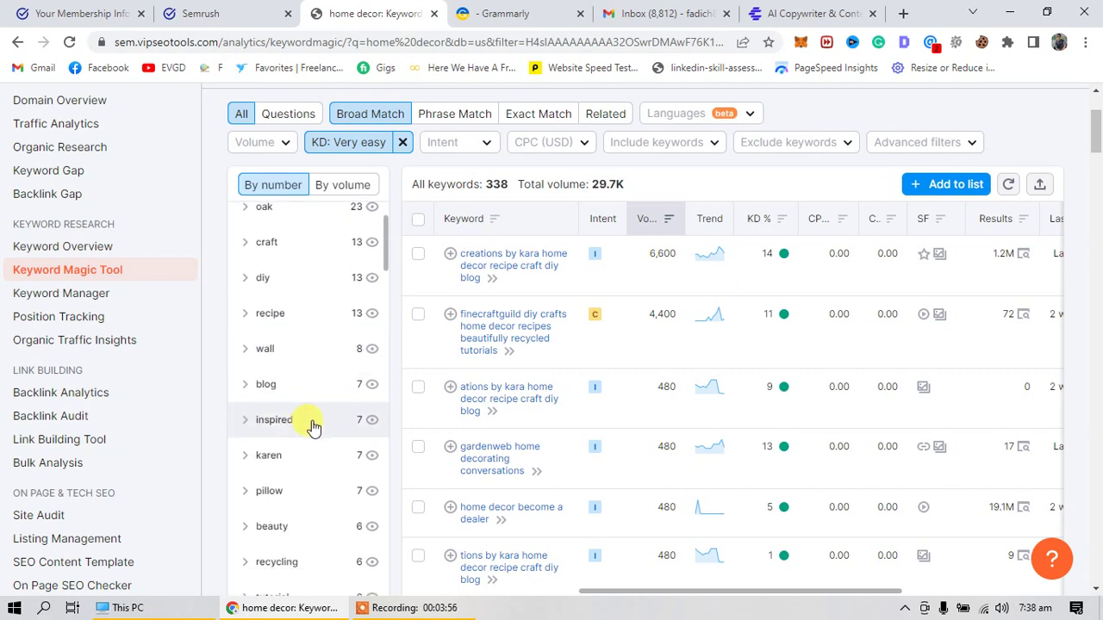
pyautogui.scroll(-1, 307, 474)
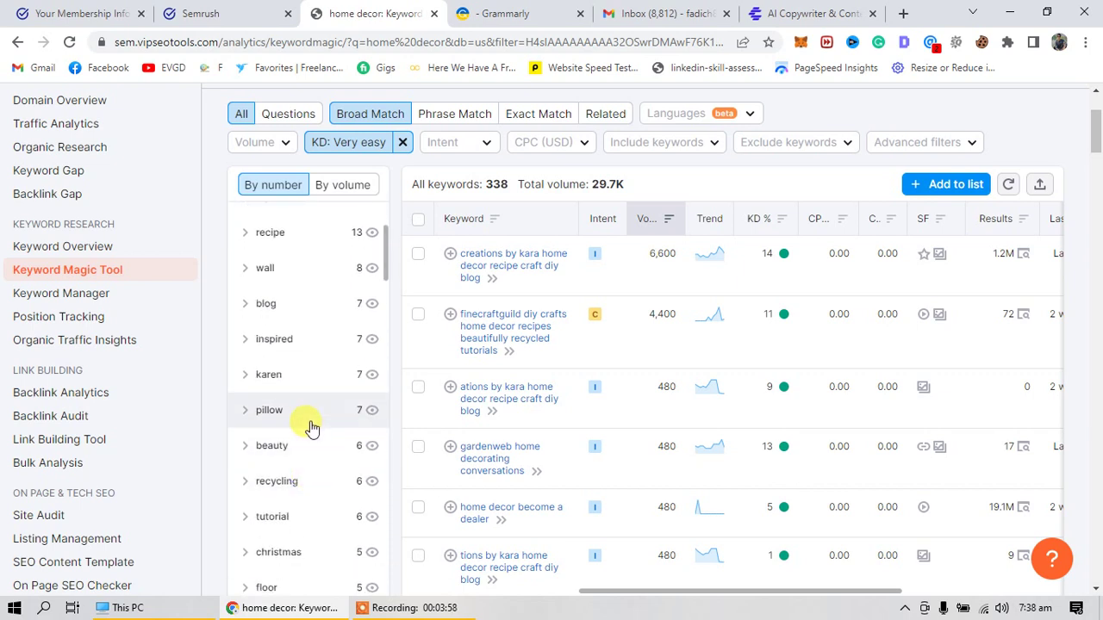
pyautogui.scroll(2, 310, 423)
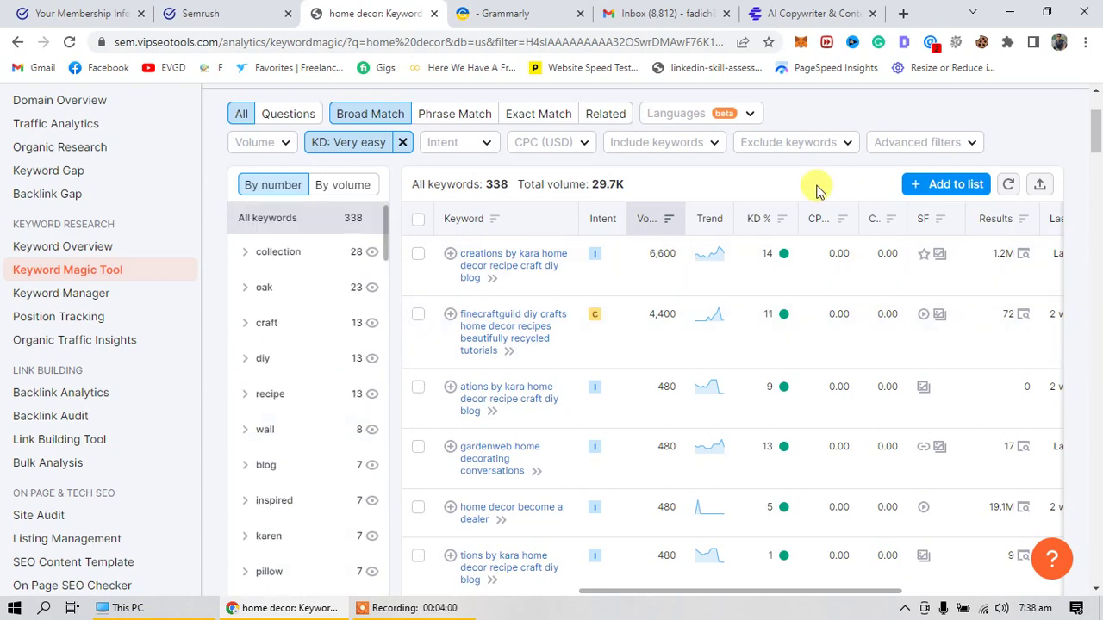
pyautogui.scroll(-2, 302, 469)
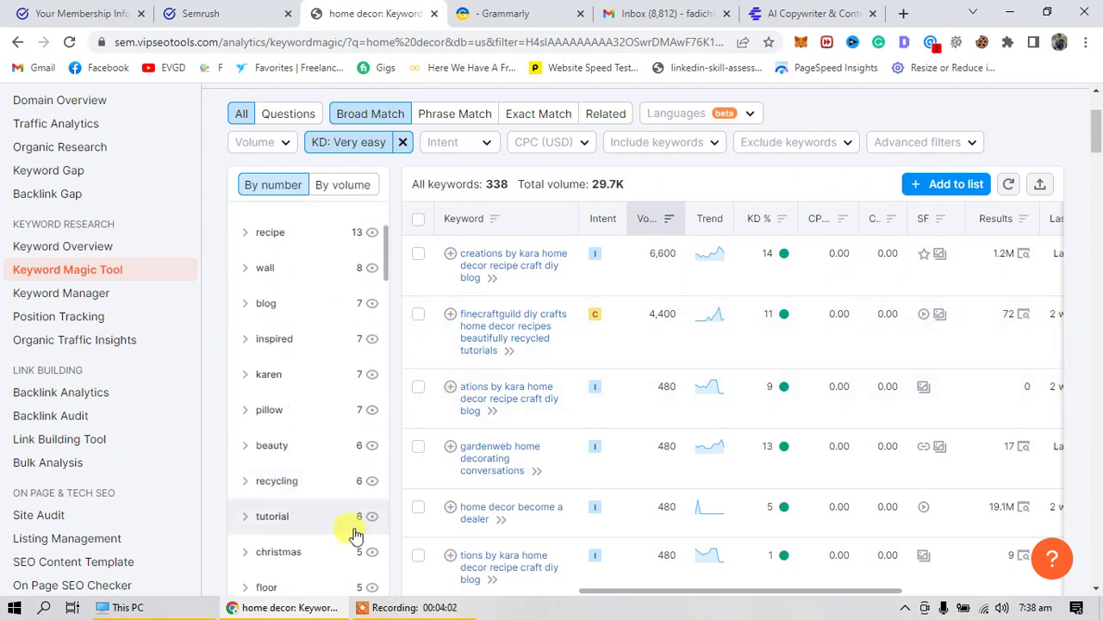
pyautogui.scroll(-3, 810, 401)
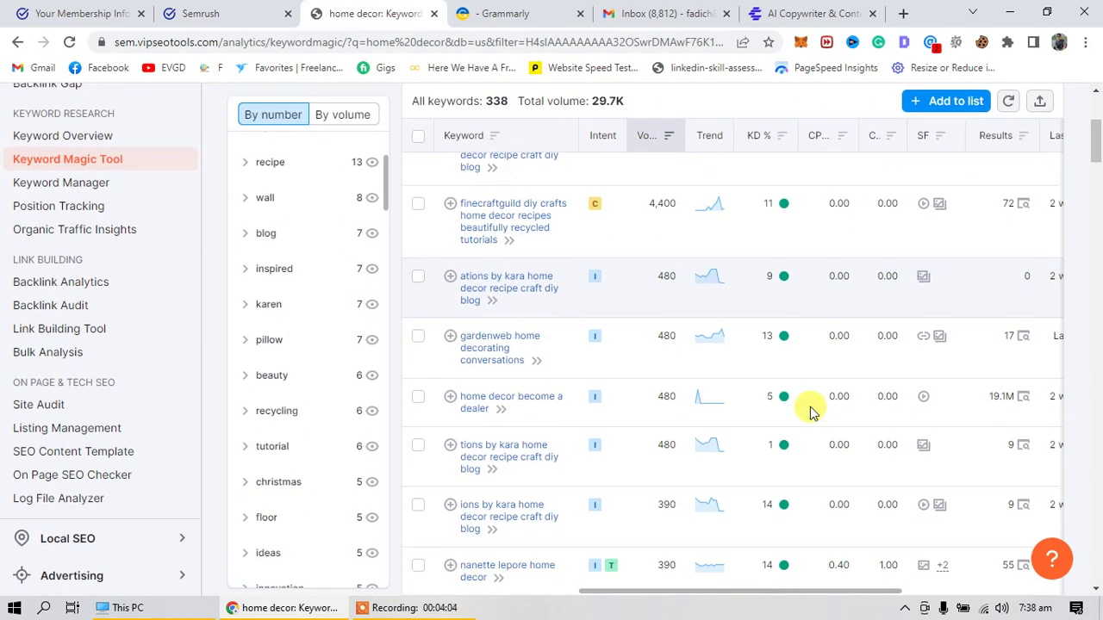
pyautogui.scroll(-5, 794, 454)
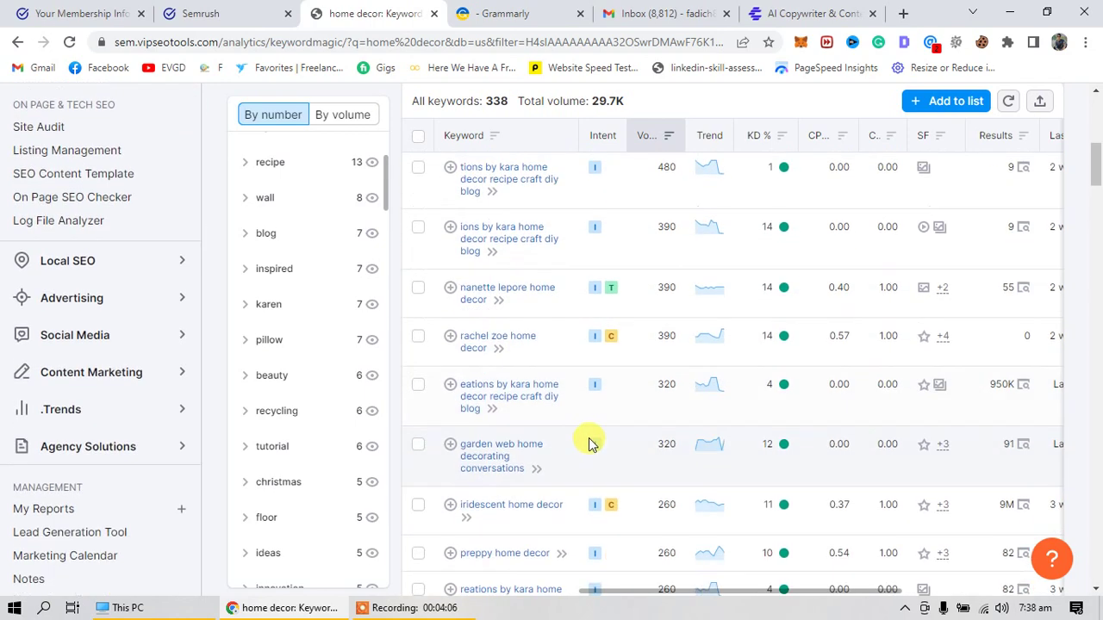
pyautogui.scroll(10, 568, 433)
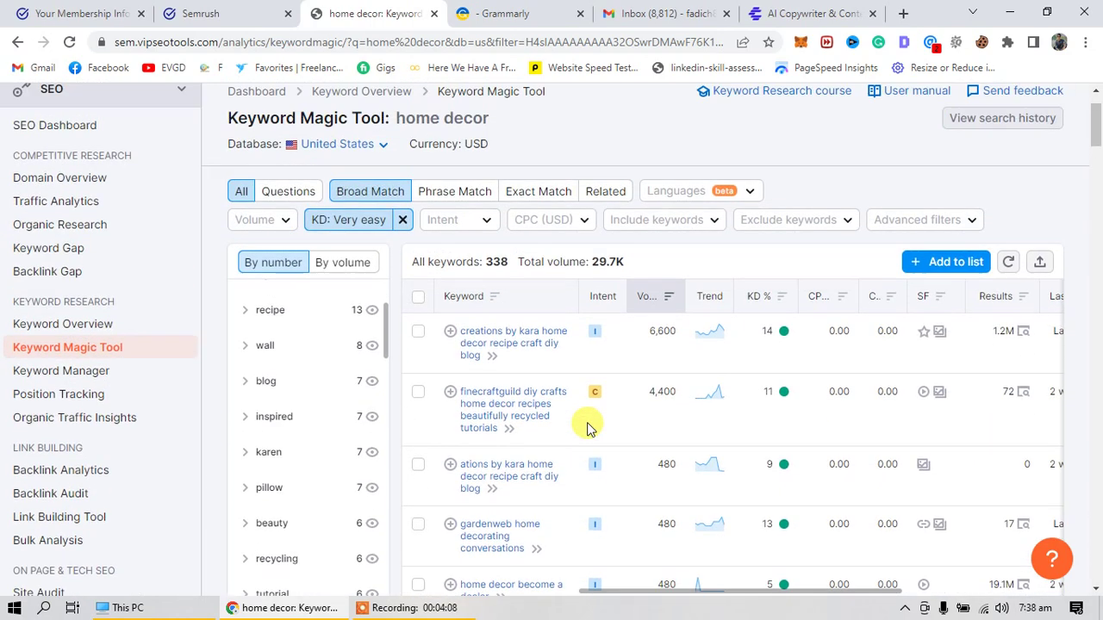
# Step: Open the keyword overview of "creations by kara home decor recipe craft diy blog" from the filtered list
pyautogui.scroll(-1, 485, 389)
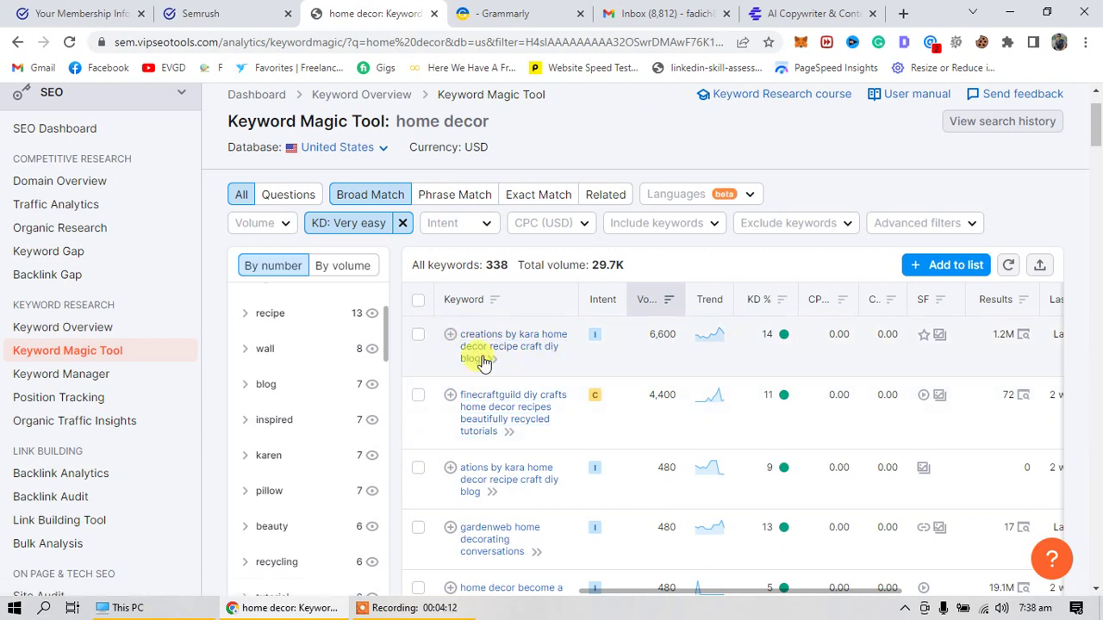
pyautogui.click(479, 352)
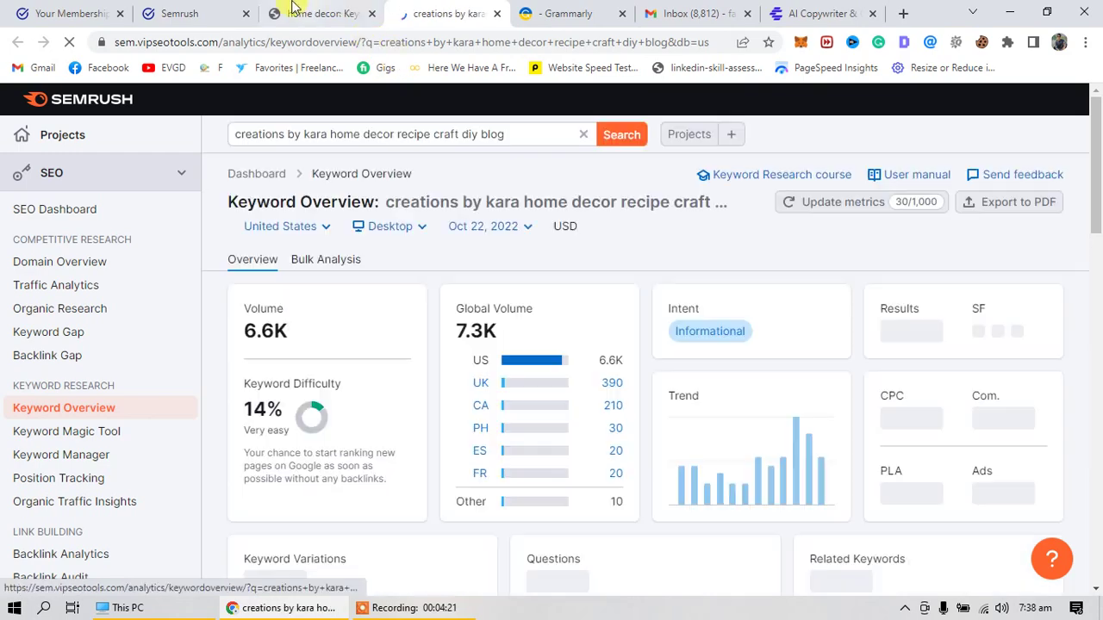
# Step: Return to the "home decor" keyword list and review the lower-volume very easy variations and the topic groups
pyautogui.click(303, 11)
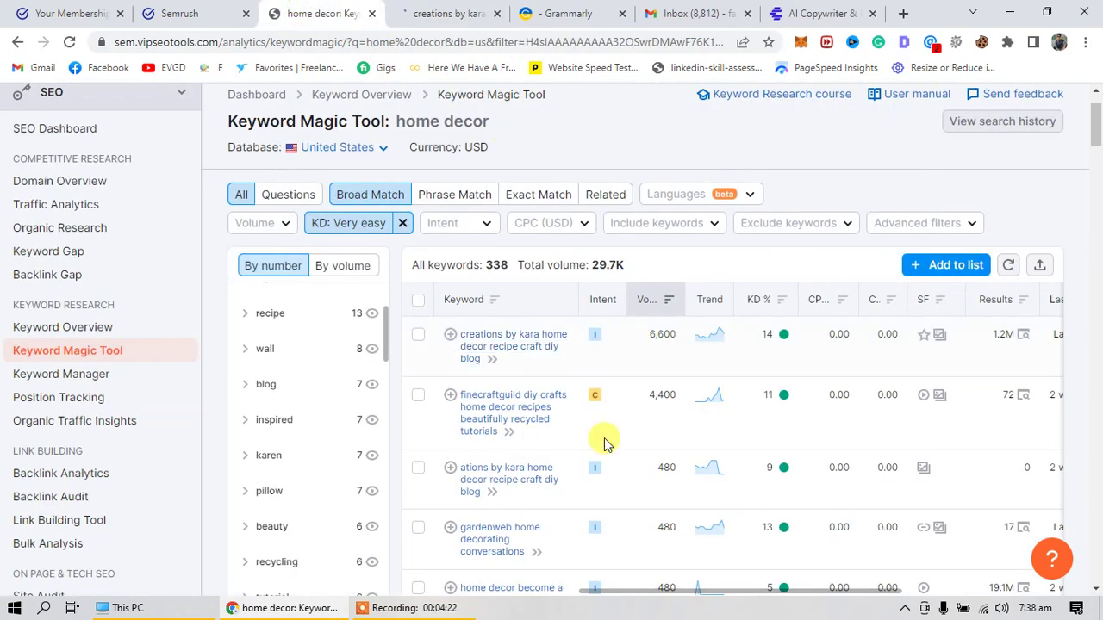
pyautogui.scroll(-1, 732, 420)
pyautogui.scroll(-15, 733, 423)
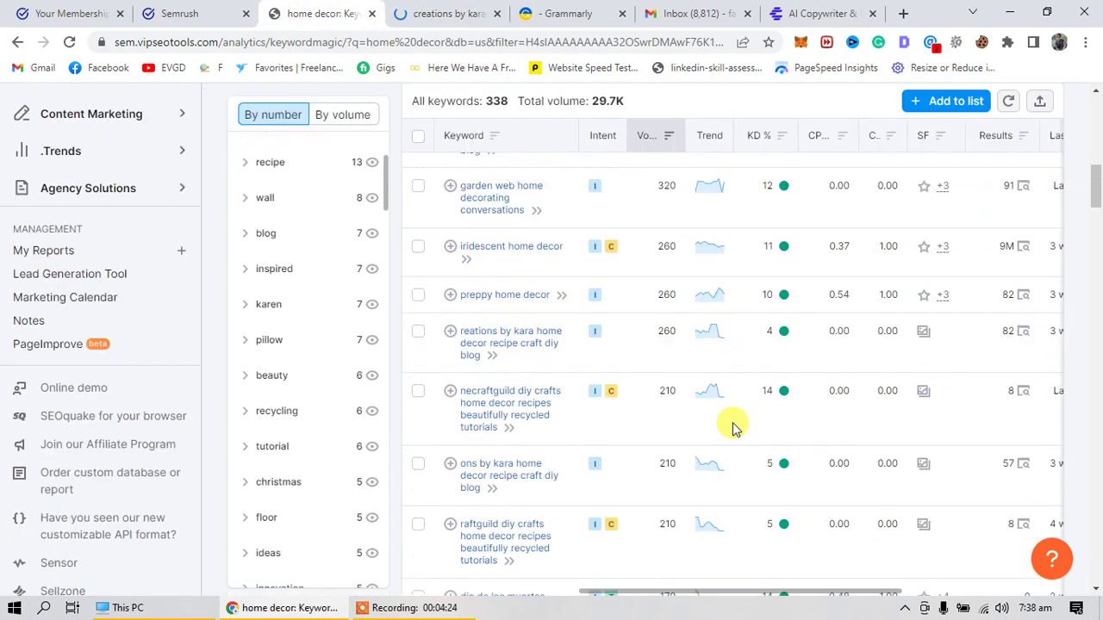
pyautogui.scroll(4, 825, 451)
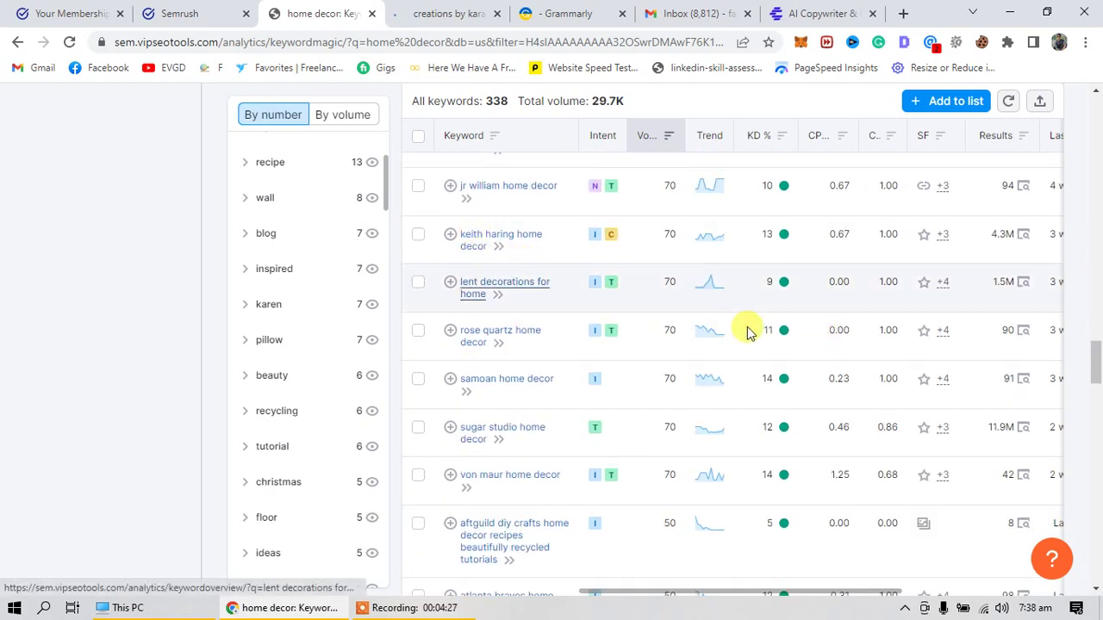
pyautogui.scroll(5, 313, 187)
pyautogui.scroll(-4, 313, 399)
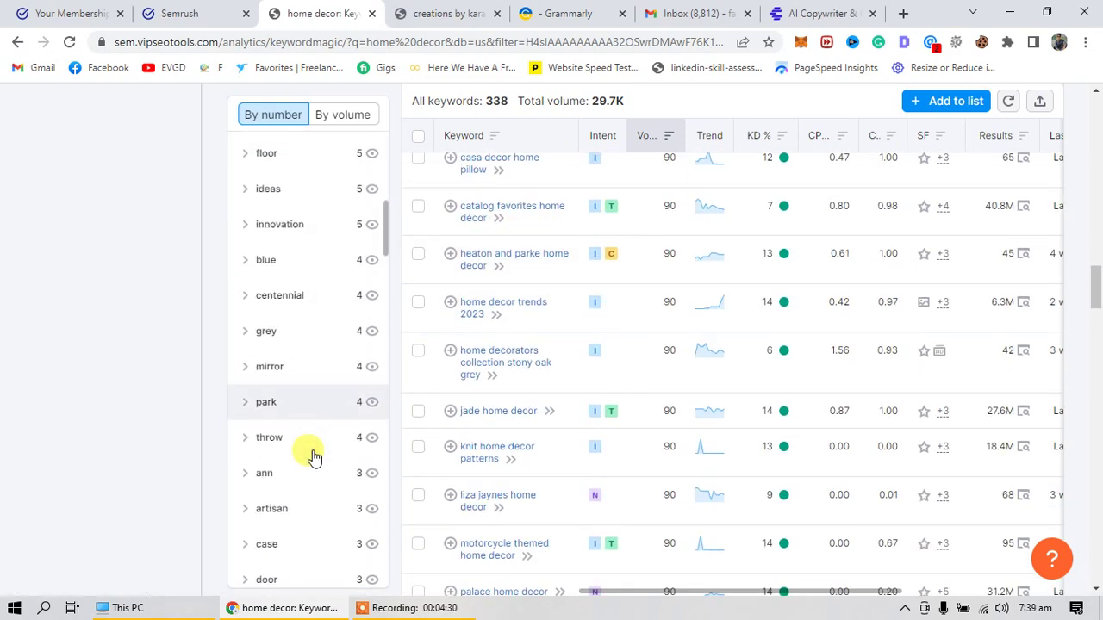
pyautogui.scroll(5, 313, 431)
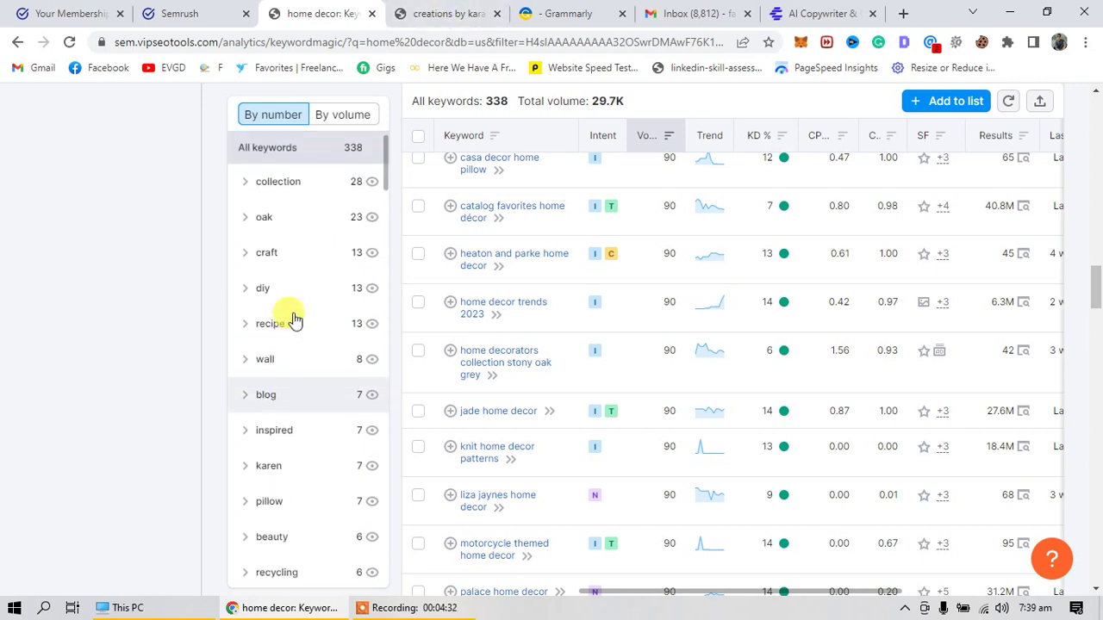
pyautogui.click(291, 321)
# Step: Copy the keyword "creations by kara home decor recipe craft diy blog" from its overview report
pyautogui.click(434, 14)
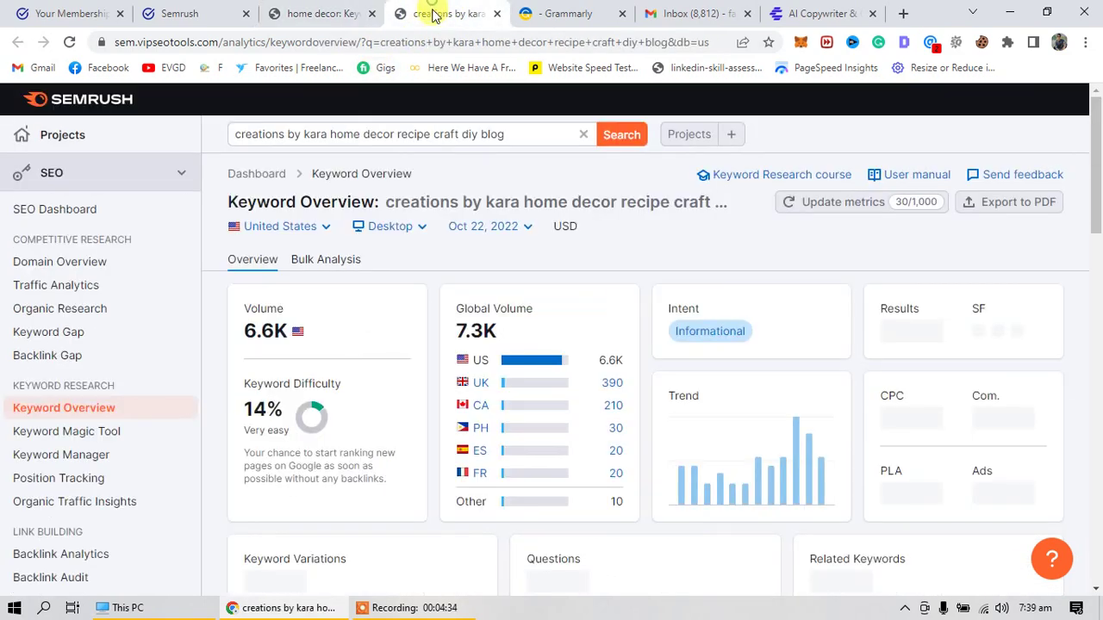
pyautogui.click(531, 133)
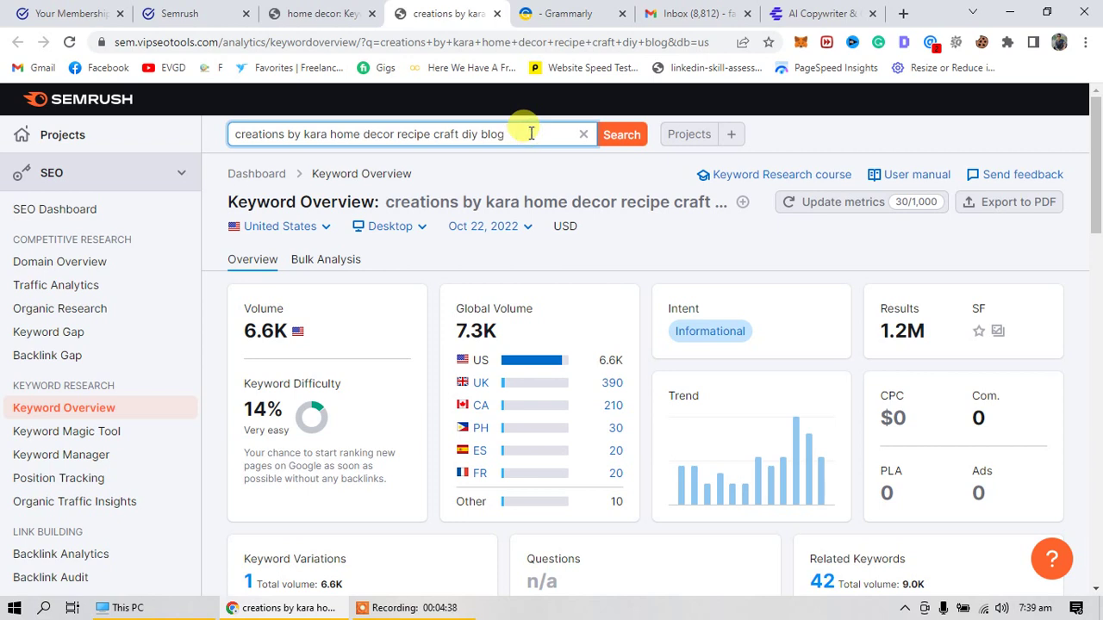
pyautogui.moveTo(531, 134); pyautogui.dragTo(235, 135)
pyautogui.tripleClick(233, 129)
pyautogui.hotkey('ctrl', 'c')
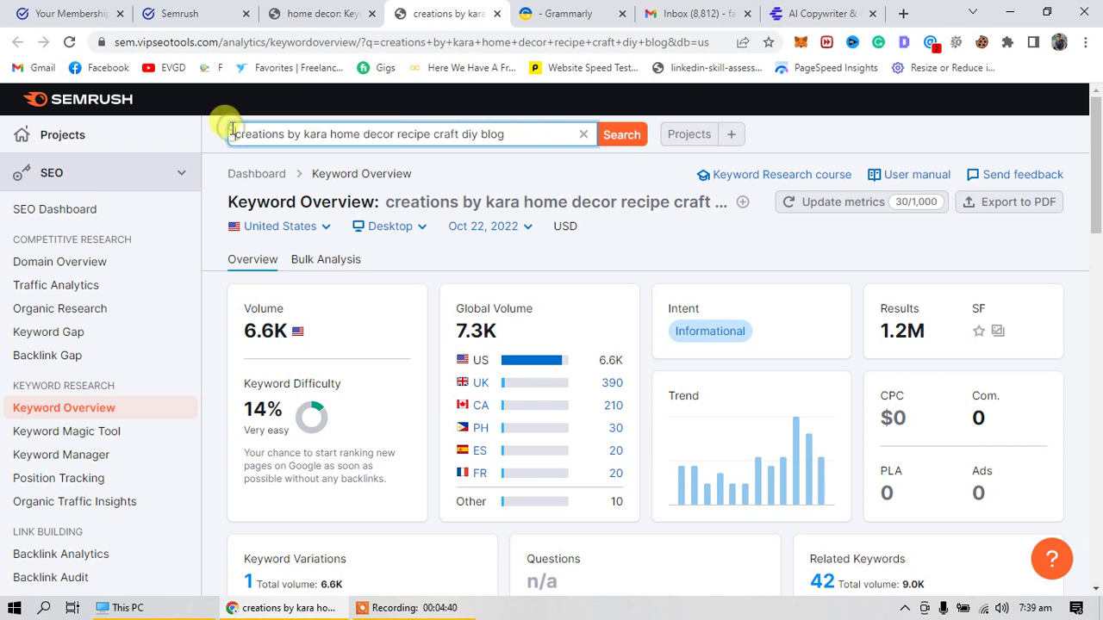
# Step: Examine the selected keyword's global volume, keyword variations, related keywords and SERP analysis in its overview report
pyautogui.scroll(-4, 354, 344)
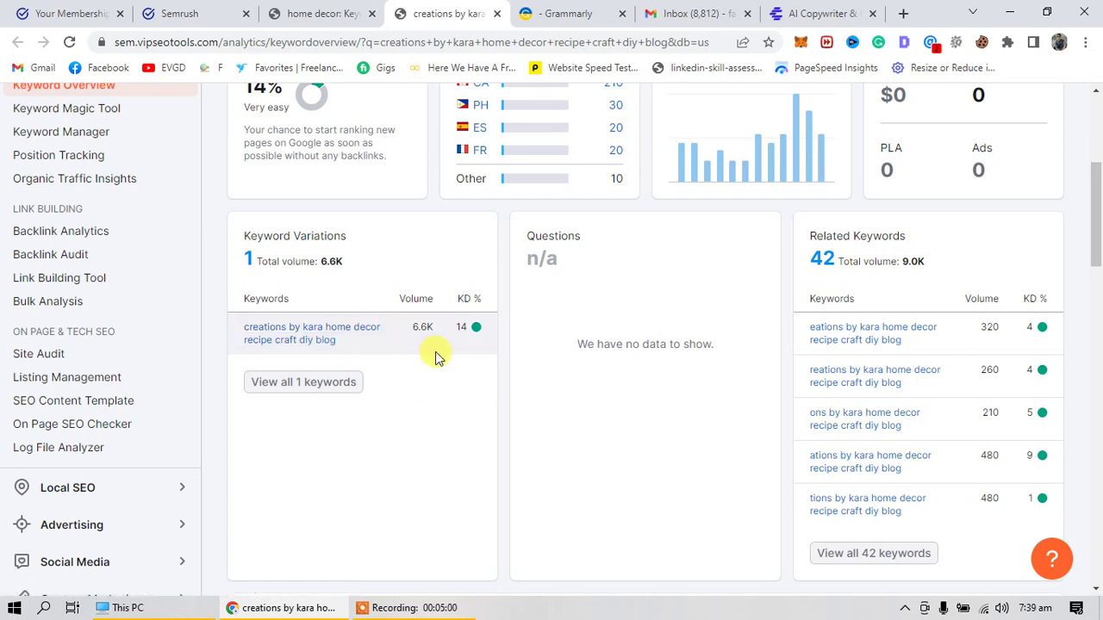
pyautogui.scroll(4, 435, 358)
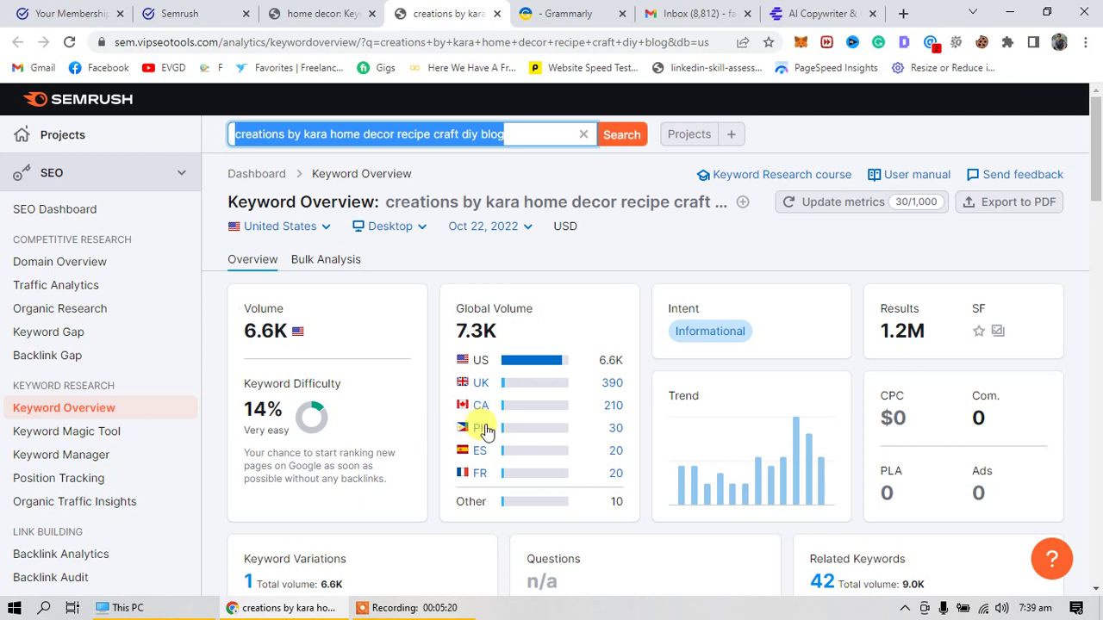
pyautogui.click(547, 390)
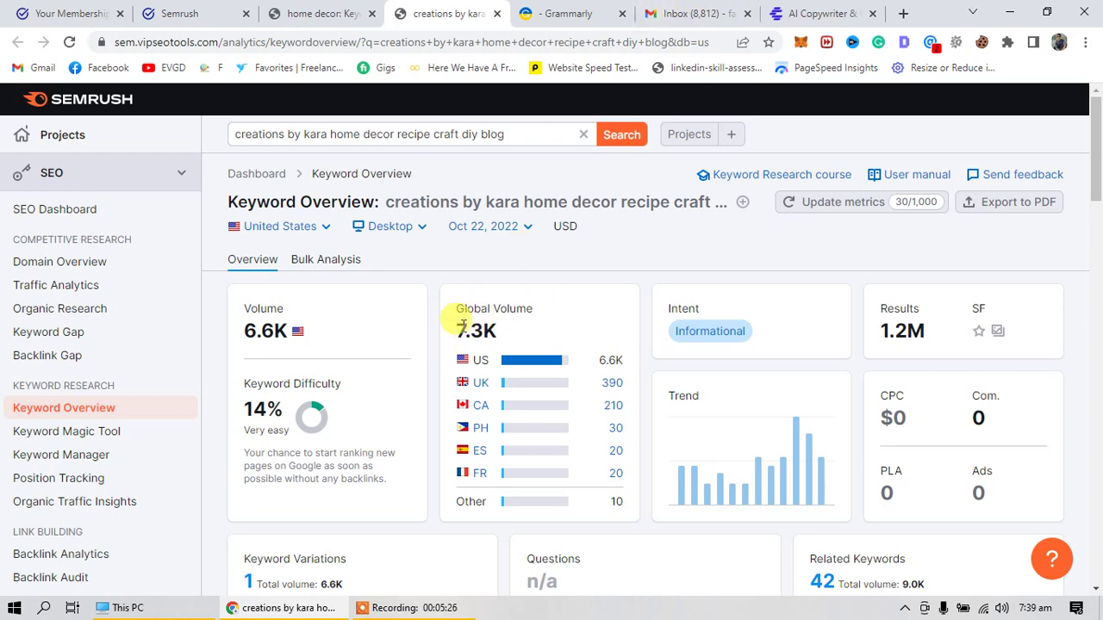
pyautogui.scroll(-7, 423, 367)
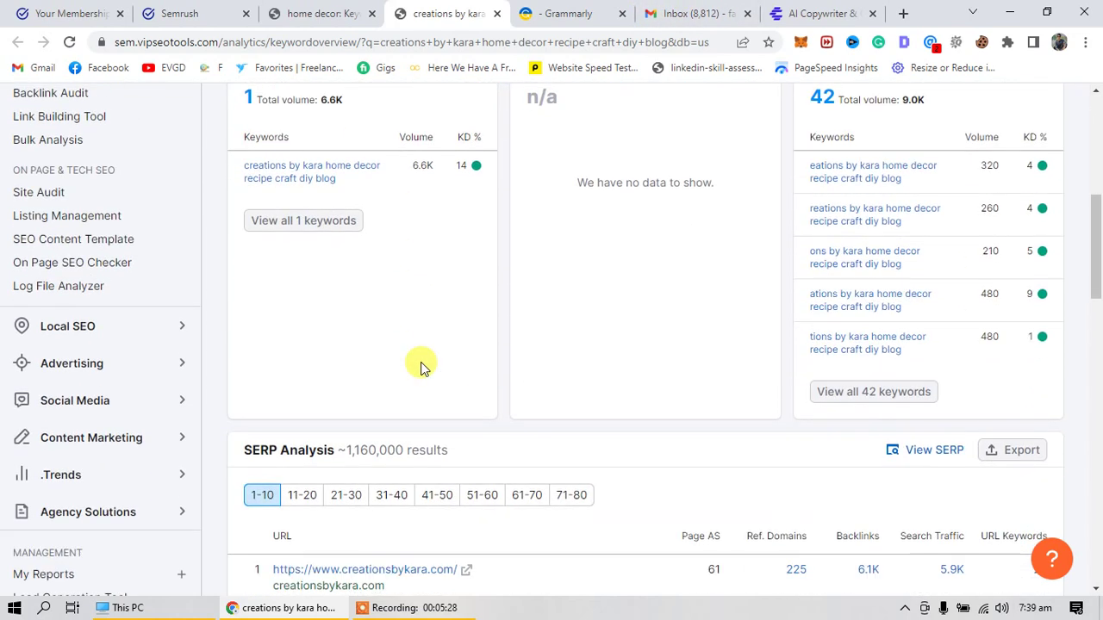
pyautogui.scroll(3, 423, 367)
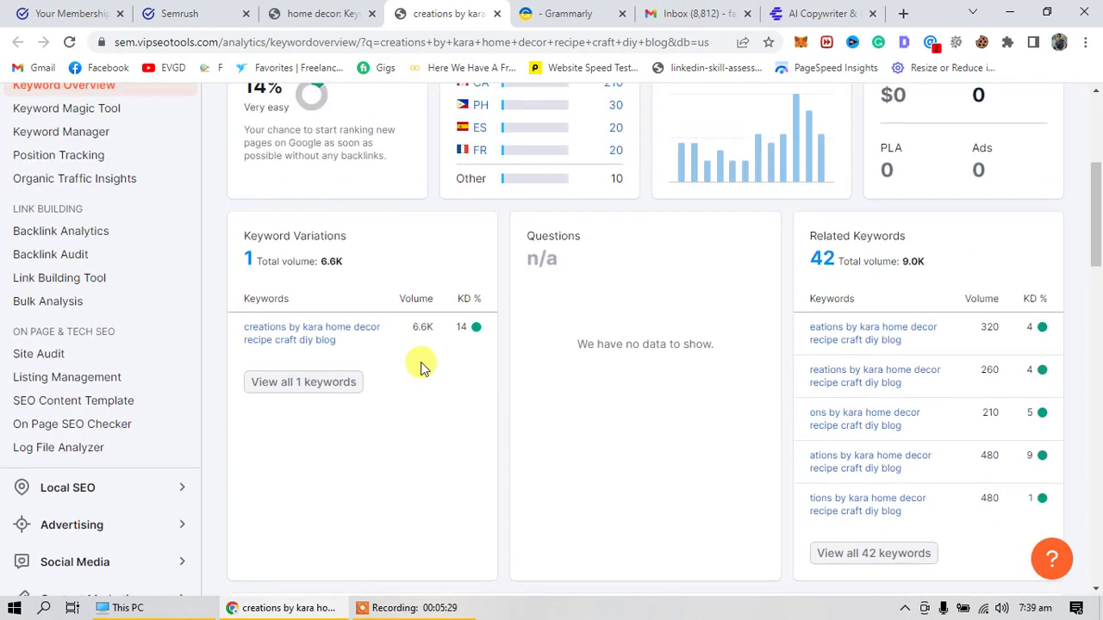
pyautogui.click(343, 349)
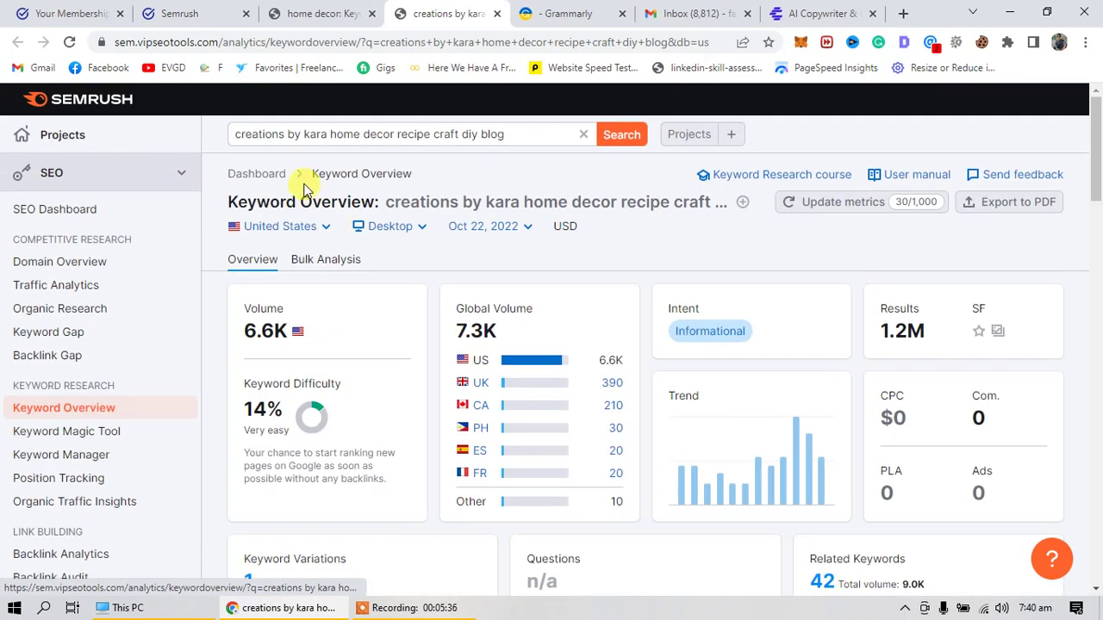
# Step: Search Google for "creations by kara home decor recipe craft diy blog" in a new tab and look through the ranking pages
pyautogui.click(903, 13)
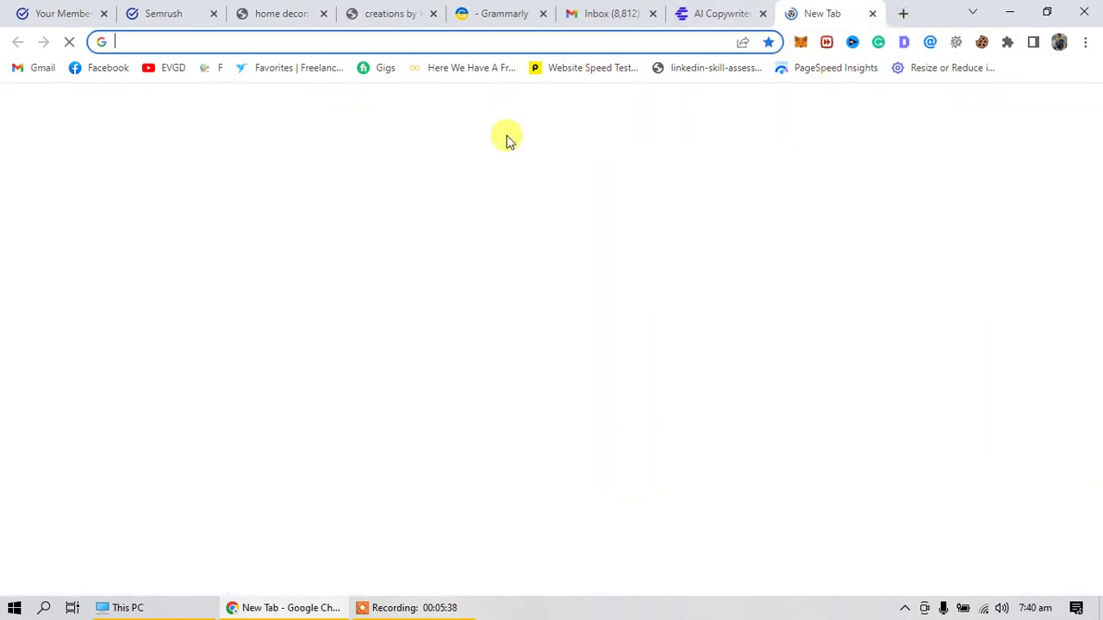
pyautogui.hotkey('ctrl', 'v')
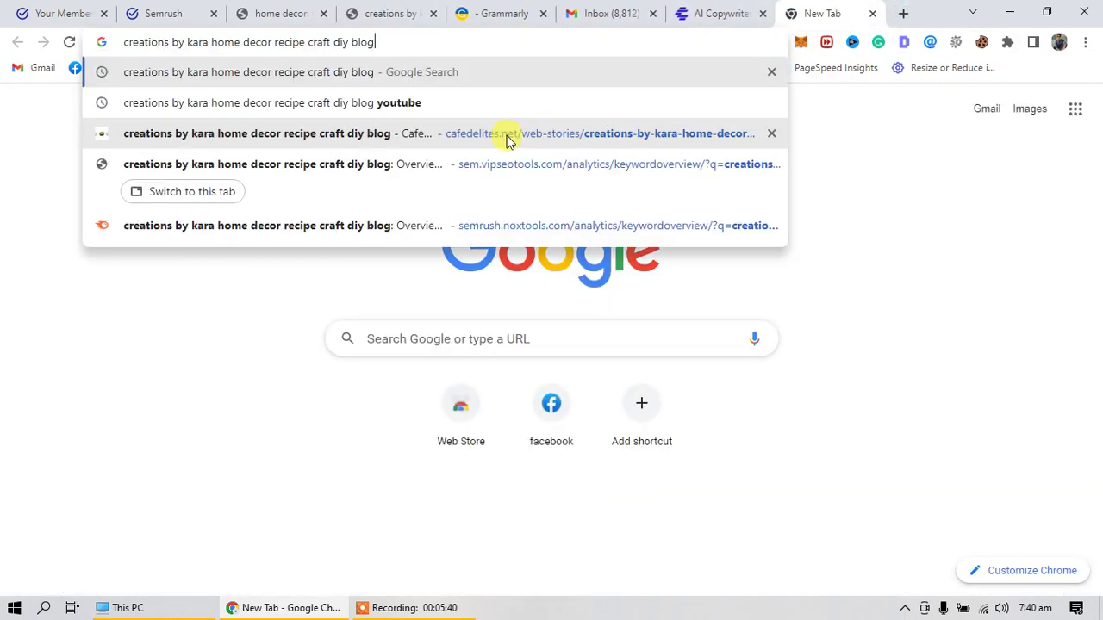
pyautogui.press('Return')
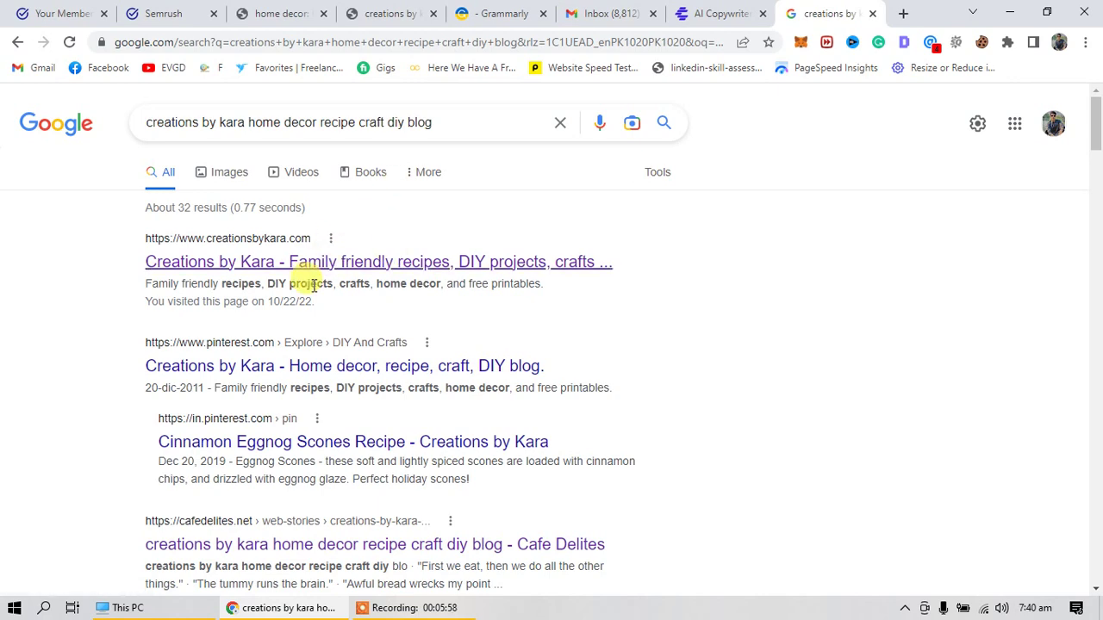
pyautogui.scroll(-3, 314, 424)
pyautogui.scroll(-1, 317, 430)
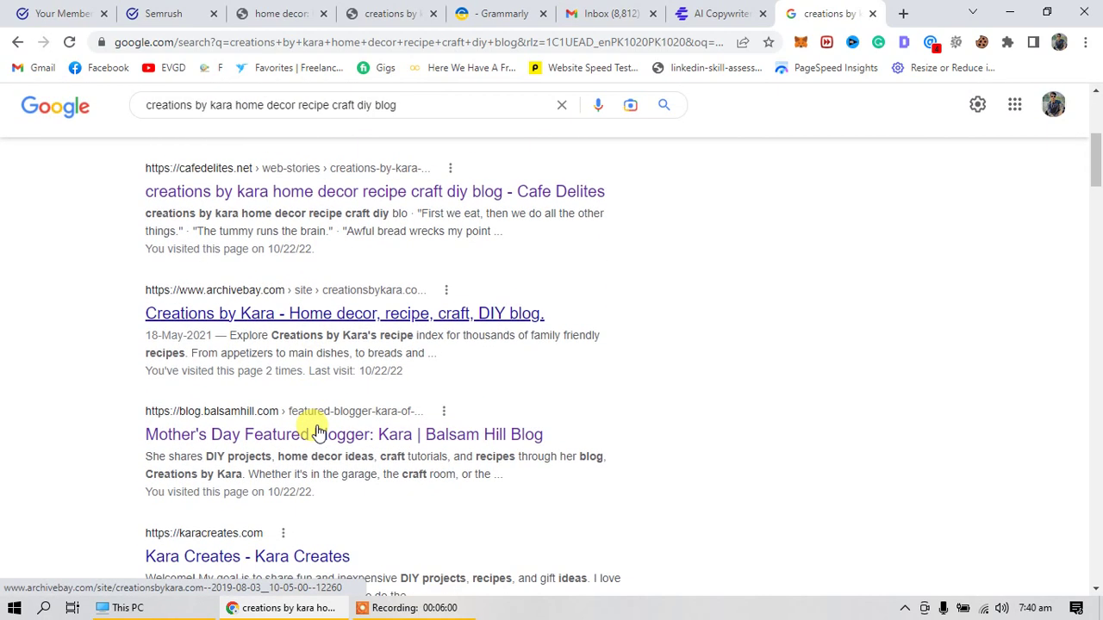
pyautogui.scroll(-1, 315, 428)
pyautogui.scroll(-5, 296, 465)
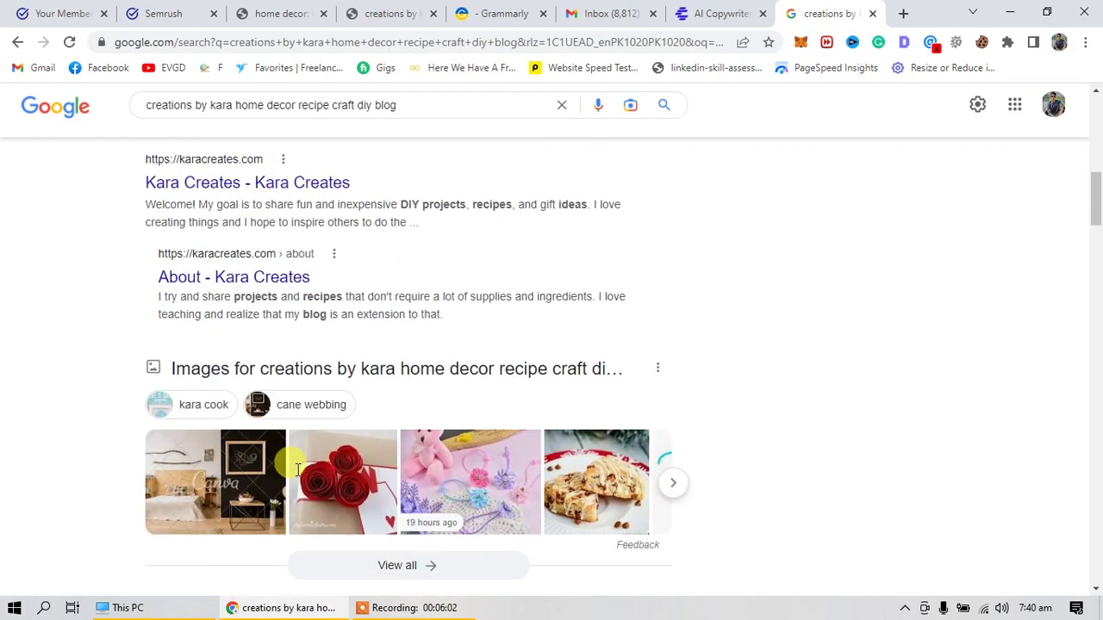
pyautogui.scroll(10, 293, 478)
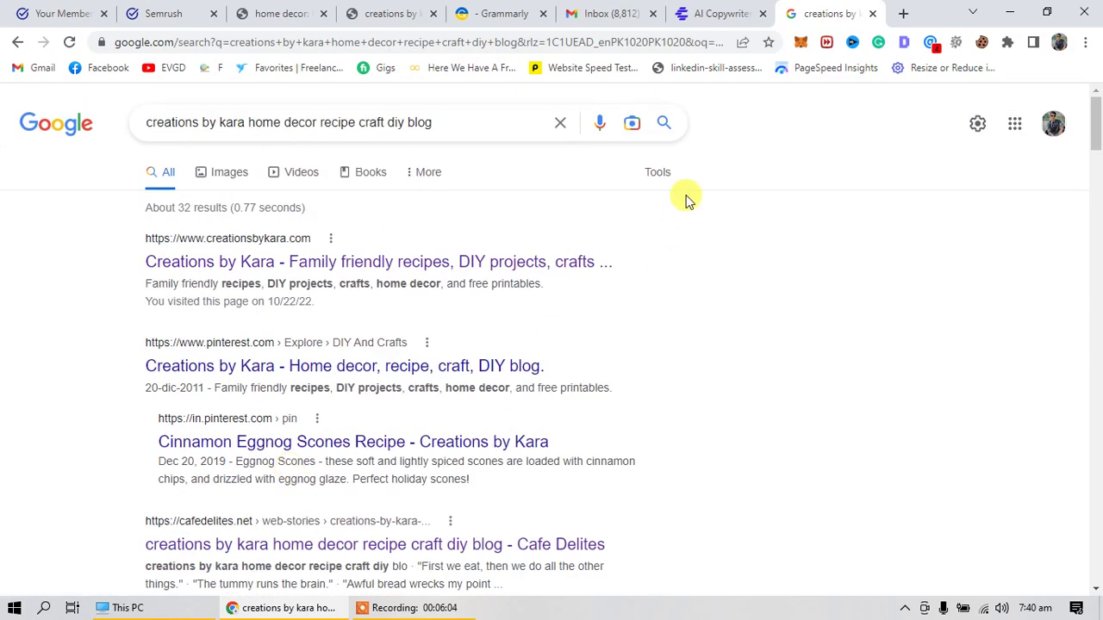
# Step: Limit the Google results for the keyword to the past 24 hours
pyautogui.click(663, 175)
pyautogui.click(168, 210)
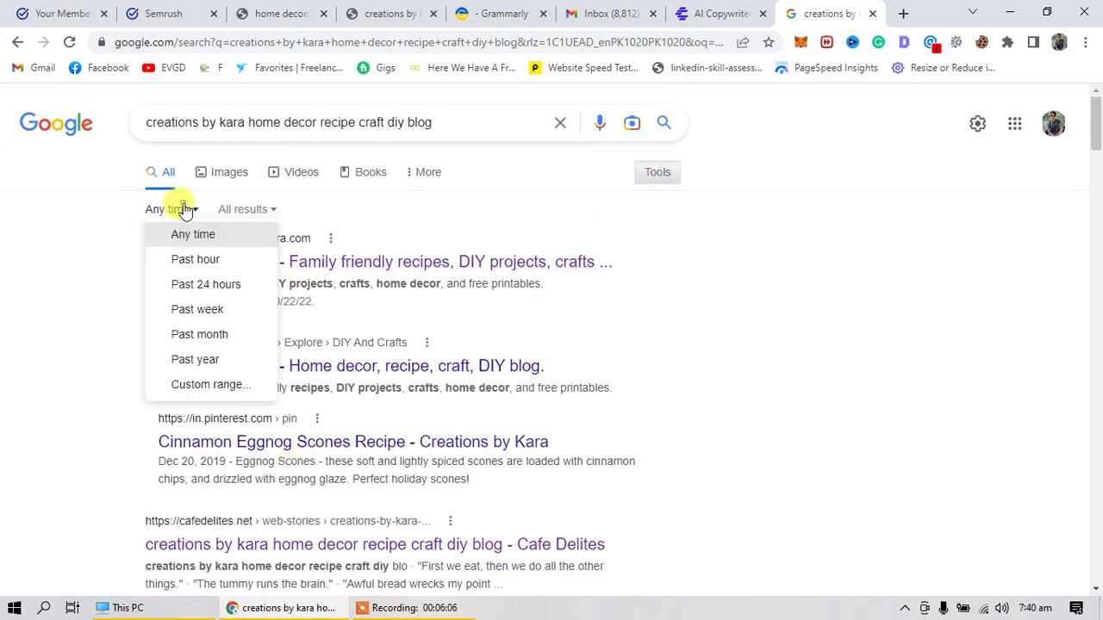
pyautogui.click(216, 293)
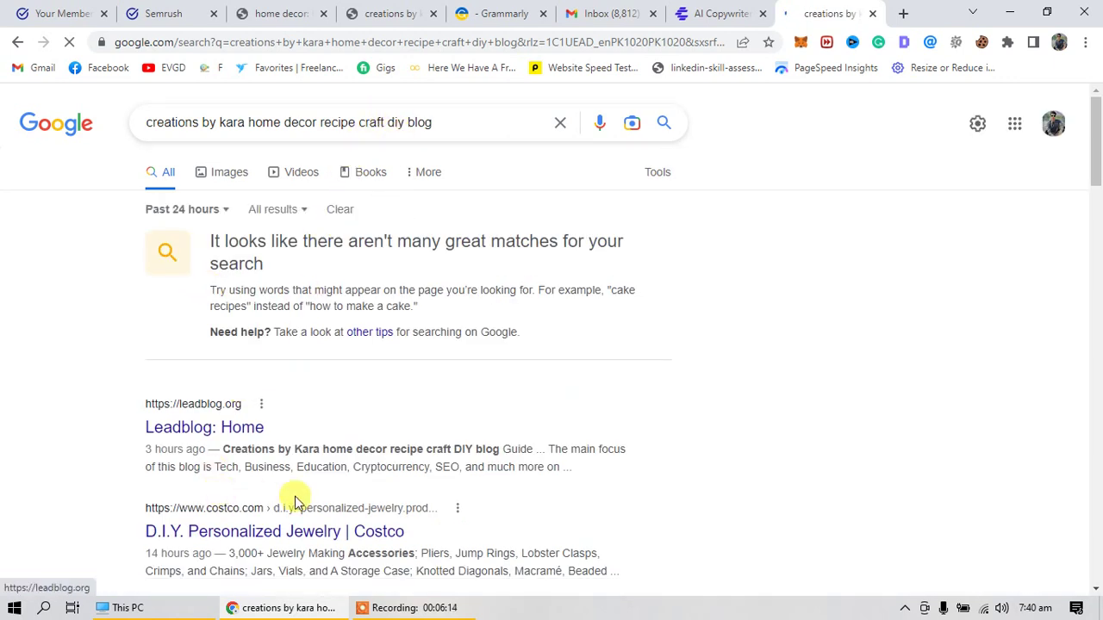
# Step: Examine the results from the past 24 hours for publishing times and pages that target the exact keyword
pyautogui.scroll(-1, 302, 500)
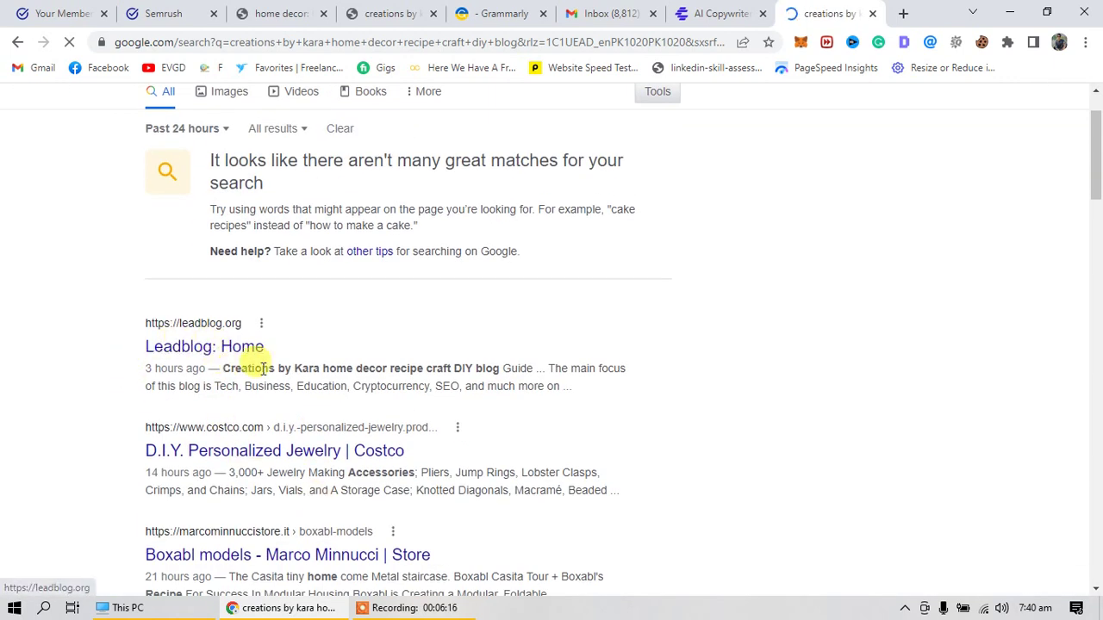
pyautogui.moveTo(277, 369); pyautogui.dragTo(383, 369)
pyautogui.click(171, 388)
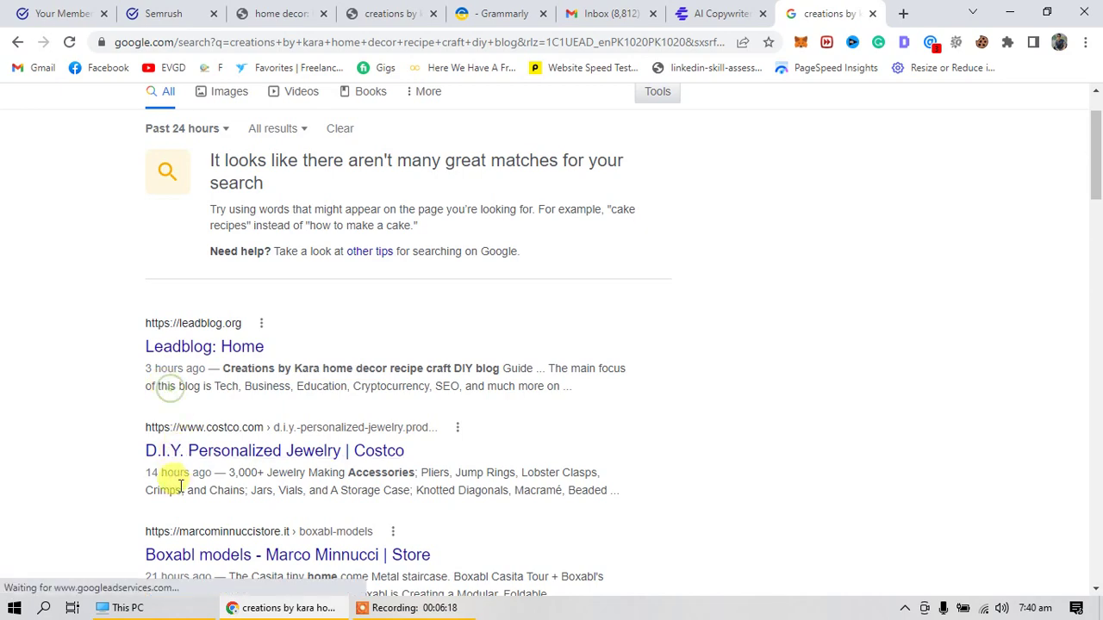
pyautogui.scroll(-2, 222, 455)
pyautogui.scroll(-4, 215, 448)
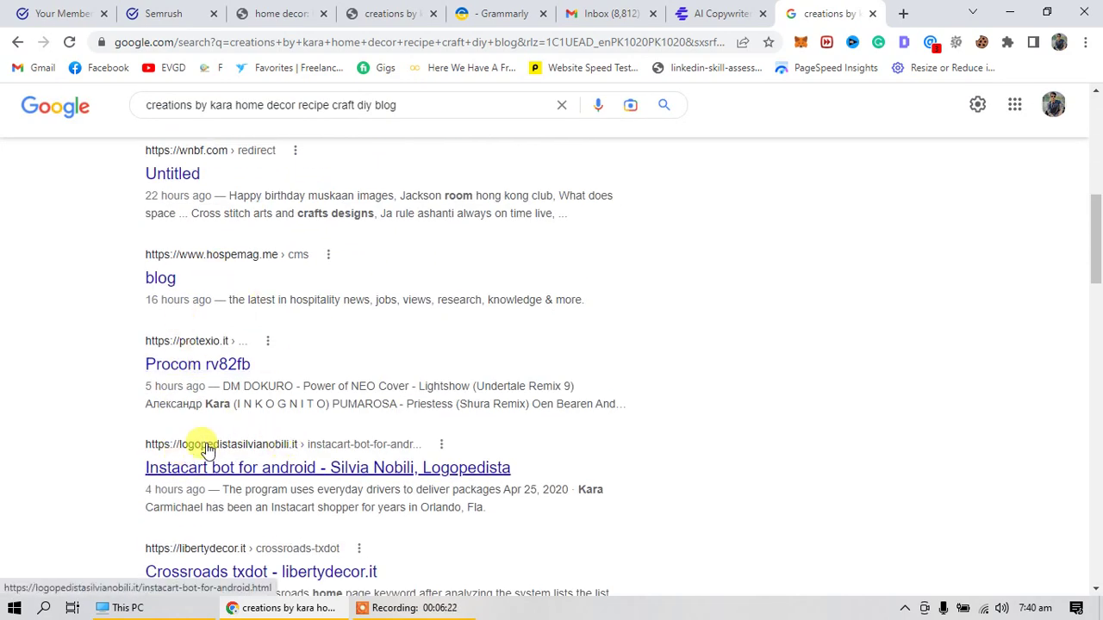
pyautogui.scroll(-1, 207, 450)
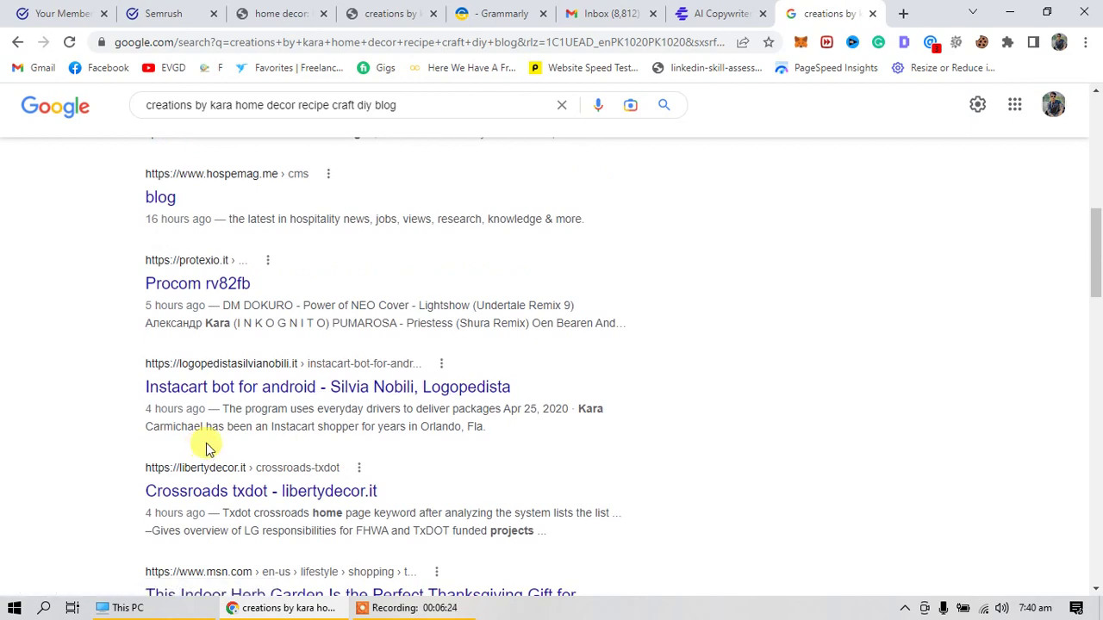
pyautogui.scroll(-2, 207, 448)
pyautogui.scroll(-2, 207, 448)
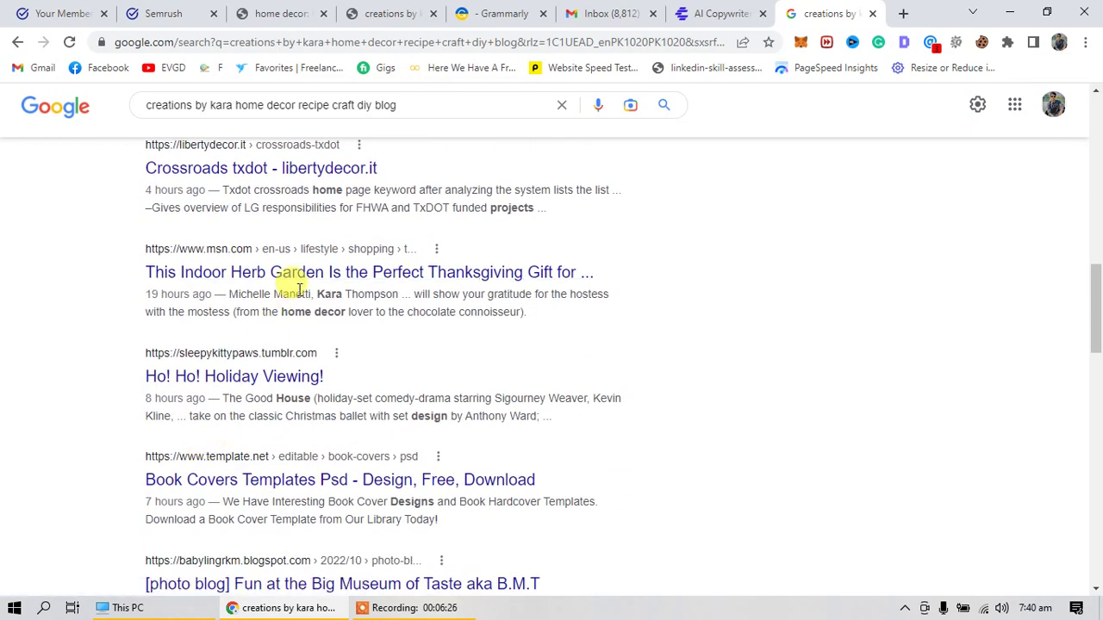
pyautogui.scroll(10, 364, 423)
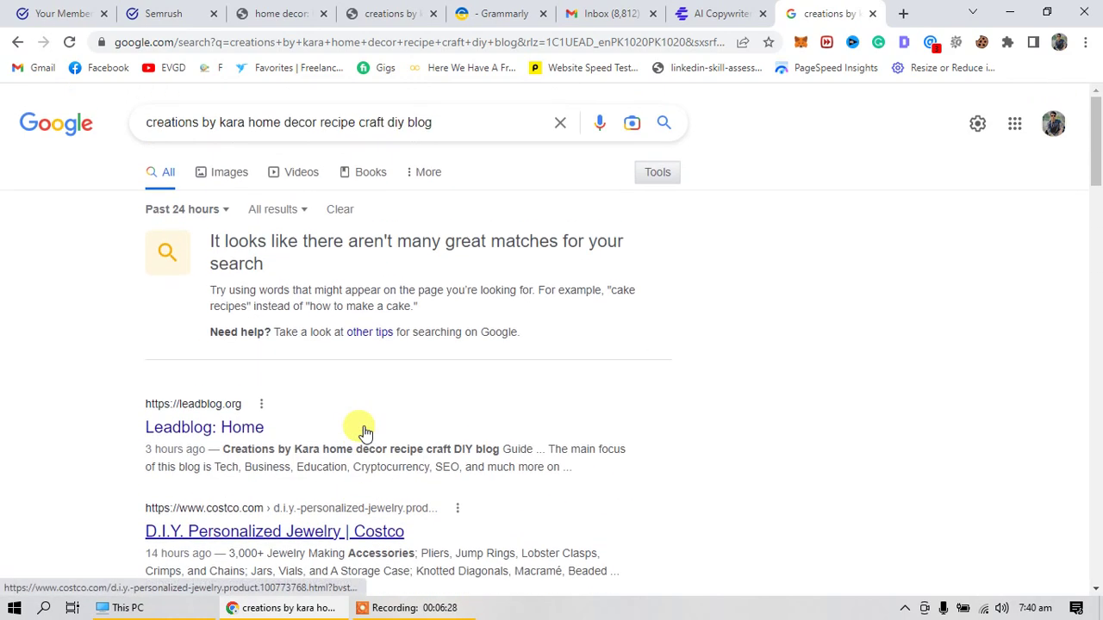
# Step: Switch the results filter to the past week and review how recent and relevant the competing pages are
pyautogui.click(215, 211)
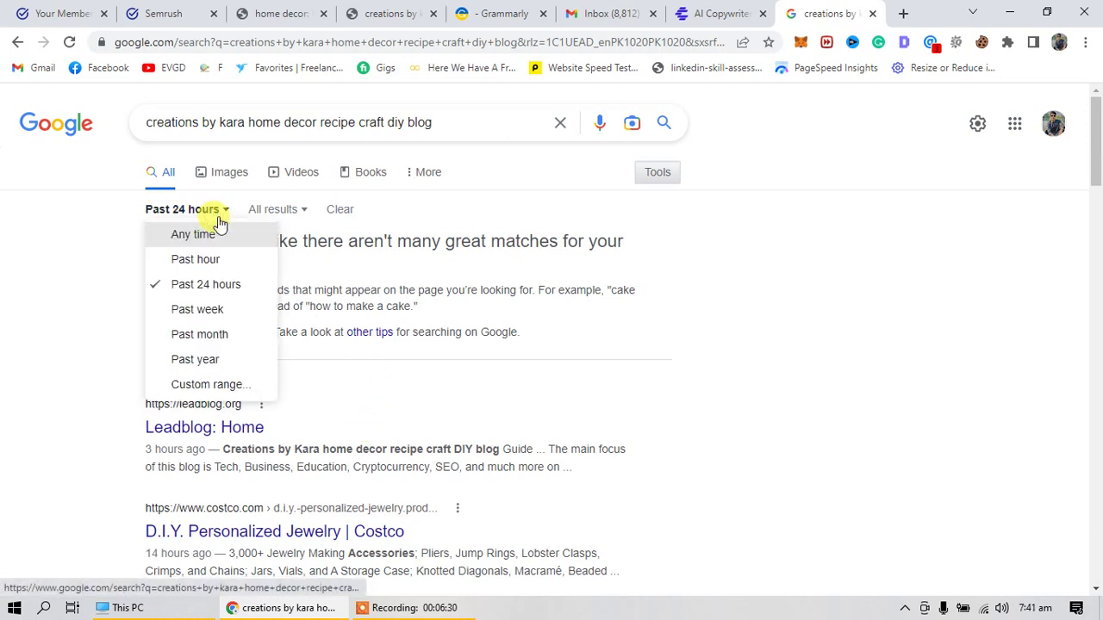
pyautogui.click(218, 312)
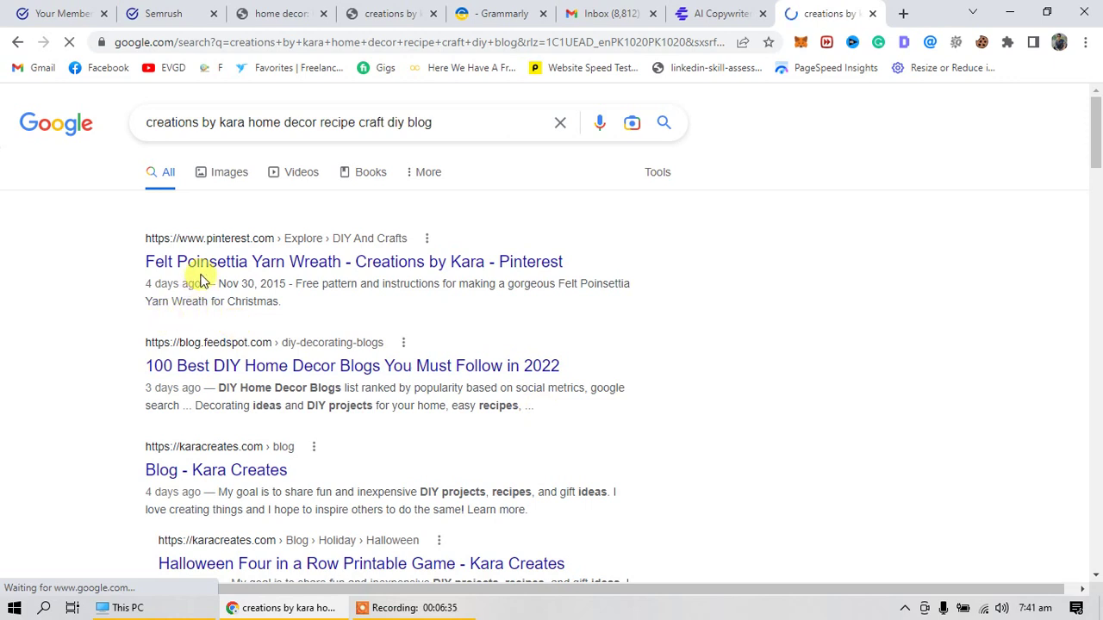
pyautogui.scroll(-2, 258, 317)
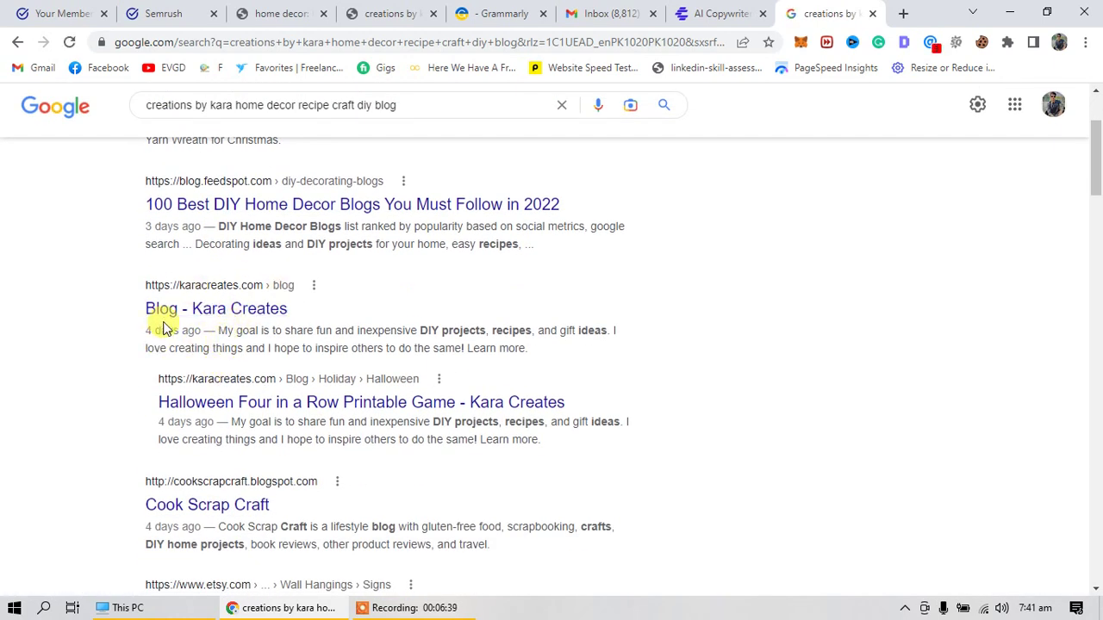
pyautogui.click(259, 312)
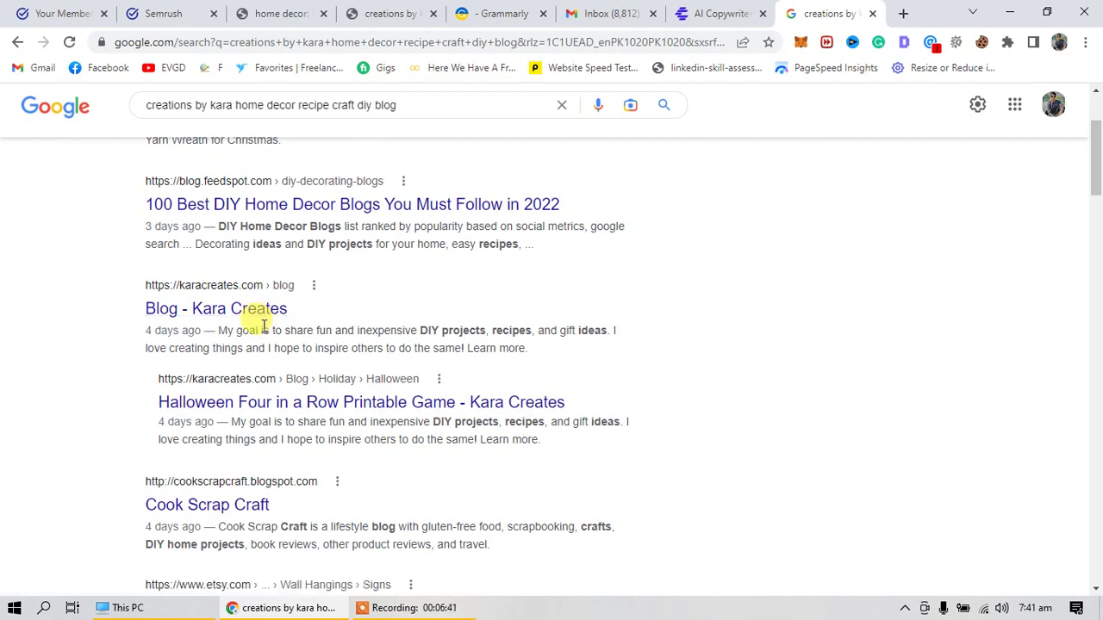
pyautogui.scroll(-3, 270, 431)
pyautogui.scroll(-2, 216, 498)
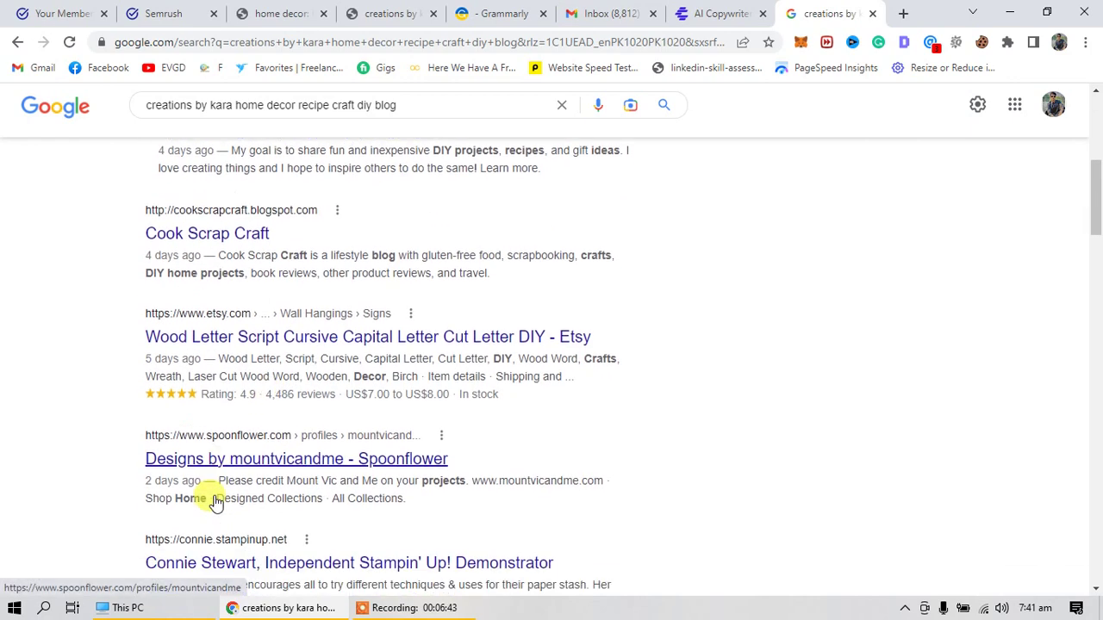
pyautogui.scroll(-2, 270, 443)
pyautogui.scroll(-5, 270, 449)
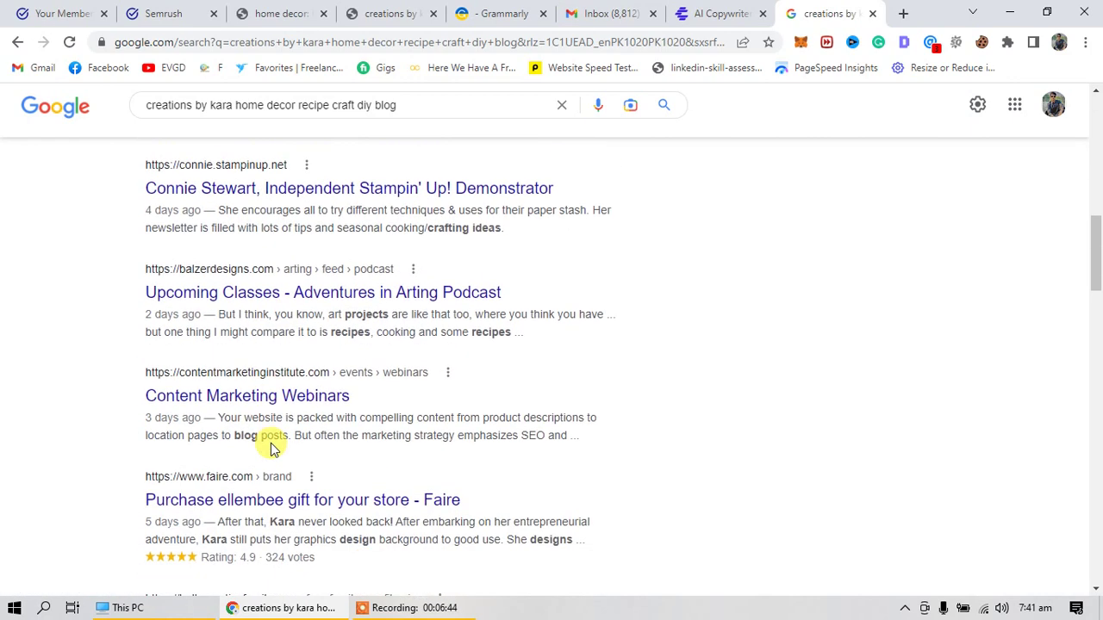
pyautogui.scroll(-2, 274, 461)
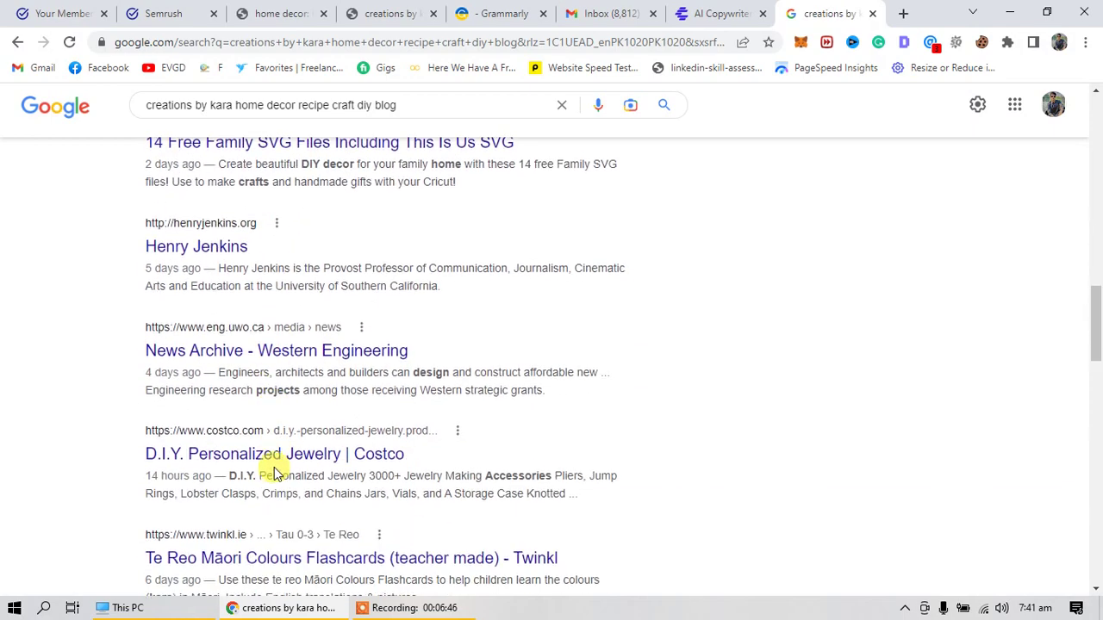
pyautogui.scroll(-3, 274, 465)
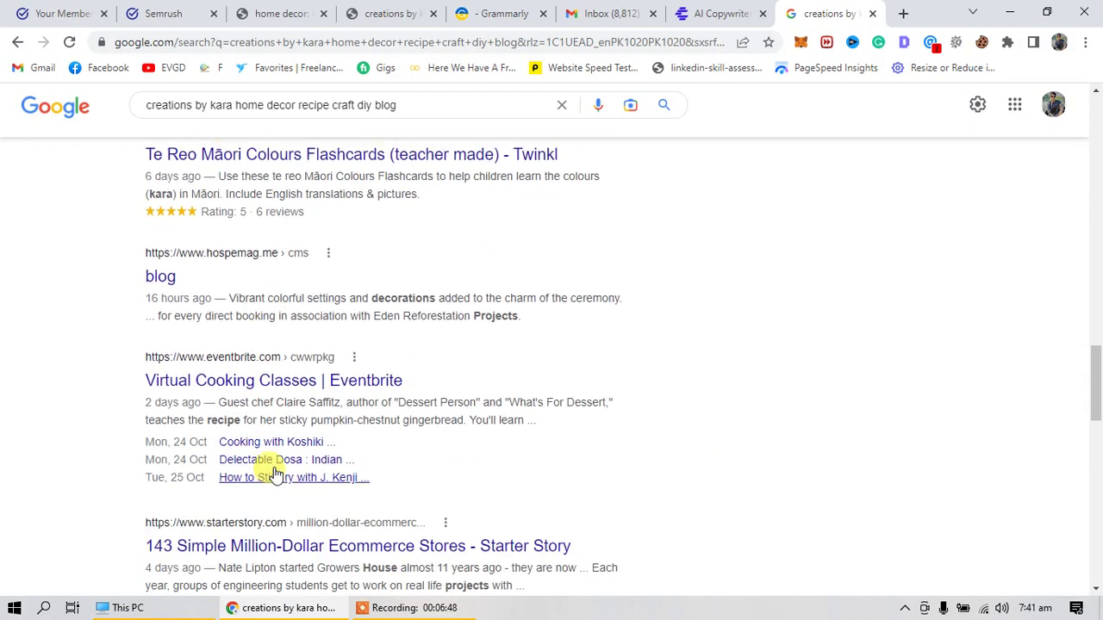
pyautogui.scroll(20, 276, 469)
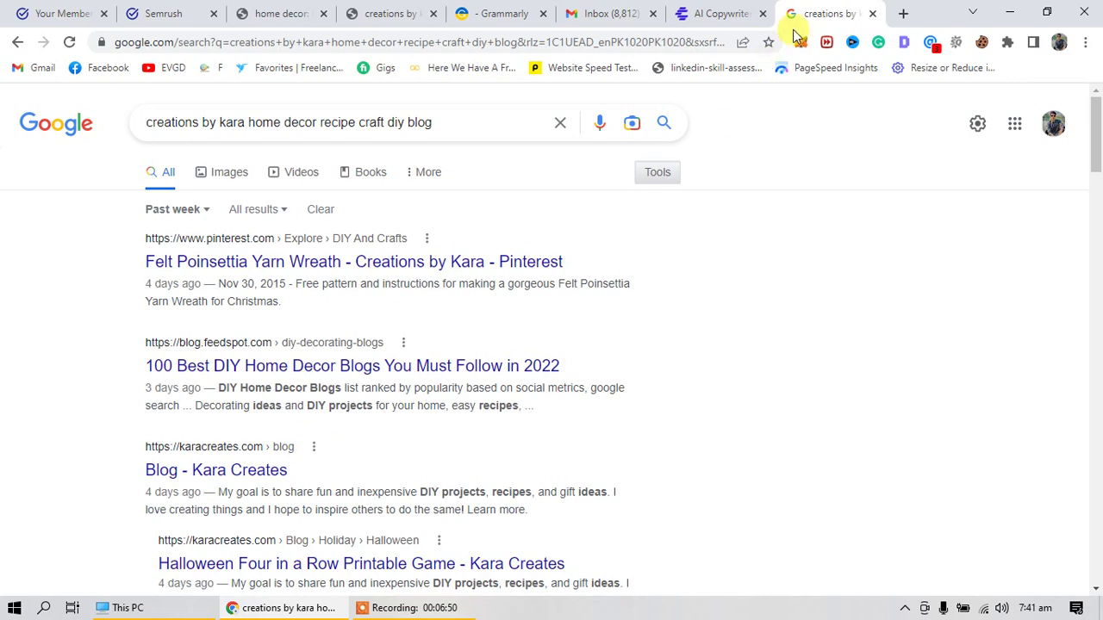
# Step: Check Google's suggestions for the keyword, then switch back to the very easy "home decor" keyword list in Semrush
pyautogui.click(466, 125)
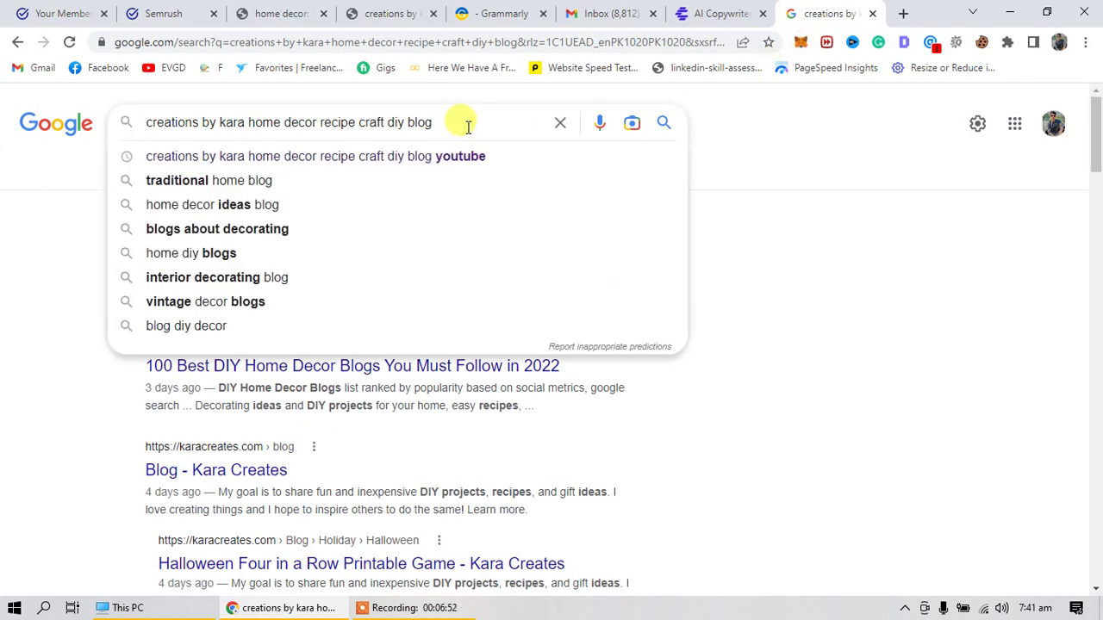
pyautogui.click(902, 332)
pyautogui.click(274, 13)
pyautogui.scroll(5, 499, 419)
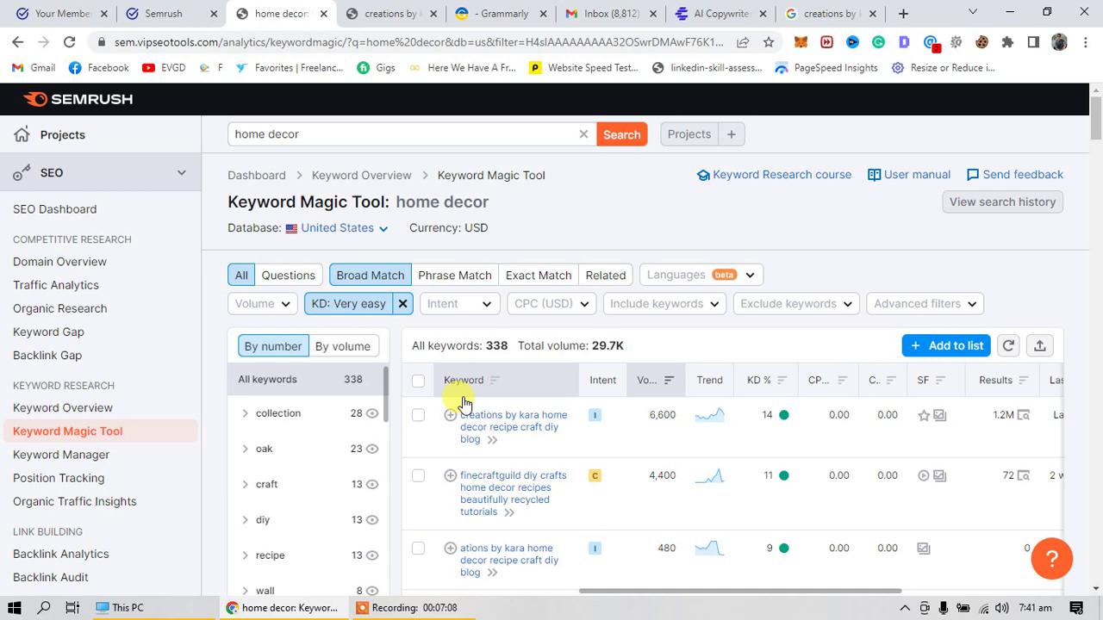
# Step: Switch to Copymatic, open the free trial sign-up form and fill in the first name and work email address
pyautogui.click(682, 14)
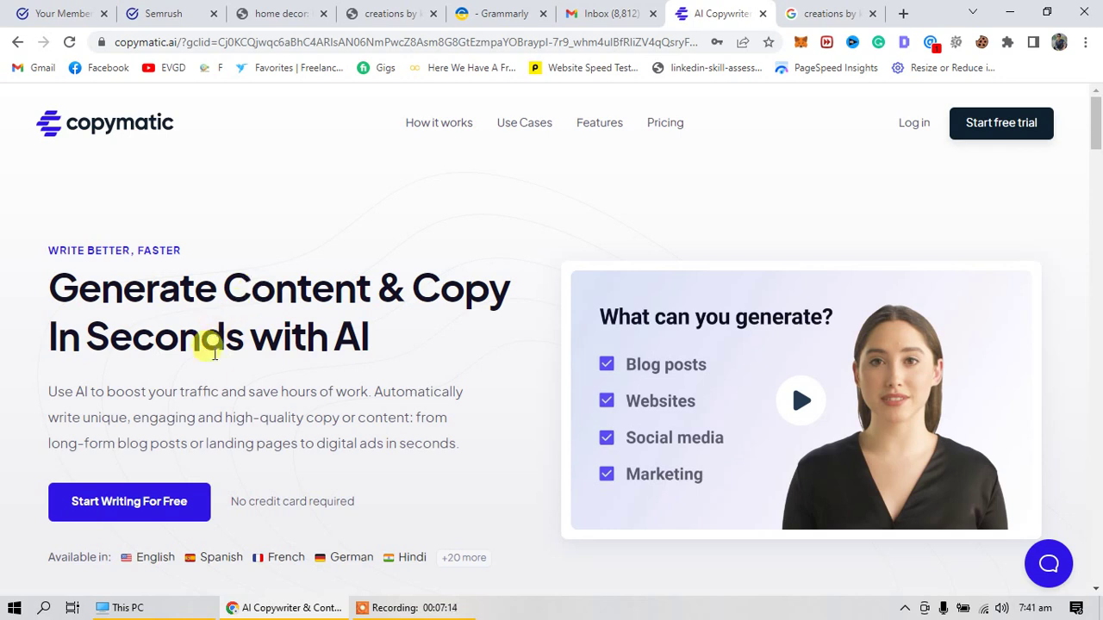
pyautogui.click(142, 506)
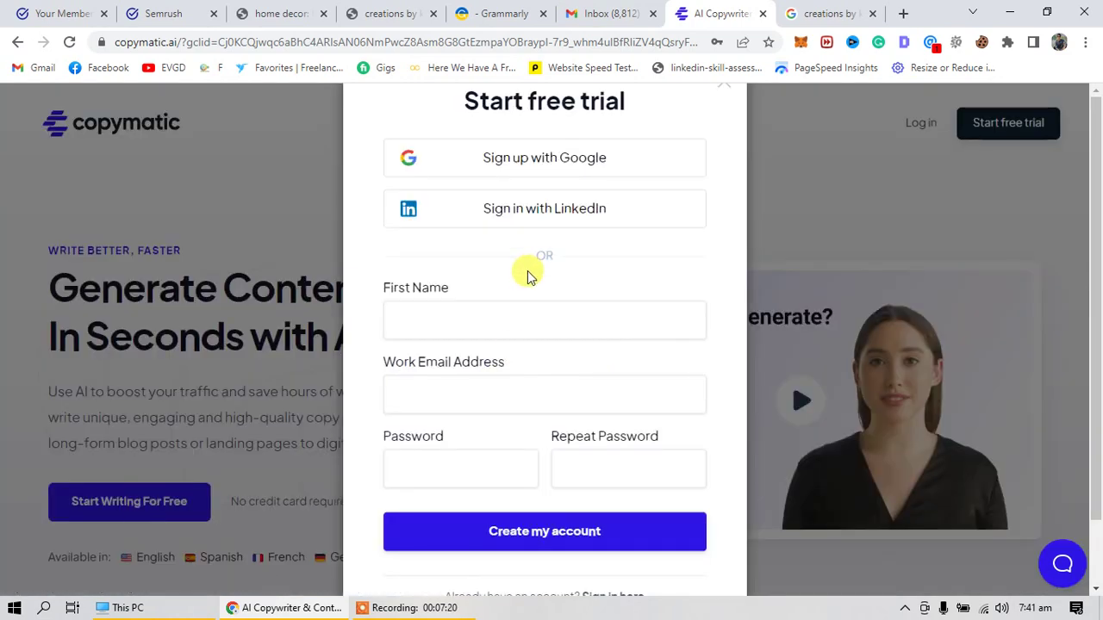
pyautogui.click(494, 310)
pyautogui.click(488, 364)
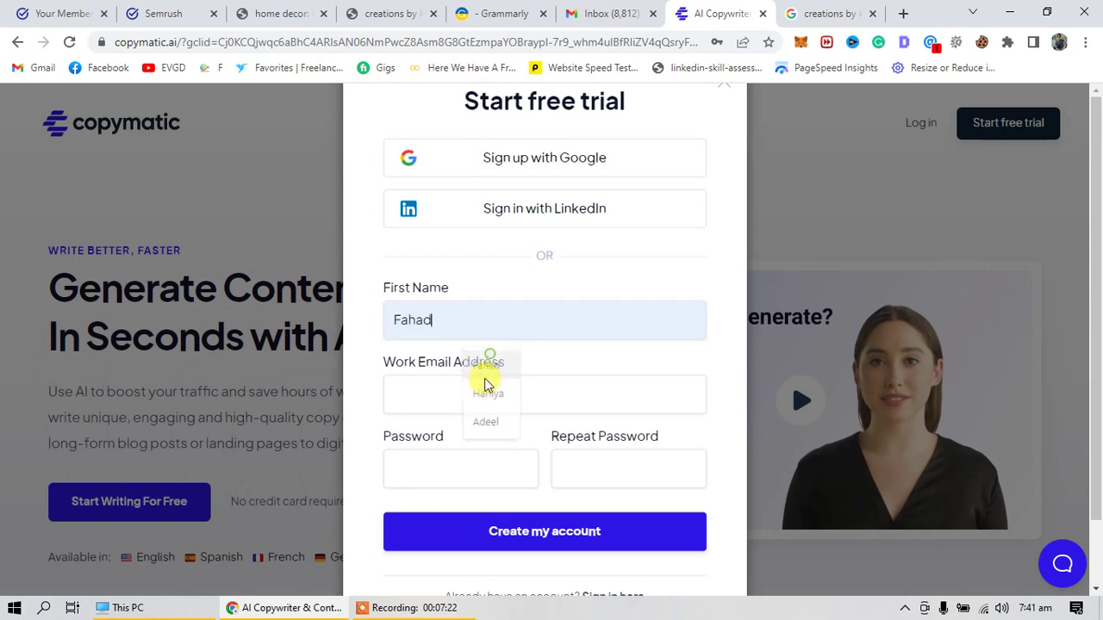
pyautogui.click(458, 387)
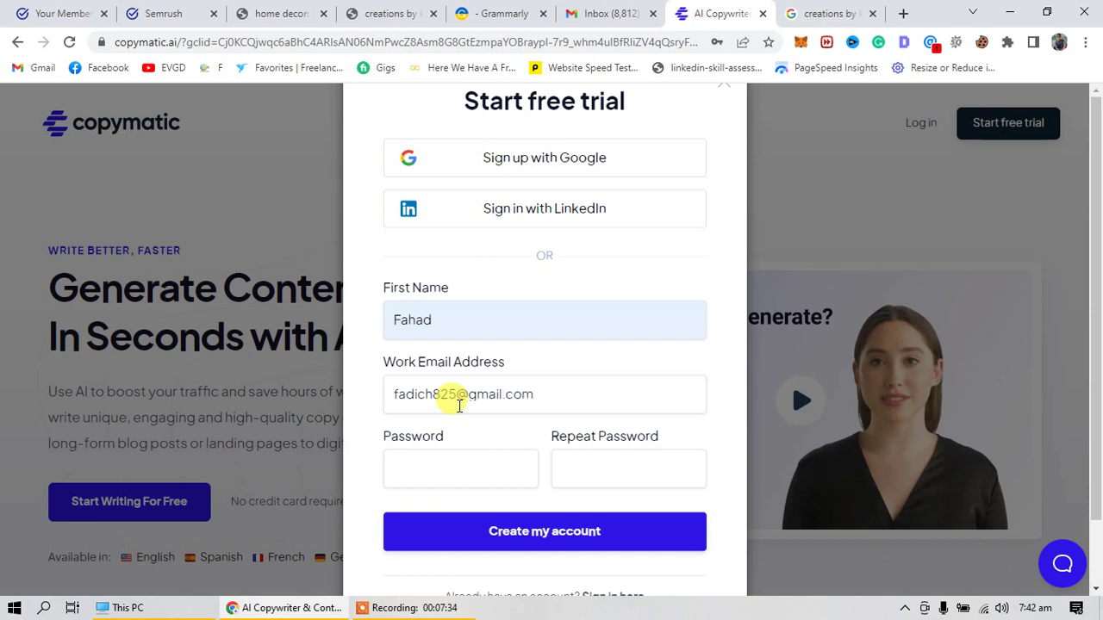
pyautogui.click(445, 394)
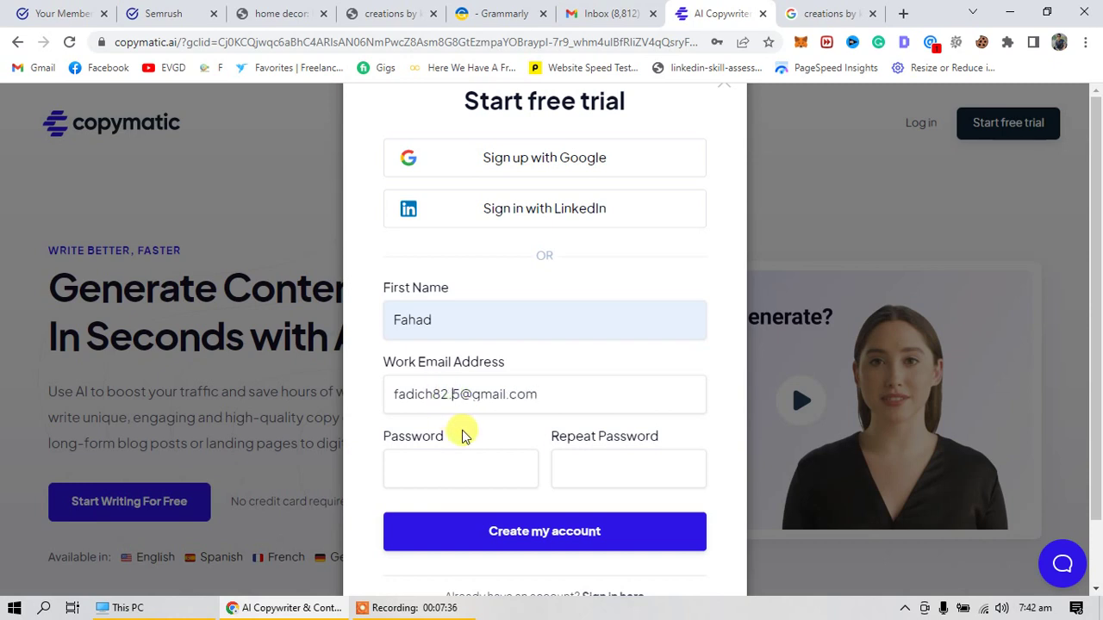
# Step: Fill the password and repeat password fields with the suggested strong password and submit the Copymatic account creation
pyautogui.click(443, 458)
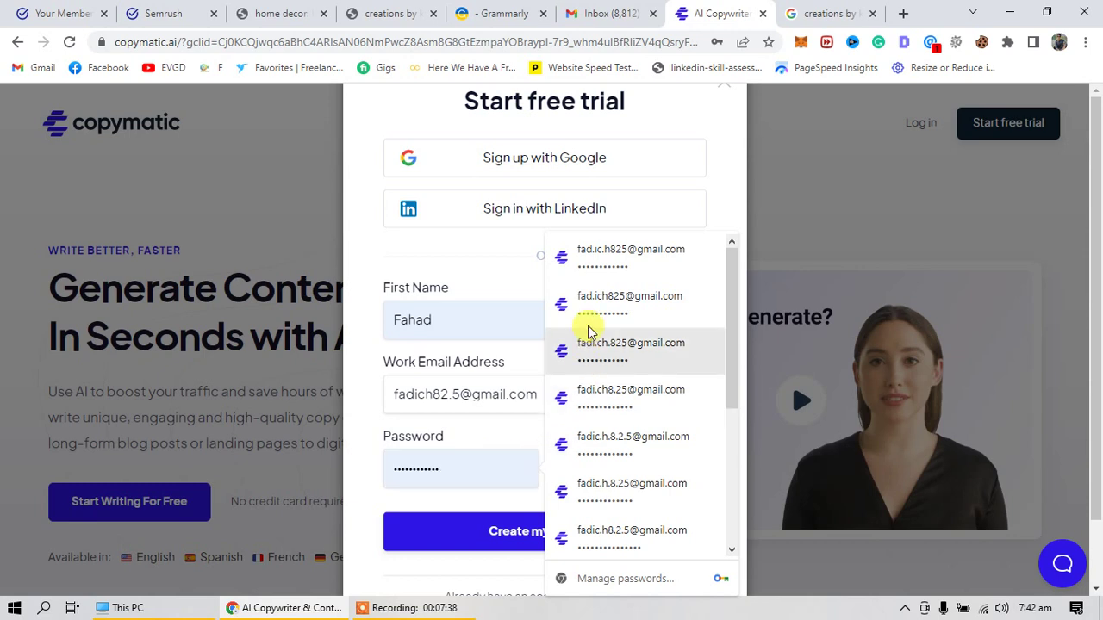
pyautogui.scroll(-2, 616, 517)
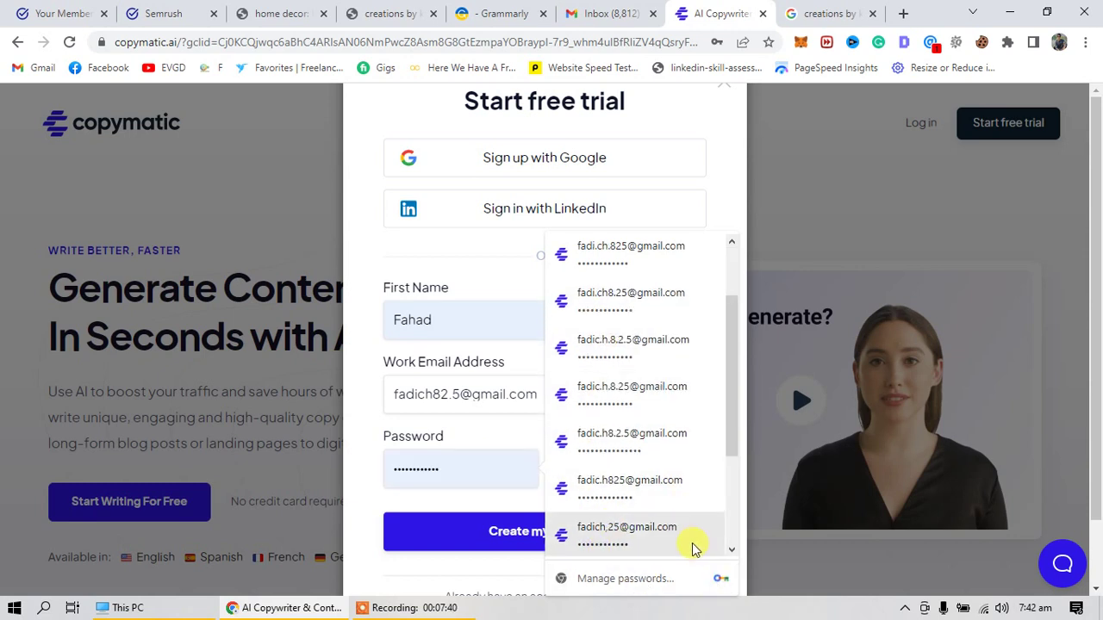
pyautogui.scroll(-2, 696, 547)
pyautogui.click(661, 542)
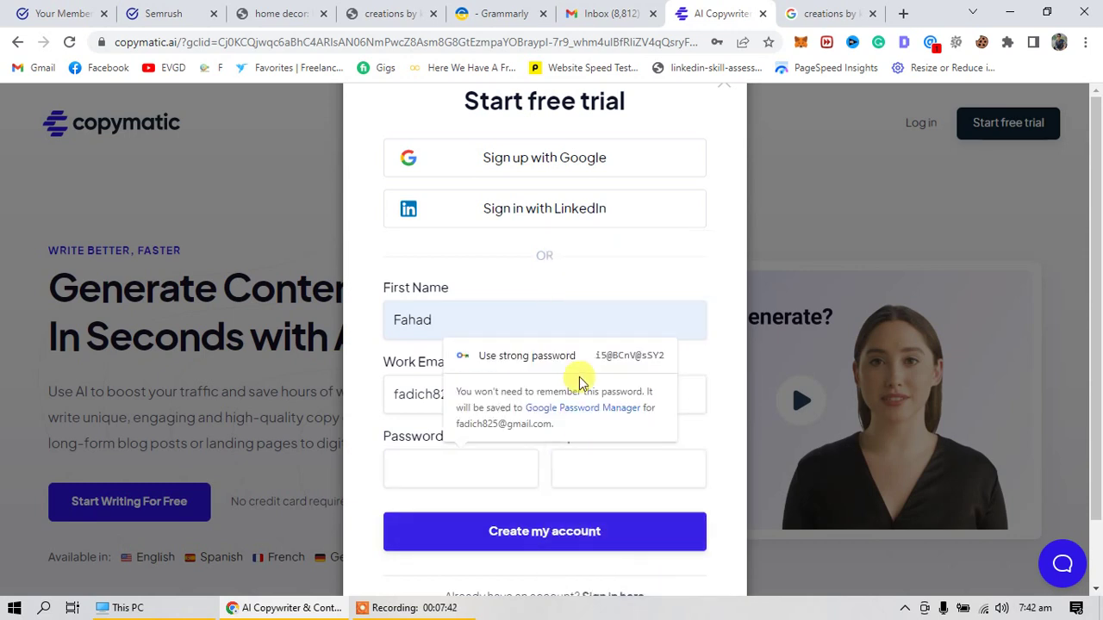
pyautogui.click(635, 360)
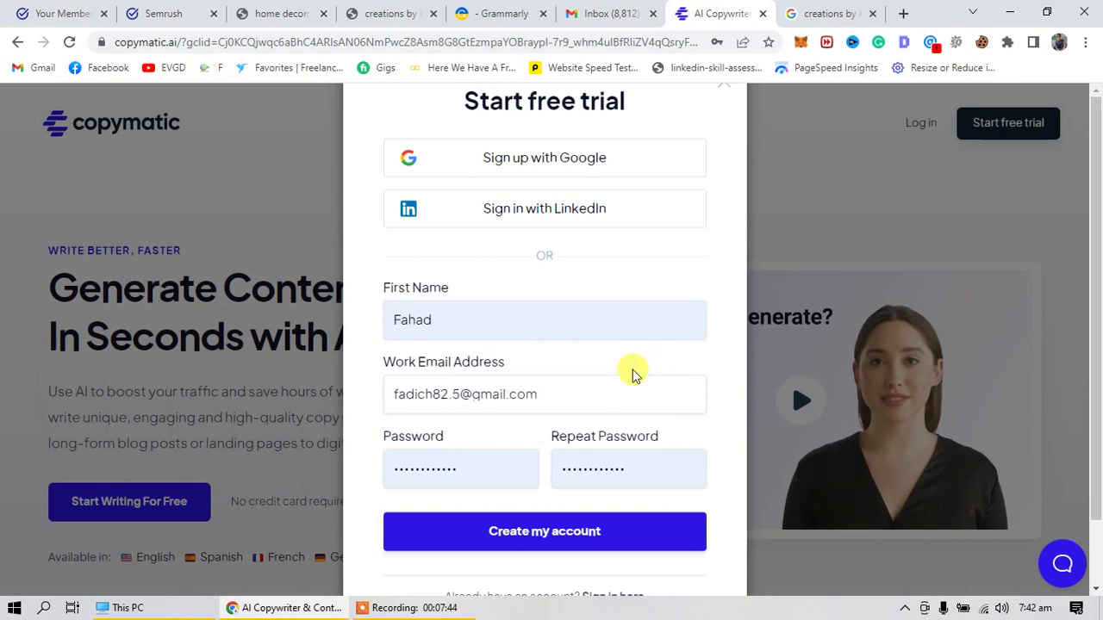
pyautogui.click(564, 534)
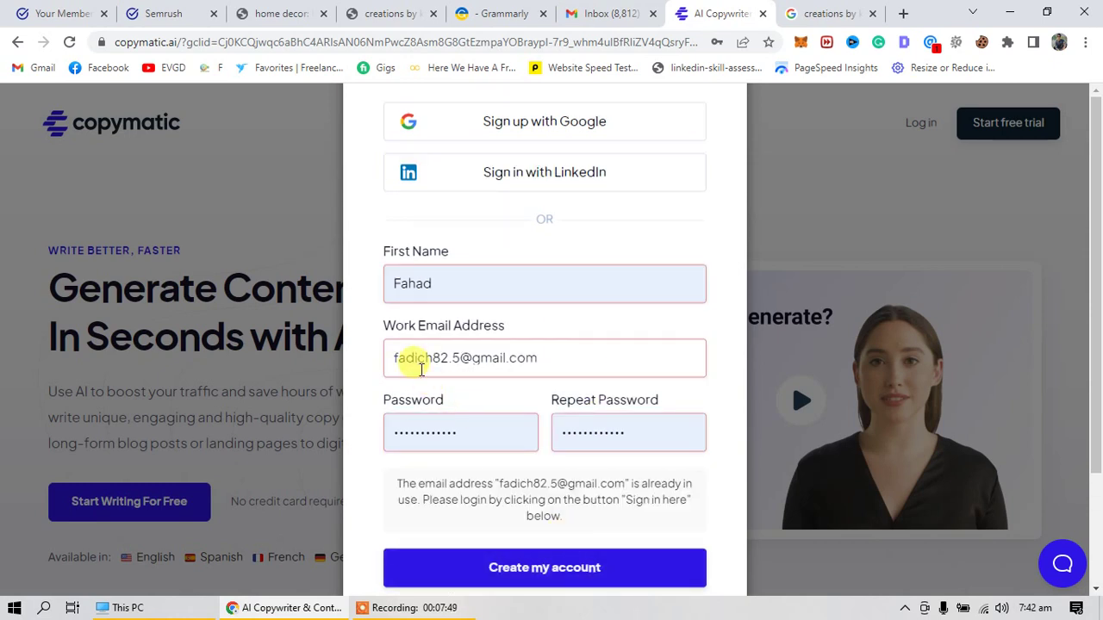
# Step: Insert a dot in the work email address, resubmit the Copymatic account creation, acknowledge the verification notice and switch to the Gmail inbox
pyautogui.write('.')
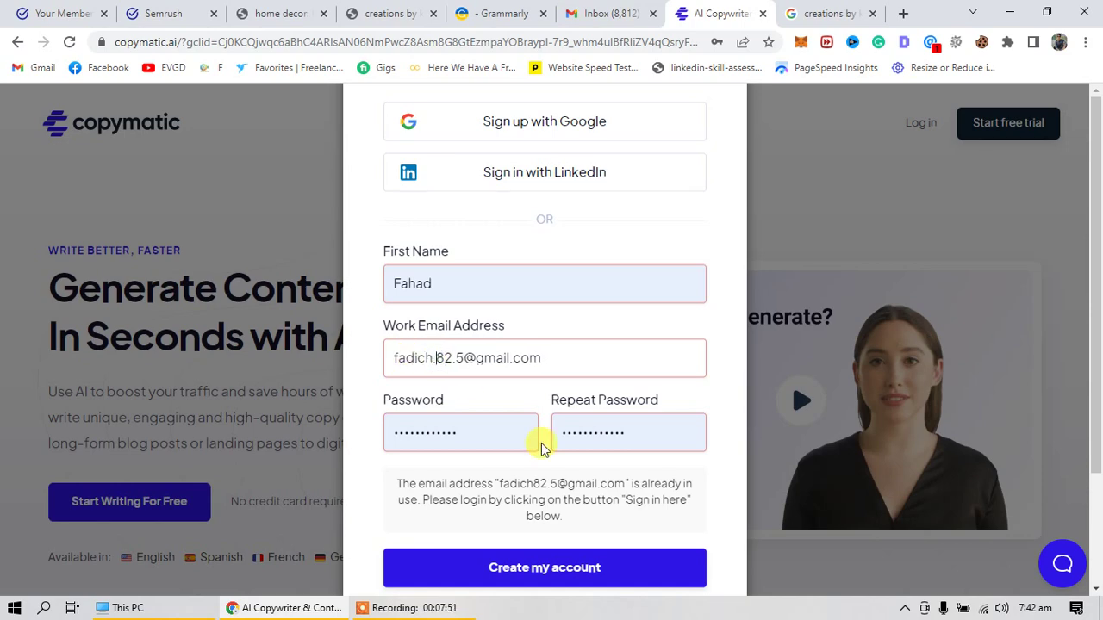
pyautogui.click(532, 564)
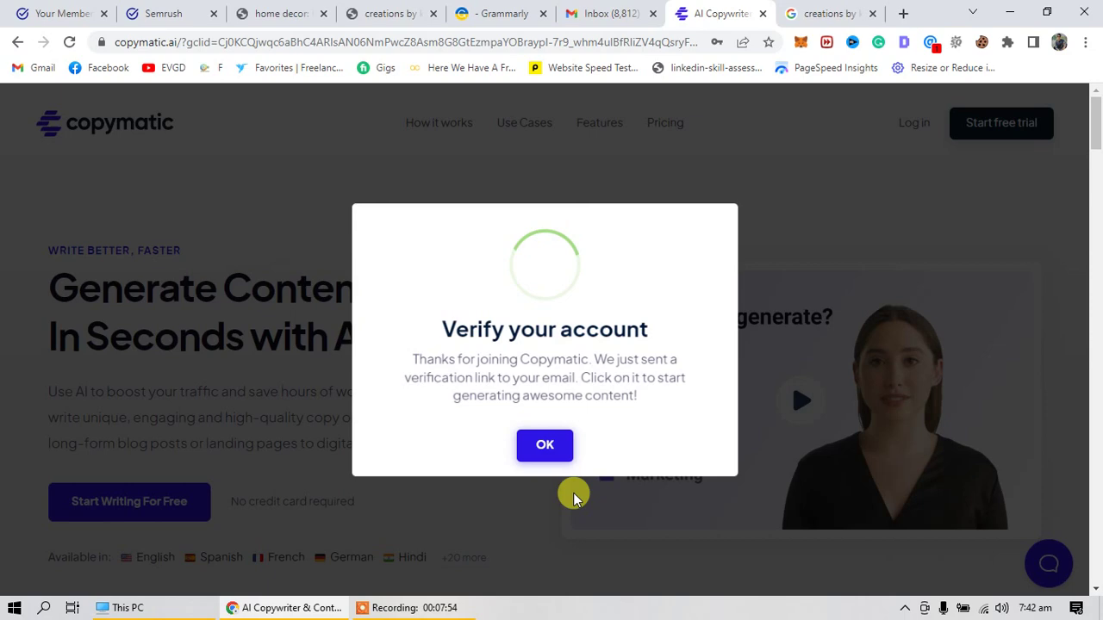
pyautogui.click(546, 446)
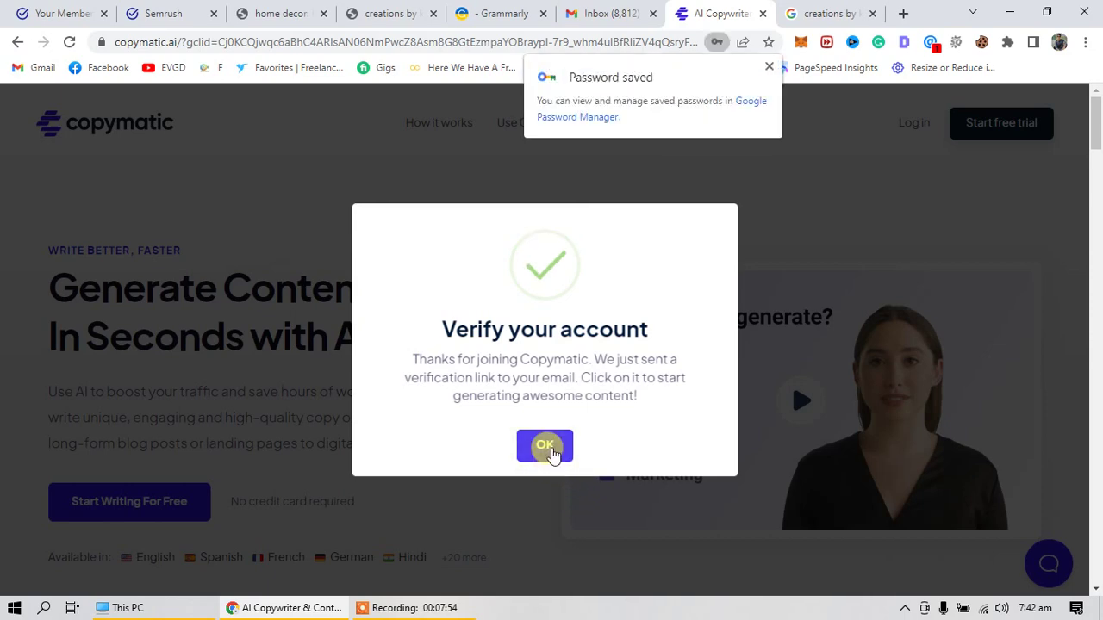
pyautogui.click(762, 13)
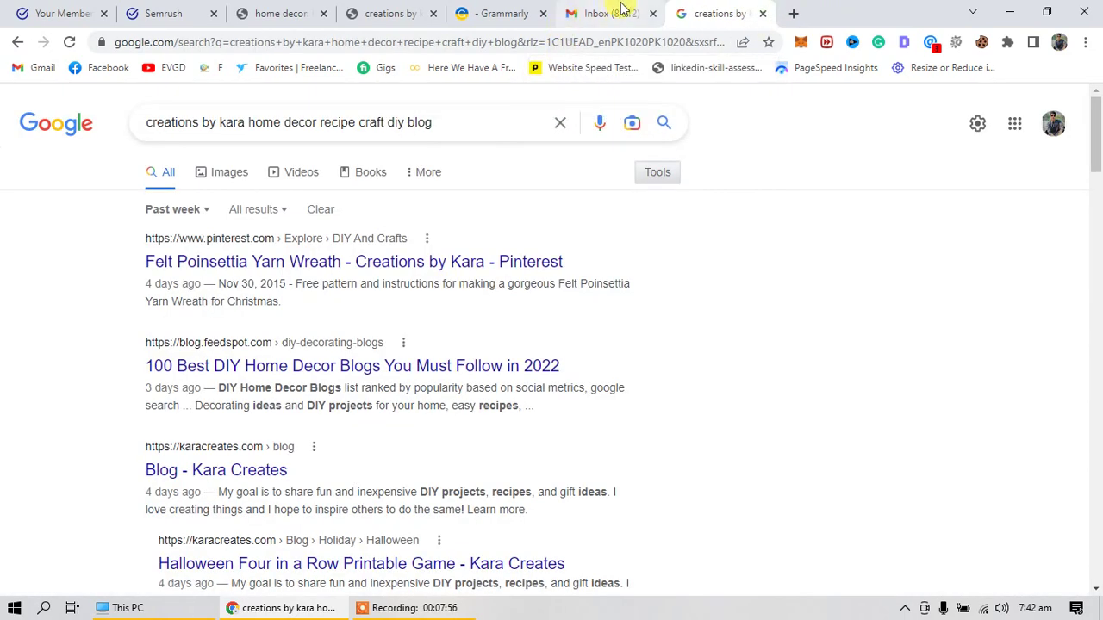
pyautogui.click(620, 13)
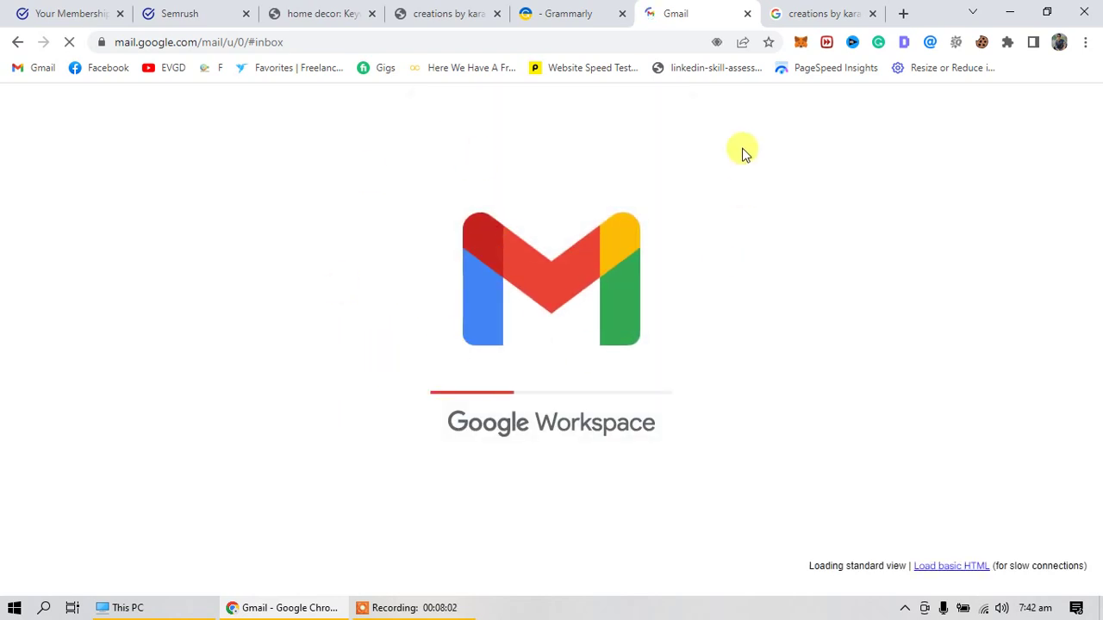
# Step: Return to the Google results for the keyword and reset the time filter from the past week to any time
pyautogui.click(791, 17)
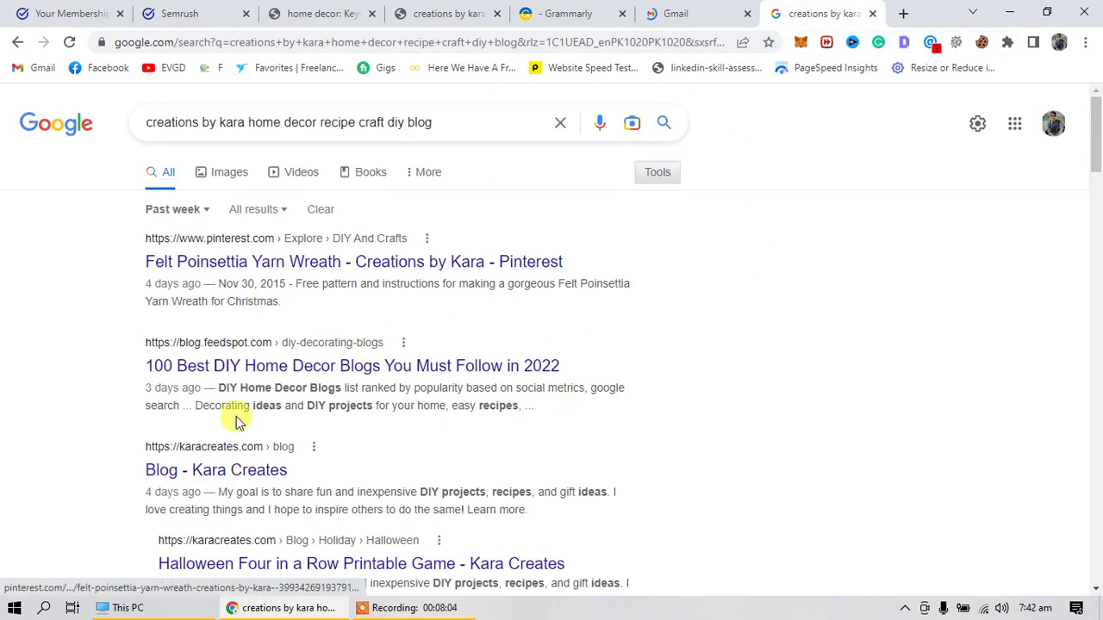
pyautogui.scroll(-1, 238, 414)
pyautogui.scroll(1, 238, 413)
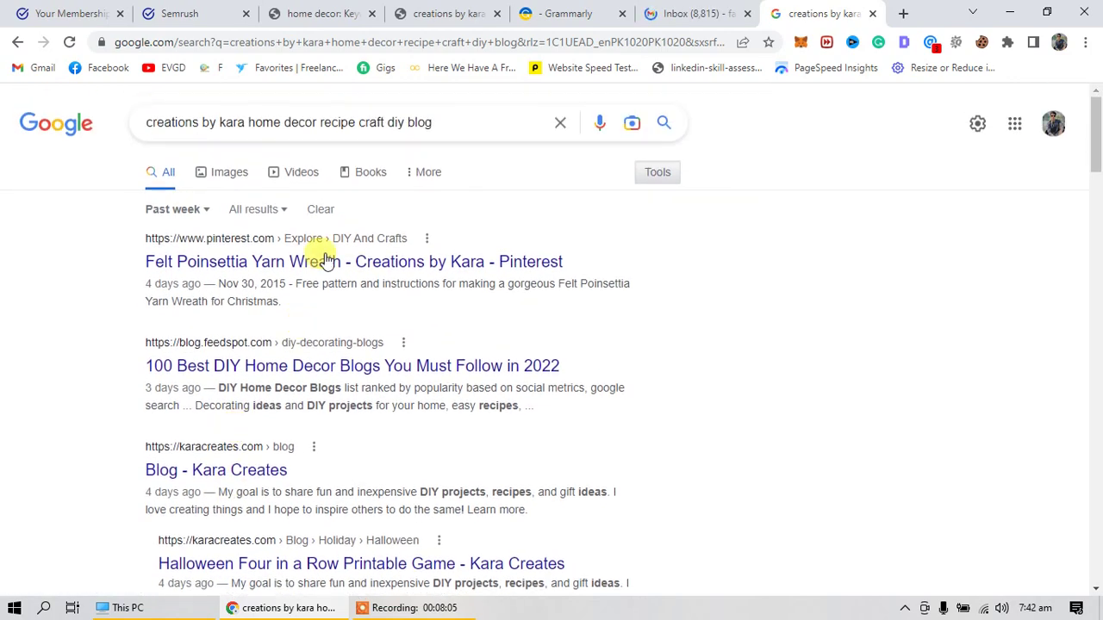
pyautogui.click(662, 186)
pyautogui.click(657, 174)
pyautogui.click(207, 211)
pyautogui.click(203, 232)
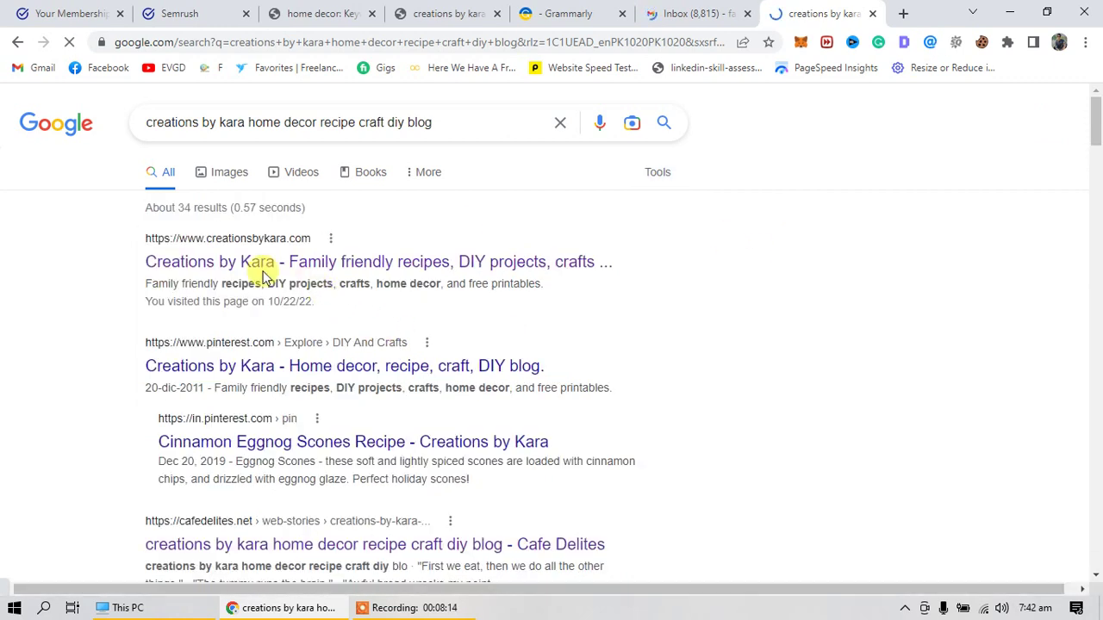
# Step: Open the creationsbykara.com result in a new tab and go to the site's Tutorials page
pyautogui.rightClick(256, 274)
pyautogui.click(290, 281)
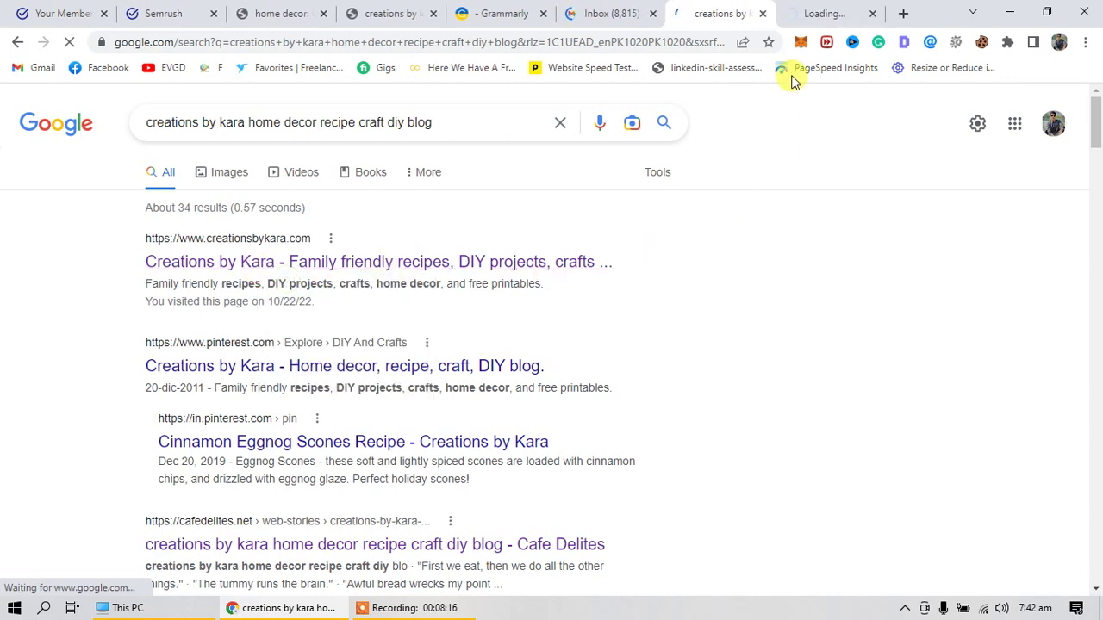
pyautogui.click(802, 10)
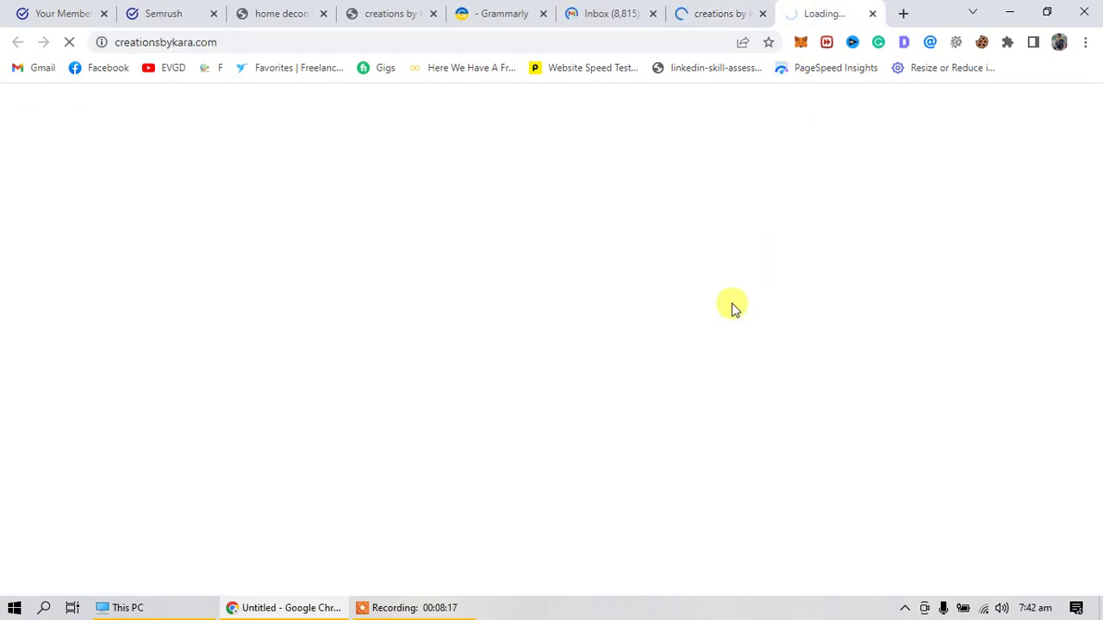
pyautogui.click(184, 42)
pyautogui.click(265, 42)
pyautogui.moveTo(270, 40); pyautogui.dragTo(111, 61)
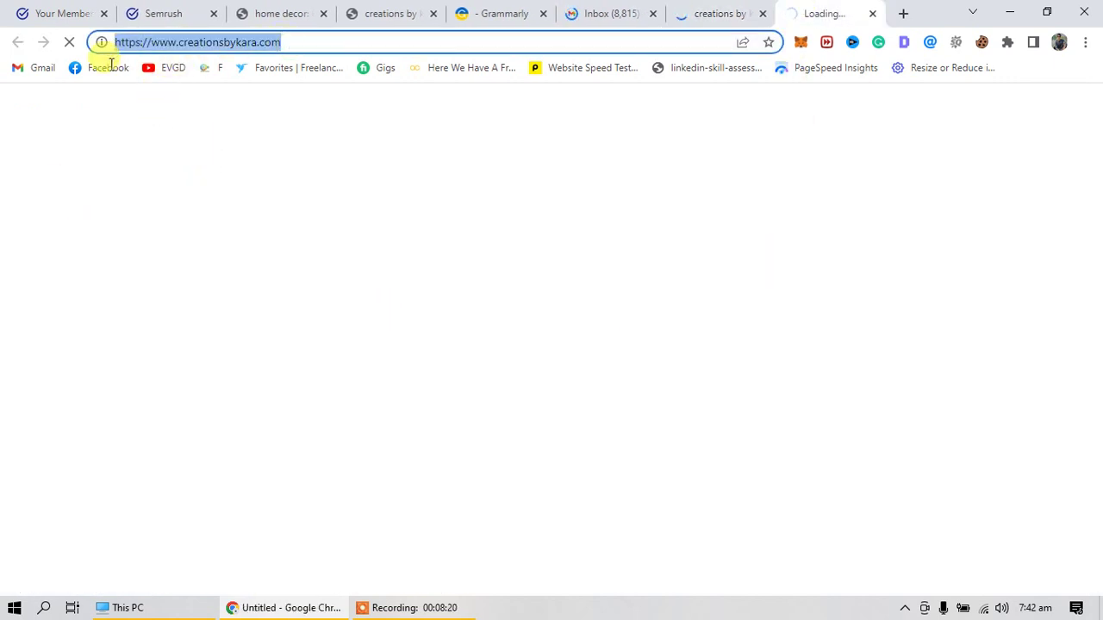
pyautogui.click(291, 257)
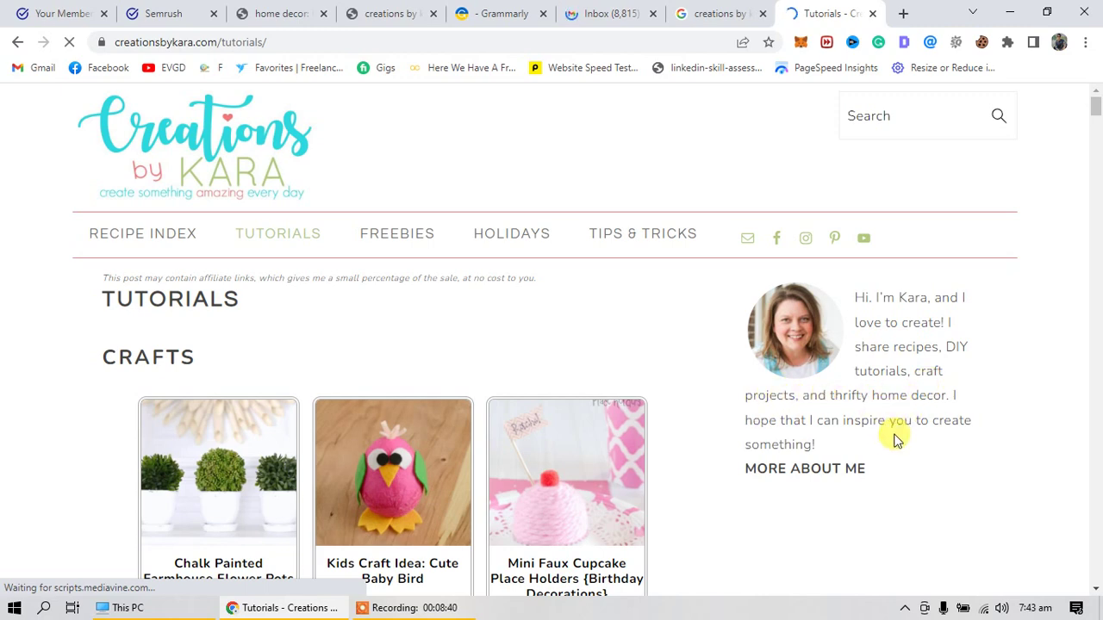
# Step: Examine the competitor's Tutorials page and its web address, then close the page
pyautogui.scroll(-2, 850, 474)
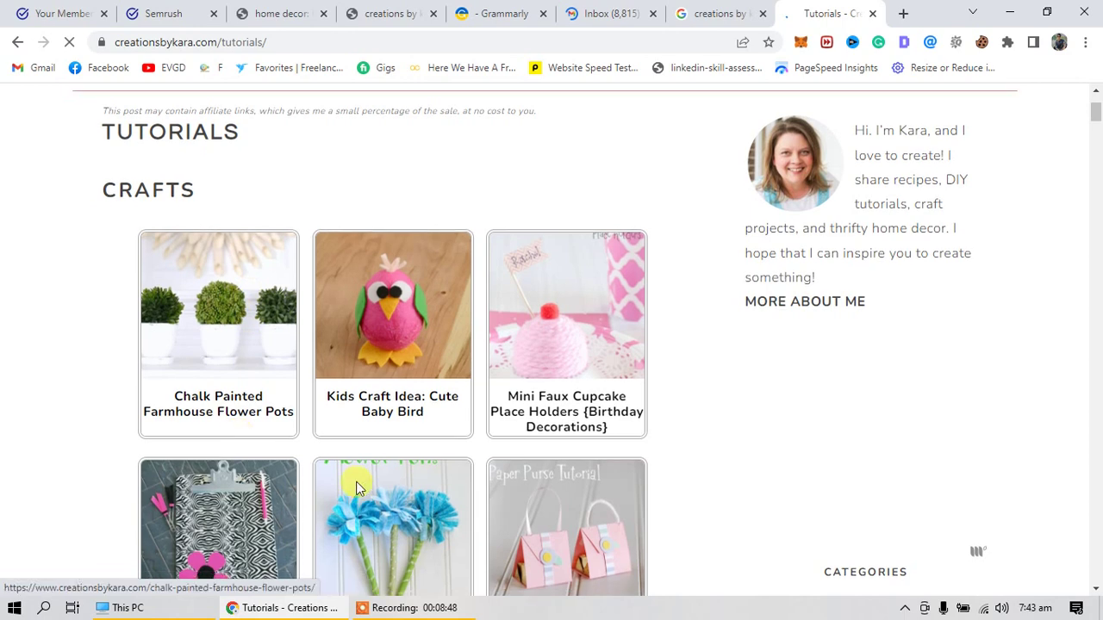
pyautogui.scroll(-2, 352, 480)
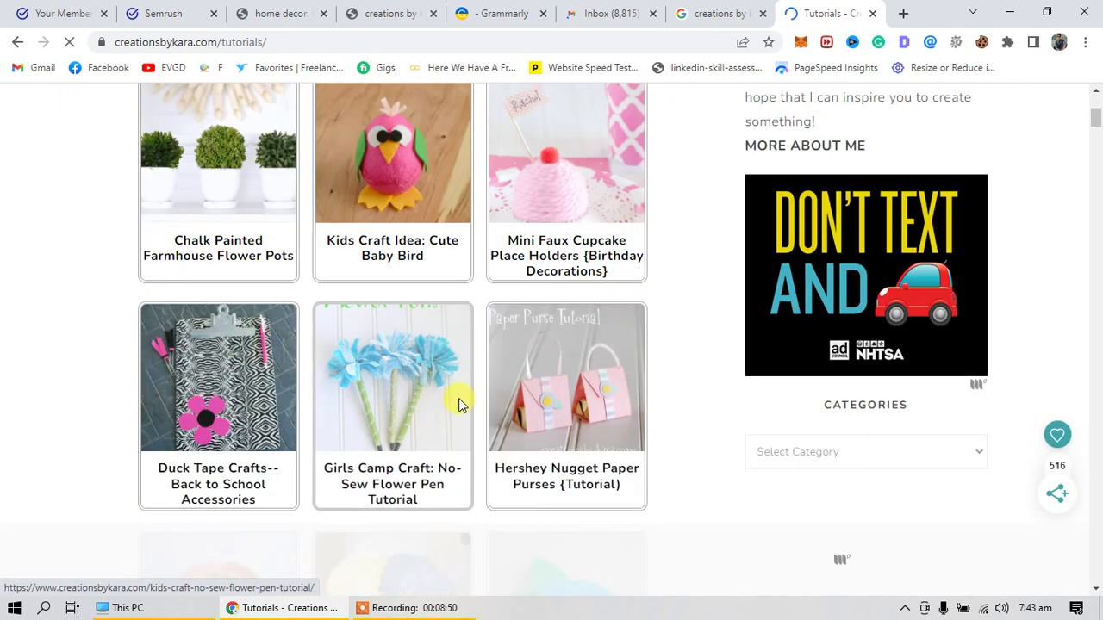
pyautogui.scroll(-2, 530, 513)
pyautogui.scroll(-2, 520, 524)
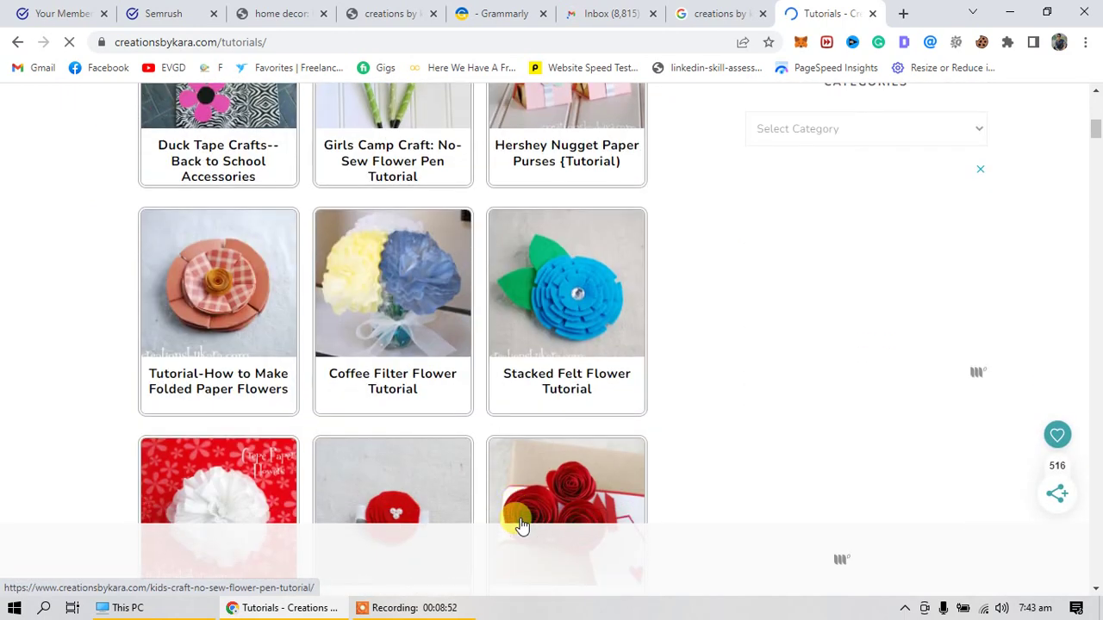
pyautogui.scroll(8, 529, 509)
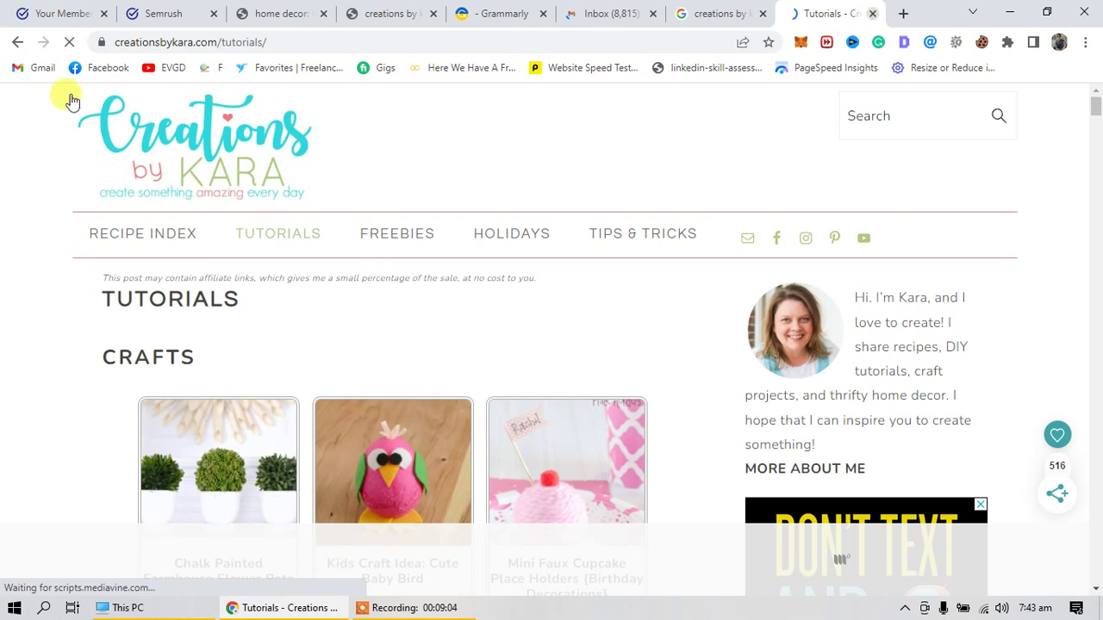
pyautogui.click(157, 39)
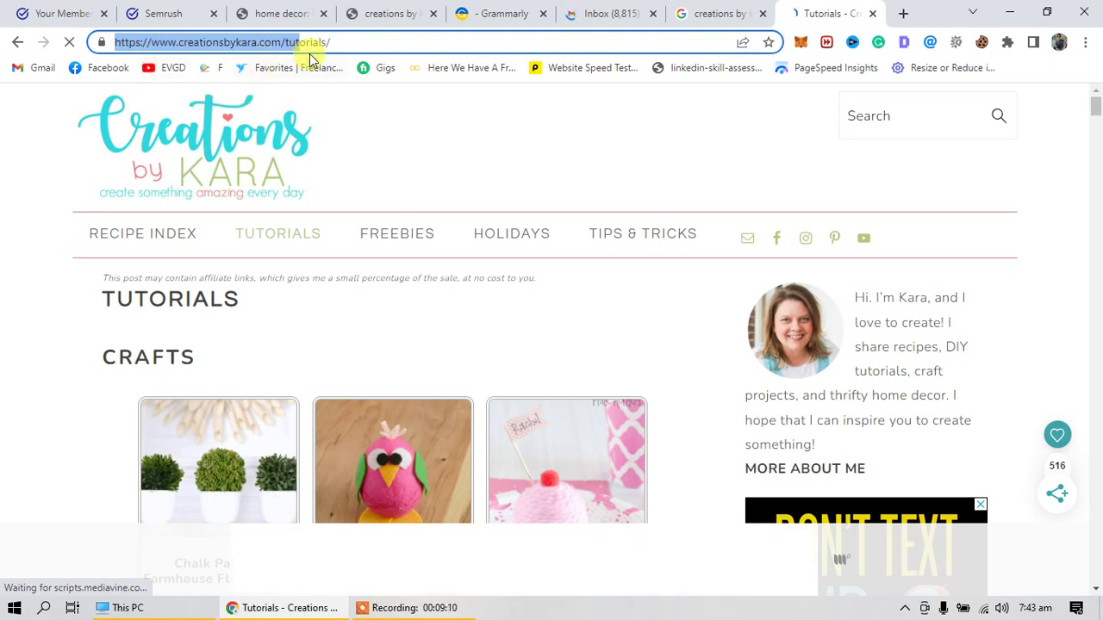
pyautogui.moveTo(345, 41); pyautogui.dragTo(129, 50)
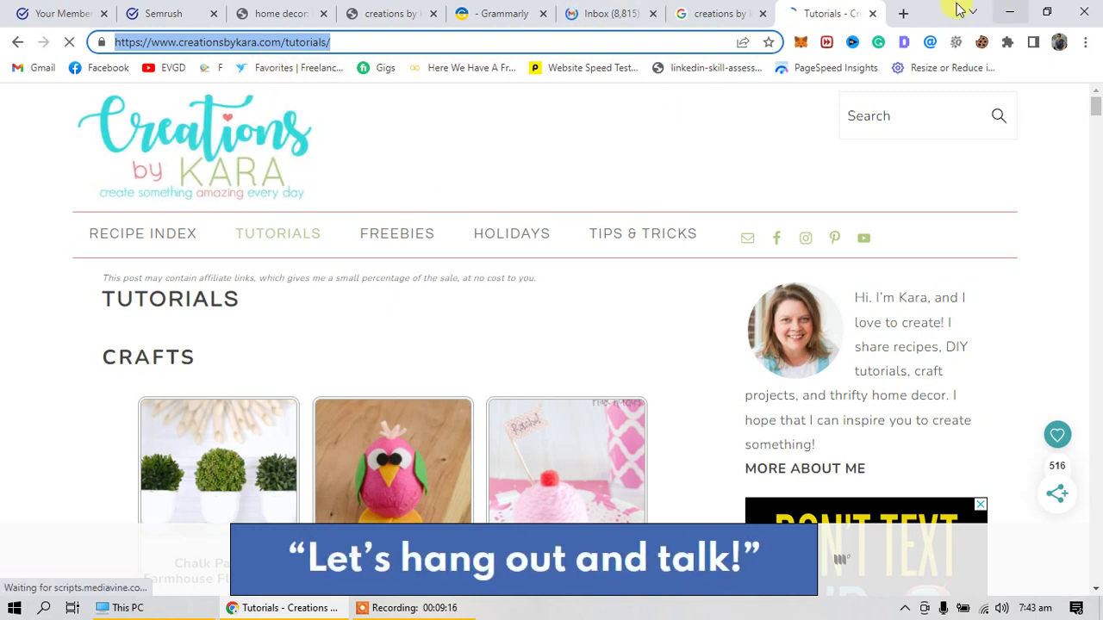
pyautogui.click(874, 14)
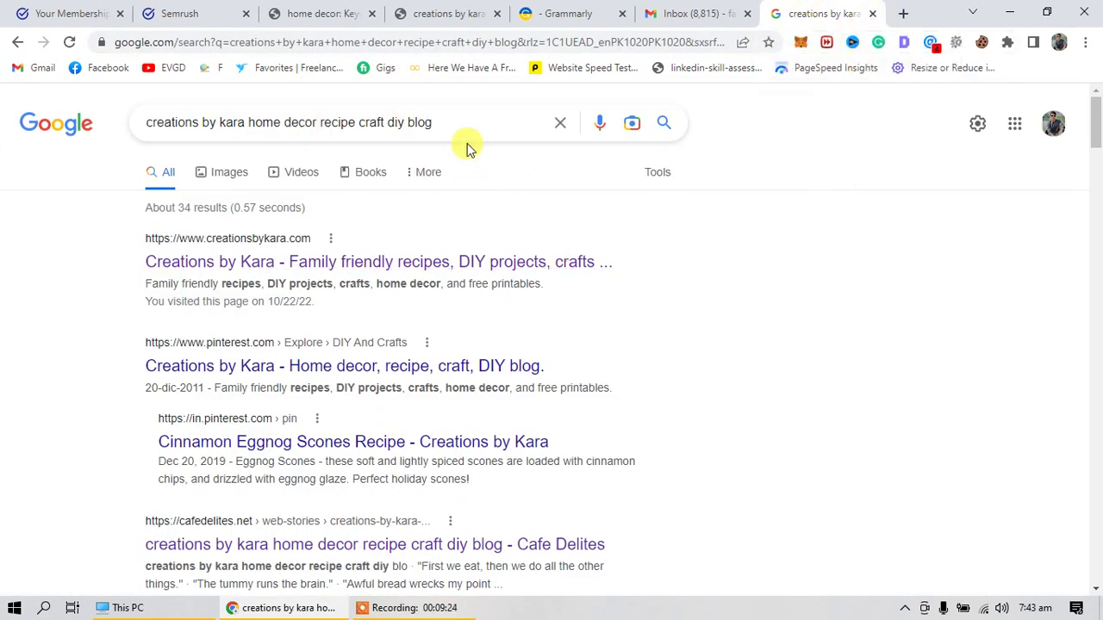
# Step: Copy the search phrase "creations by kara home decor recipe craft diy blog" from Google and close the results page
pyautogui.tripleClick(390, 129)
pyautogui.hotkey('ctrl', 'c')
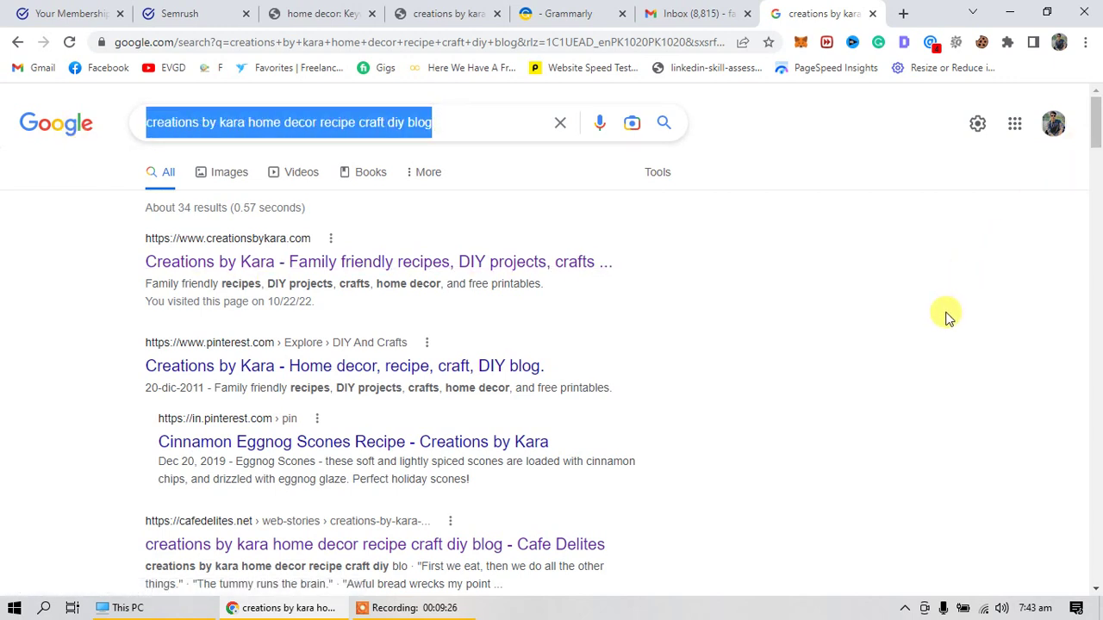
pyautogui.click(946, 316)
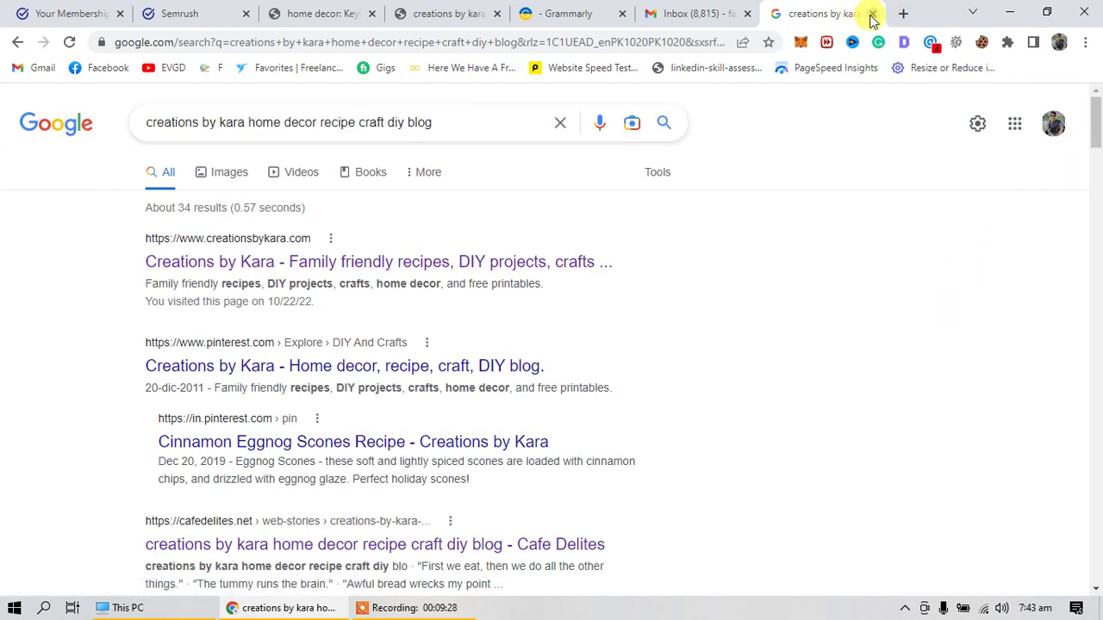
pyautogui.click(872, 14)
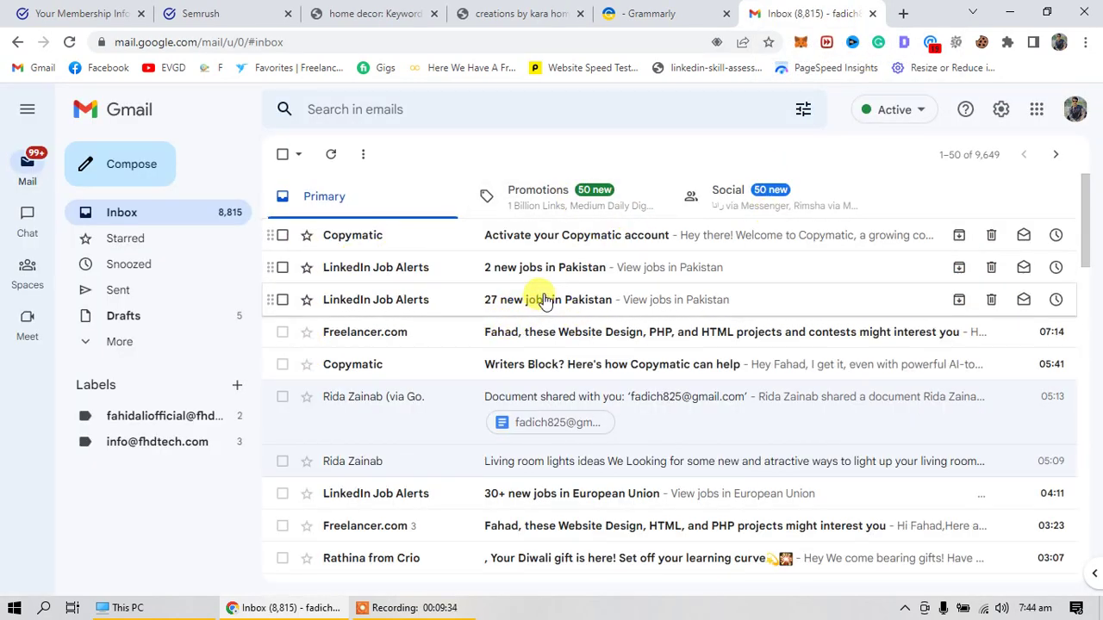
# Step: Activate the Copymatic account from its activation email, then close the Gmail page
pyautogui.click(526, 243)
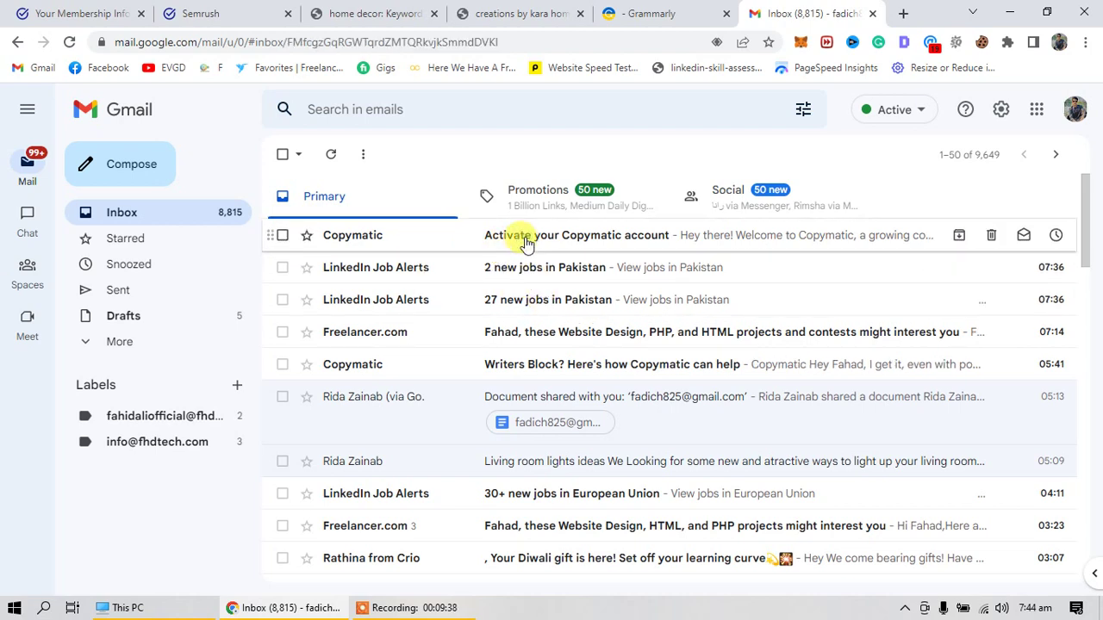
pyautogui.scroll(-1, 603, 491)
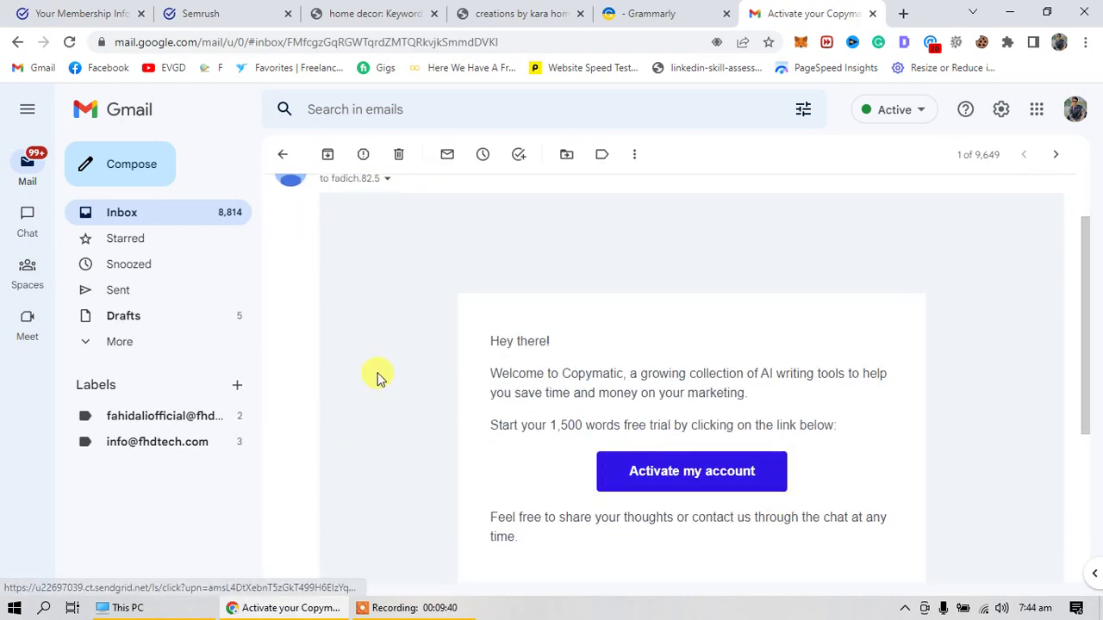
pyautogui.scroll(1, 376, 374)
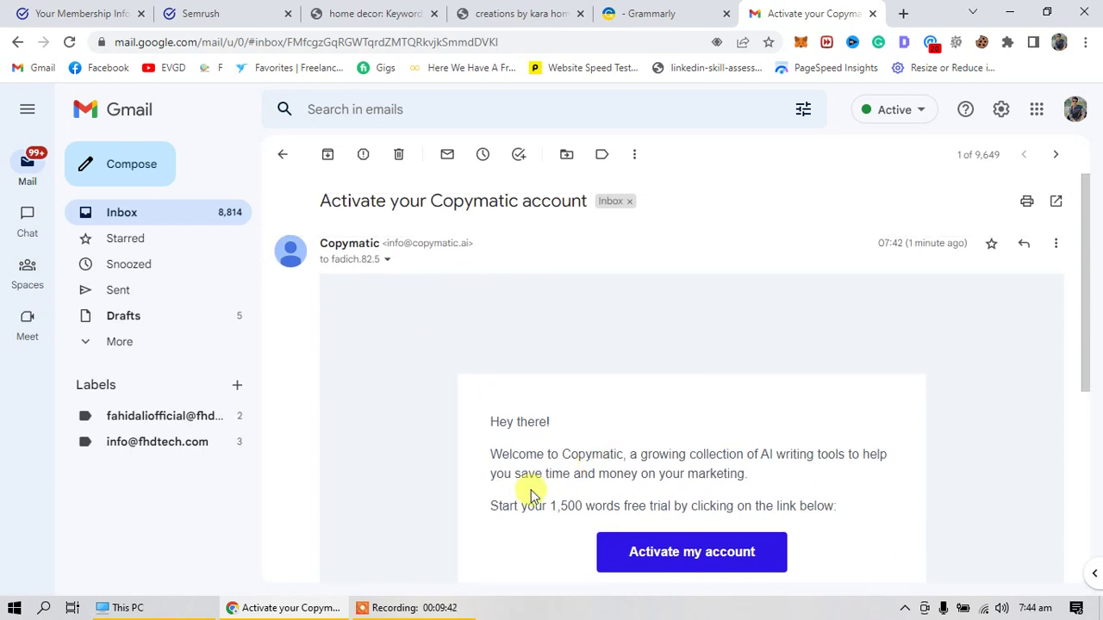
pyautogui.scroll(-2, 552, 482)
pyautogui.click(660, 400)
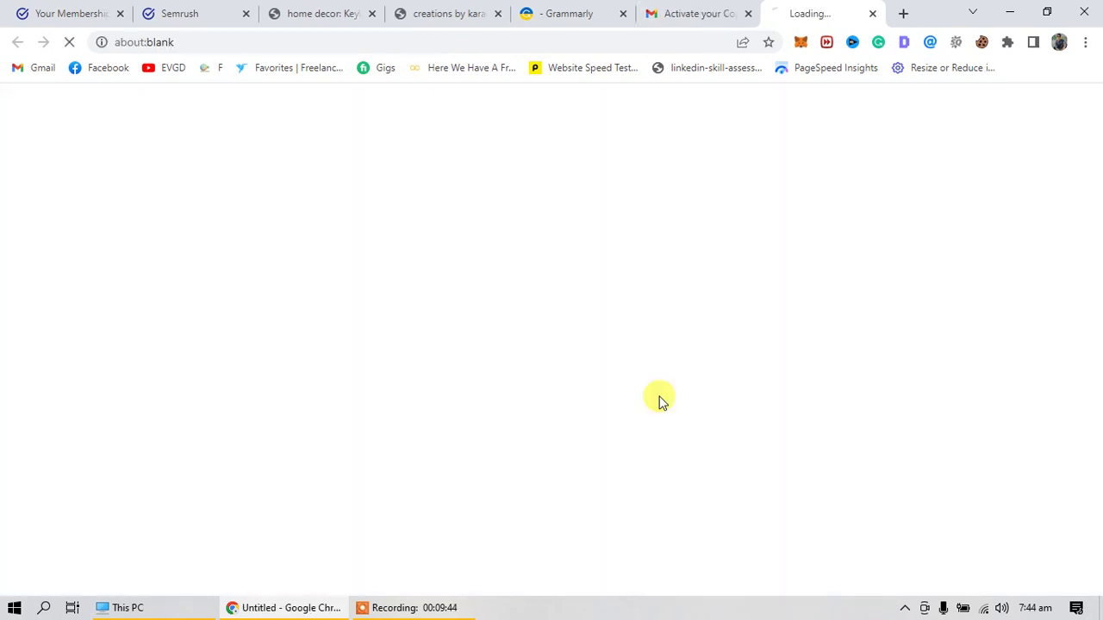
pyautogui.click(748, 13)
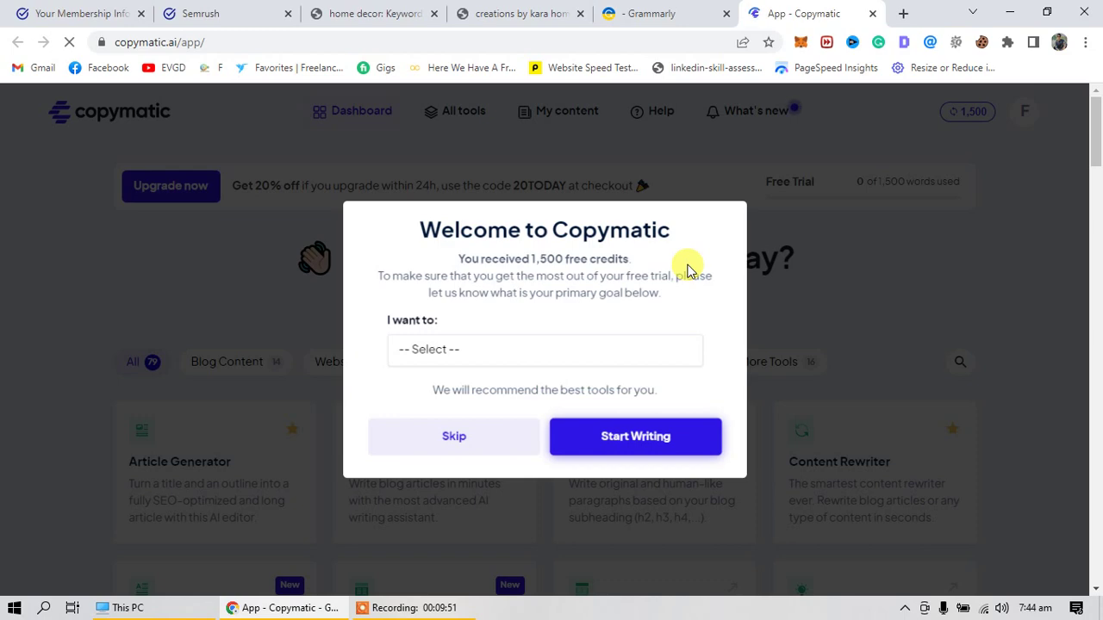
# Step: Skip the welcome goal question and open the Article Generator with the copied phrase "creations by kara home decor recipe craft diy blog" as article title
pyautogui.click(465, 438)
pyautogui.click(238, 486)
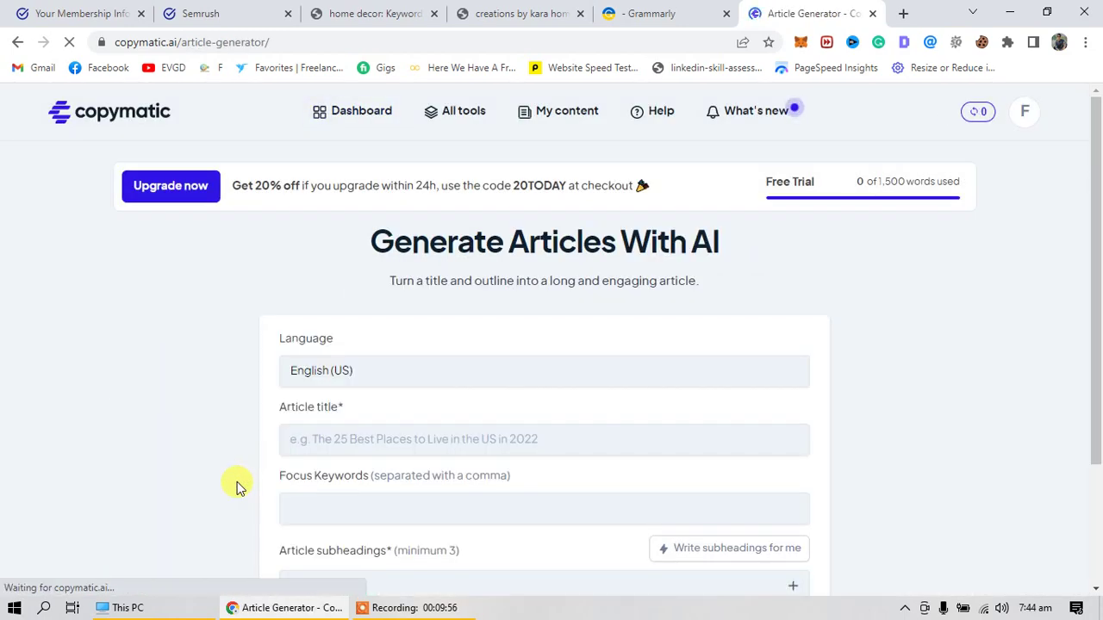
pyautogui.click(349, 438)
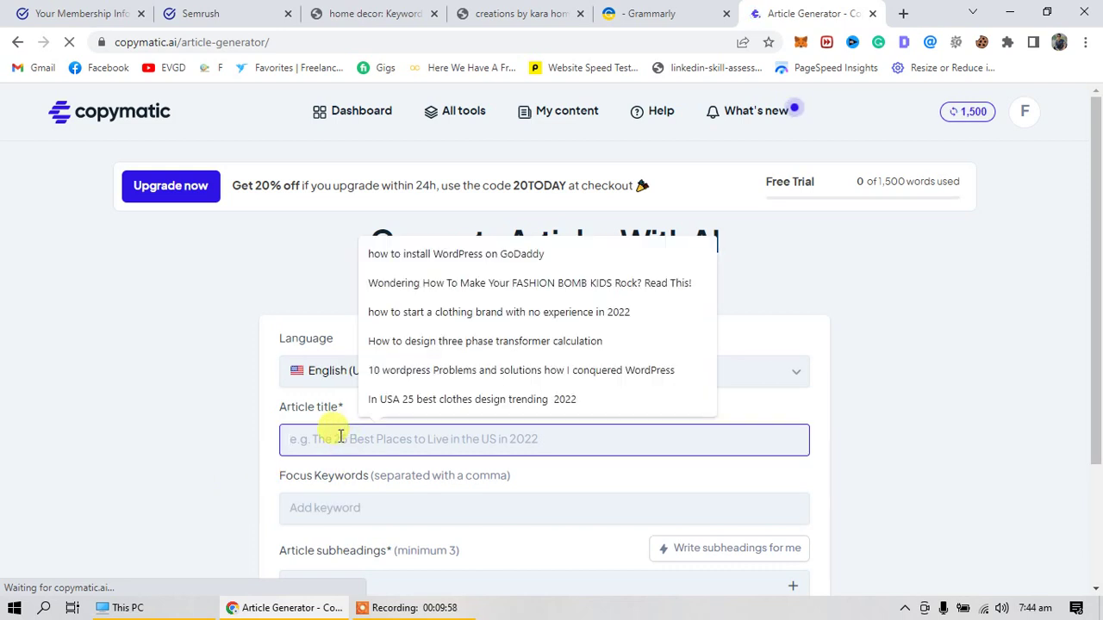
pyautogui.hotkey('ctrl', 'v')
# Step: Add "creations by kara home decor recipe craft diy blog" as the focus keyword
pyautogui.click(327, 508)
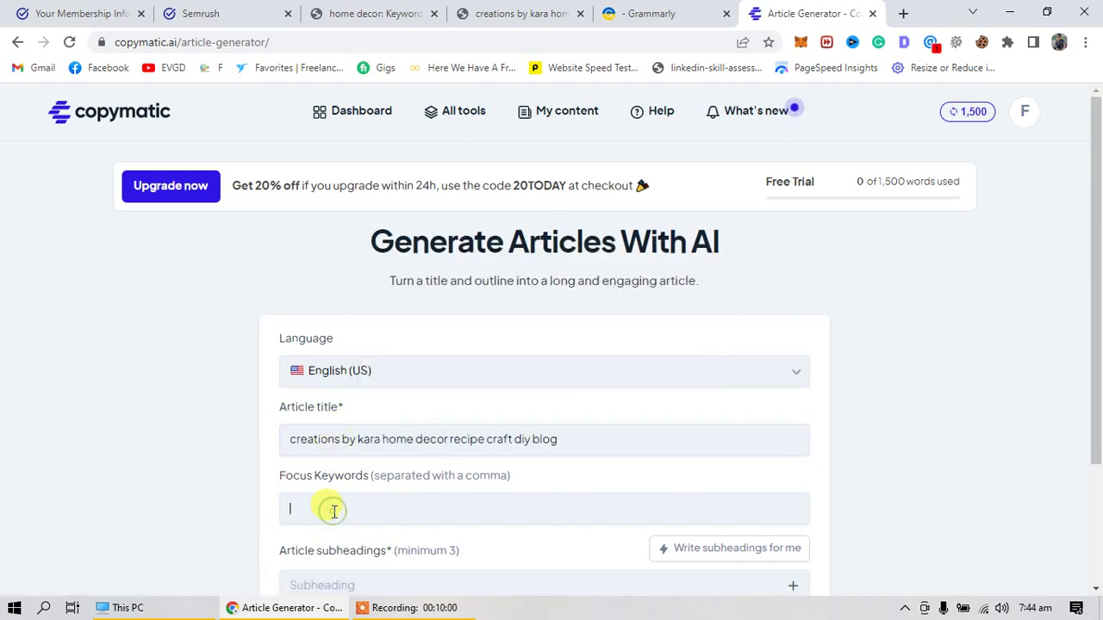
pyautogui.write('recipe craft diy blog')
pyautogui.press('Return')
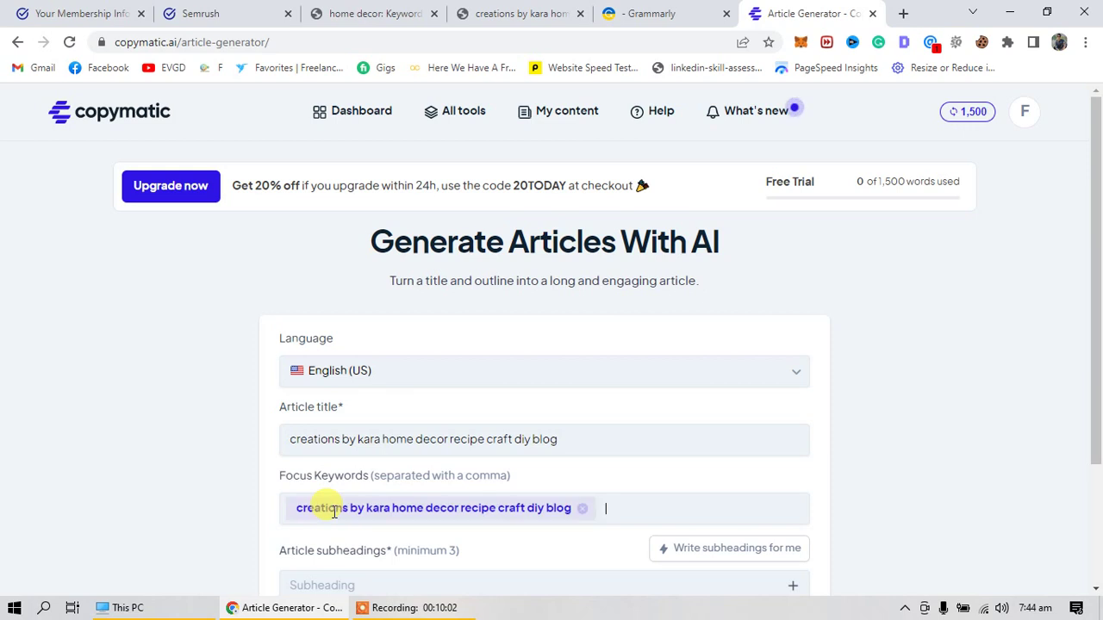
pyautogui.scroll(-2, 517, 448)
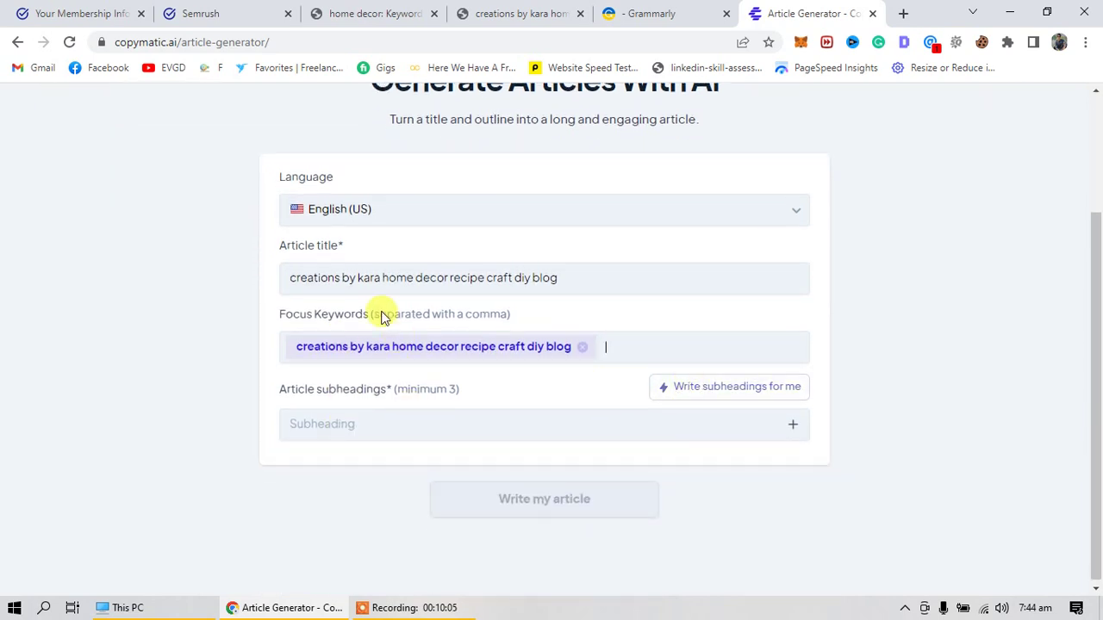
pyautogui.click(287, 282)
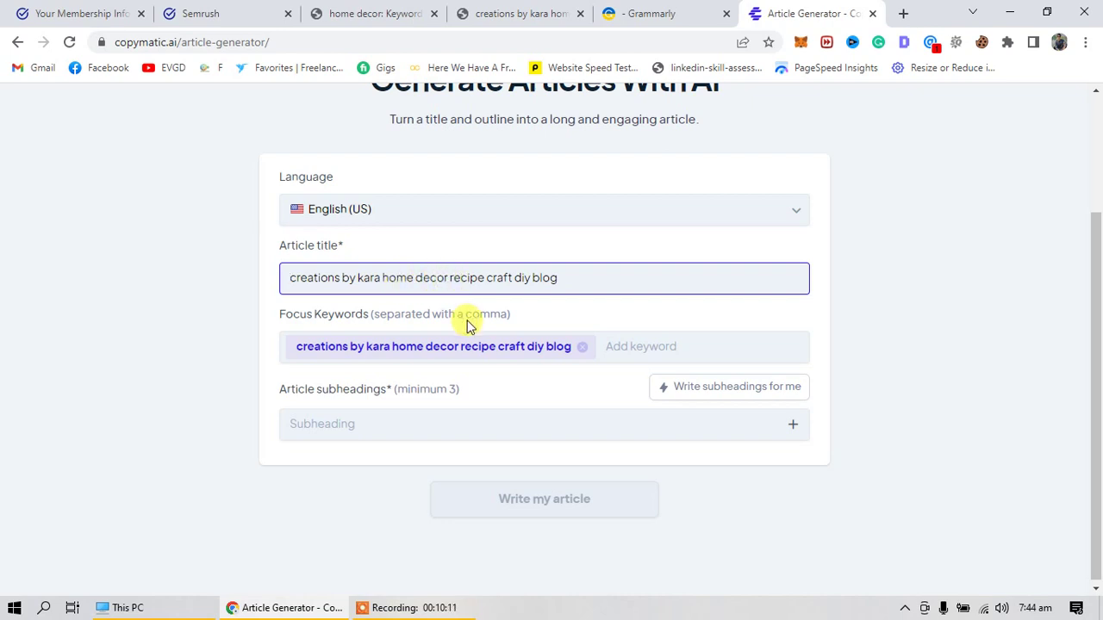
pyautogui.write('ad')
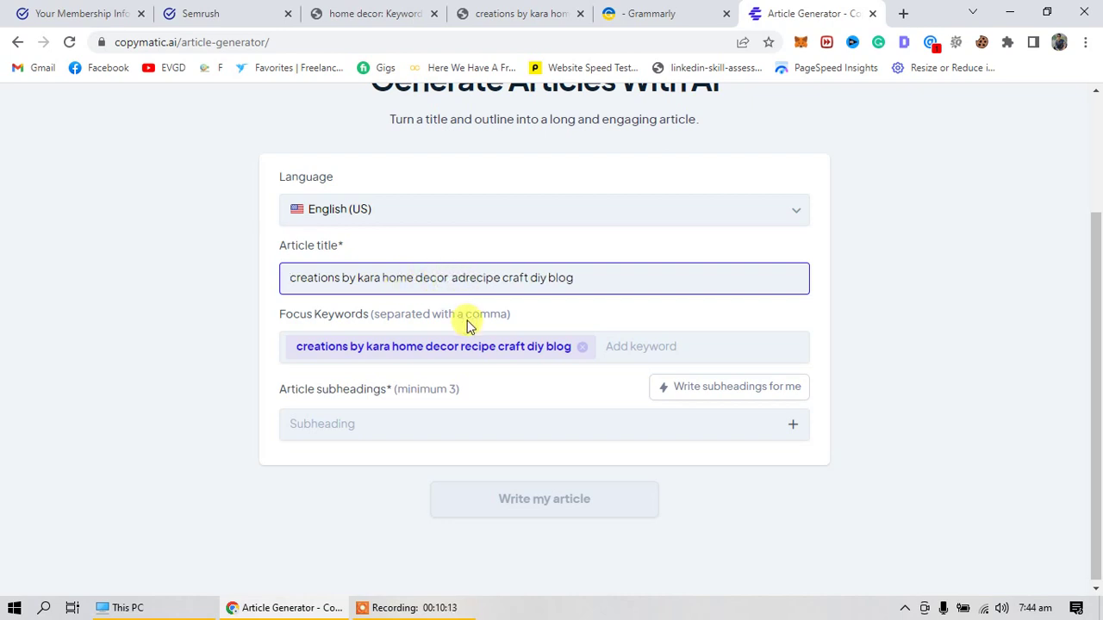
pyautogui.press('BackSpace')
pyautogui.press('BackSpace')
pyautogui.press('BackSpace')
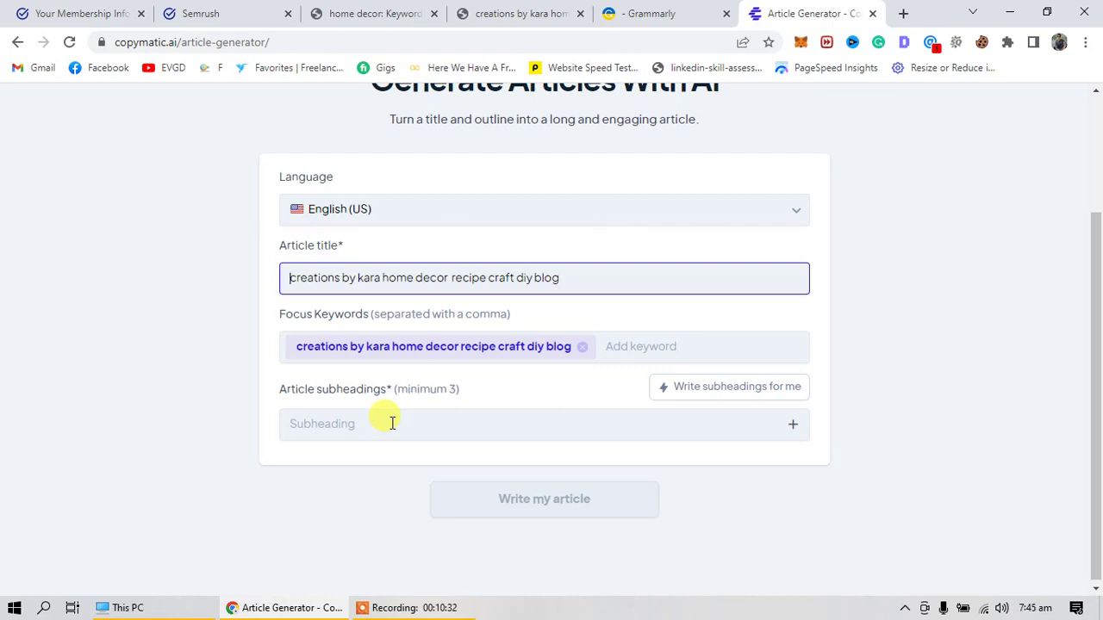
# Step: Have the AI write the article subheadings from the title and focus keyword
pyautogui.click(762, 387)
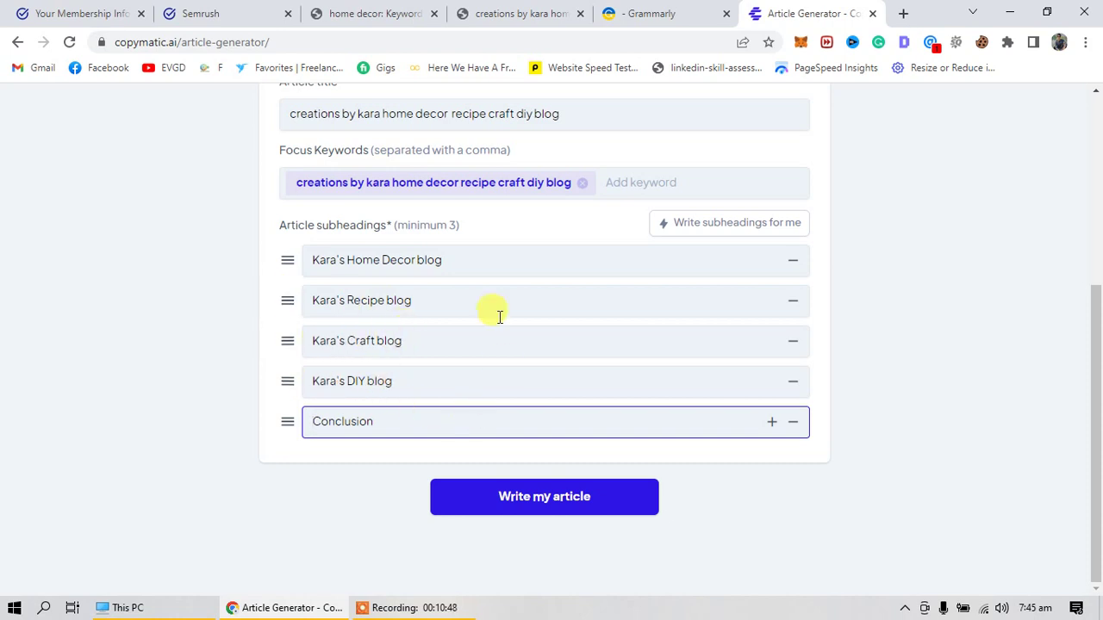
# Step: Have the AI add a second batch of subheadings, then remove that batch, keeping only the first five subheadings
pyautogui.click(743, 226)
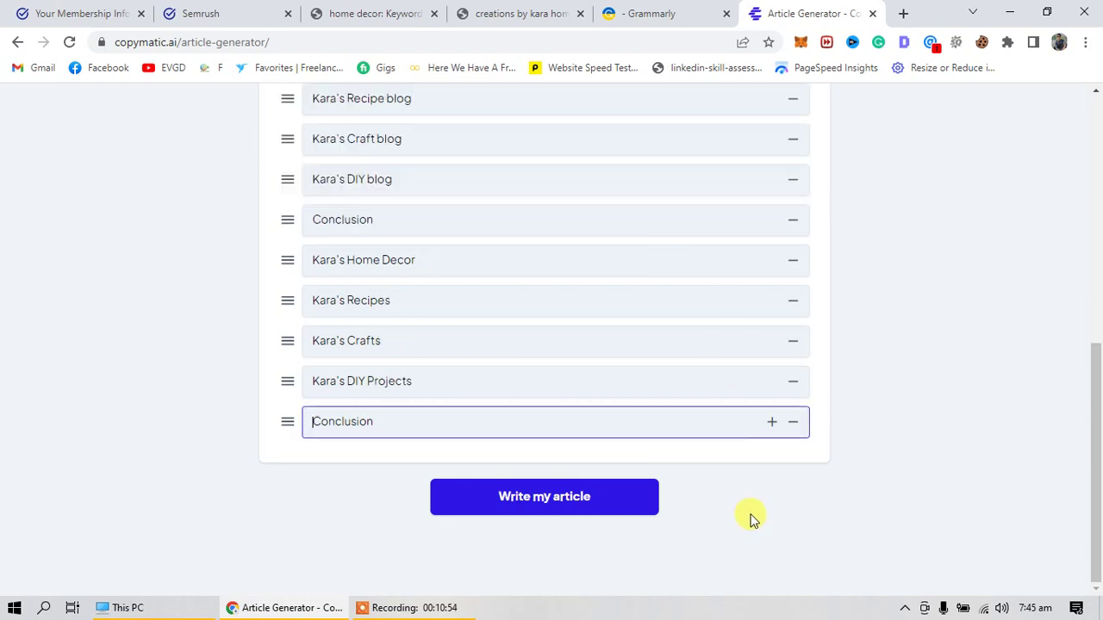
pyautogui.scroll(1, 506, 433)
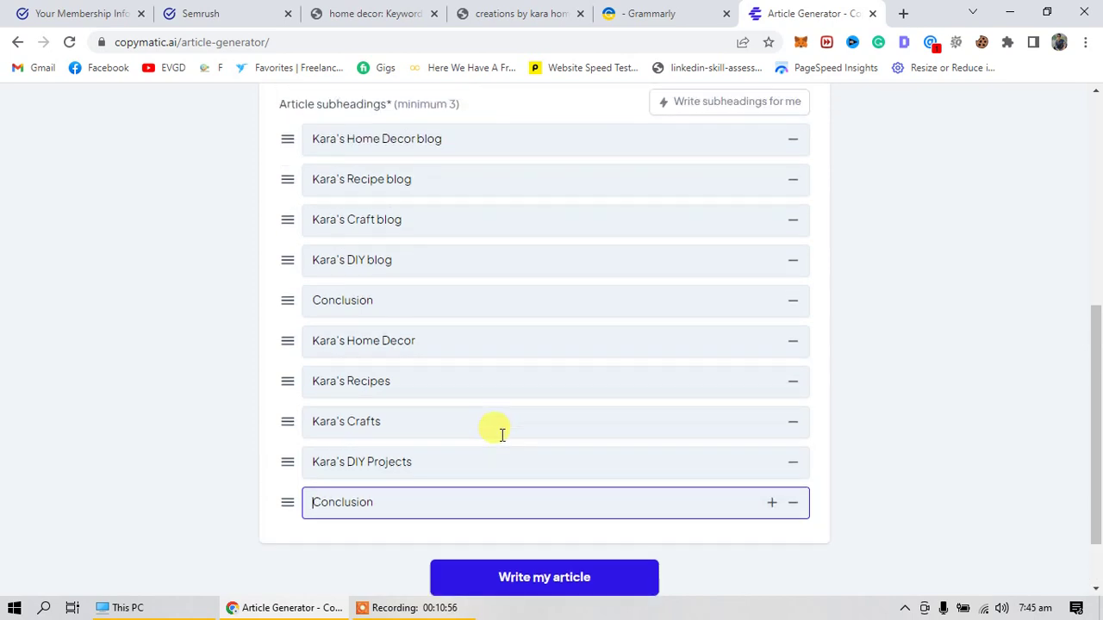
pyautogui.click(795, 379)
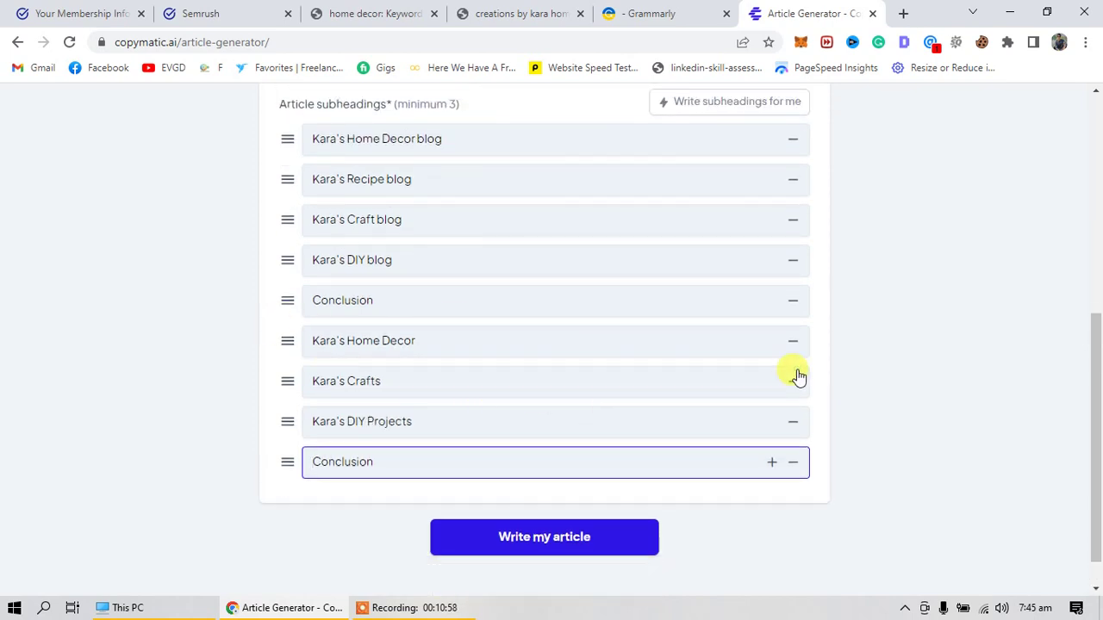
pyautogui.click(795, 379)
pyautogui.click(794, 379)
pyautogui.click(795, 379)
pyautogui.click(793, 381)
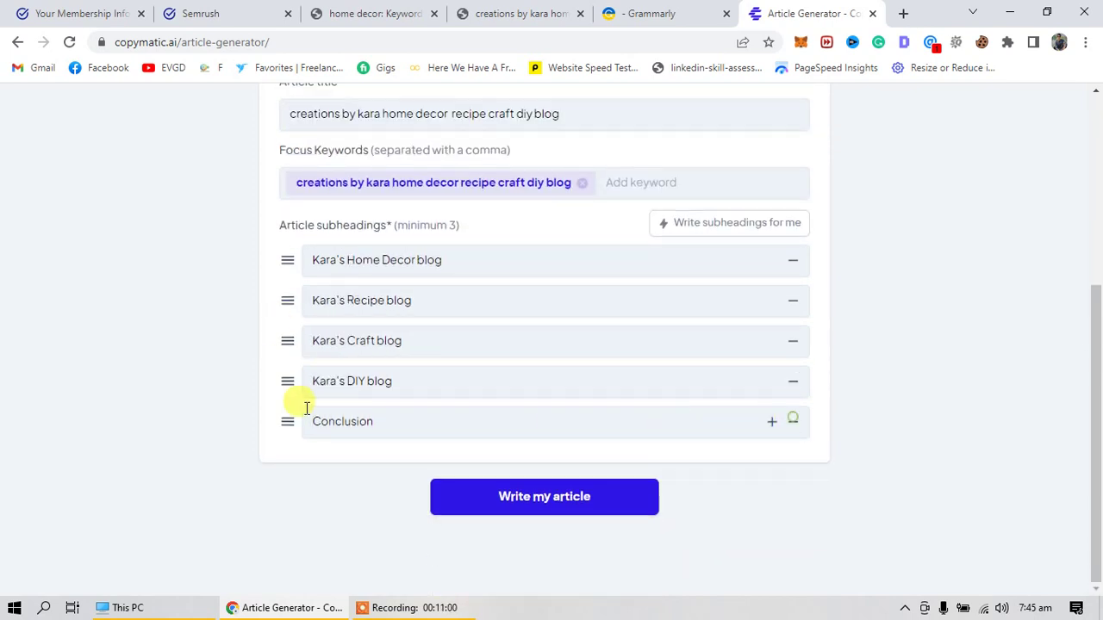
# Step: Add the title's phrase "kara home decor" as a second focus keyword
pyautogui.scroll(4, 456, 401)
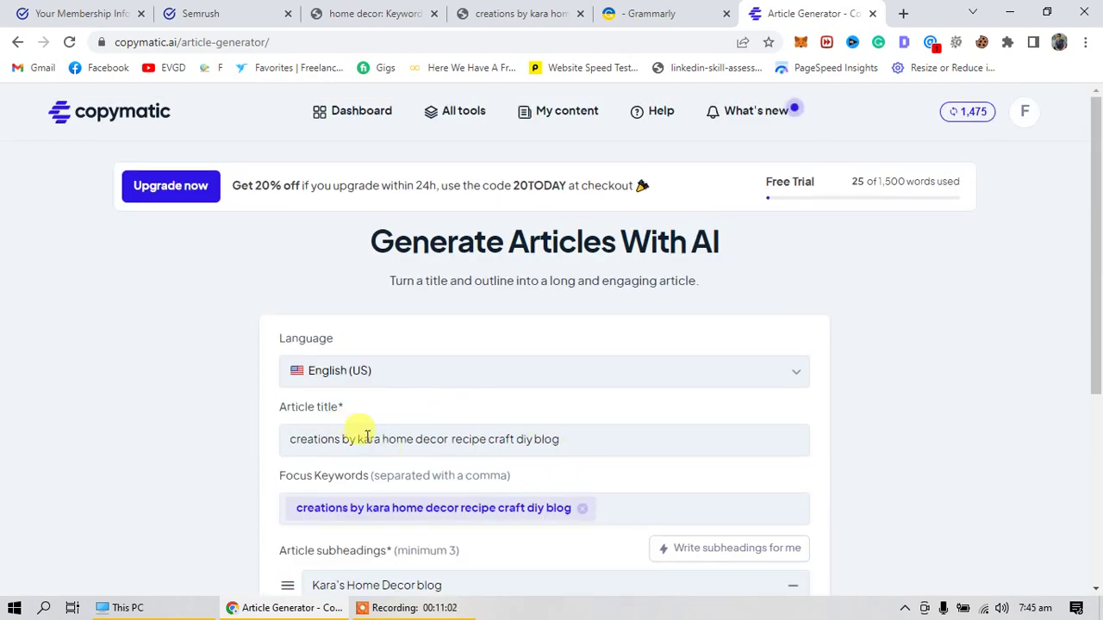
pyautogui.moveTo(360, 440); pyautogui.dragTo(445, 444)
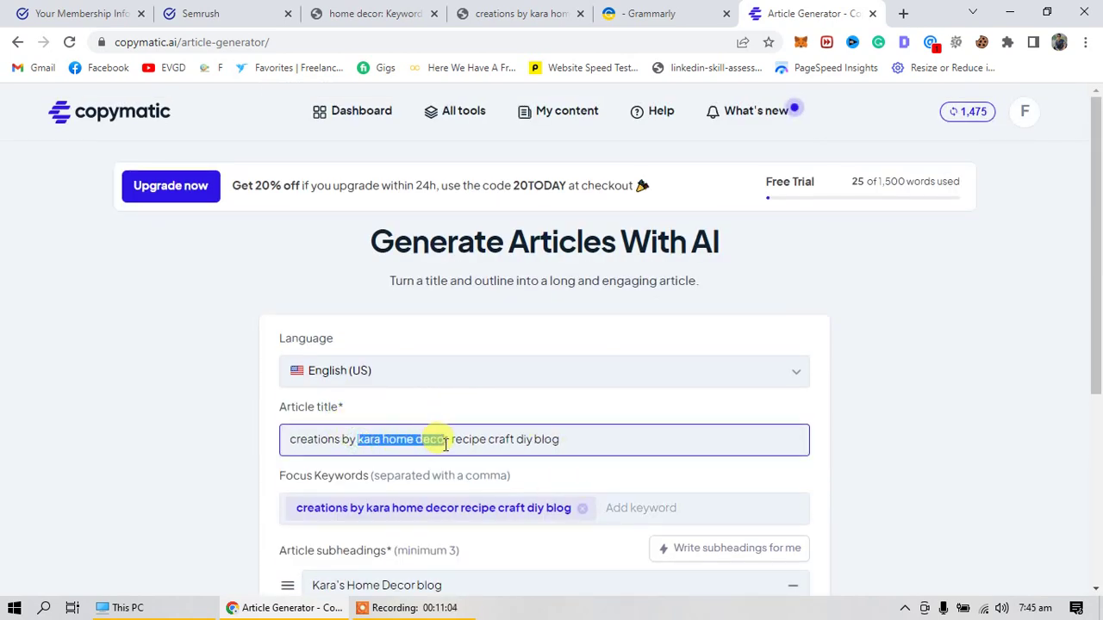
pyautogui.click(605, 504)
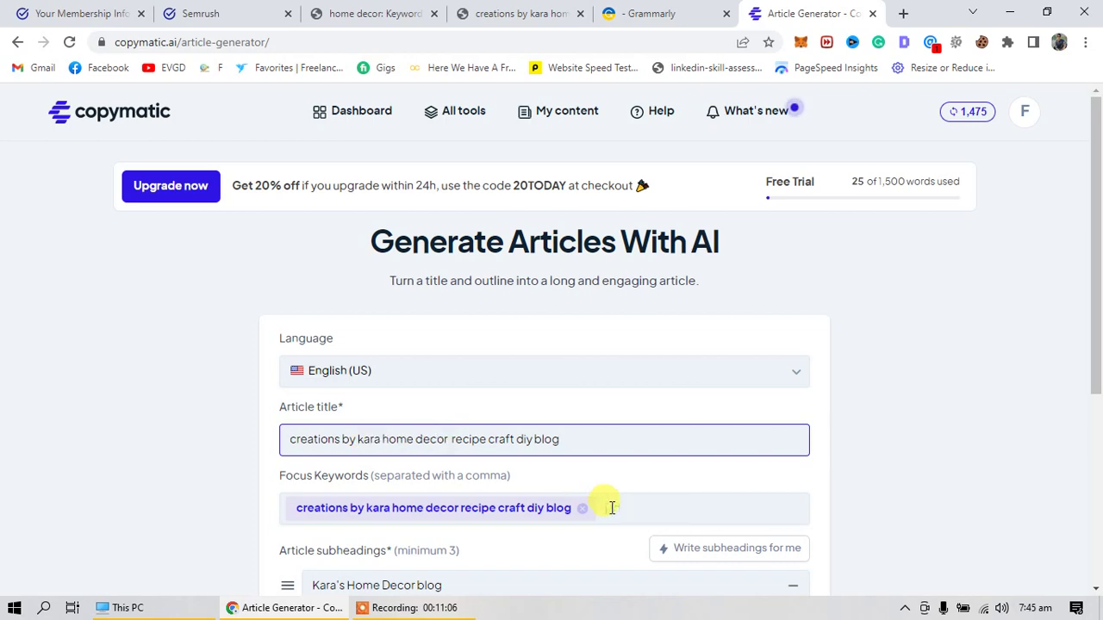
pyautogui.press('Return')
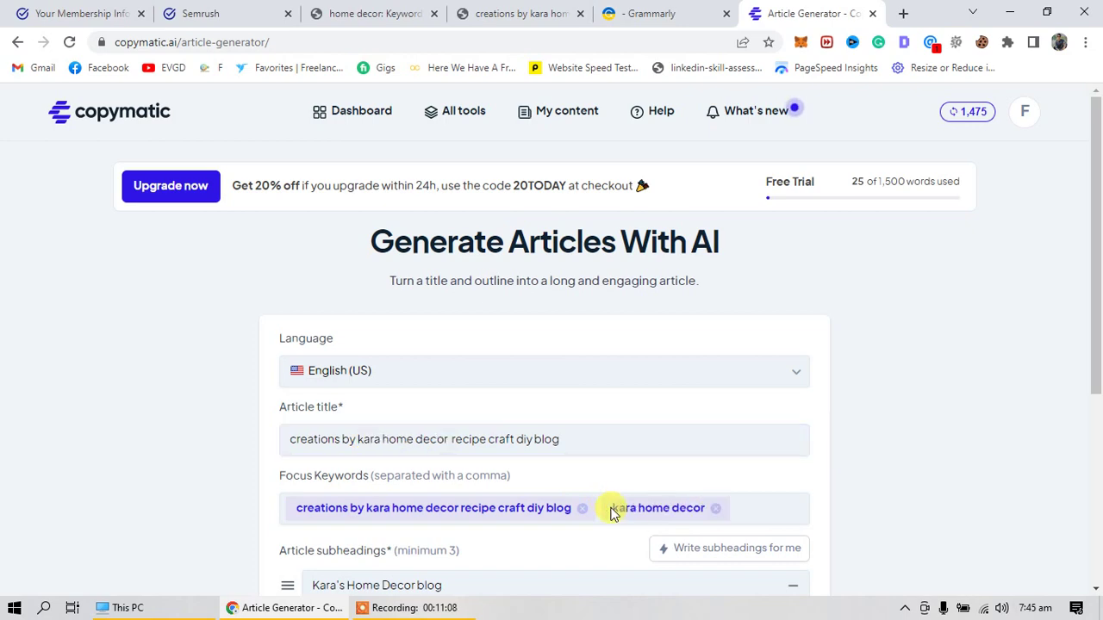
# Step: Have the AI write more subheadings for the two focus keywords and remove "Kara's Home Decor Tips" from the list
pyautogui.scroll(-2, 723, 386)
pyautogui.click(746, 387)
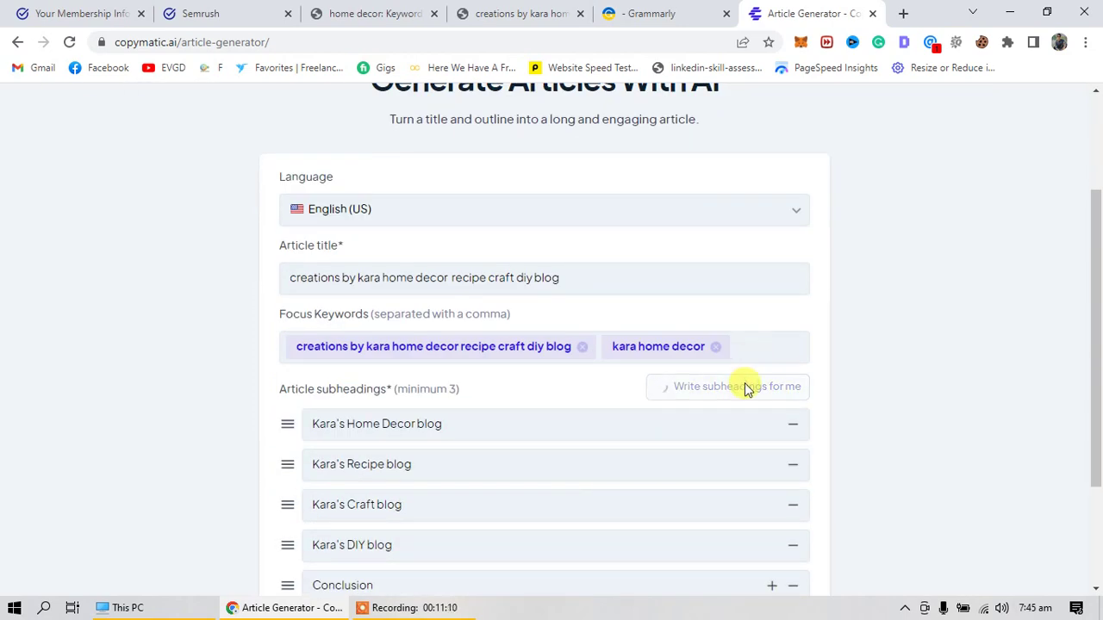
pyautogui.scroll(-2, 746, 388)
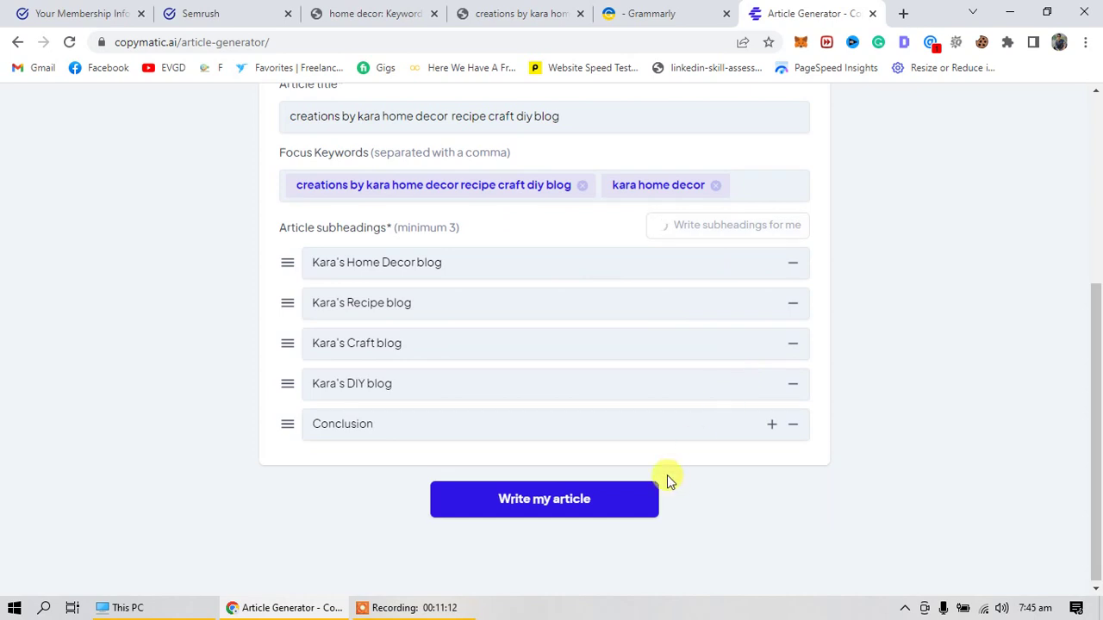
pyautogui.scroll(-1, 537, 425)
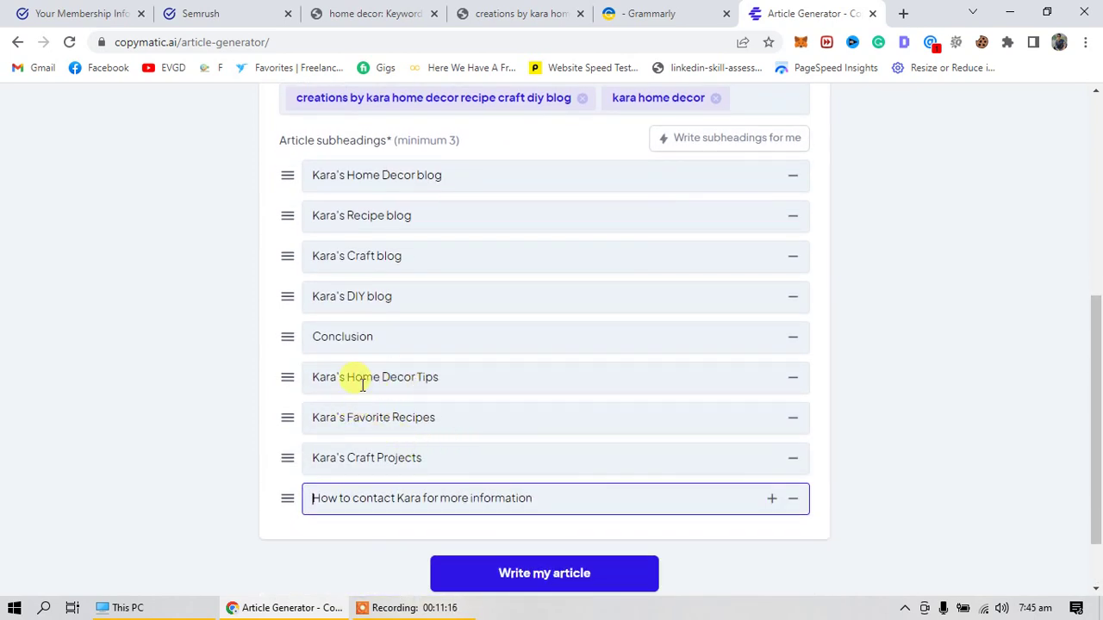
pyautogui.click(792, 379)
# Step: Reorder the subheadings so "Kara's Craft Projects", "Kara's Favorite Recipes" and "How to contact Kara for more information" come before "Conclusion"
pyautogui.moveTo(293, 418); pyautogui.dragTo(298, 331)
pyautogui.moveTo(286, 420); pyautogui.dragTo(282, 379)
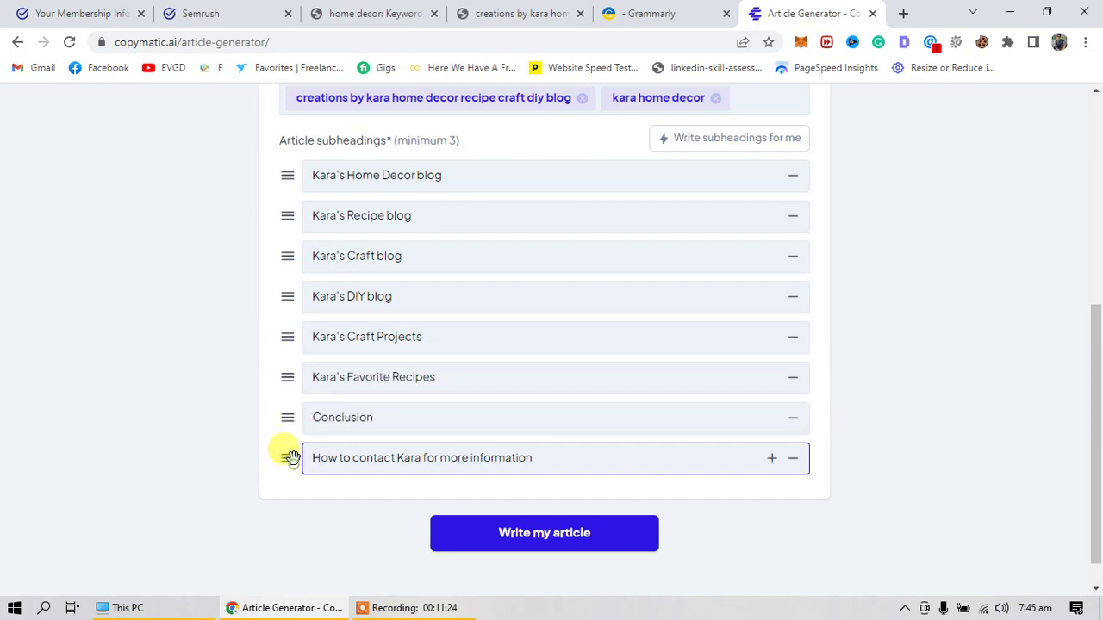
pyautogui.moveTo(291, 457); pyautogui.dragTo(285, 415)
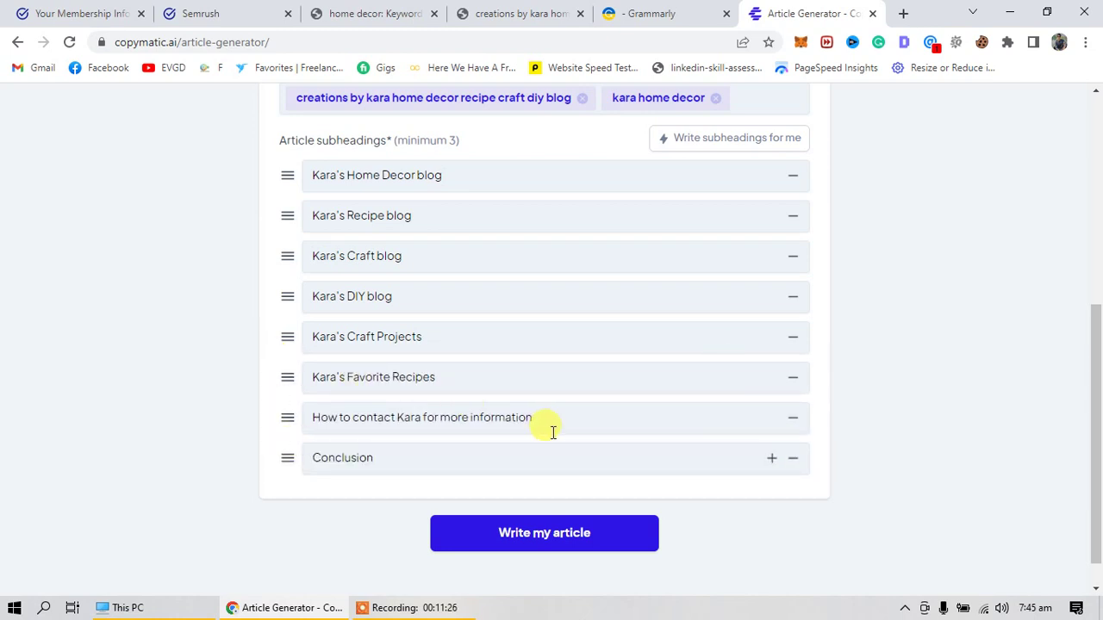
pyautogui.moveTo(552, 431); pyautogui.dragTo(319, 458)
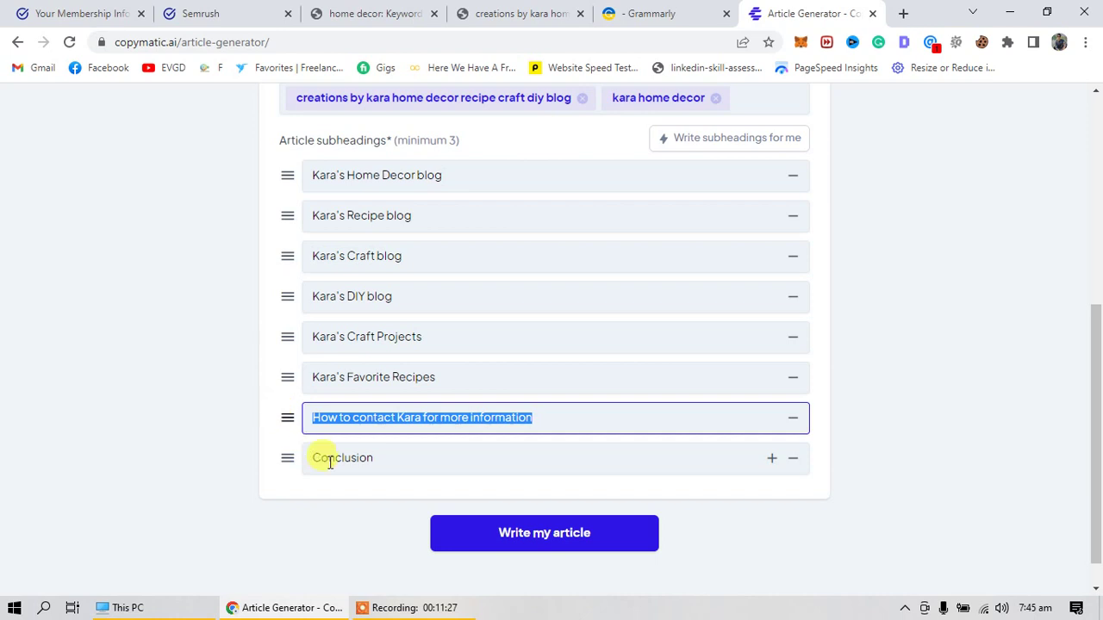
pyautogui.click(564, 413)
# Step: Review the title, focus keywords and subheadings, and start writing the article
pyautogui.scroll(1, 500, 398)
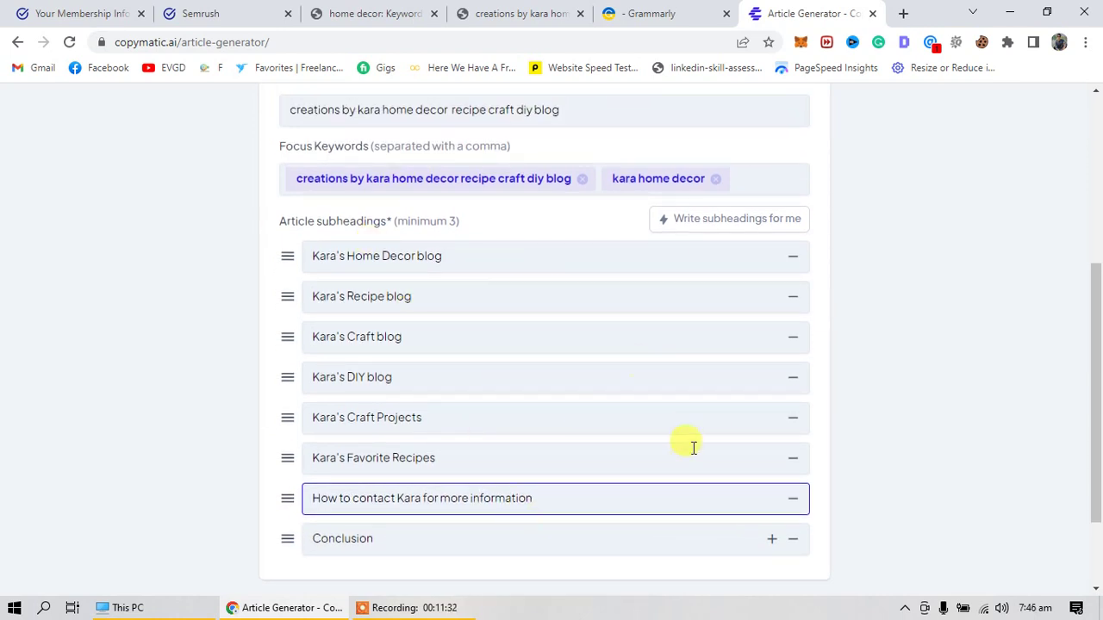
pyautogui.scroll(3, 559, 465)
pyautogui.scroll(-2, 492, 482)
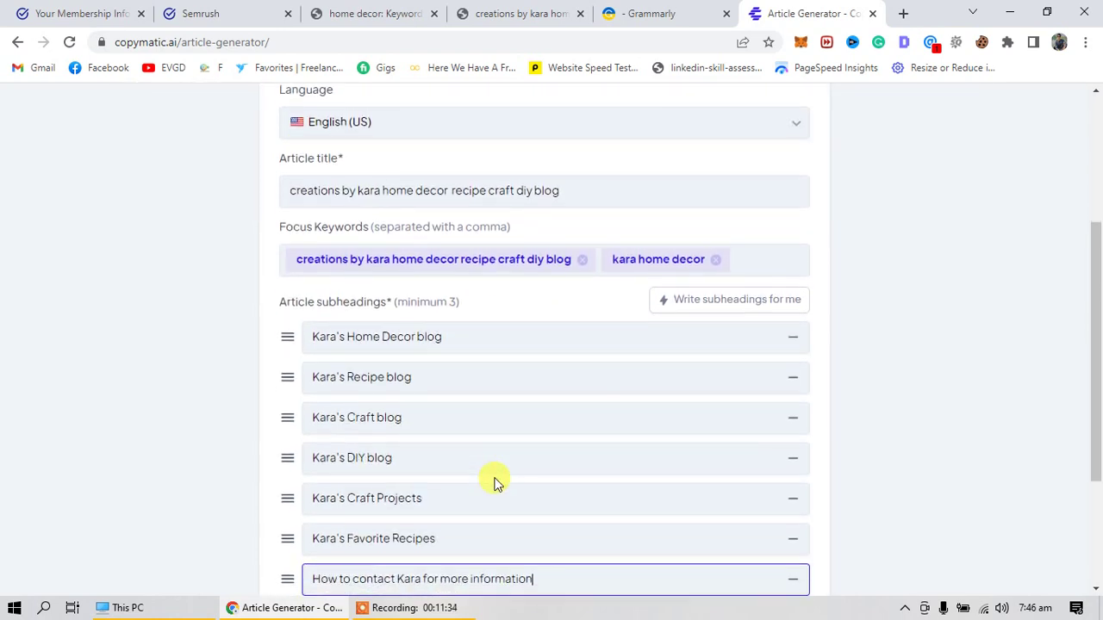
pyautogui.scroll(-3, 496, 481)
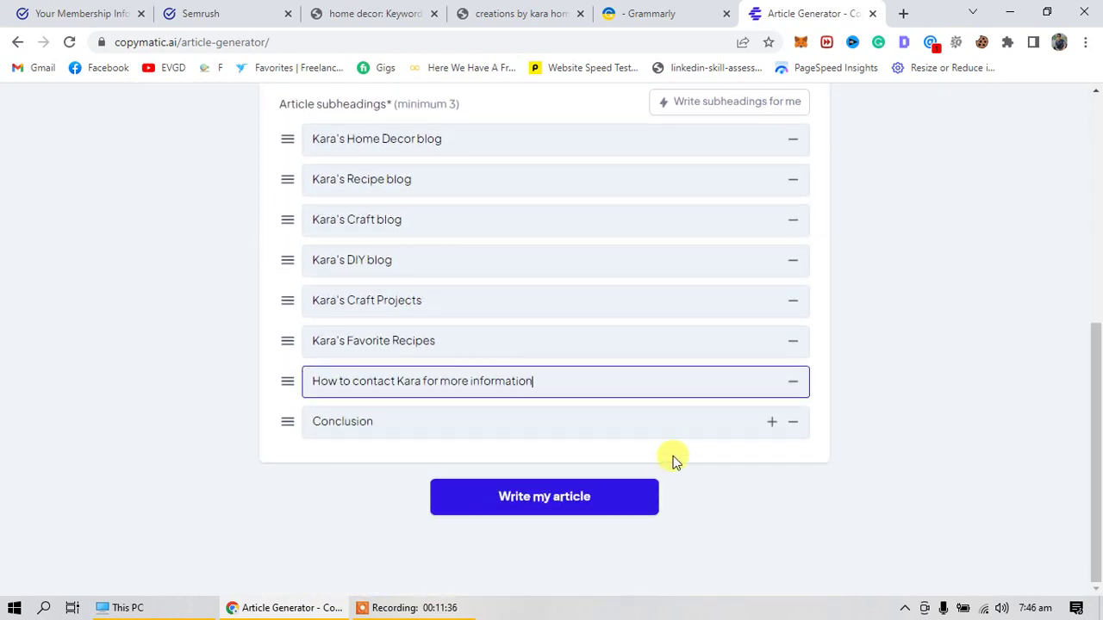
pyautogui.scroll(1, 699, 461)
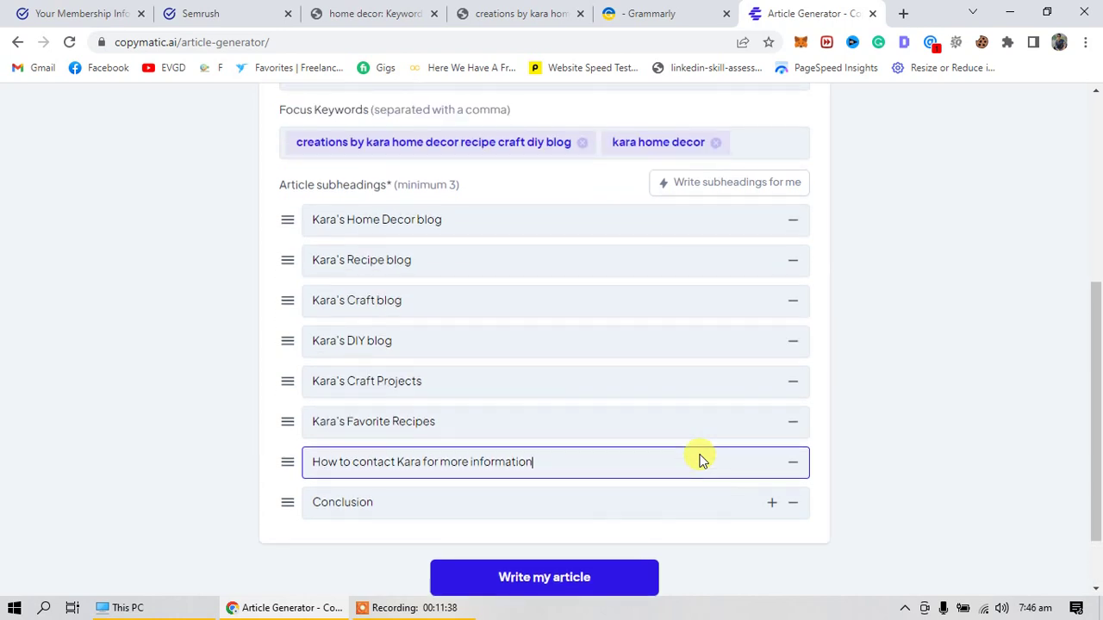
pyautogui.scroll(-1, 539, 529)
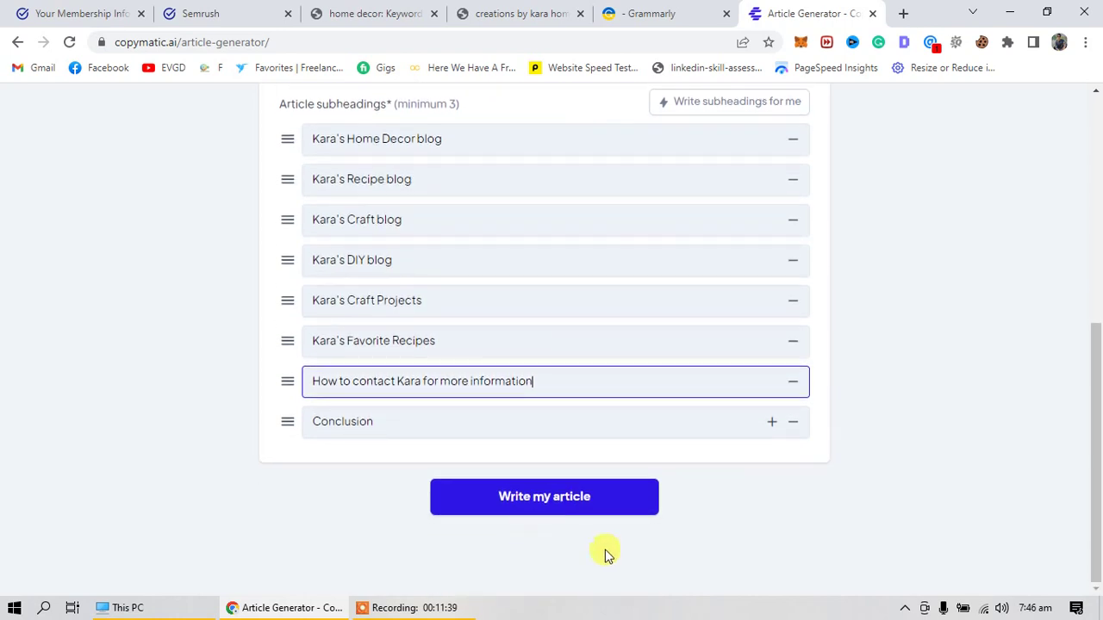
pyautogui.click(564, 503)
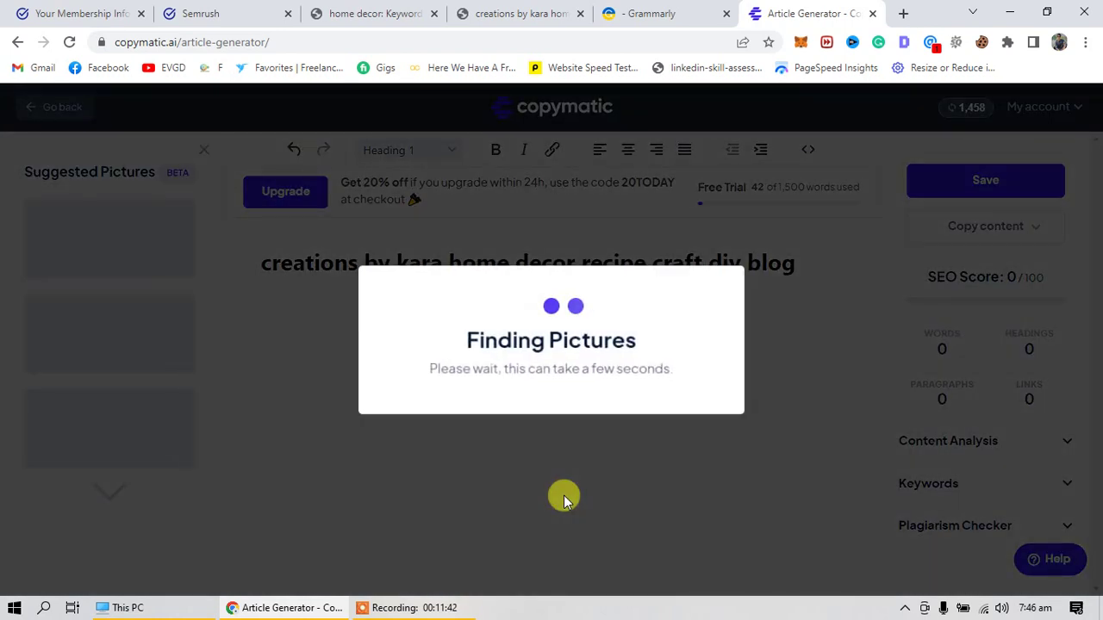
# Step: Open the queenblogs.com website in a new browser tab
pyautogui.click(903, 13)
pyautogui.write('queen')
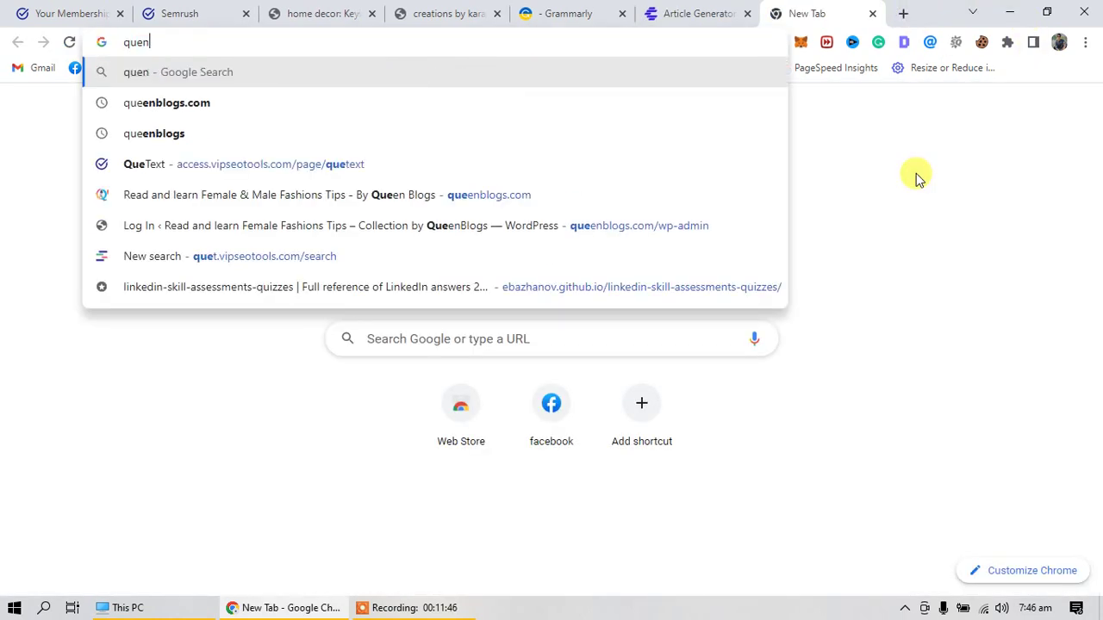
pyautogui.press('BackSpace')
pyautogui.press('BackSpace')
pyautogui.write('en')
pyautogui.press('Return')
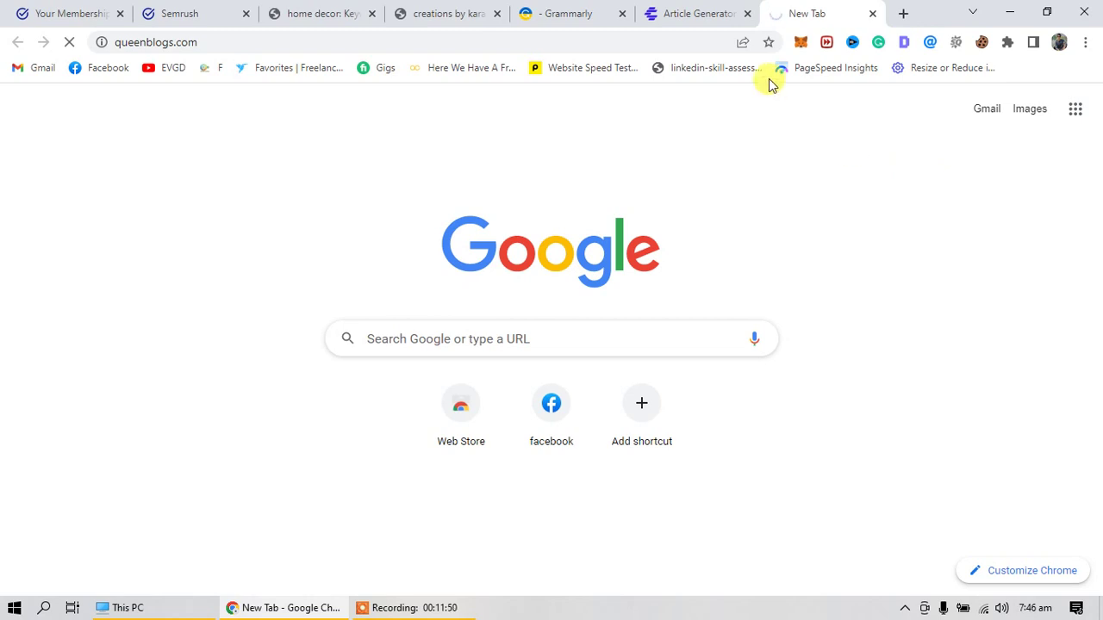
# Step: Check the article generation progress, then return to Queen Blogs and open the featured post "creations by kara home decor recipe craft diy"
pyautogui.click(700, 12)
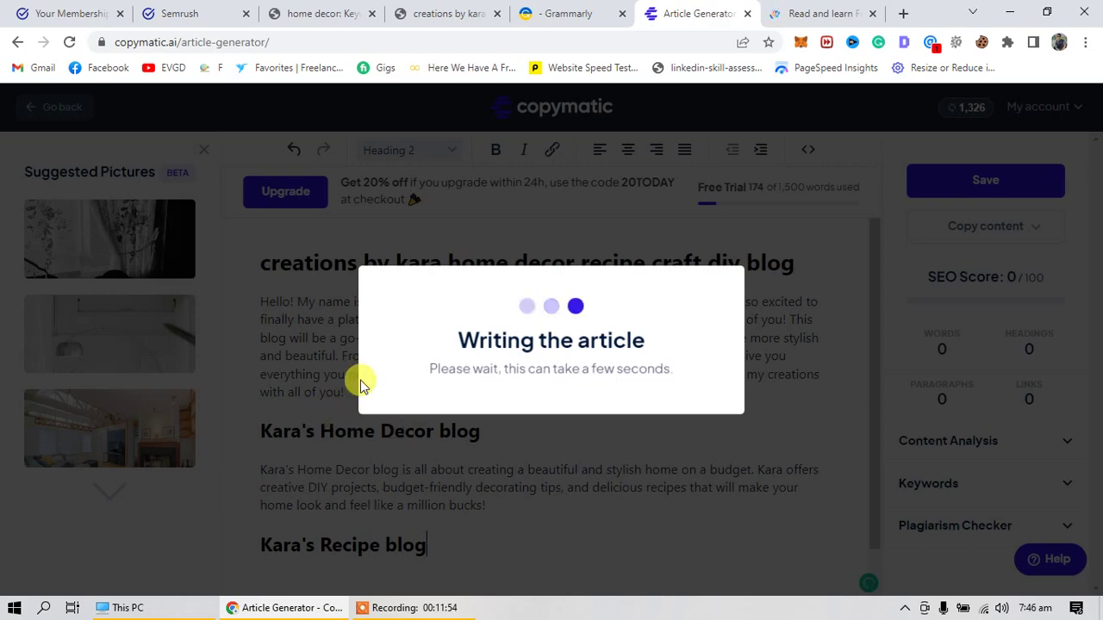
pyautogui.click(797, 8)
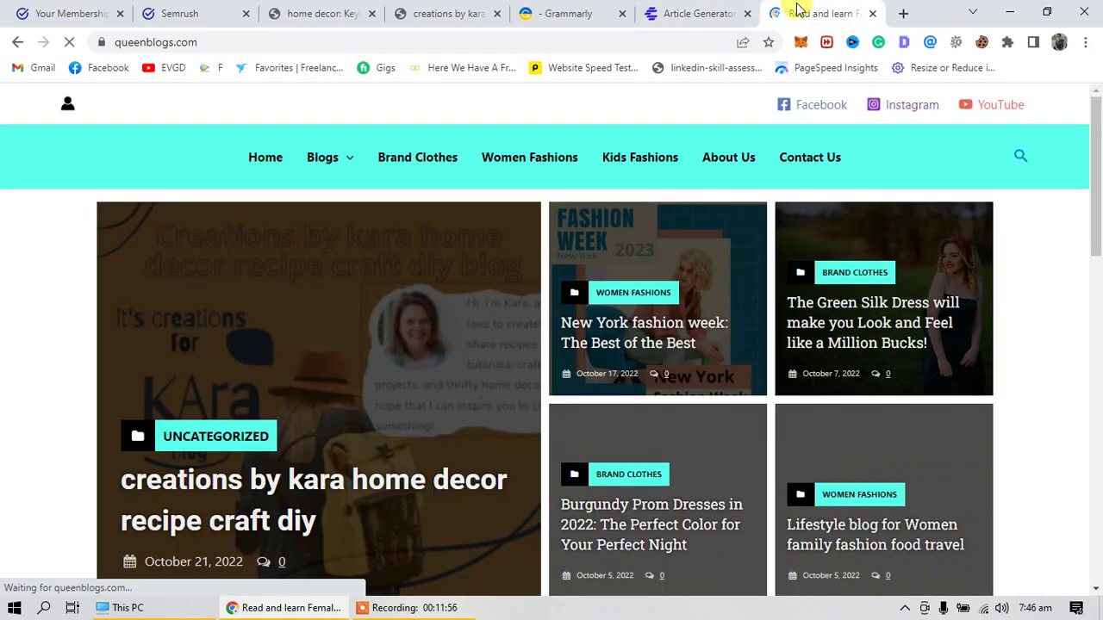
pyautogui.scroll(-1, 352, 462)
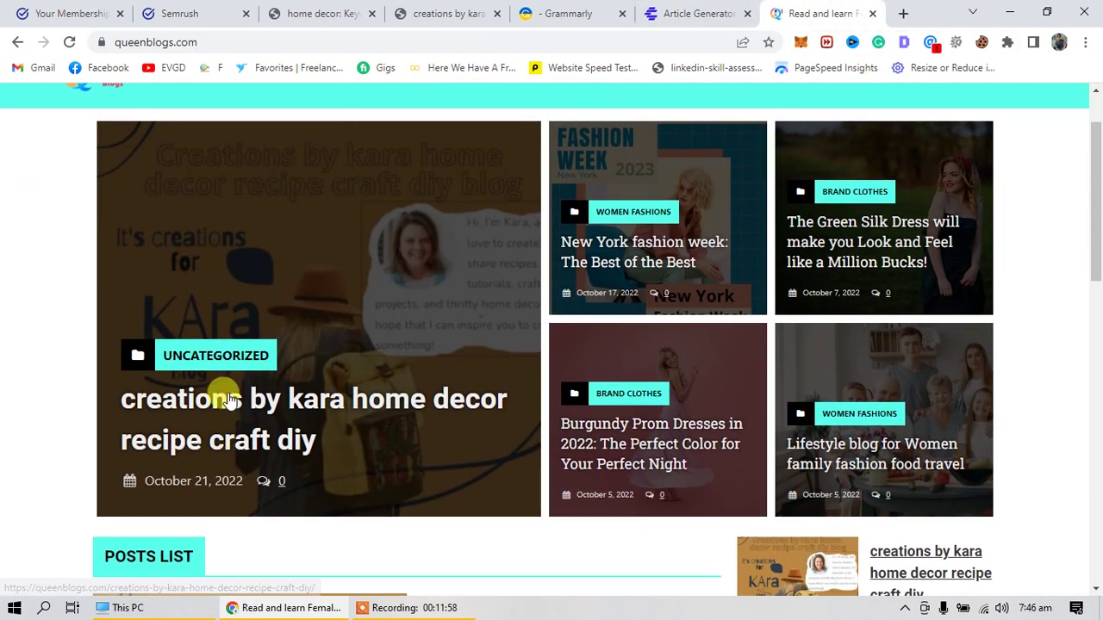
pyautogui.click(221, 396)
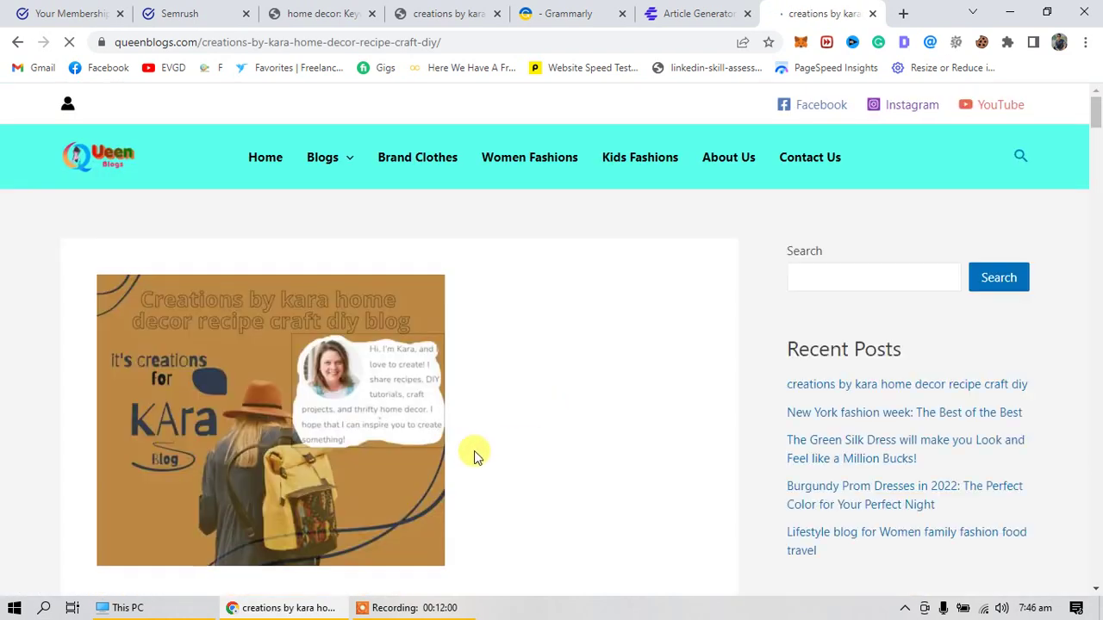
# Step: Examine the post's featured image, heading, introduction with its link, and embedded home decorating video, and pause the video
pyautogui.scroll(-1, 483, 414)
pyautogui.scroll(-2, 428, 427)
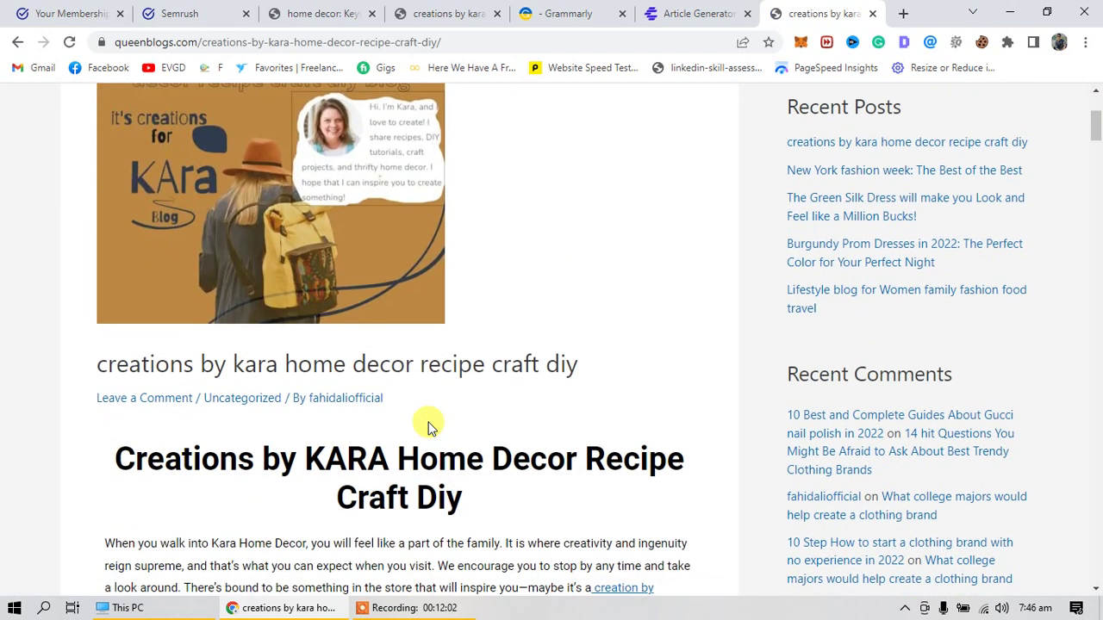
pyautogui.scroll(2, 357, 437)
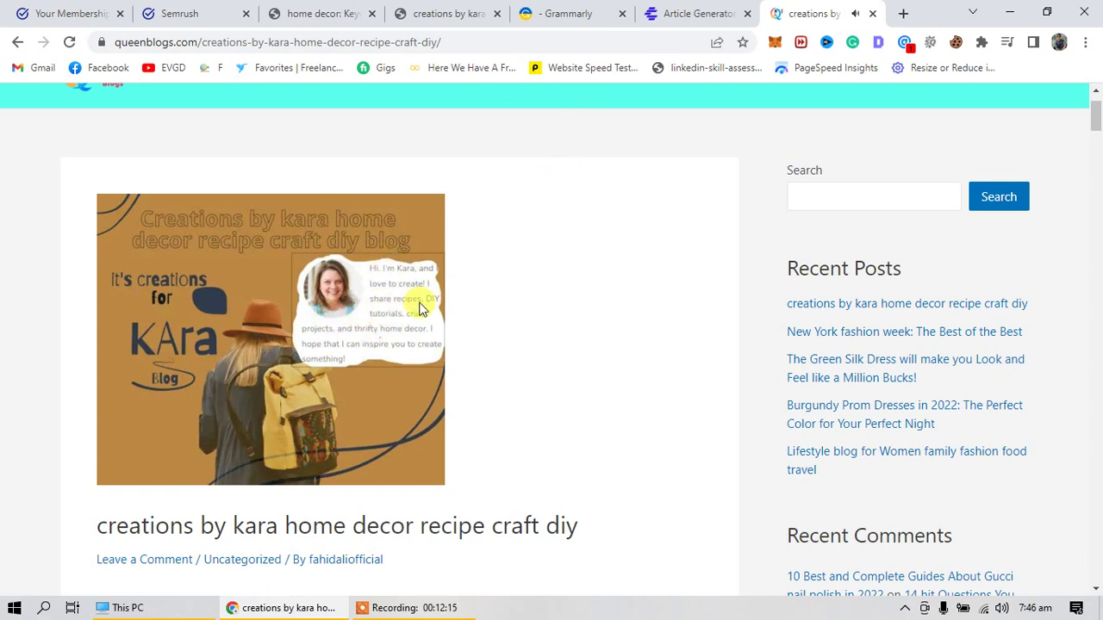
pyautogui.scroll(-2, 364, 451)
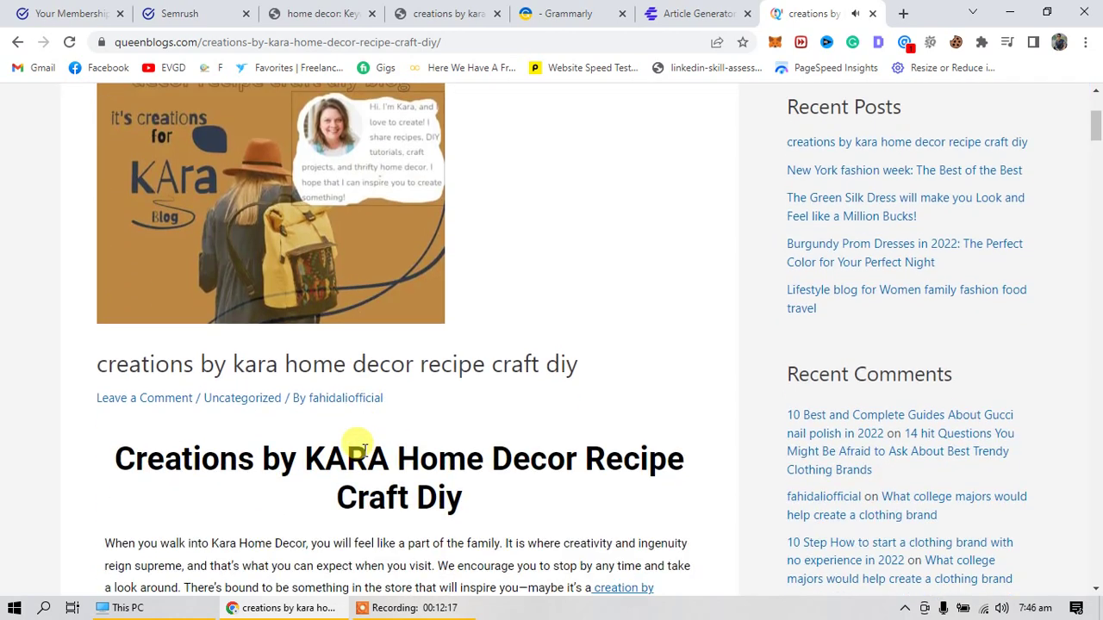
pyautogui.scroll(-2, 362, 446)
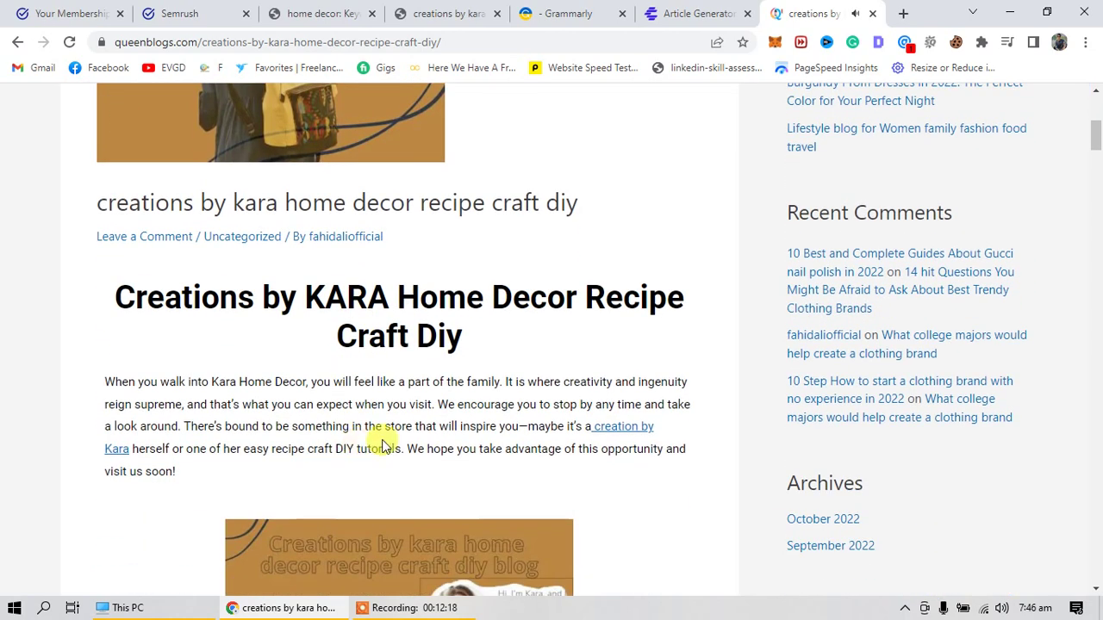
pyautogui.scroll(-1, 382, 439)
pyautogui.scroll(-2, 173, 336)
pyautogui.scroll(1, 99, 148)
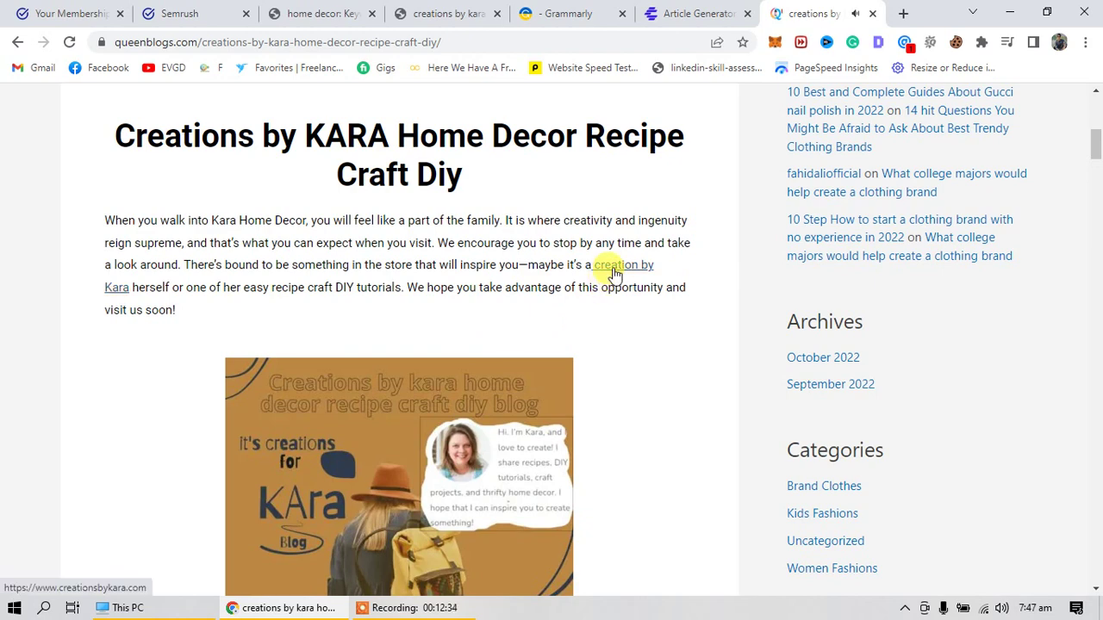
pyautogui.scroll(-4, 598, 313)
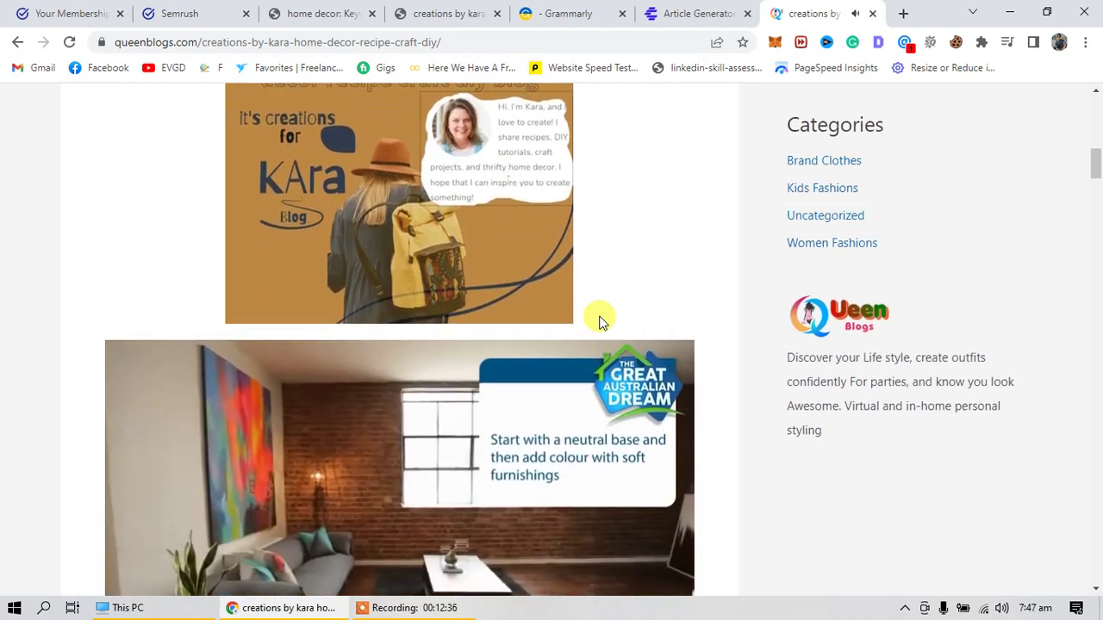
pyautogui.scroll(-3, 598, 319)
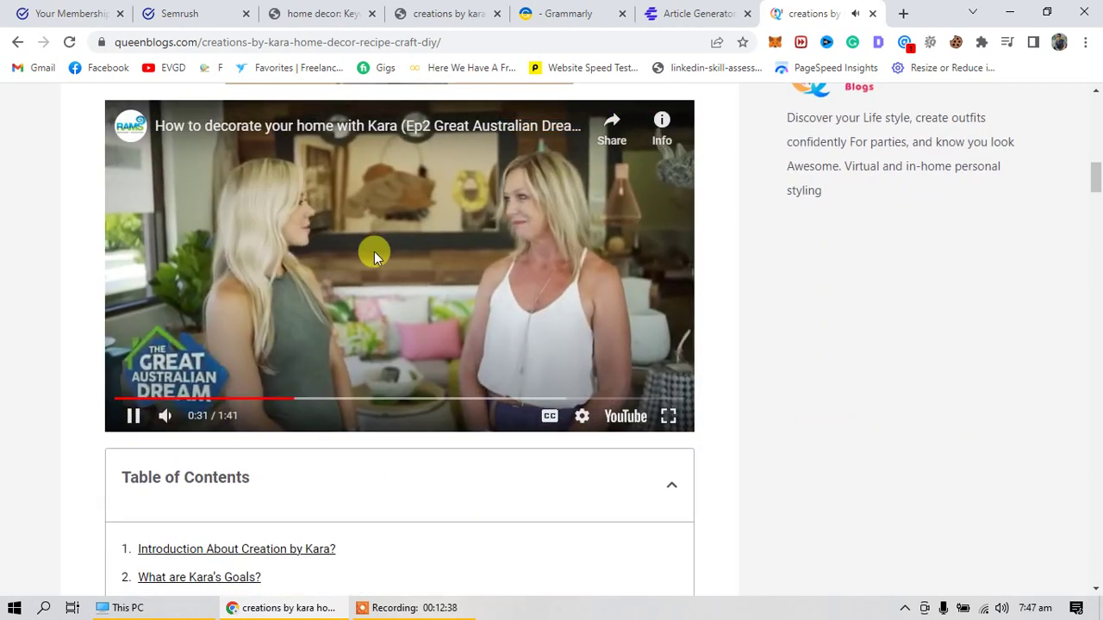
pyautogui.click(133, 415)
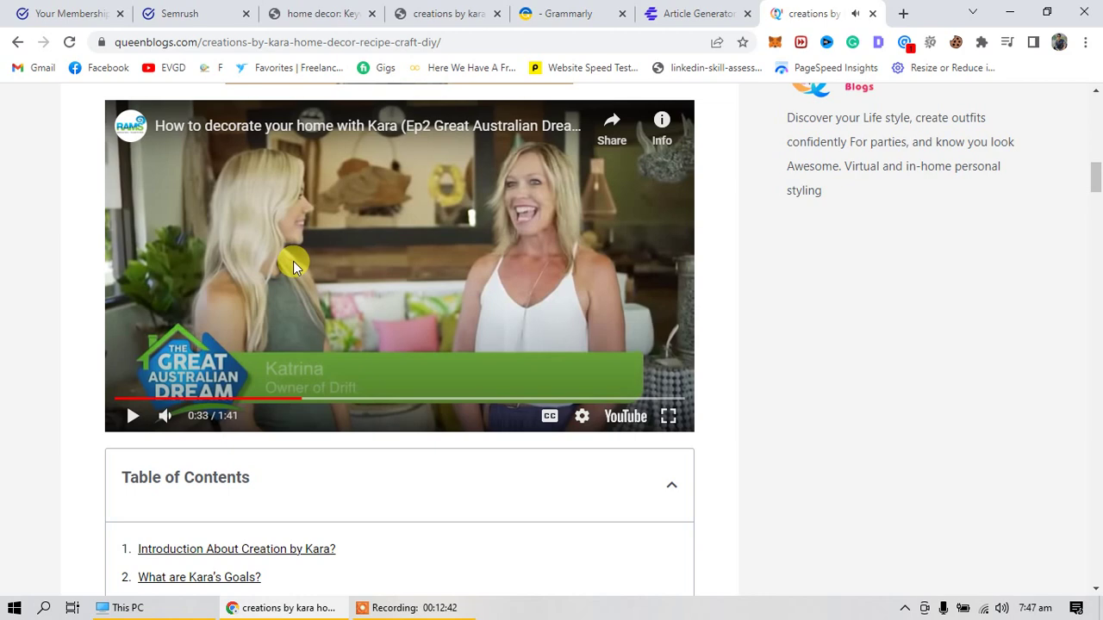
# Step: Compare the post's table of contents with the headings and conclusion of the generated article in Copymatic
pyautogui.scroll(-3, 293, 261)
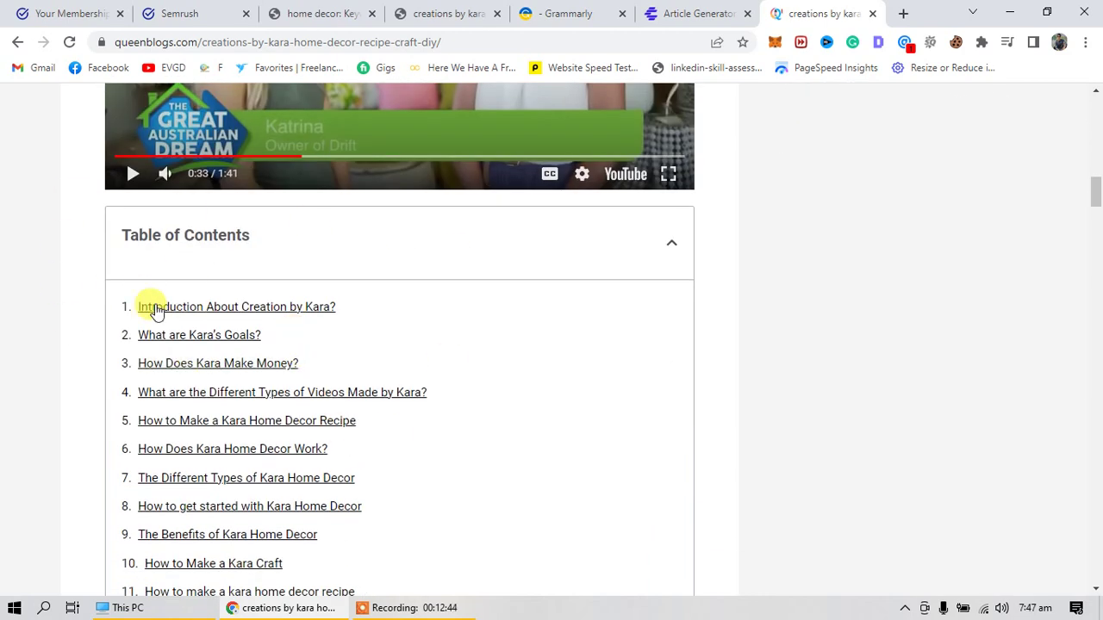
pyautogui.scroll(-1, 172, 302)
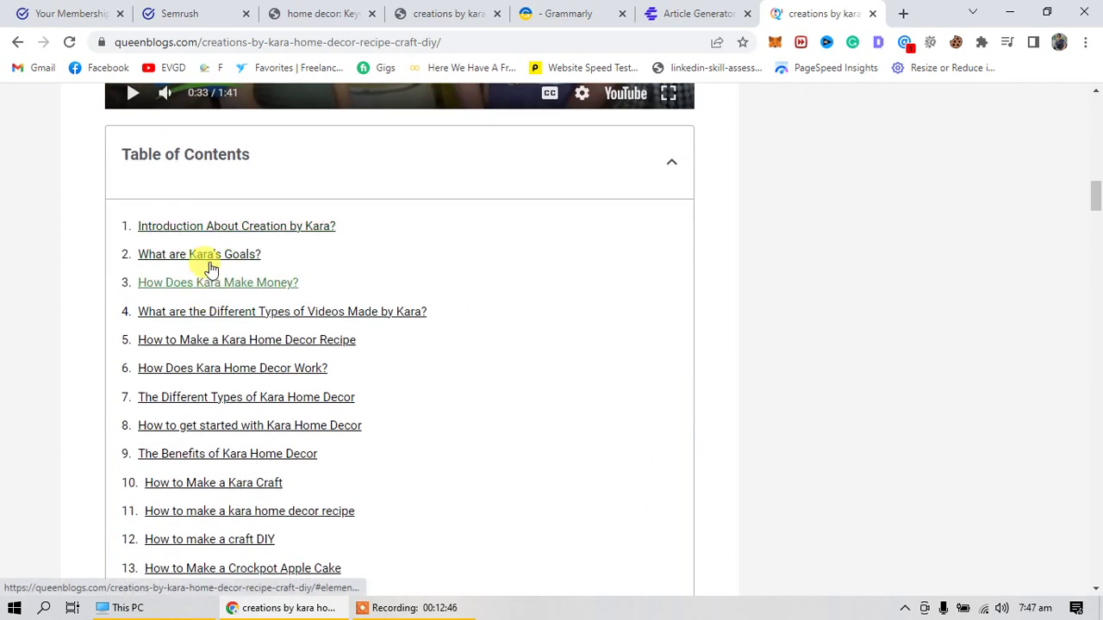
pyautogui.click(694, 21)
pyautogui.scroll(1, 483, 435)
pyautogui.tripleClick(505, 428)
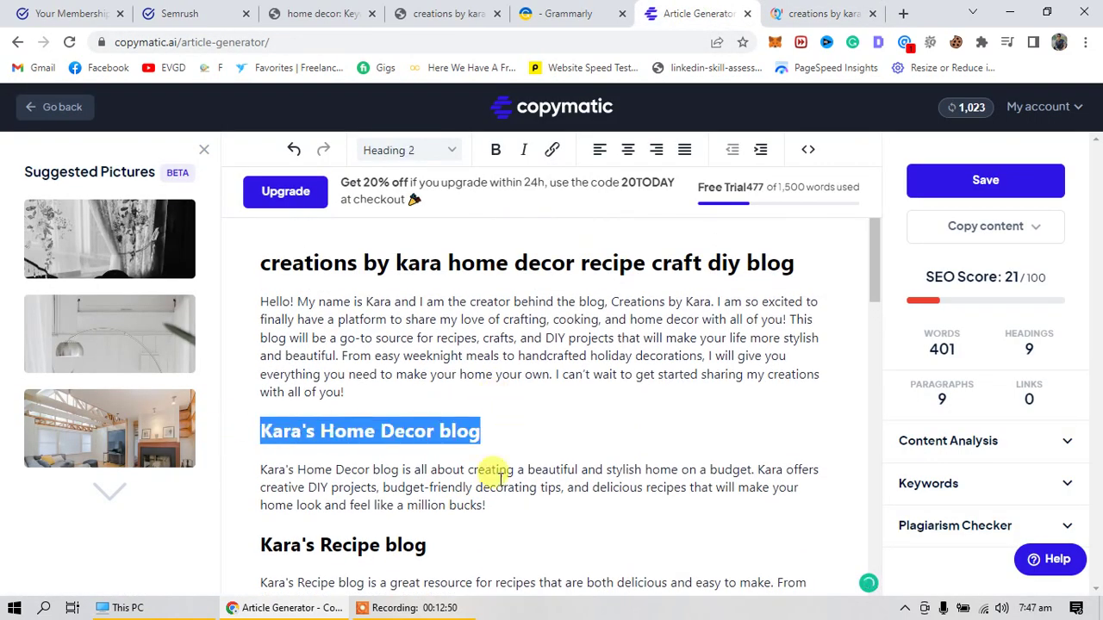
pyautogui.scroll(-10, 517, 473)
pyautogui.scroll(-3, 520, 478)
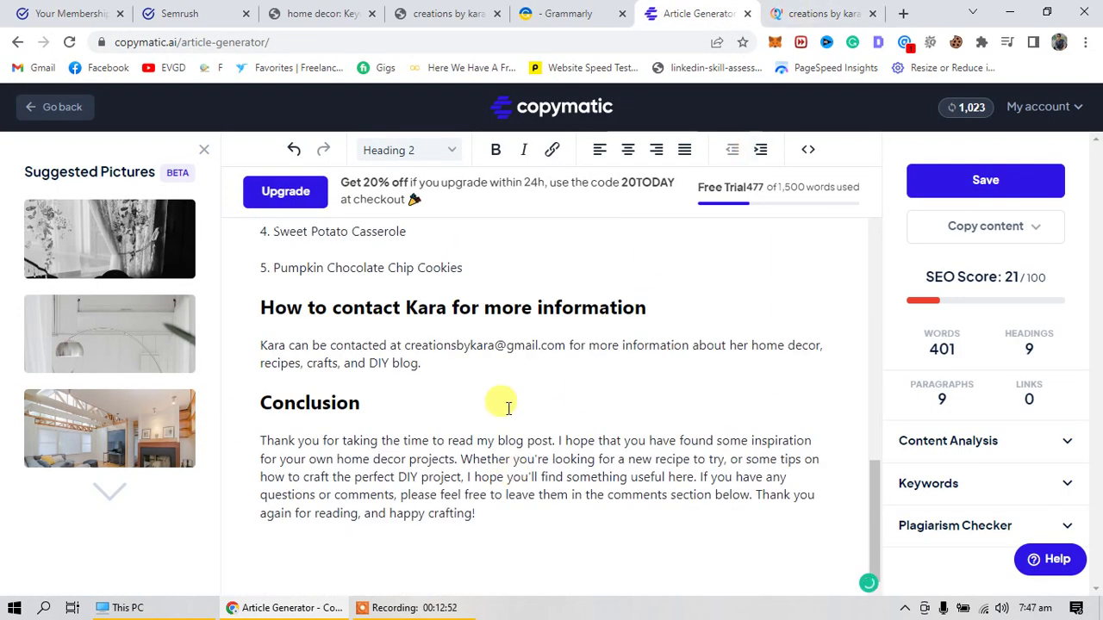
pyautogui.scroll(5, 508, 384)
# Step: Return to the Queen Blogs post and read through its table of contents down to the conclusion sub-entries
pyautogui.click(816, 9)
pyautogui.scroll(-2, 192, 401)
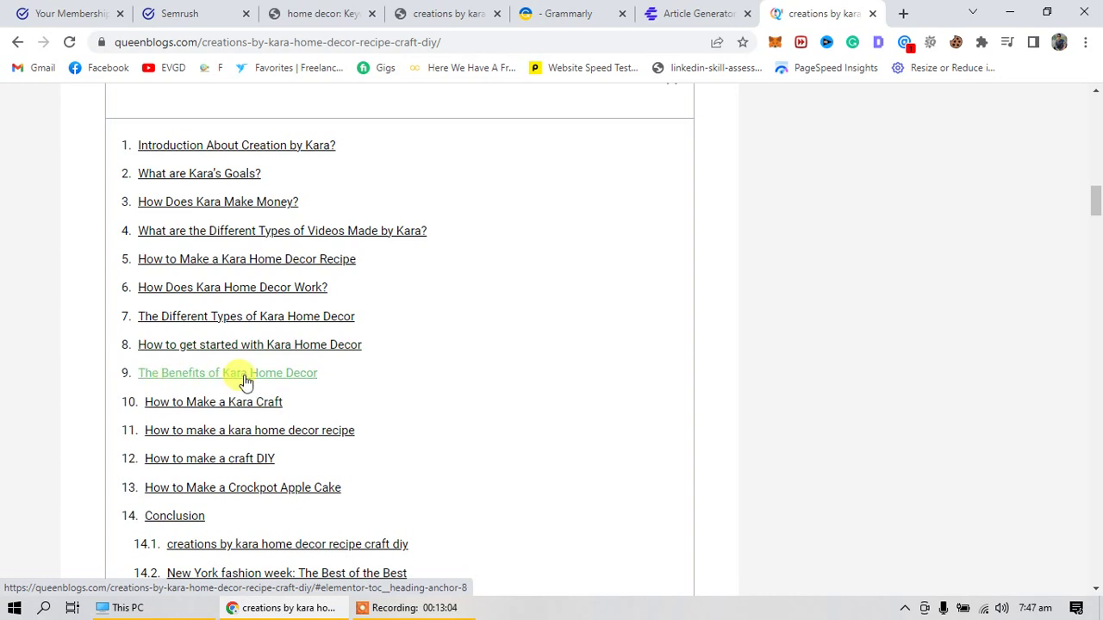
pyautogui.scroll(-1, 302, 388)
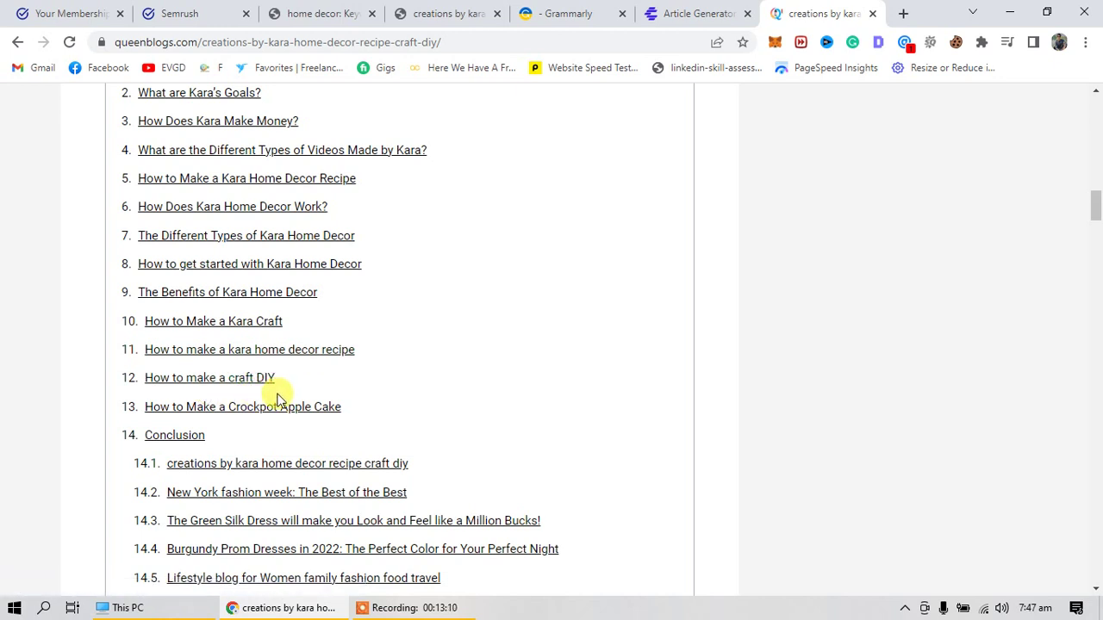
pyautogui.scroll(-1, 217, 430)
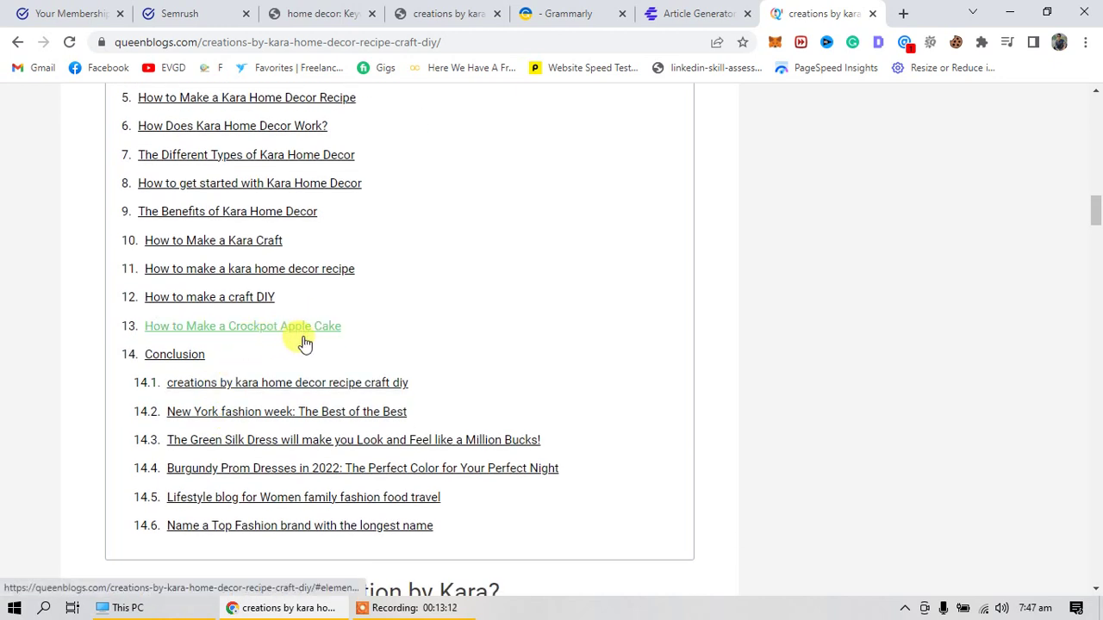
pyautogui.scroll(-1, 172, 380)
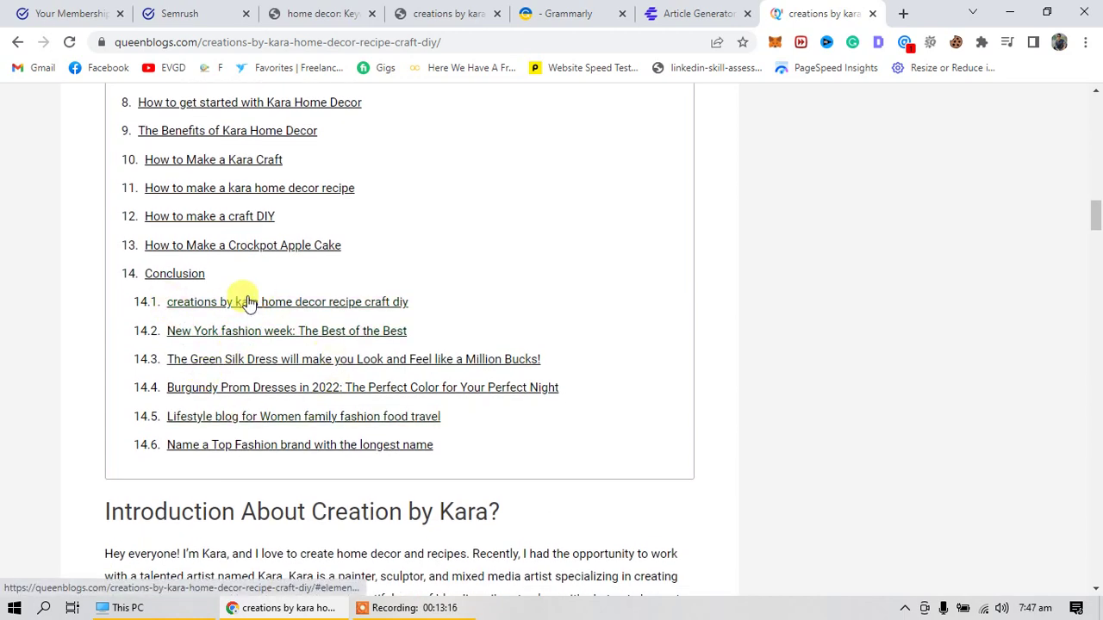
pyautogui.scroll(3, 204, 455)
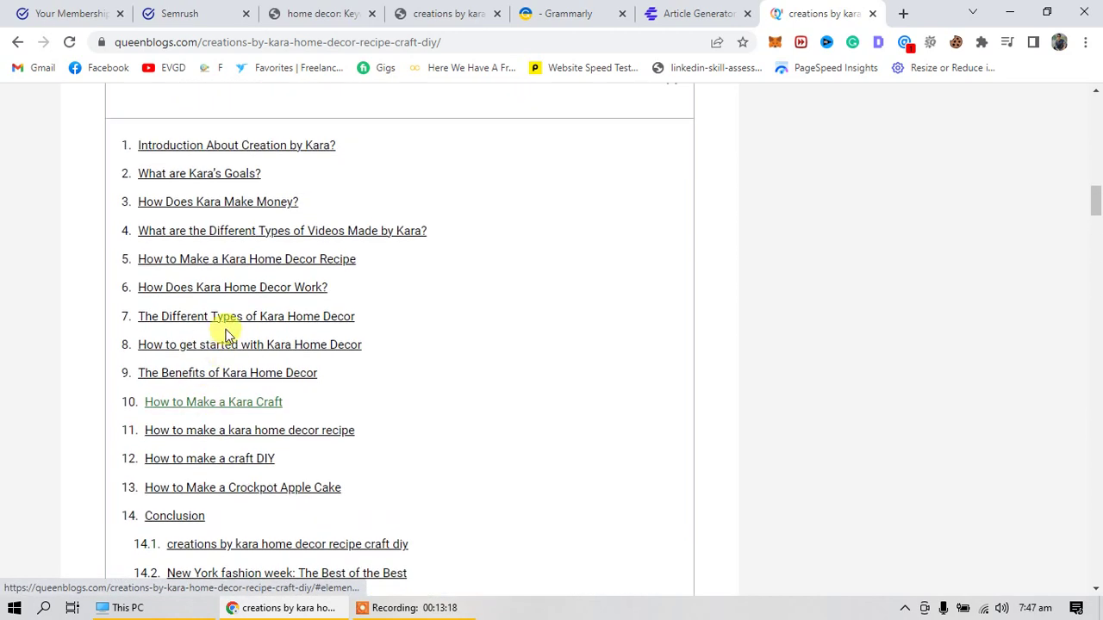
# Step: Follow a table of contents link and skim the post's sections from the introduction to the benefits of Kara Home Decor
pyautogui.click(207, 431)
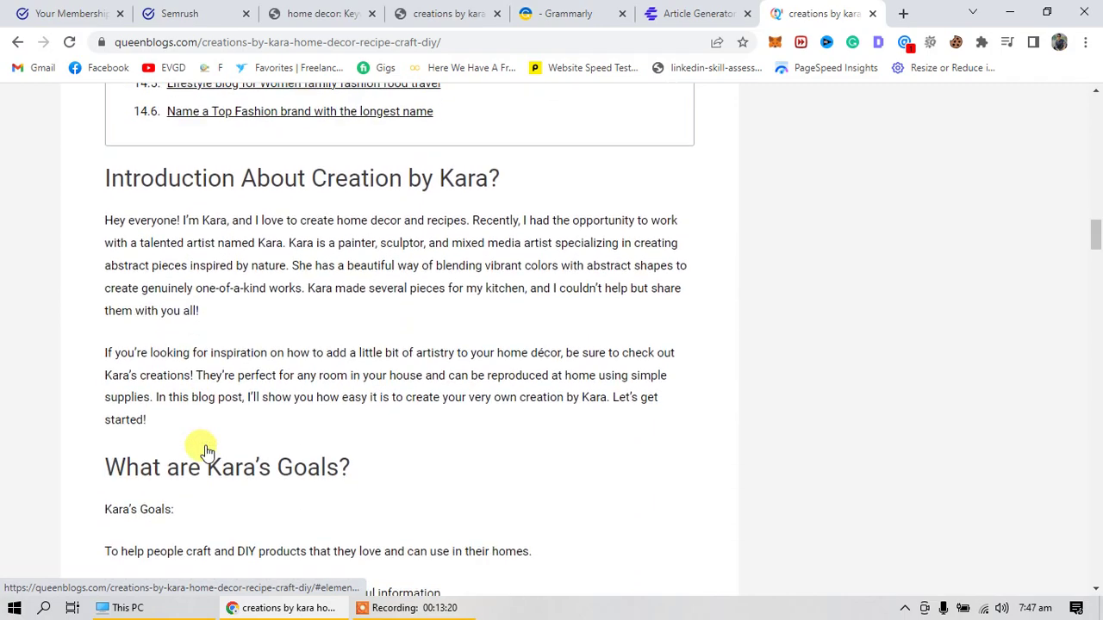
pyautogui.scroll(-6, 207, 448)
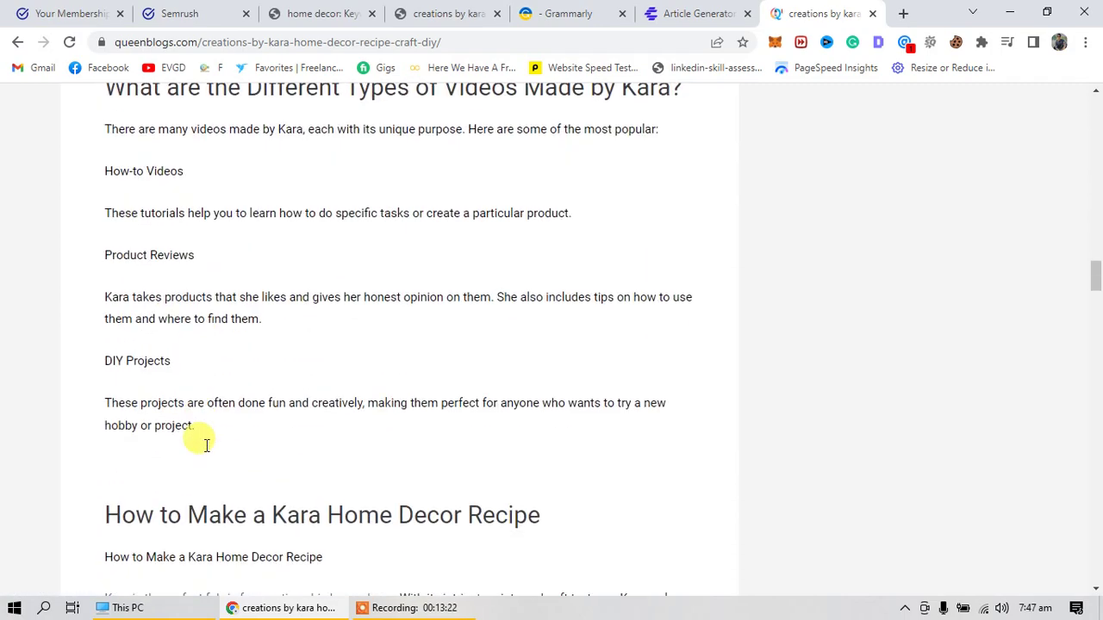
pyautogui.scroll(15, 206, 446)
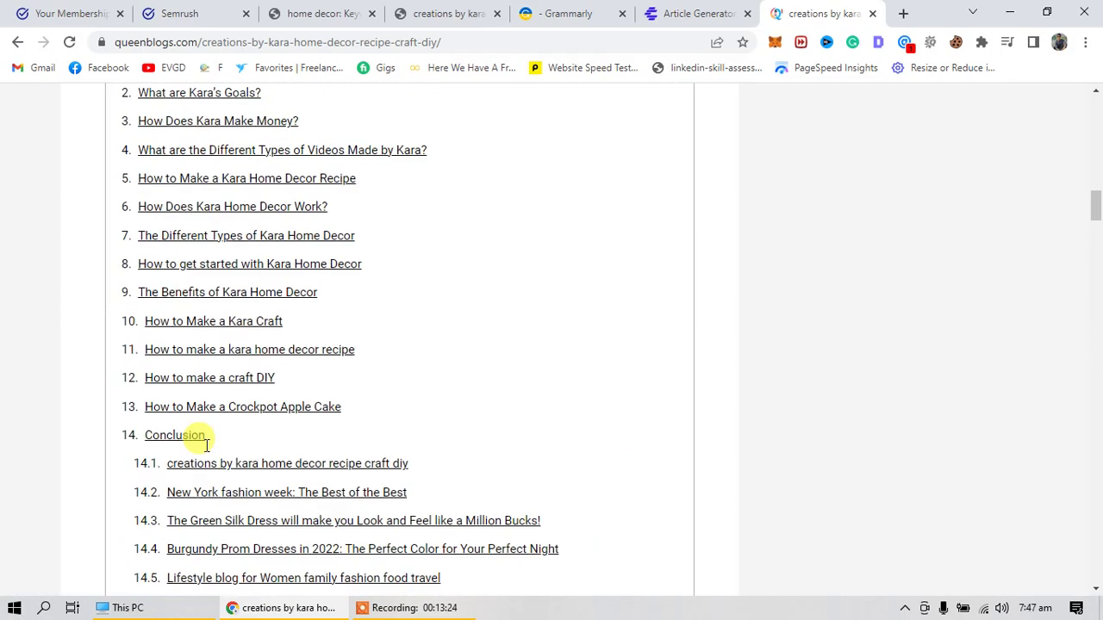
pyautogui.scroll(-6, 207, 447)
pyautogui.scroll(-8, 206, 446)
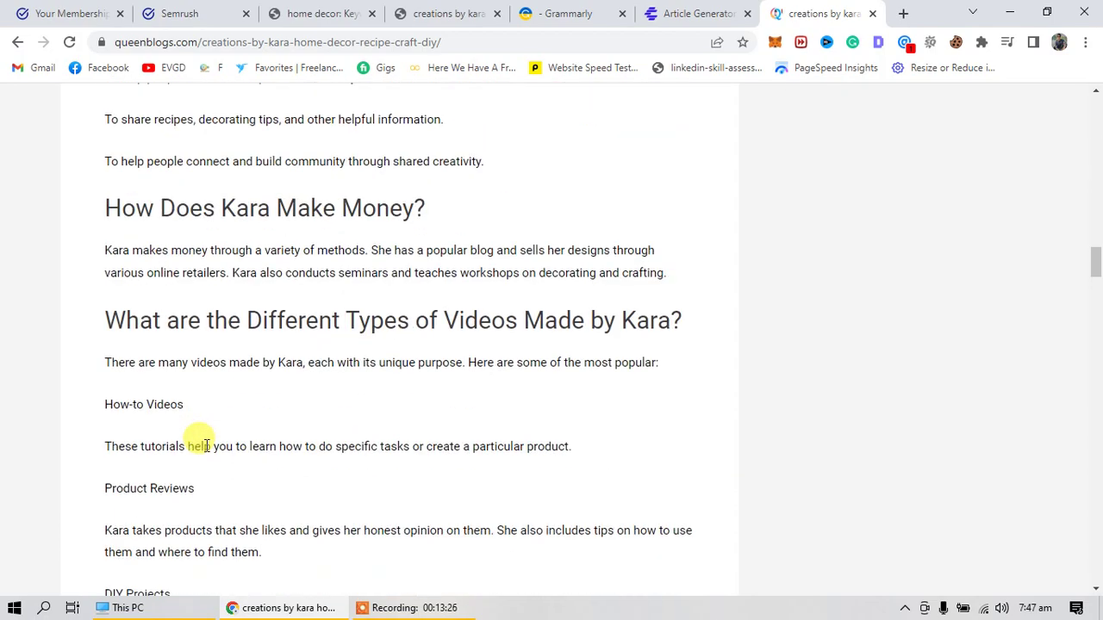
pyautogui.scroll(-3, 207, 445)
pyautogui.scroll(-12, 206, 450)
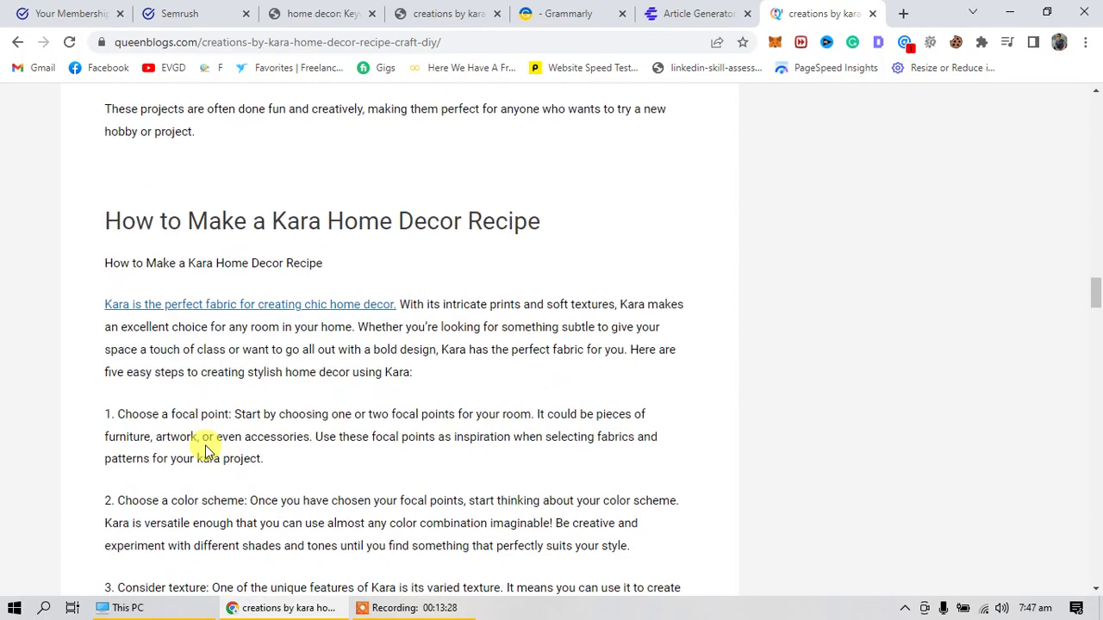
pyautogui.scroll(-1, 209, 449)
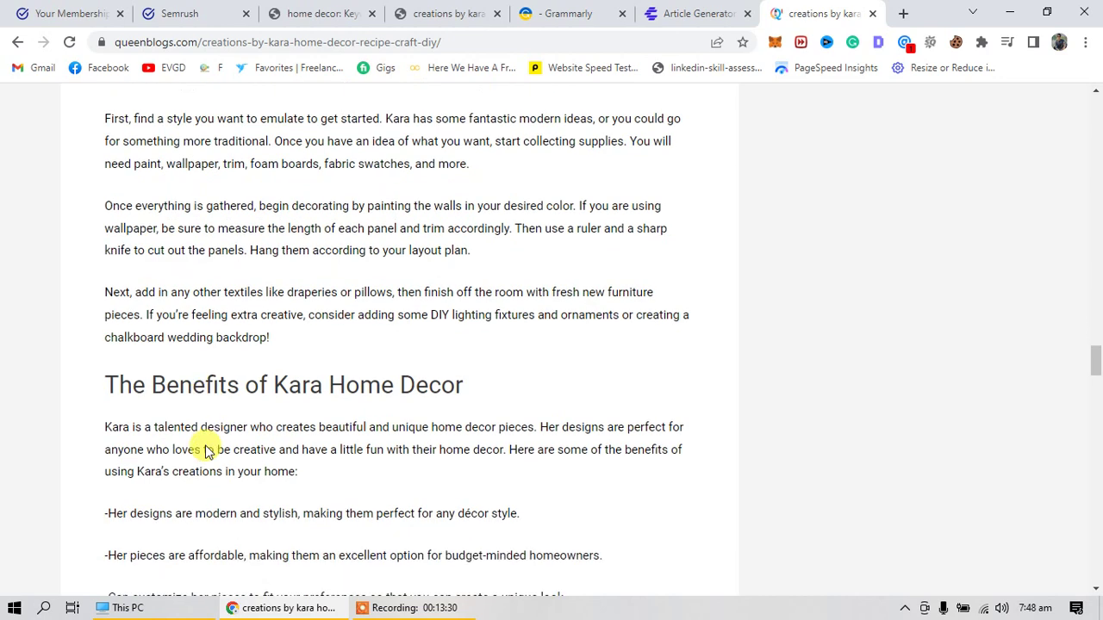
pyautogui.scroll(5, 204, 448)
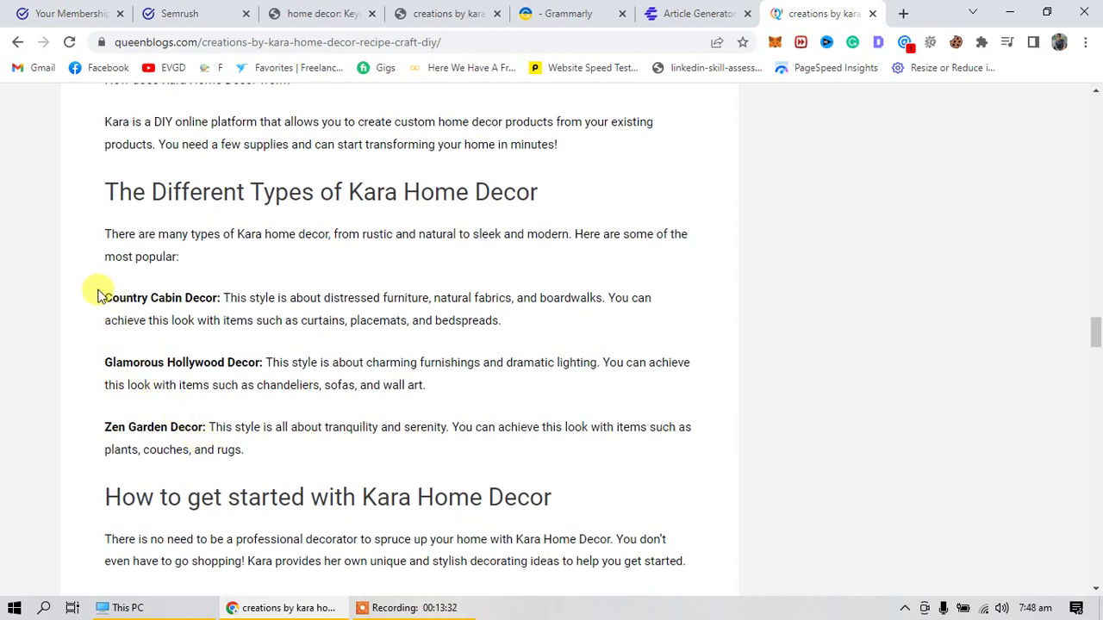
# Step: Examine the "The Different Types of Kara Home Decor" section, highlighting its intro sentence, bold style names and their descriptions
pyautogui.moveTo(100, 293); pyautogui.dragTo(295, 452)
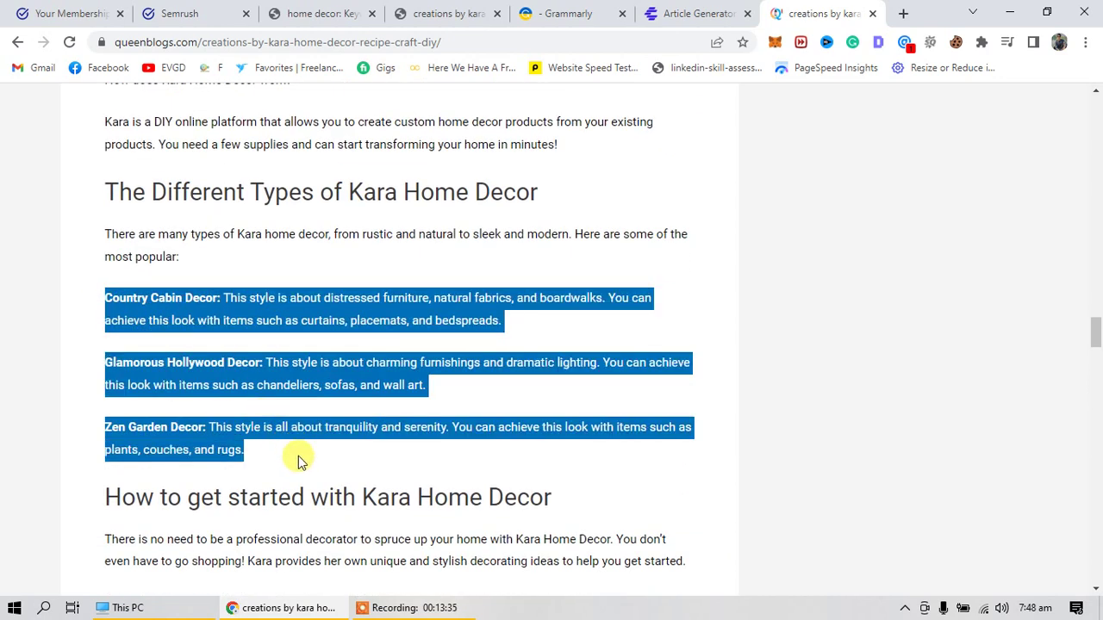
pyautogui.click(298, 459)
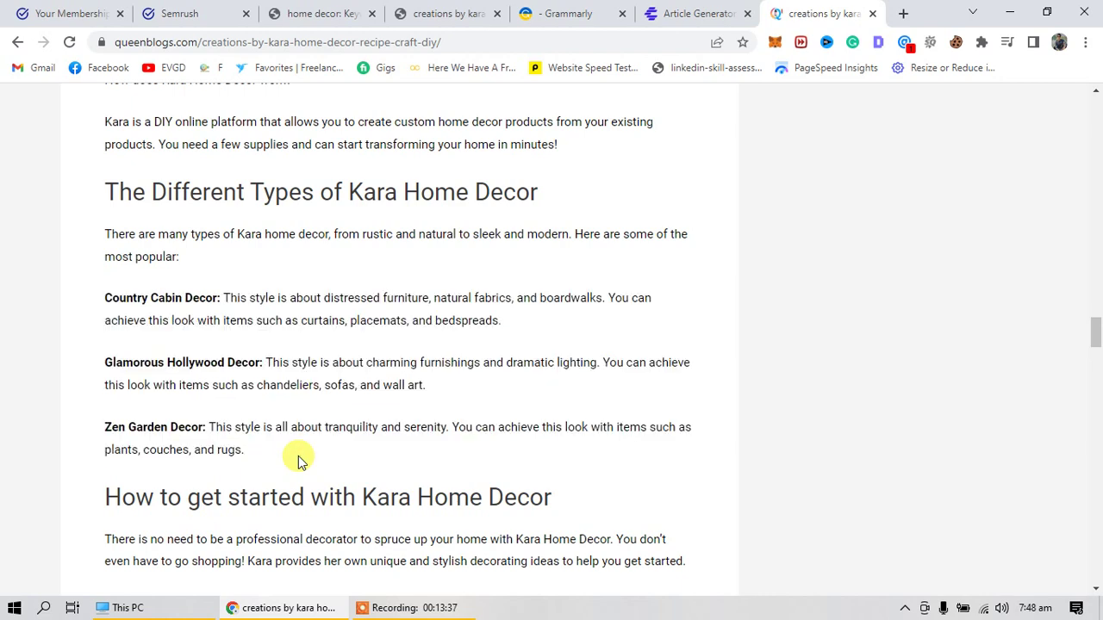
pyautogui.moveTo(104, 296); pyautogui.dragTo(225, 487)
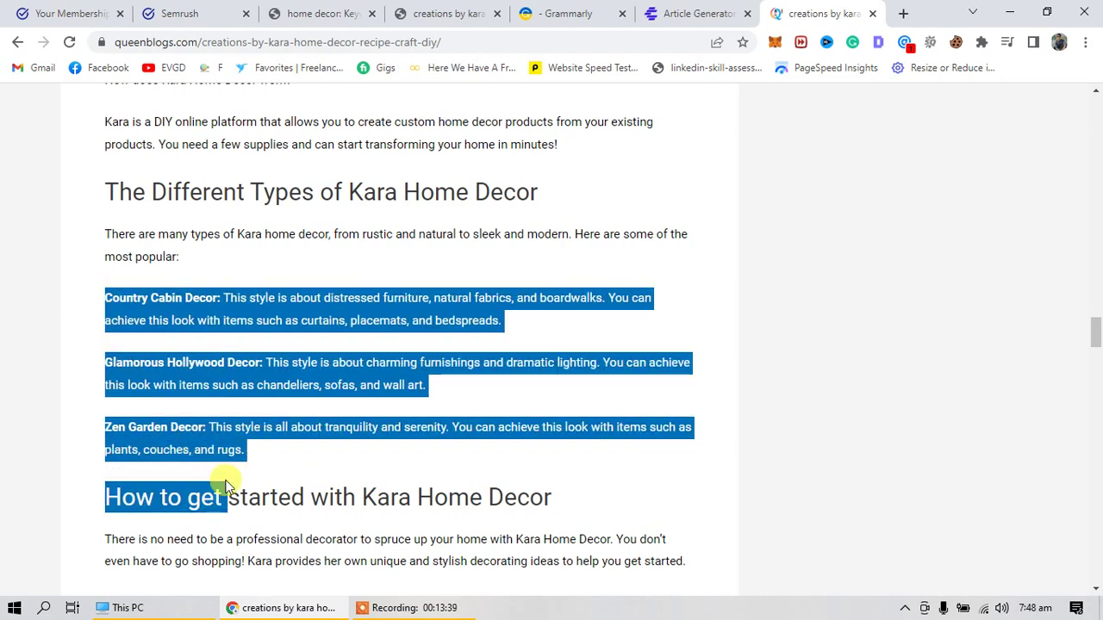
pyautogui.click(307, 422)
pyautogui.moveTo(138, 234); pyautogui.dragTo(317, 249)
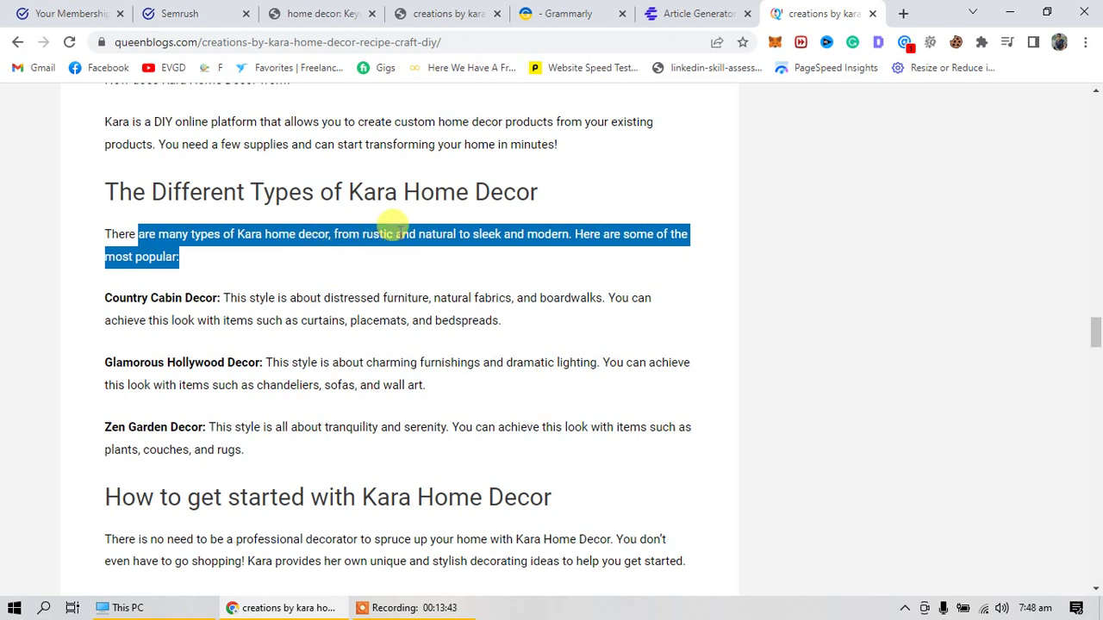
pyautogui.click(450, 236)
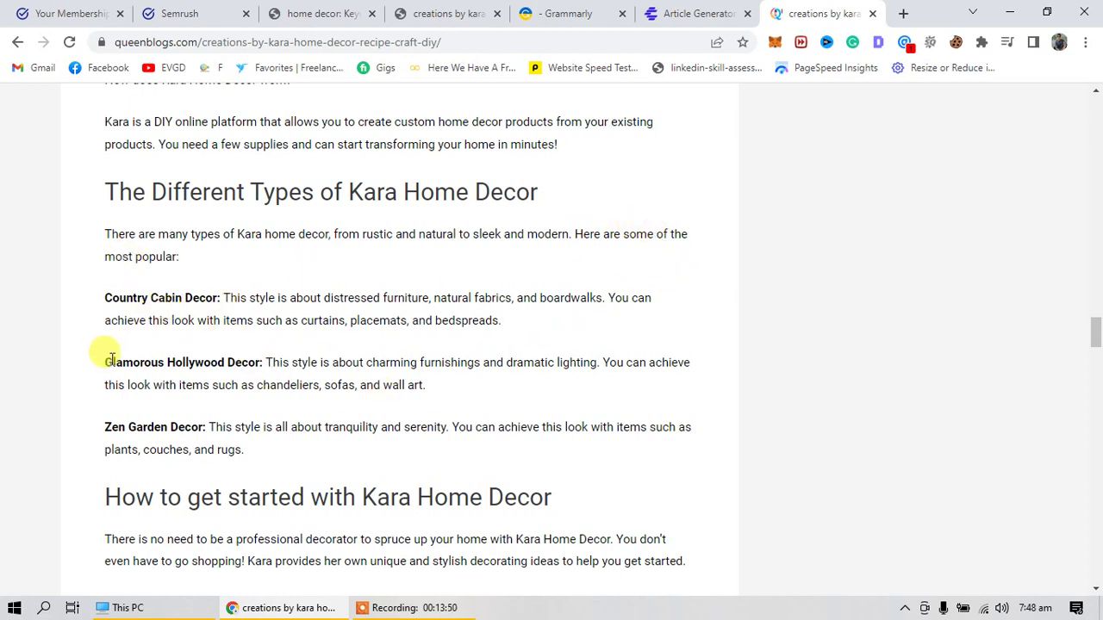
pyautogui.moveTo(107, 362); pyautogui.dragTo(263, 363)
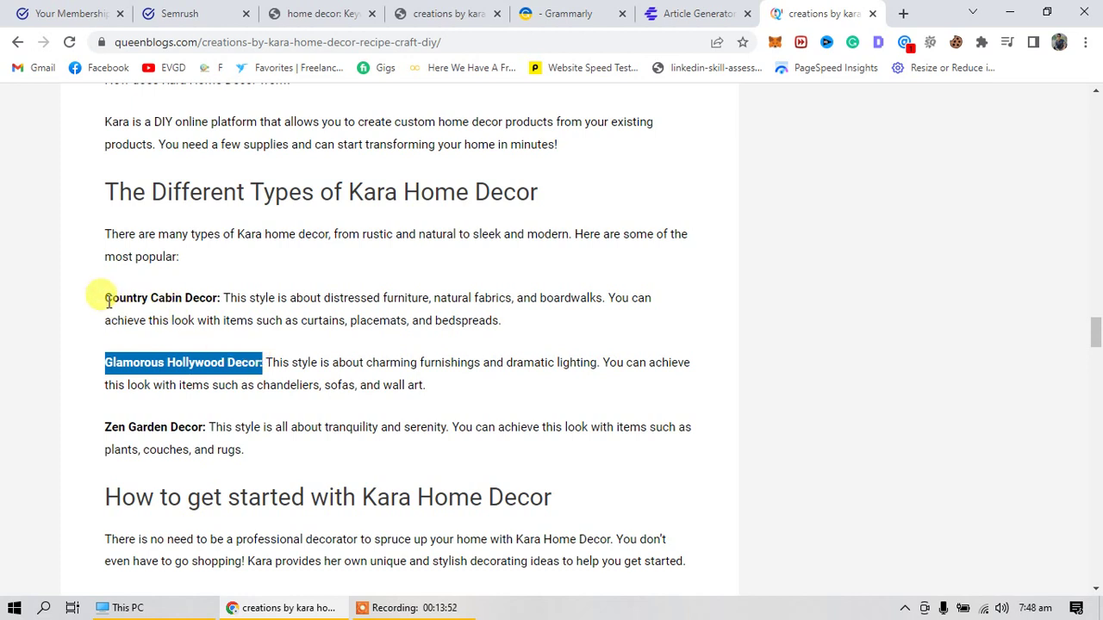
pyautogui.moveTo(107, 301); pyautogui.dragTo(220, 297)
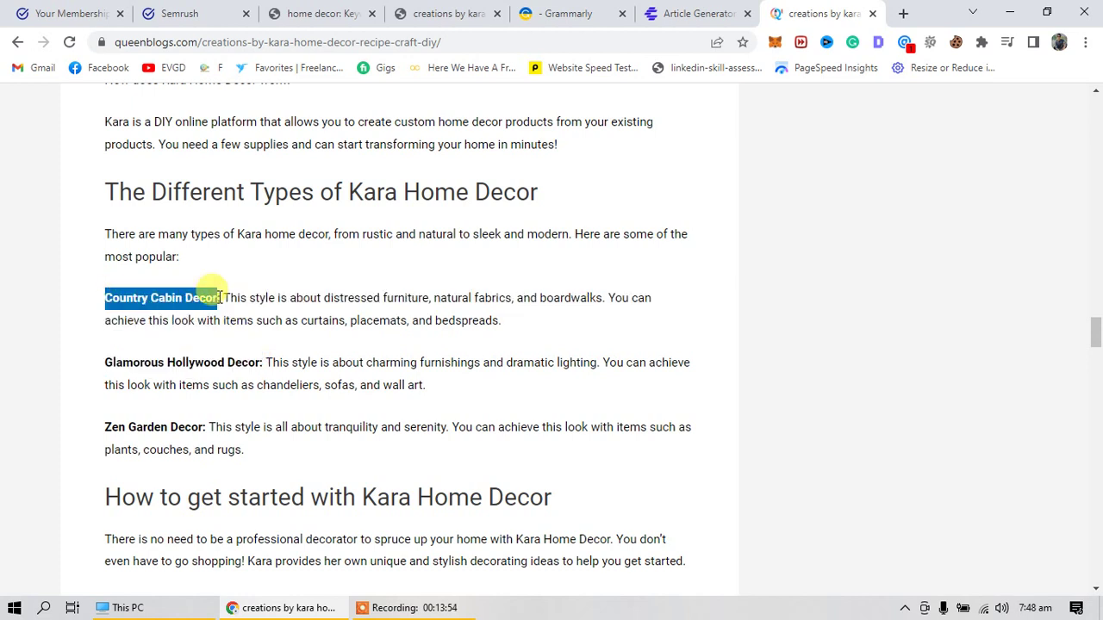
pyautogui.click(110, 295)
pyautogui.click(205, 298)
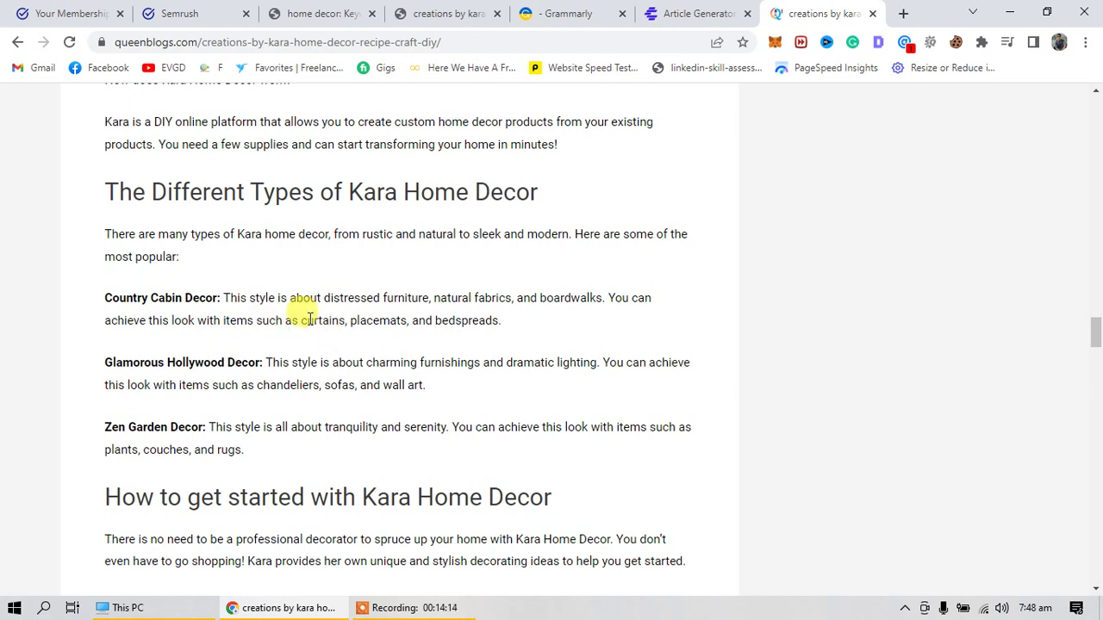
pyautogui.moveTo(300, 320); pyautogui.dragTo(556, 320)
pyautogui.click(554, 318)
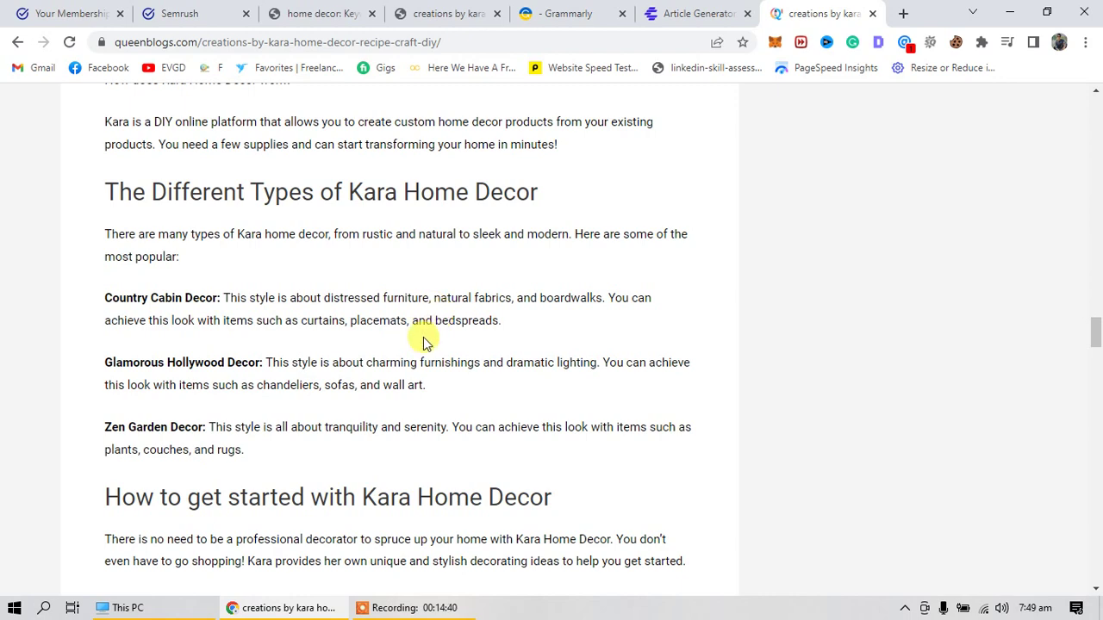
pyautogui.moveTo(223, 298); pyautogui.dragTo(380, 300)
pyautogui.scroll(5, 475, 370)
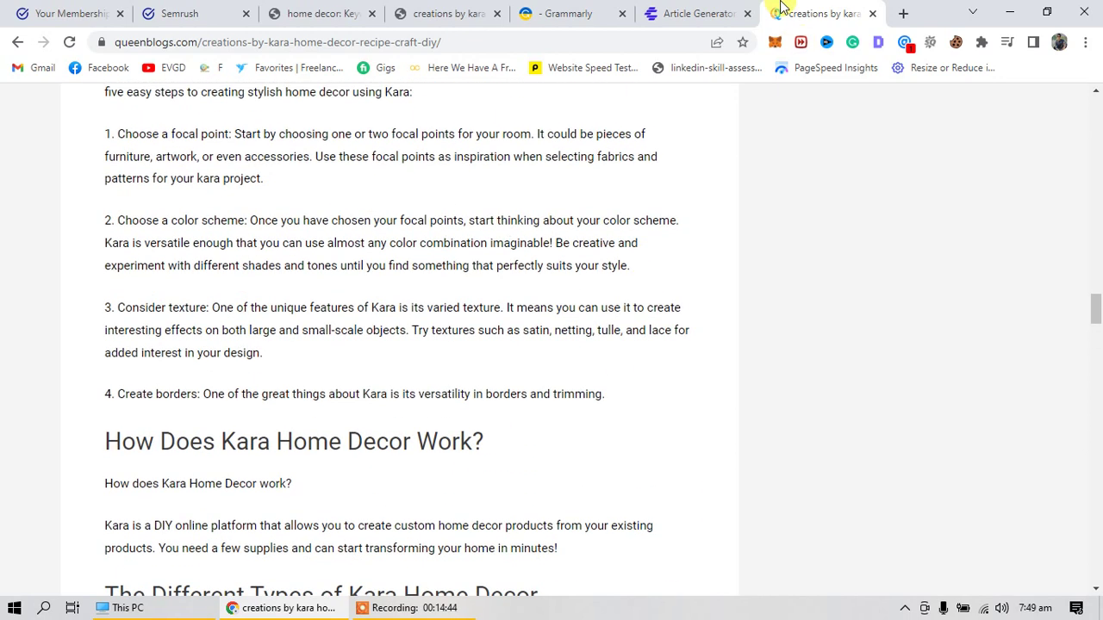
# Step: Copy the entire generated article from Copymatic and replace all text in the Grammarly document with it
pyautogui.click(702, 13)
pyautogui.click(429, 303)
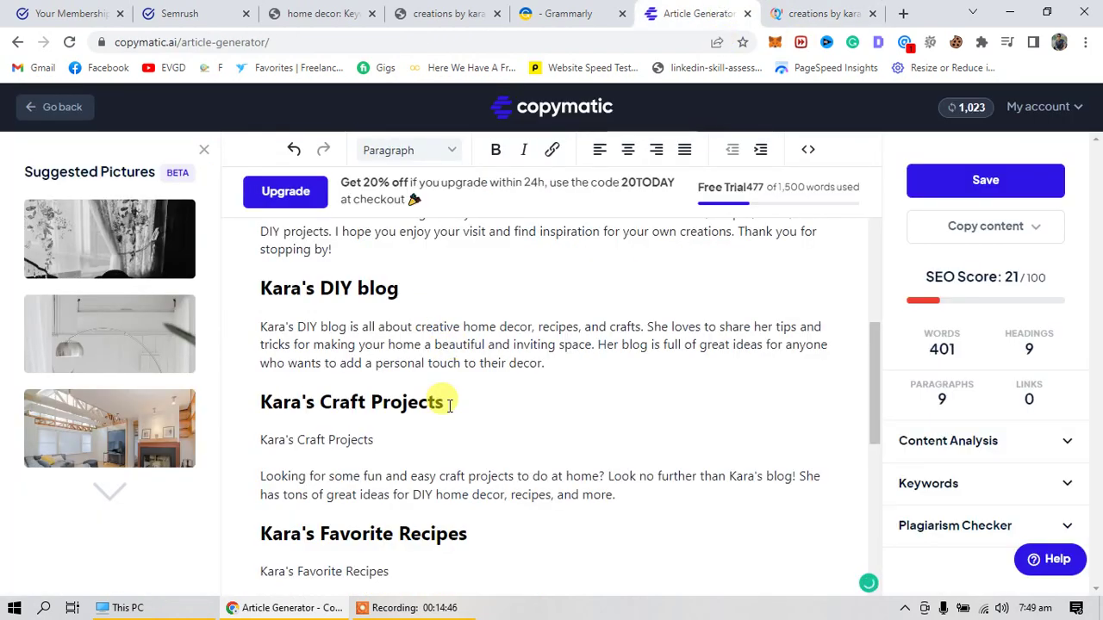
pyautogui.hotkey('ctrl', 'a')
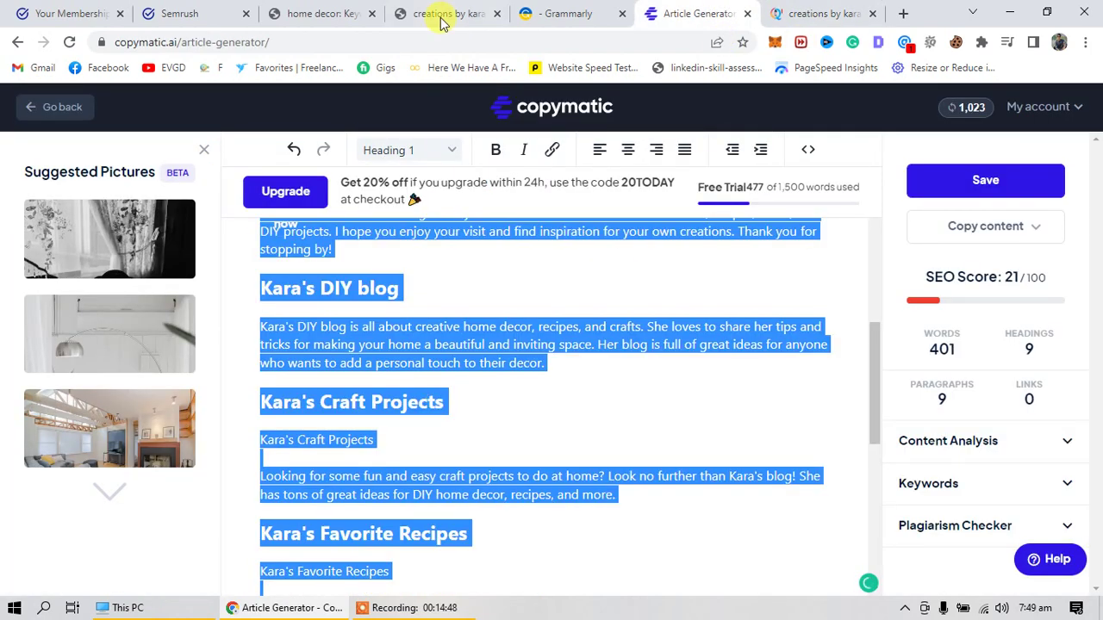
pyautogui.click(543, 13)
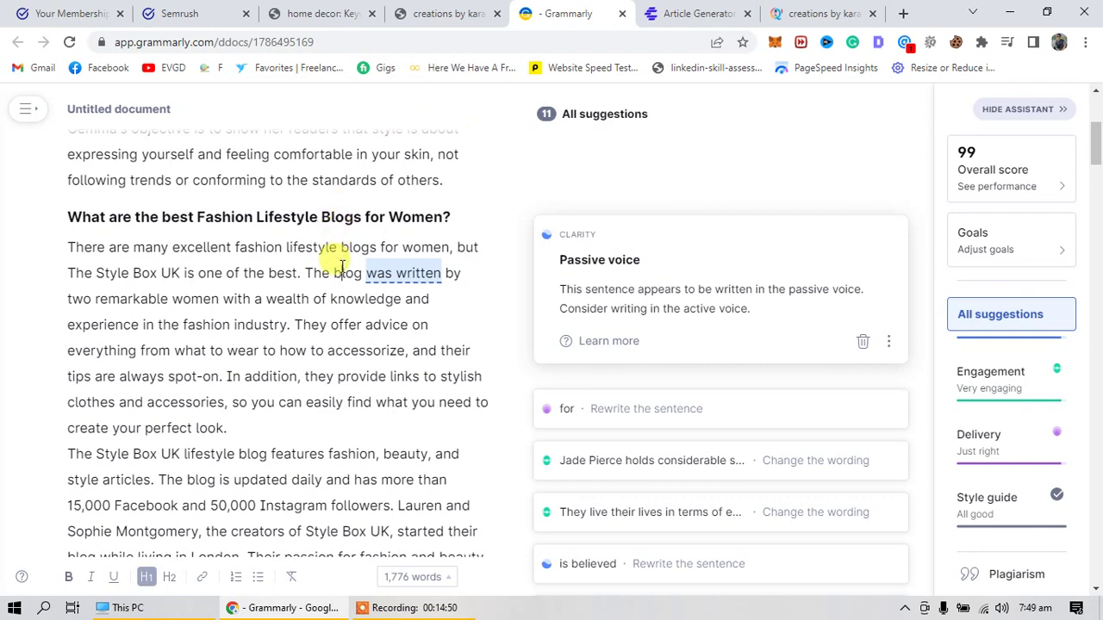
pyautogui.scroll(4, 319, 284)
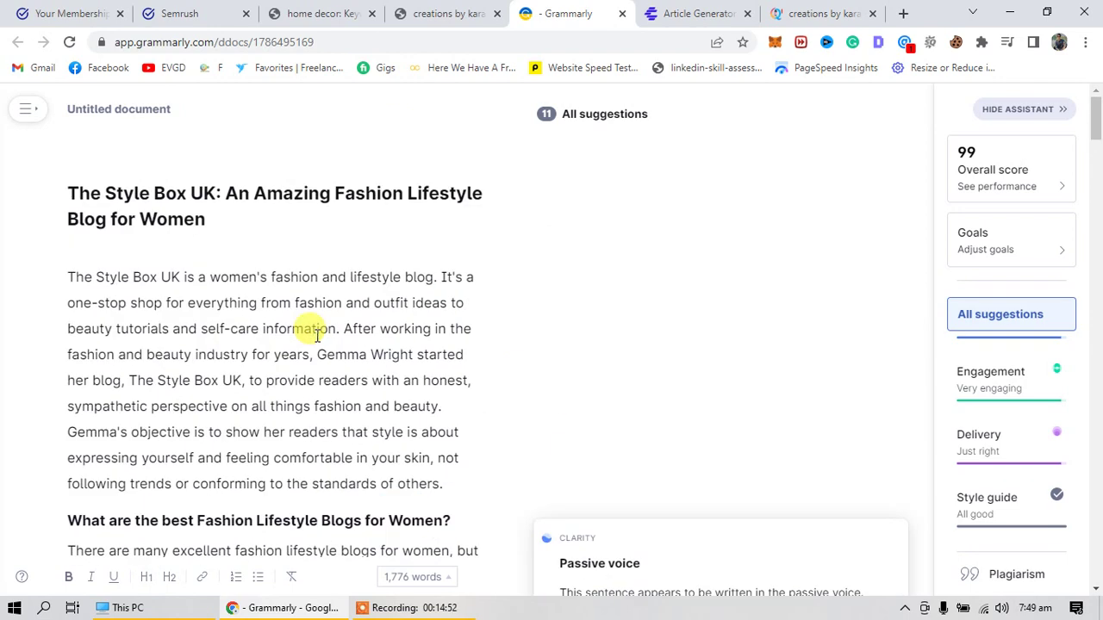
pyautogui.hotkey('ctrl', 'a')
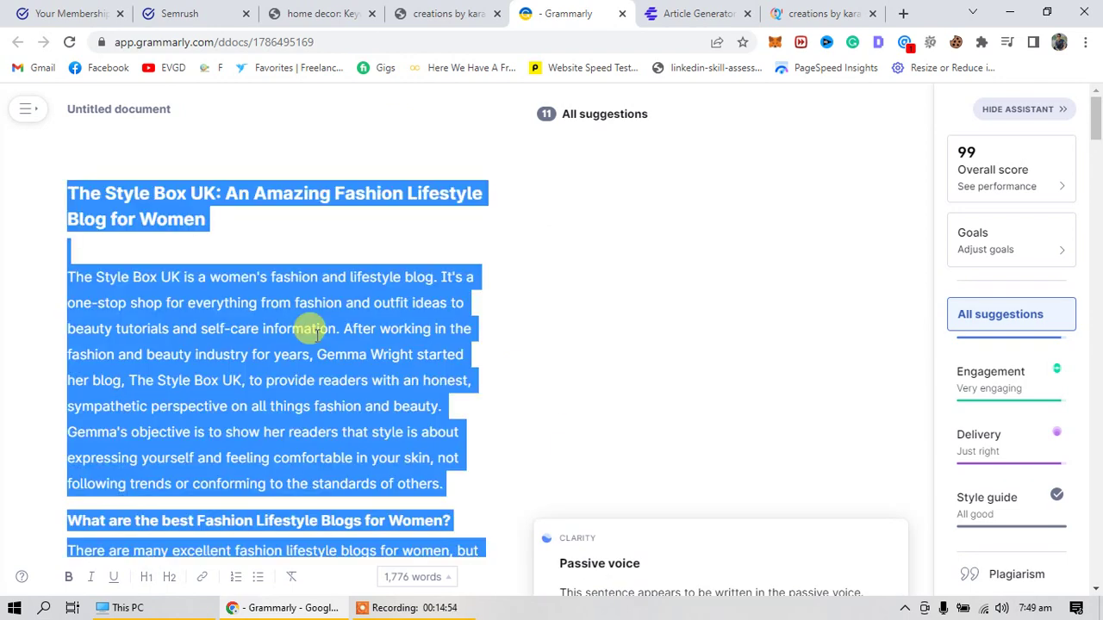
pyautogui.press('BackSpace')
pyautogui.hotkey('ctrl', 'v')
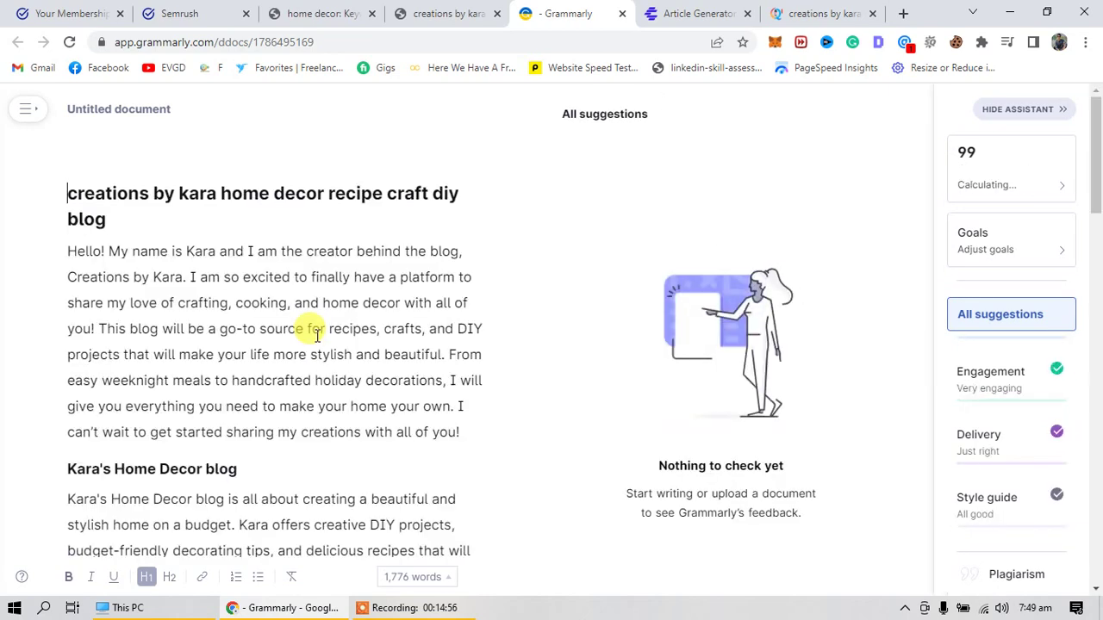
# Step: Back in the Copymatic article, add a new line reading "FAQ" below the conclusion paragraph
pyautogui.click(721, 14)
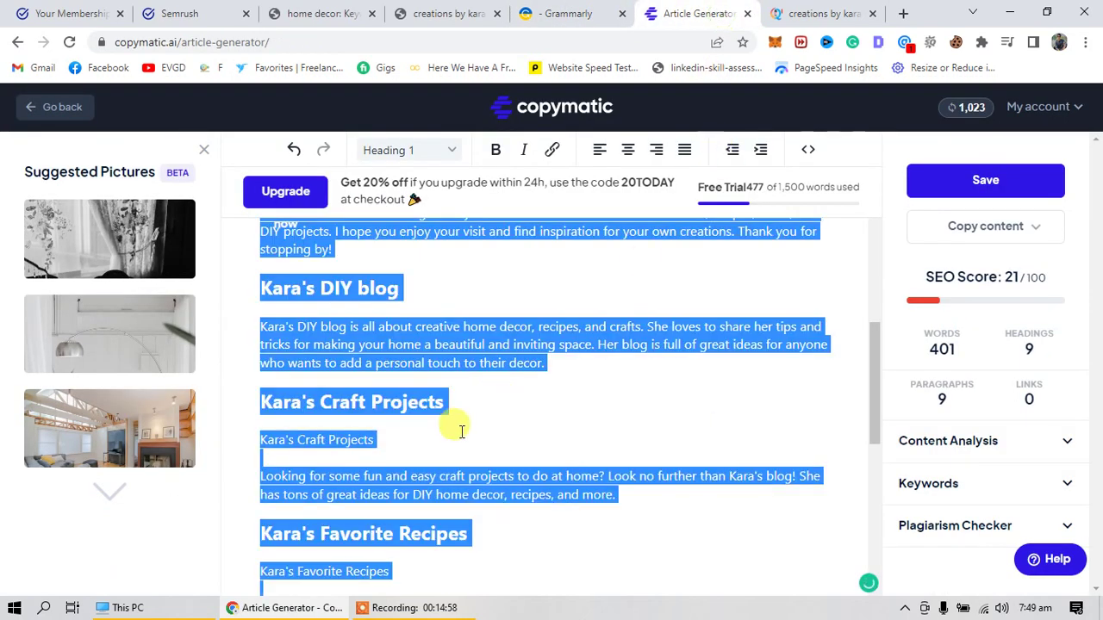
pyautogui.scroll(-10, 656, 500)
pyautogui.click(575, 520)
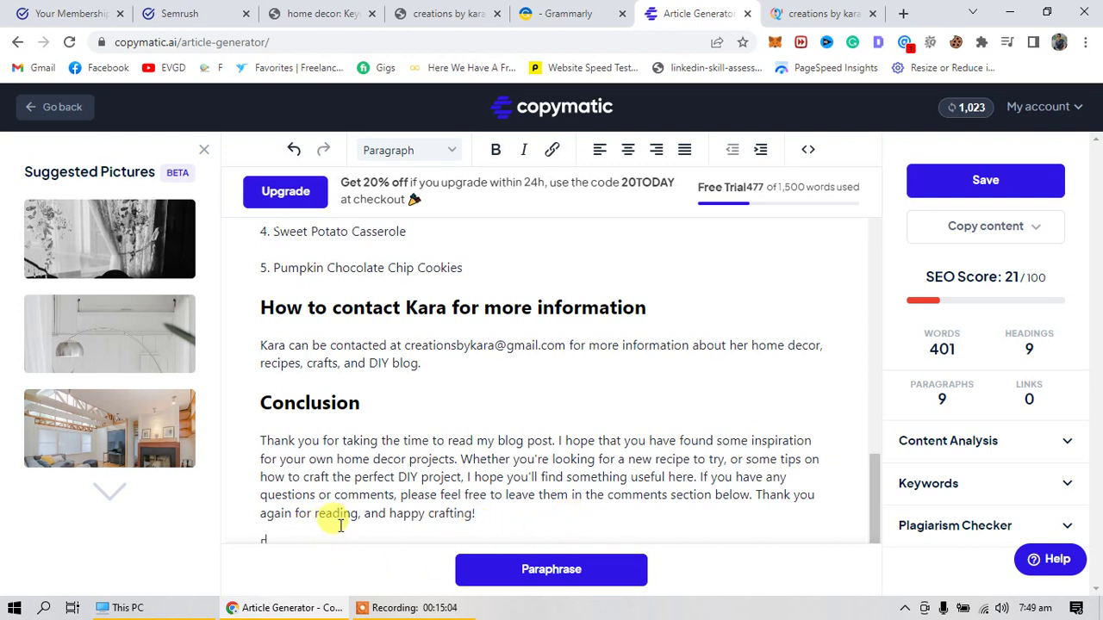
pyautogui.write('F')
pyautogui.scroll(-1, 341, 525)
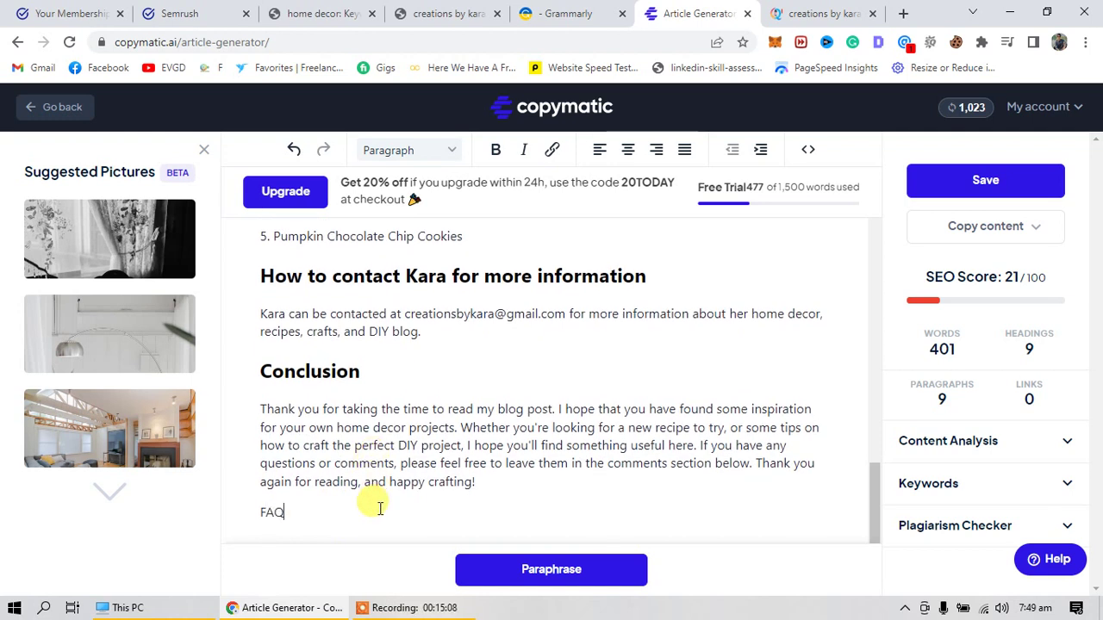
# Step: Change the new line below the conclusion to "FAQs" and format it as a Heading 3
pyautogui.write('AQs')
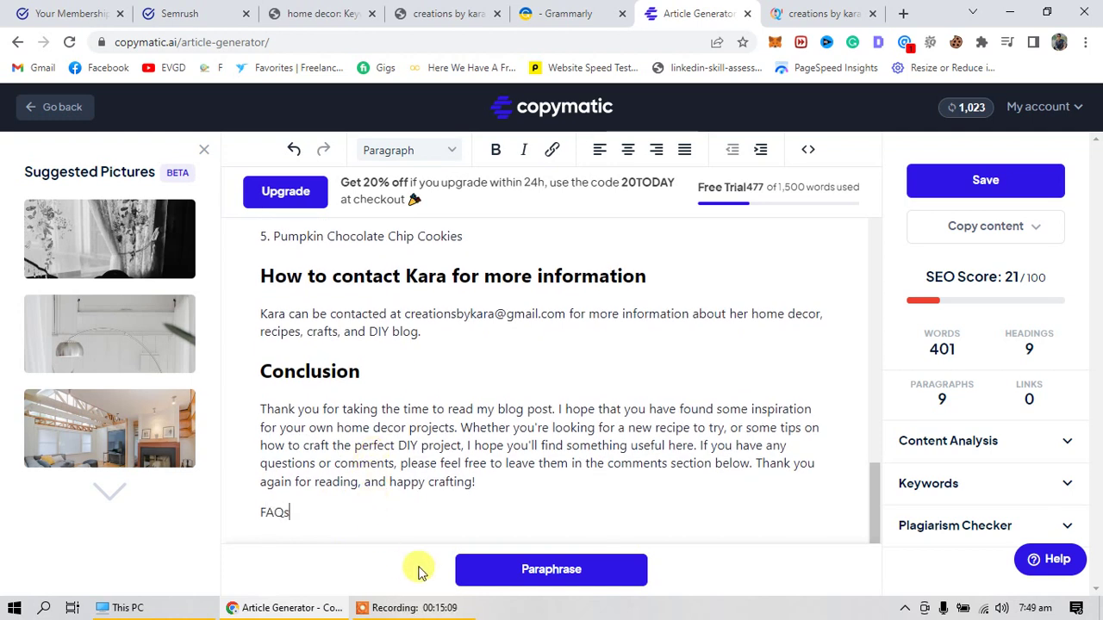
pyautogui.click(513, 564)
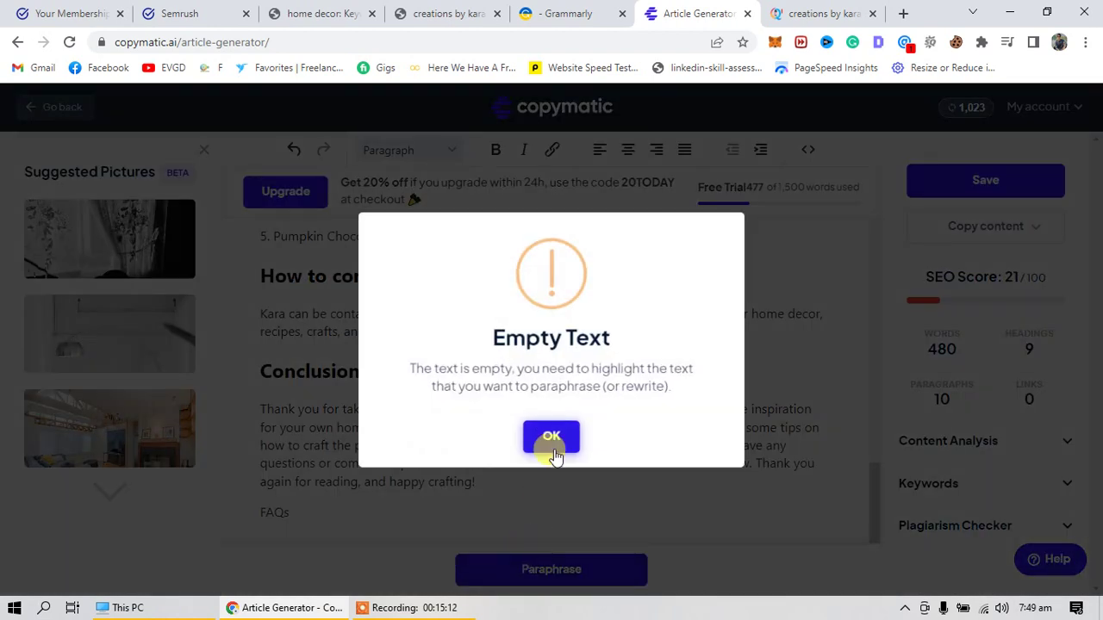
pyautogui.click(553, 439)
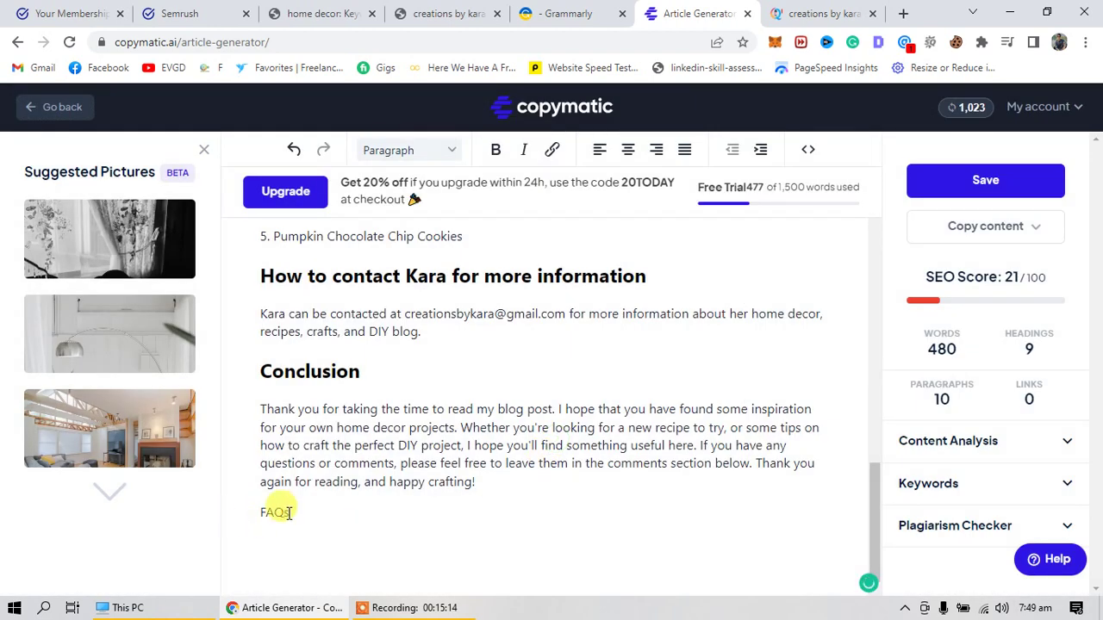
pyautogui.moveTo(292, 514); pyautogui.dragTo(251, 524)
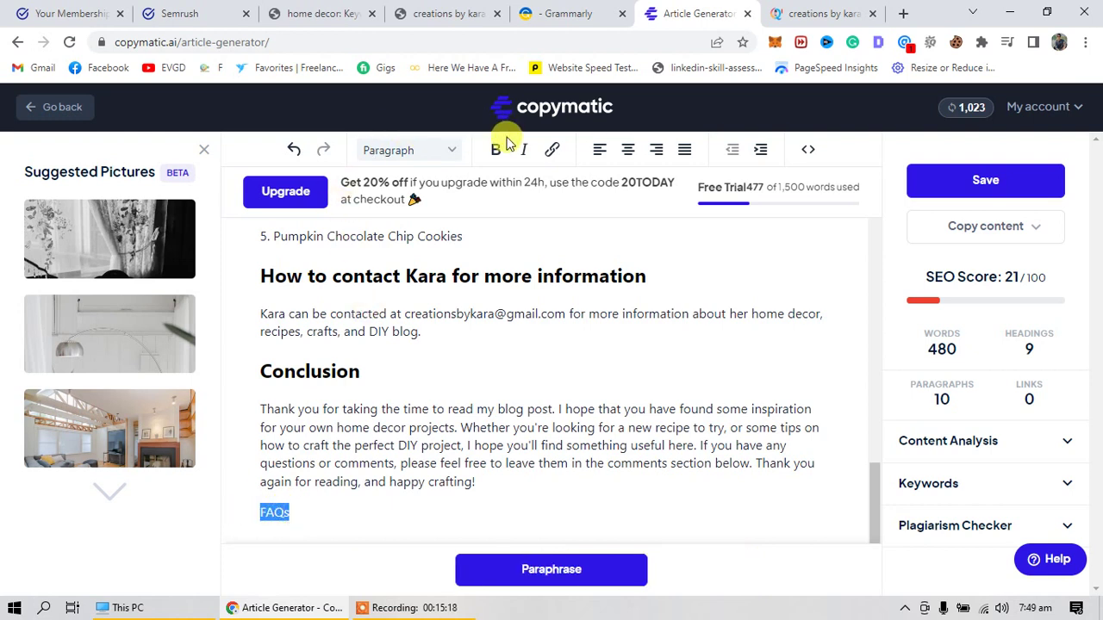
pyautogui.click(449, 159)
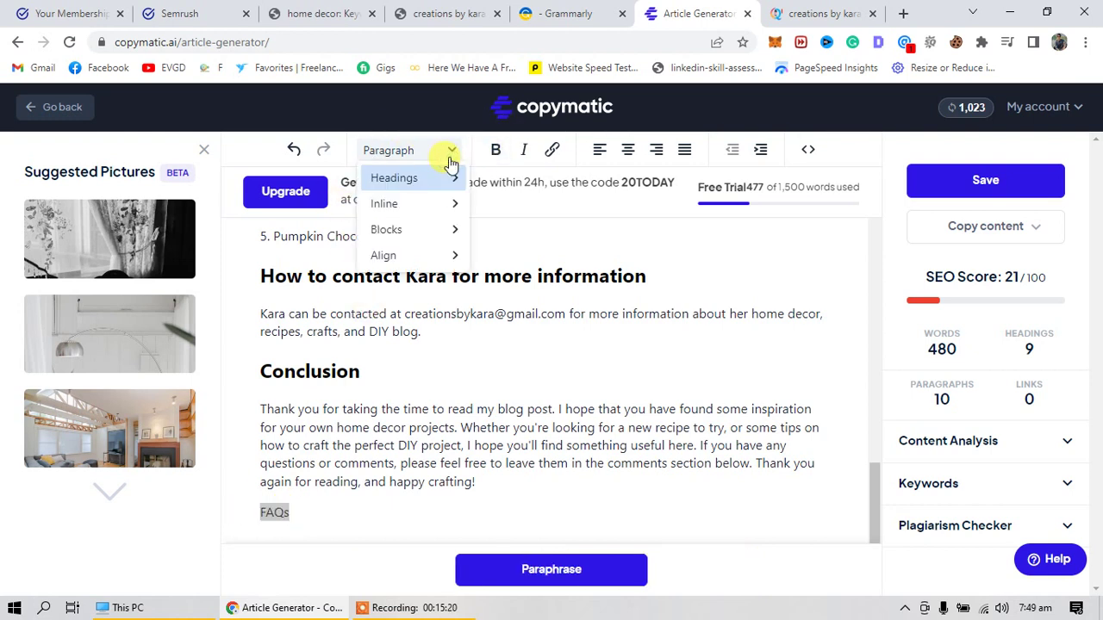
pyautogui.moveTo(454, 178)
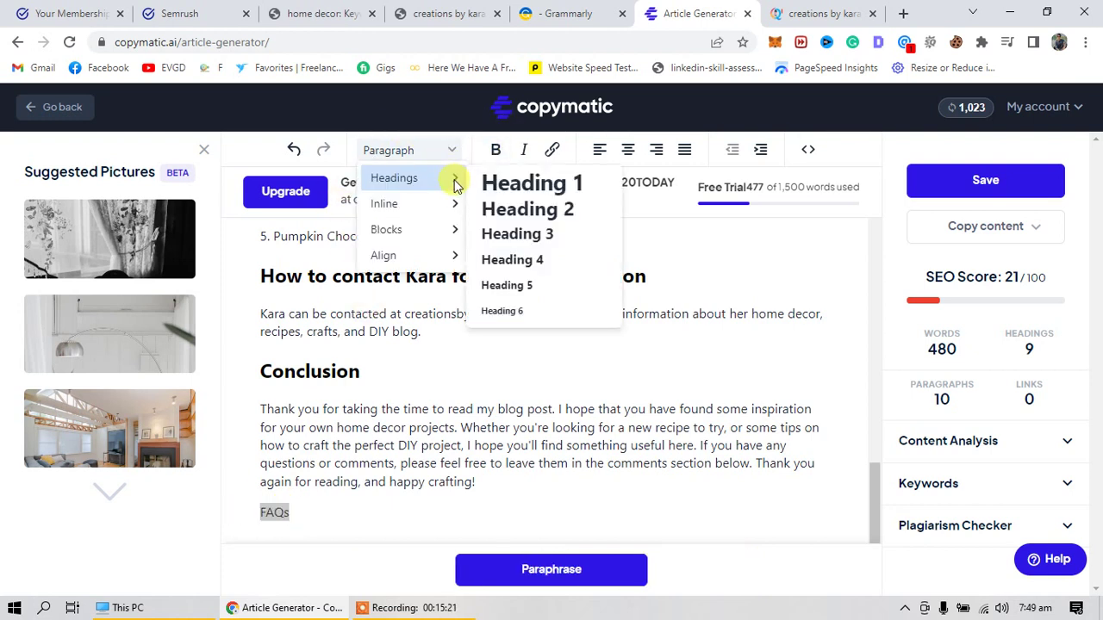
pyautogui.click(499, 234)
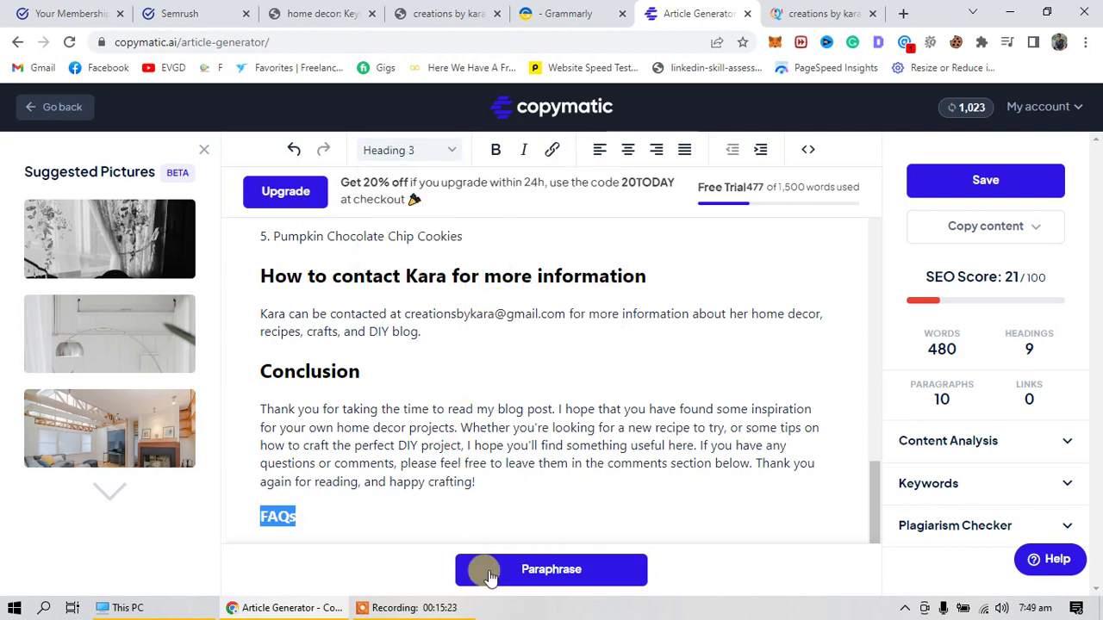
# Step: Start a new line under the FAQs heading and try to have Copymatic write more content there twice
pyautogui.click(349, 509)
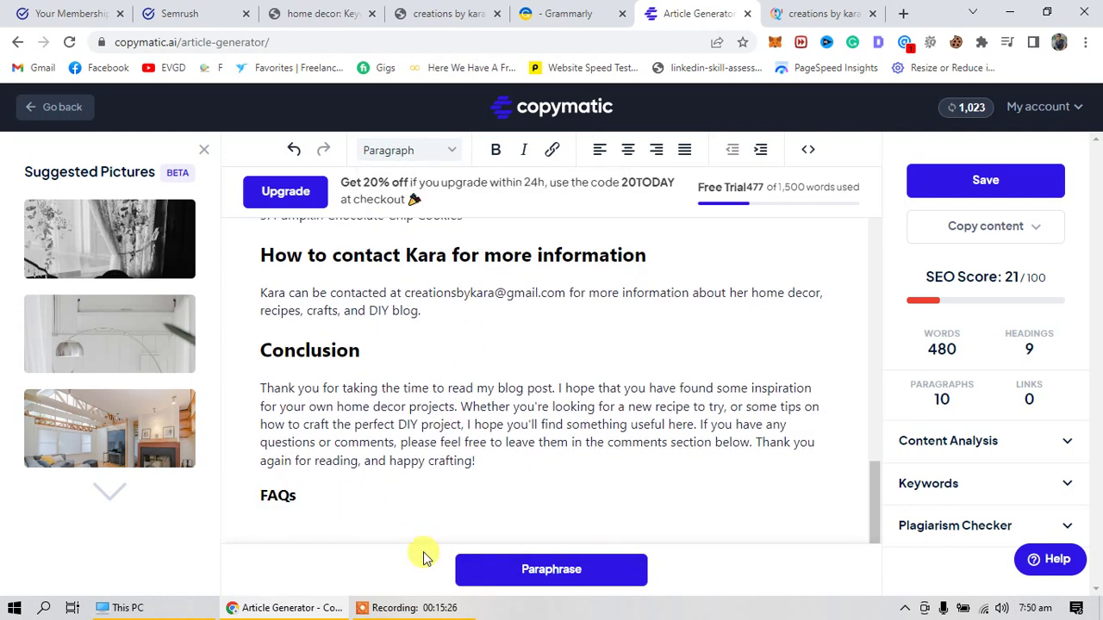
pyautogui.click(349, 474)
pyautogui.press('Return')
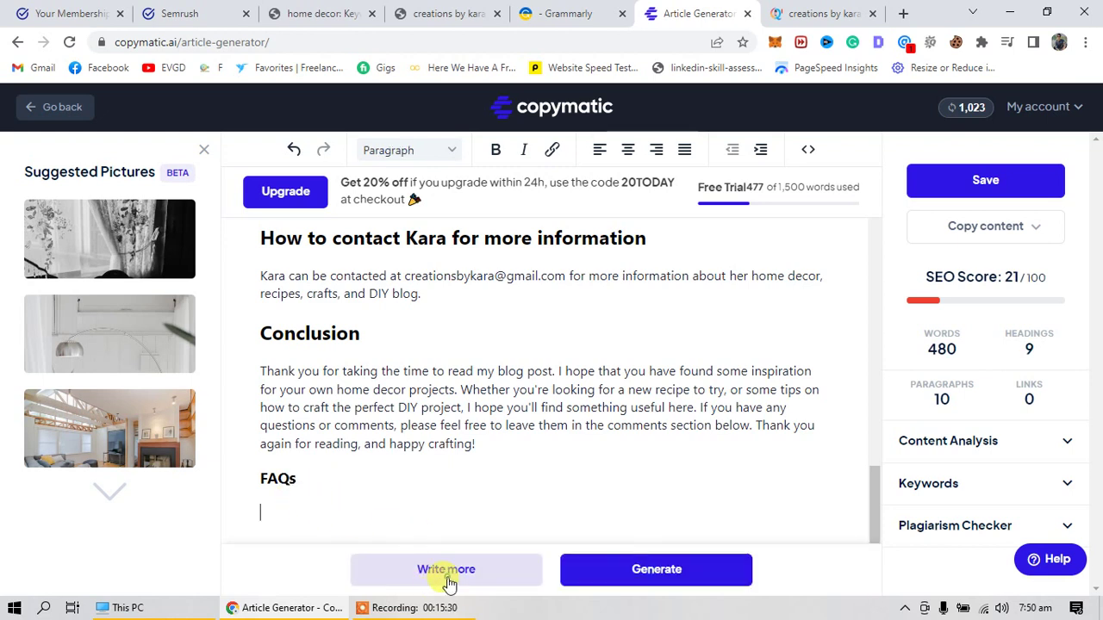
pyautogui.click(447, 579)
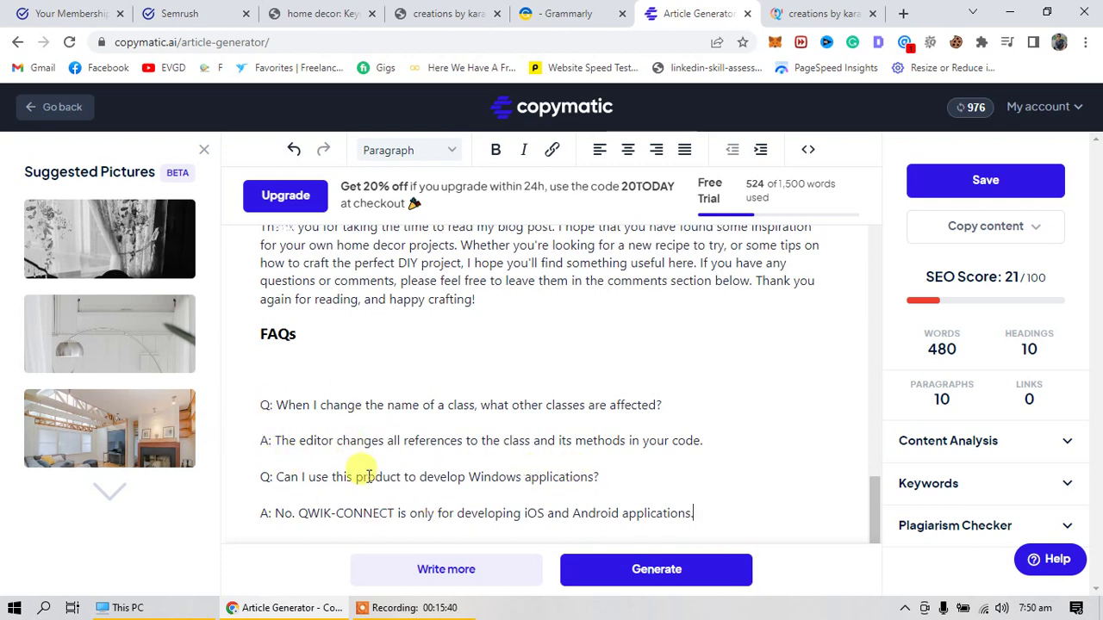
pyautogui.click(512, 575)
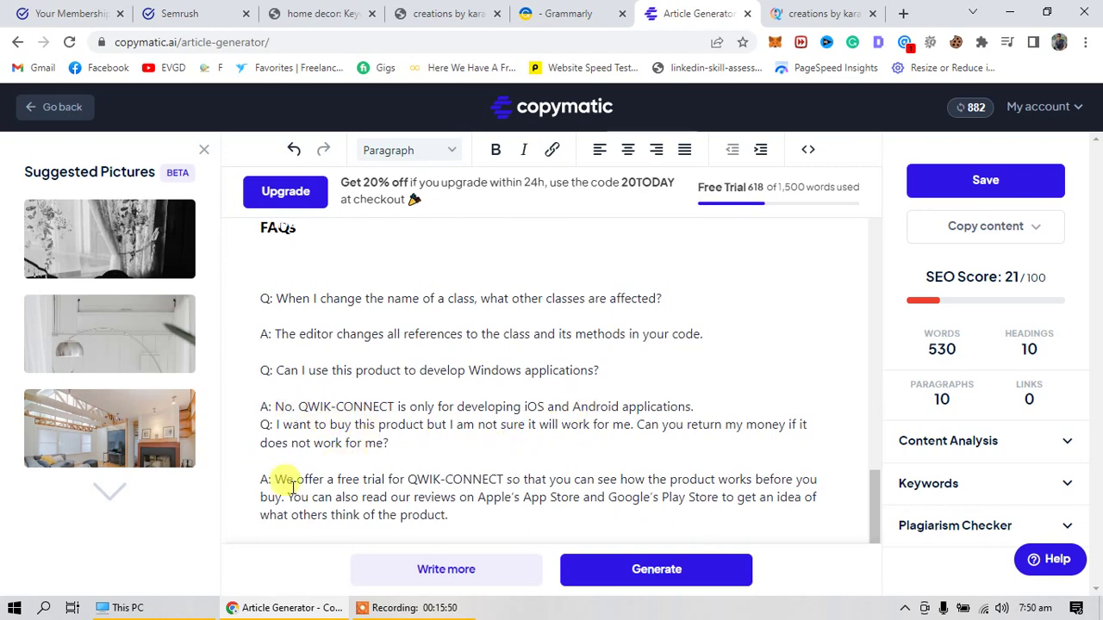
# Step: Delete all the generated question-and-answer text under the FAQs heading
pyautogui.moveTo(448, 516); pyautogui.dragTo(240, 290)
pyautogui.press('BackSpace')
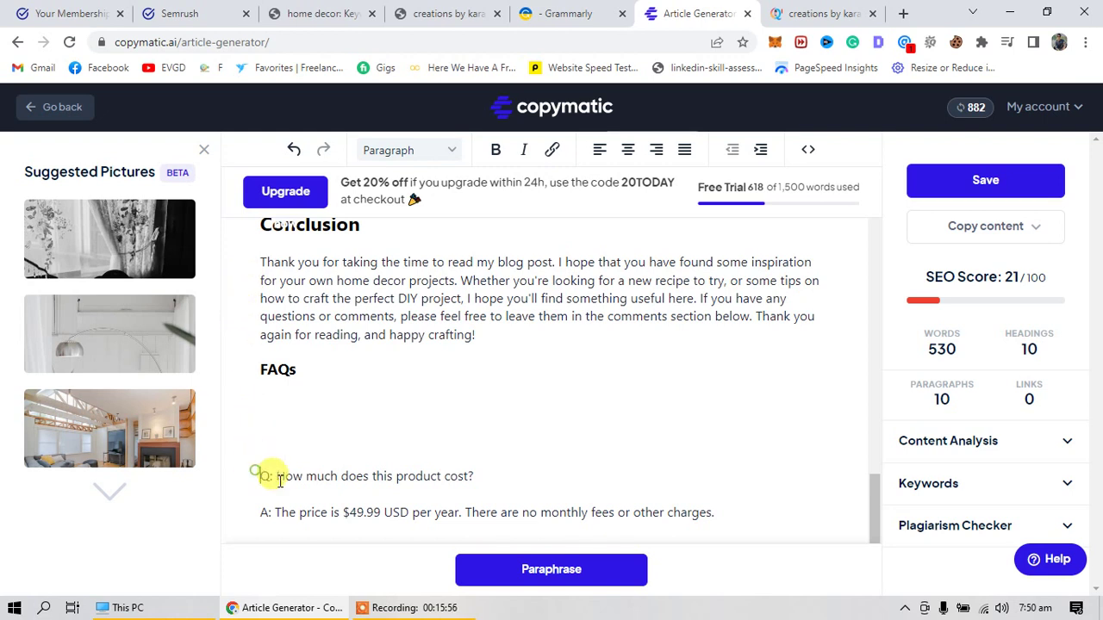
pyautogui.moveTo(260, 472); pyautogui.dragTo(853, 532)
pyautogui.press('BackSpace')
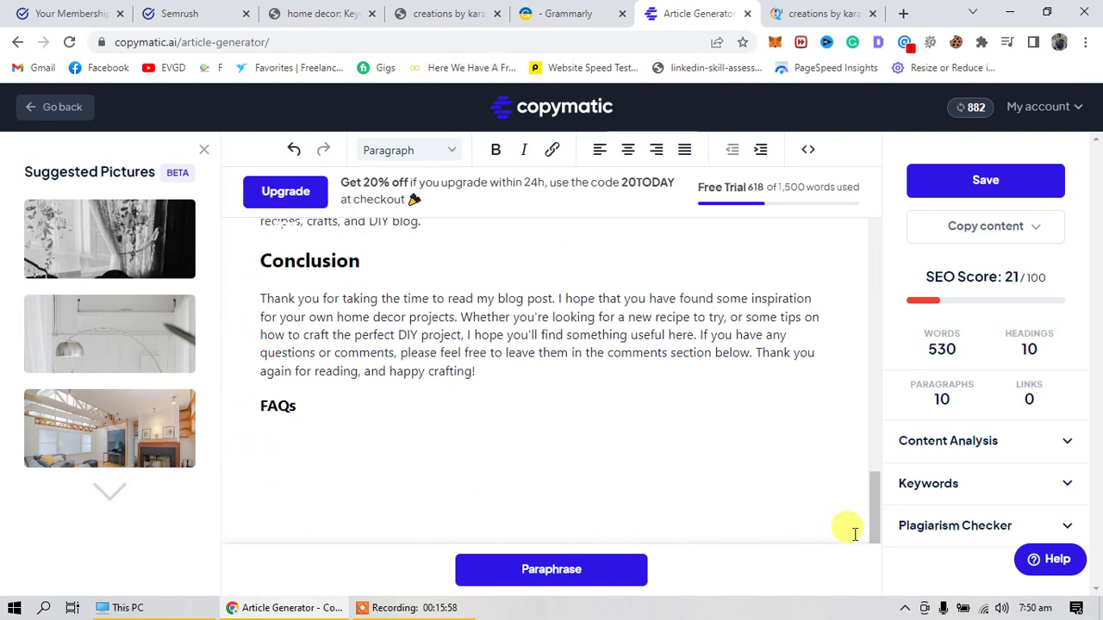
# Step: Switch to the Grammarly document and accept the spelling correction of "diy" to "DIY" in the title
pyautogui.scroll(3, 853, 534)
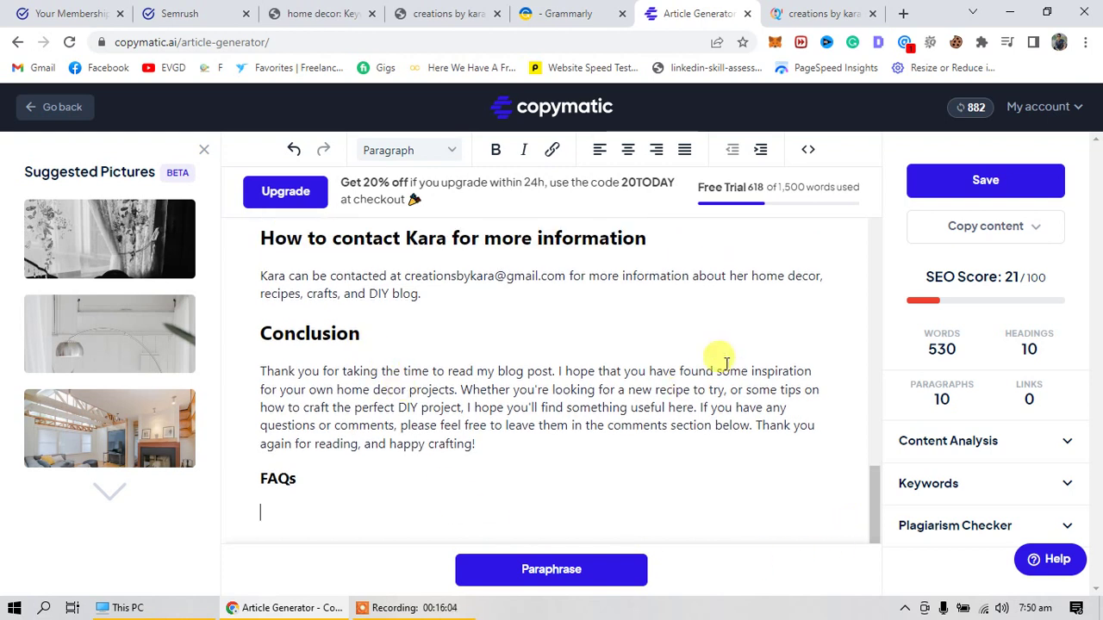
pyautogui.scroll(10, 253, 443)
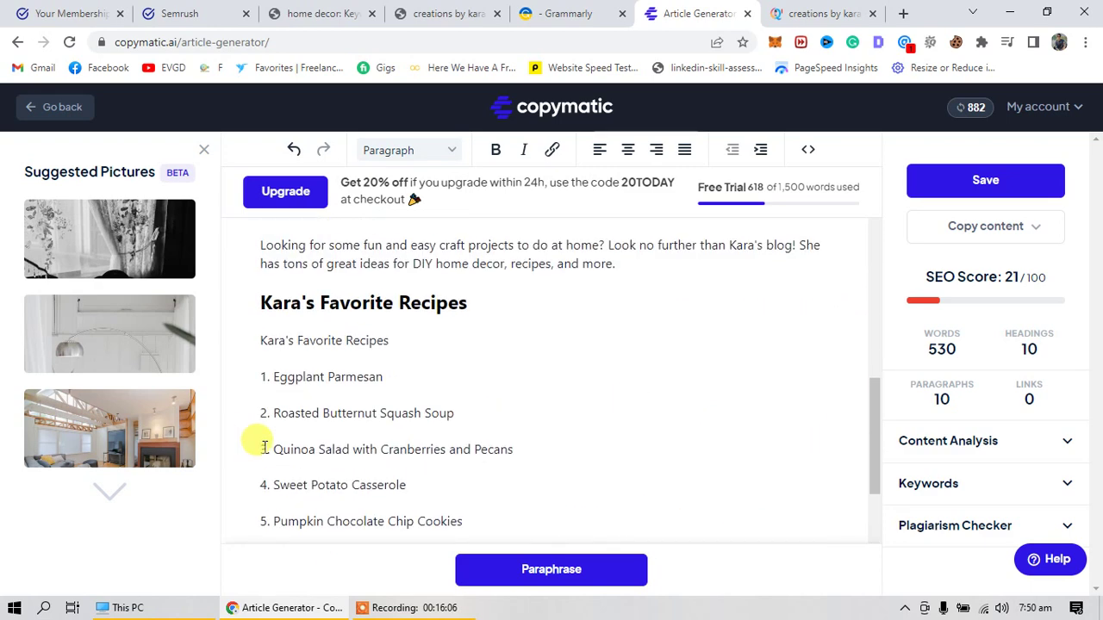
pyautogui.click(569, 13)
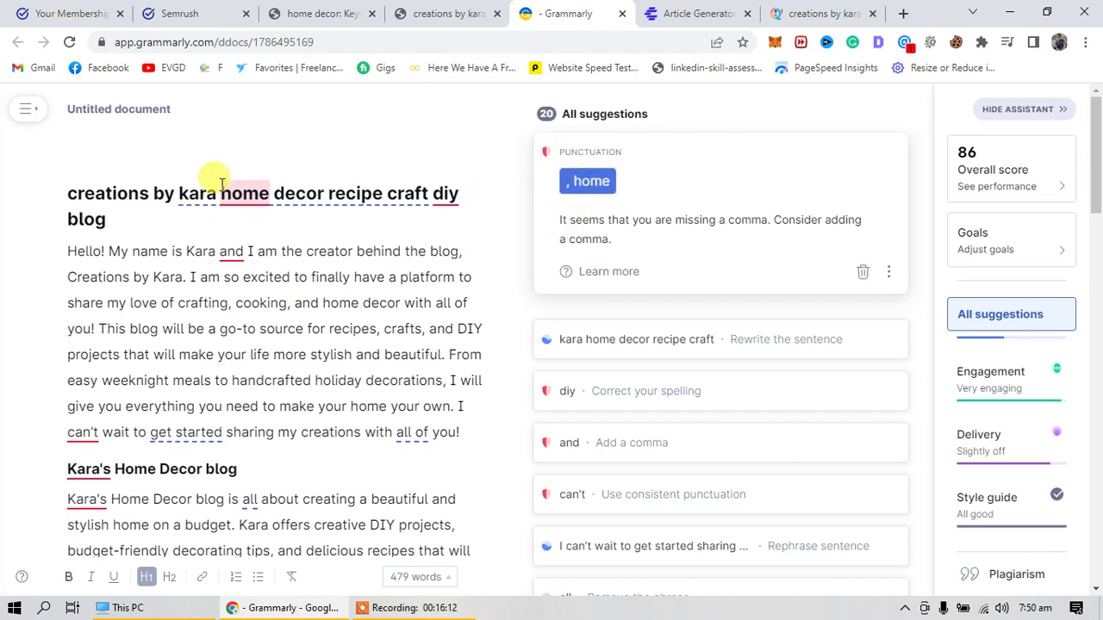
pyautogui.tripleClick(73, 202)
pyautogui.click(573, 340)
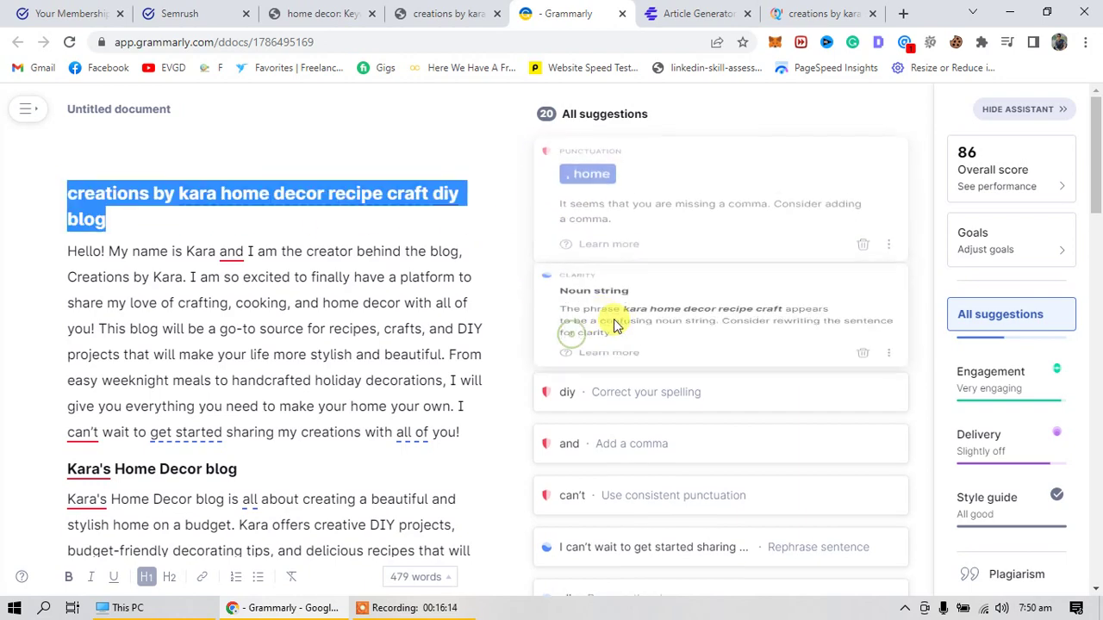
pyautogui.click(576, 355)
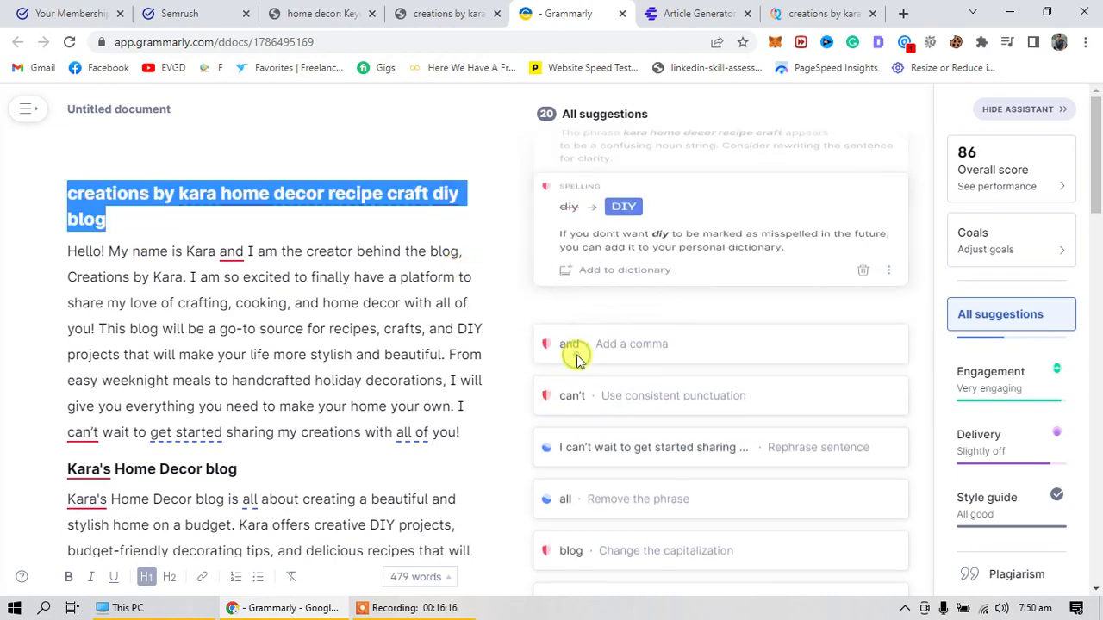
pyautogui.click(623, 180)
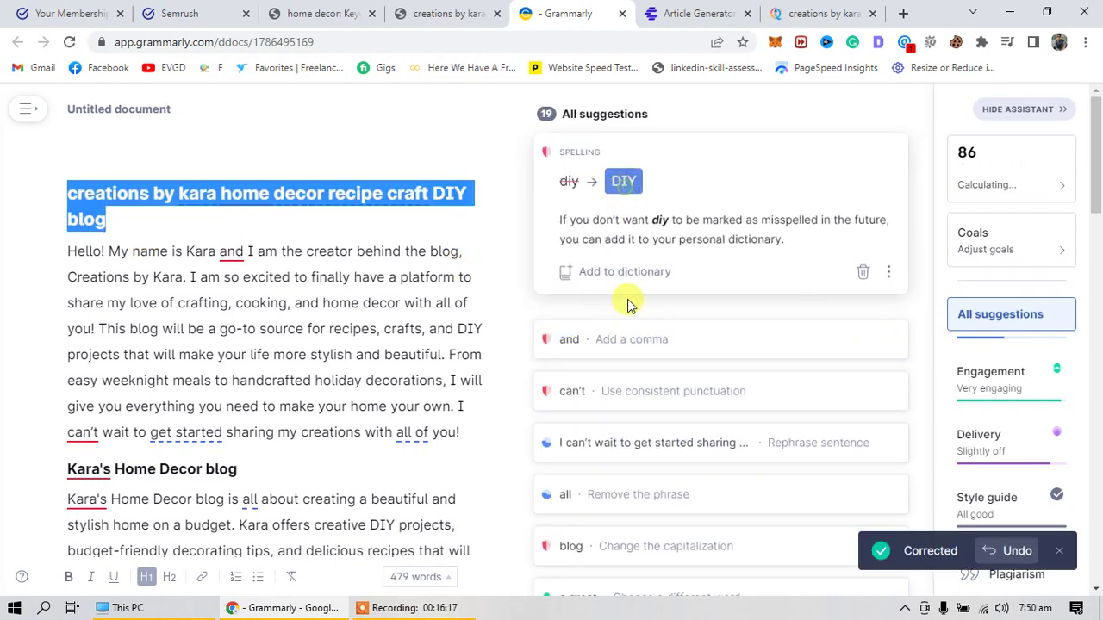
# Step: Work through the next suggestions: add the comma before "and", dismiss the noun-string remark, change "behind" to "of", and update all apostrophes to straight
pyautogui.click(615, 344)
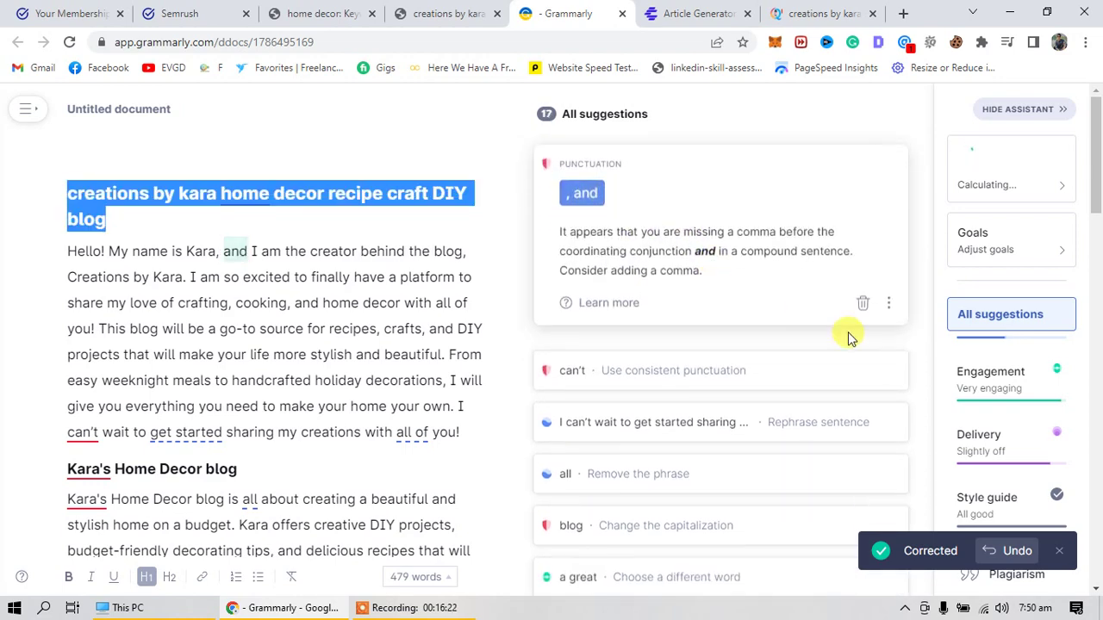
pyautogui.click(862, 284)
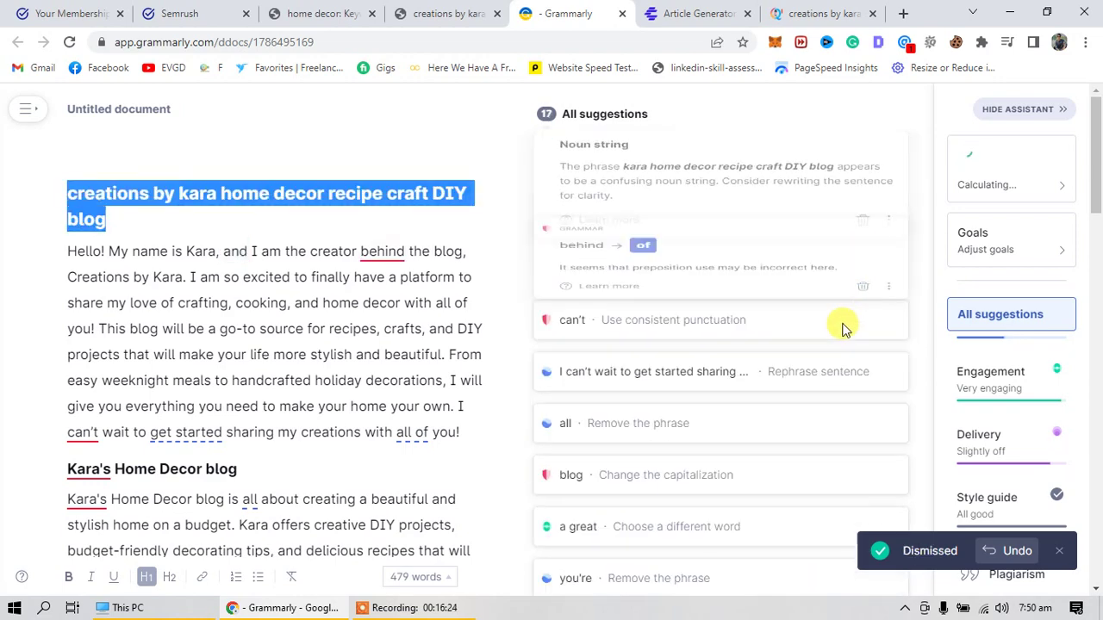
pyautogui.click(651, 208)
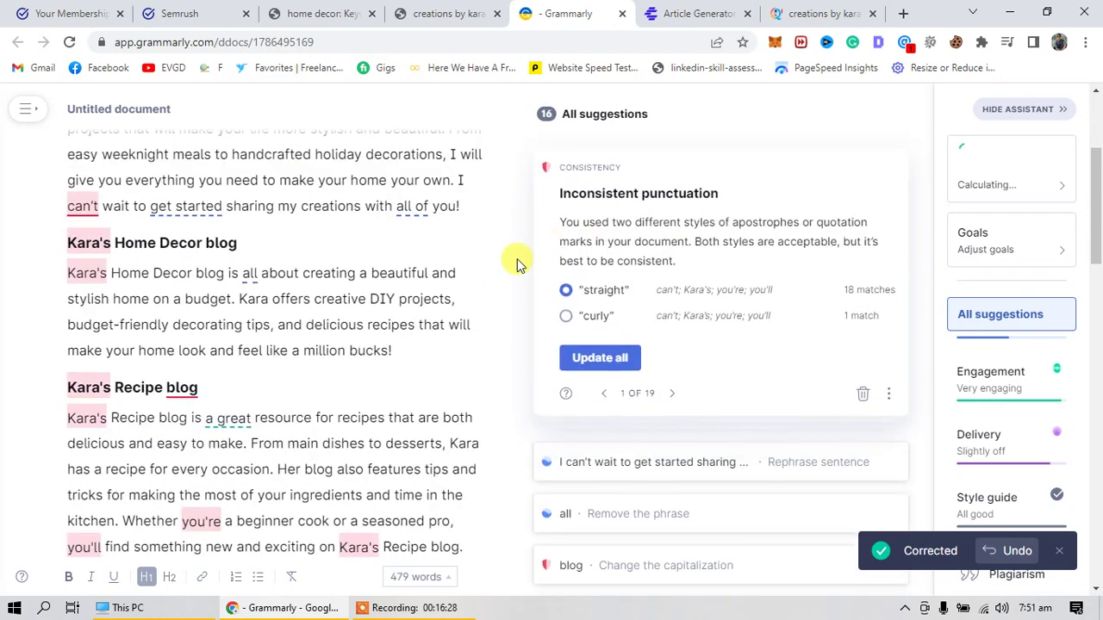
pyautogui.click(600, 359)
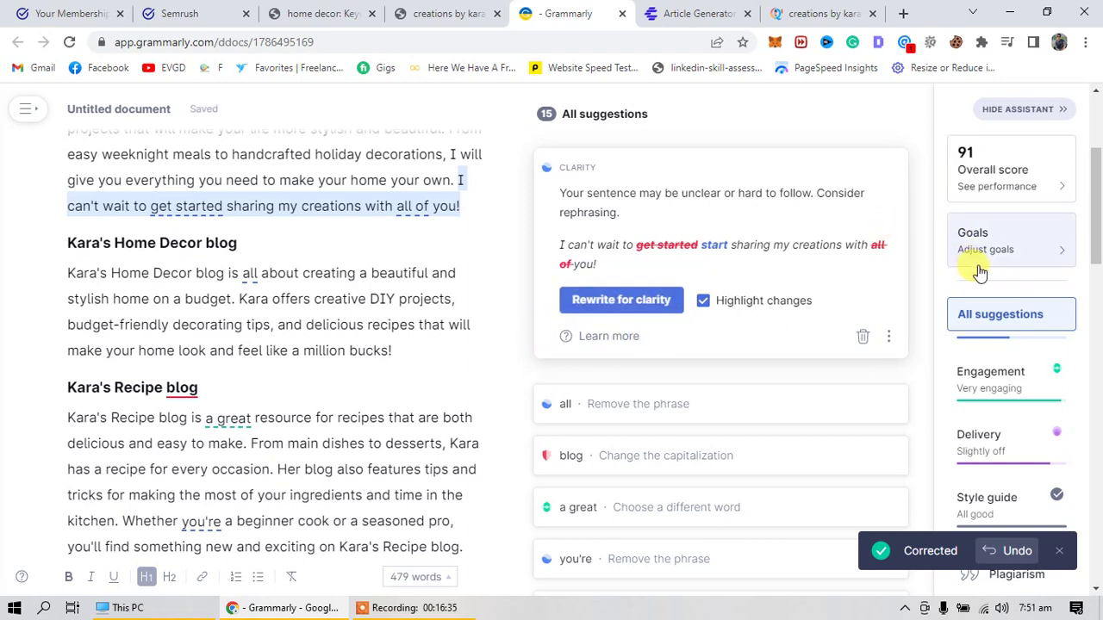
# Step: Review the document's performance report and the domain, intent, audience and formality options in its writing goals
pyautogui.click(1017, 191)
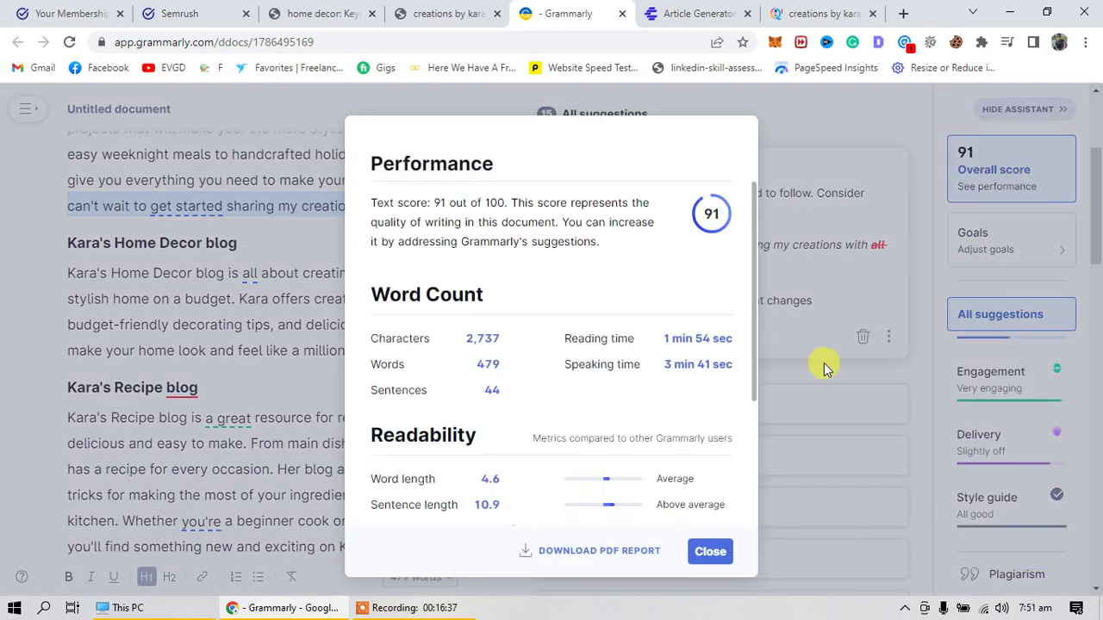
pyautogui.click(998, 189)
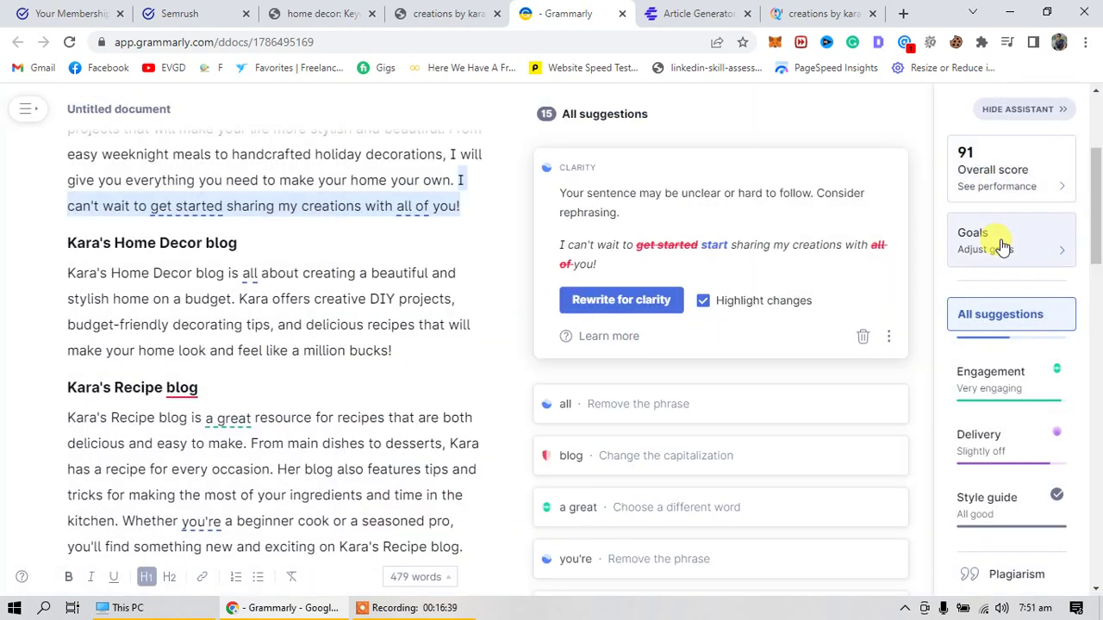
pyautogui.click(999, 241)
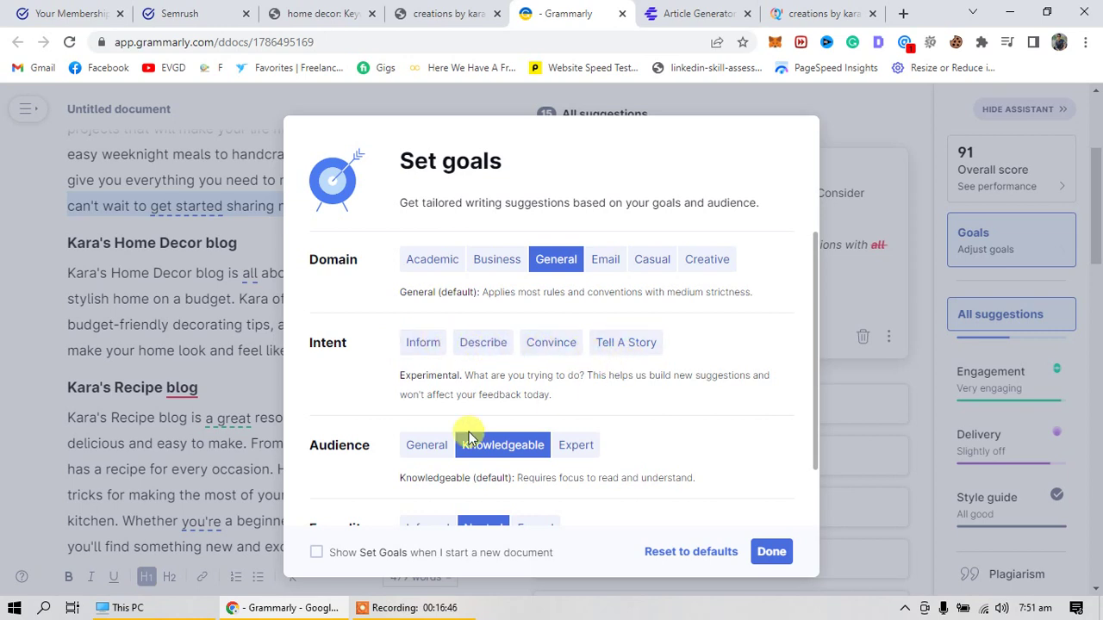
pyautogui.scroll(-2, 468, 441)
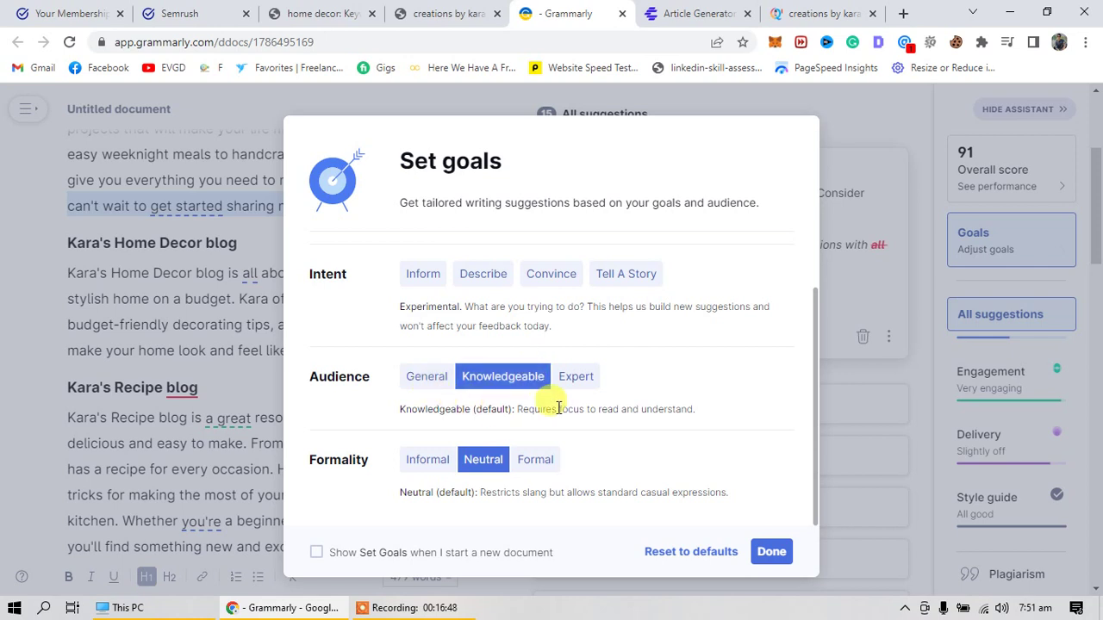
pyautogui.scroll(2, 527, 473)
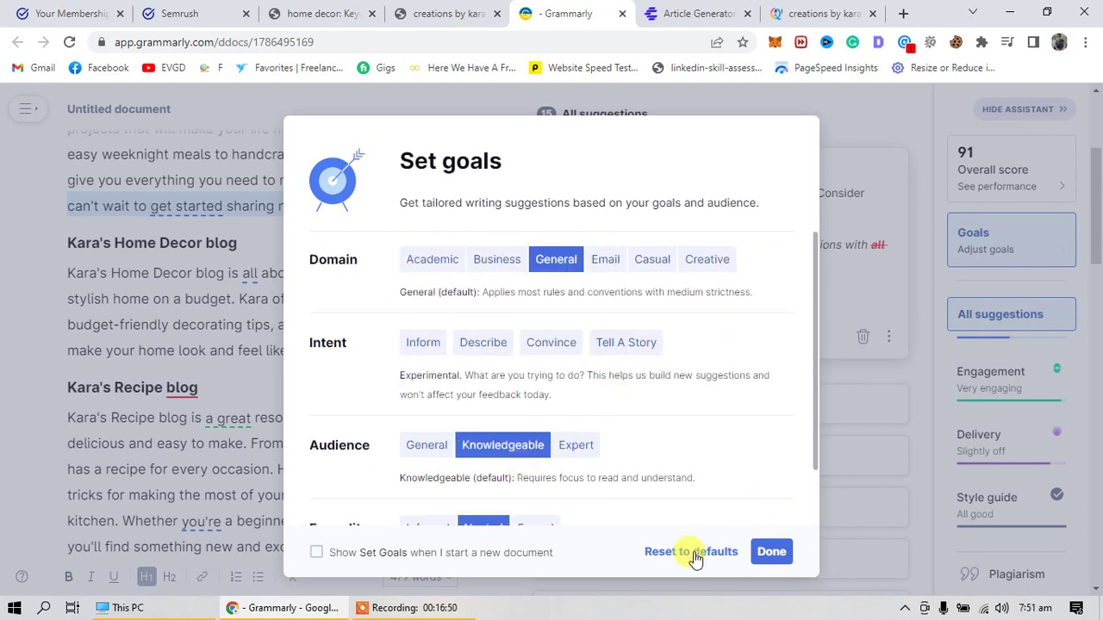
pyautogui.click(772, 554)
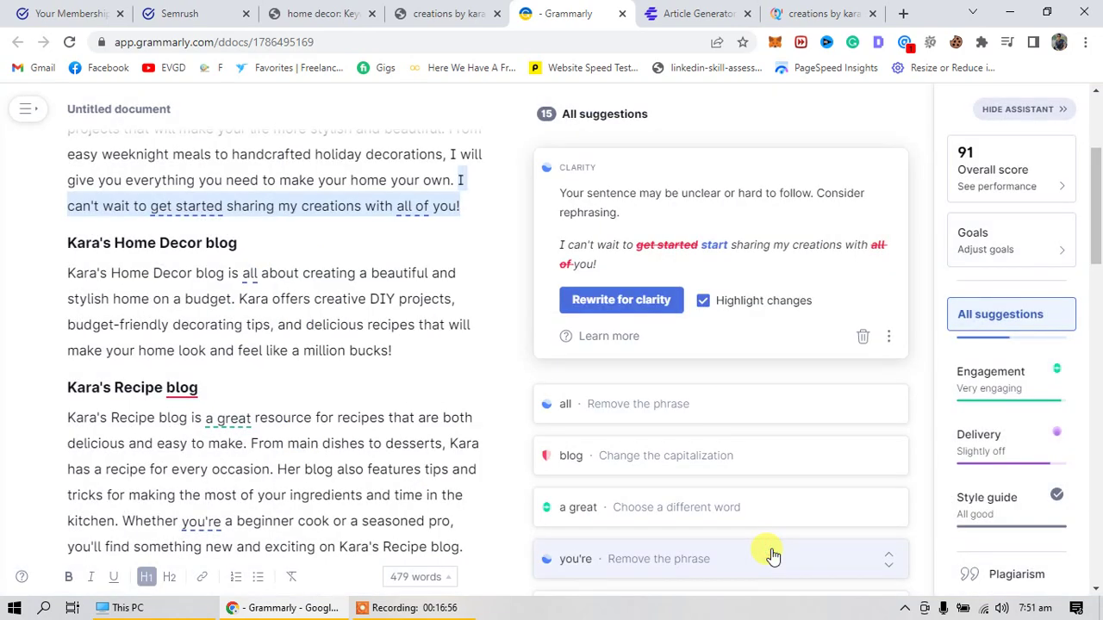
# Step: Accept the clarity rewrite so the introduction's last sentence reads "I can't wait to start sharing my creations with you!"
pyautogui.click(606, 310)
pyautogui.click(527, 405)
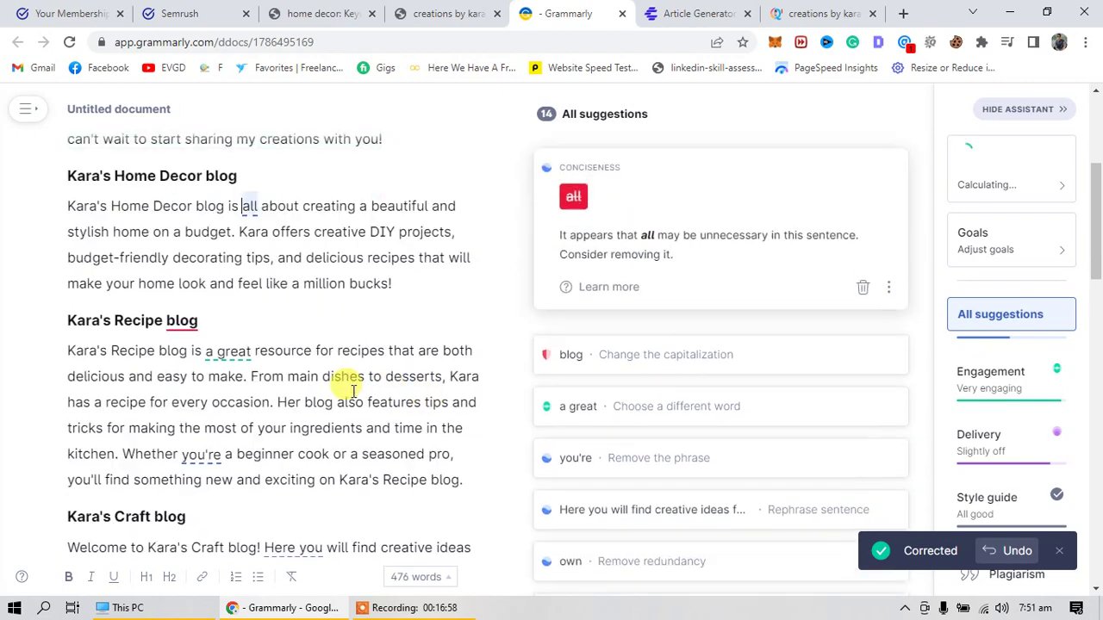
pyautogui.scroll(3, 438, 394)
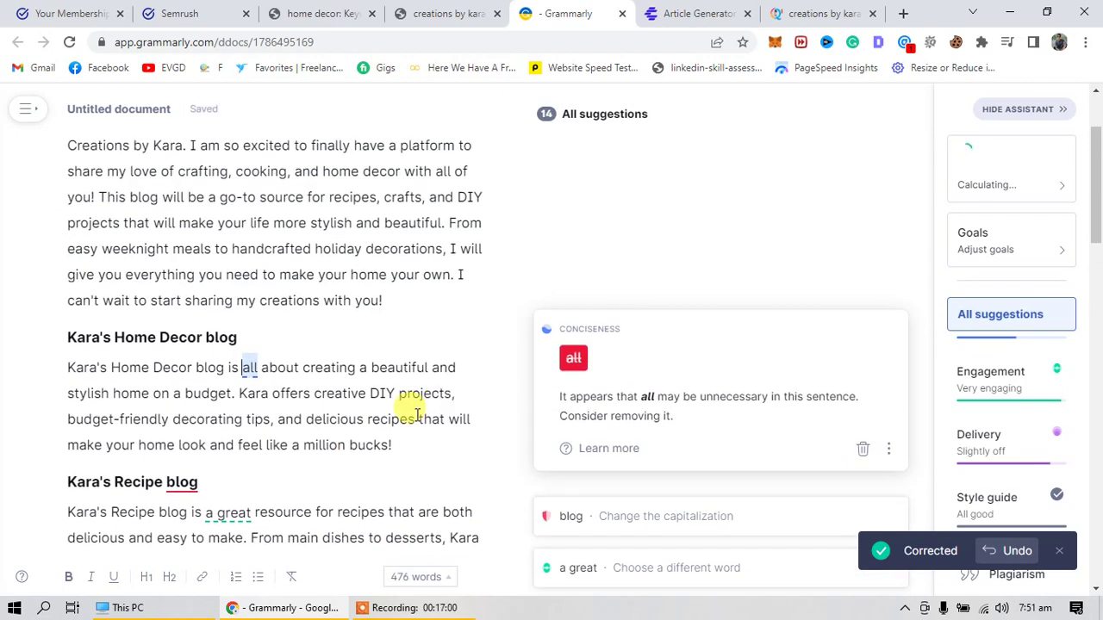
pyautogui.scroll(3, 412, 413)
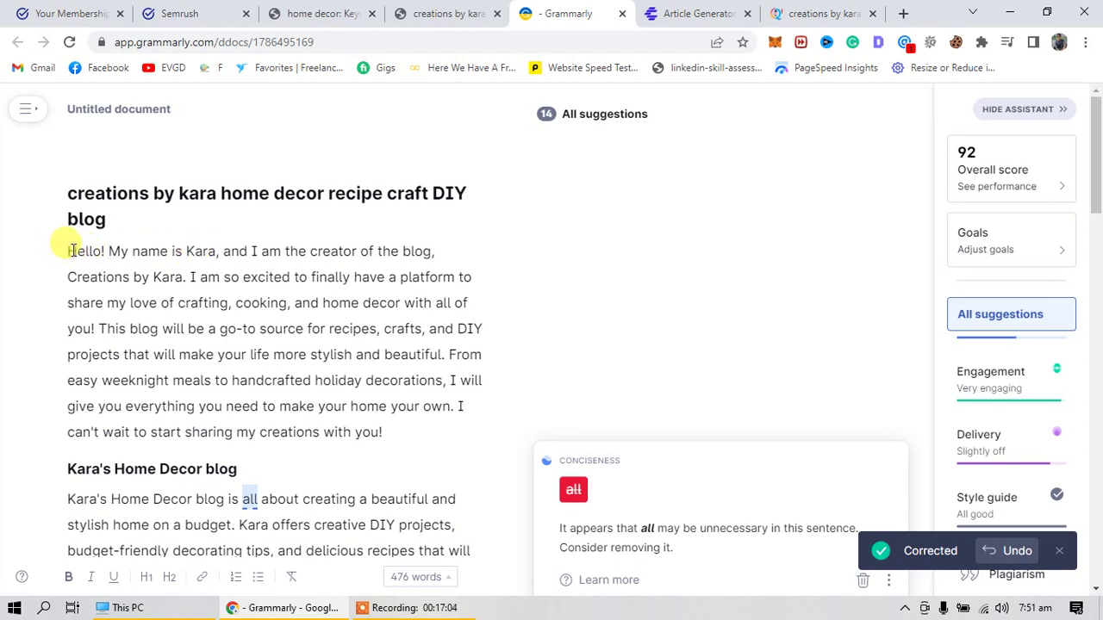
# Step: Insert the line "Introduction About Kara" between the title and the introduction paragraph
pyautogui.moveTo(72, 250); pyautogui.dragTo(217, 251)
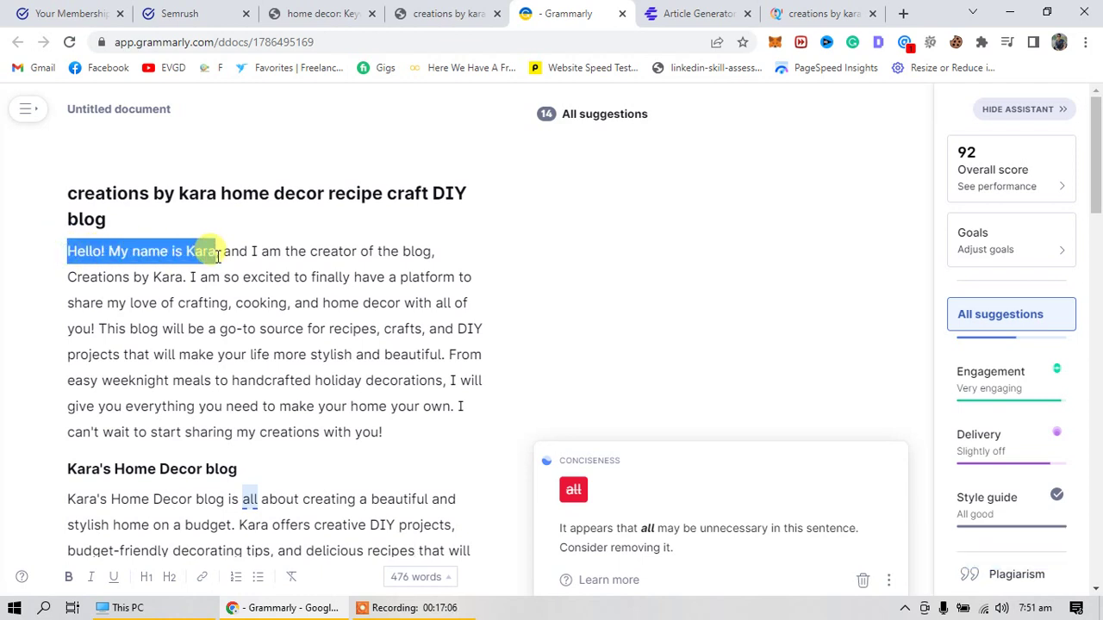
pyautogui.click(377, 250)
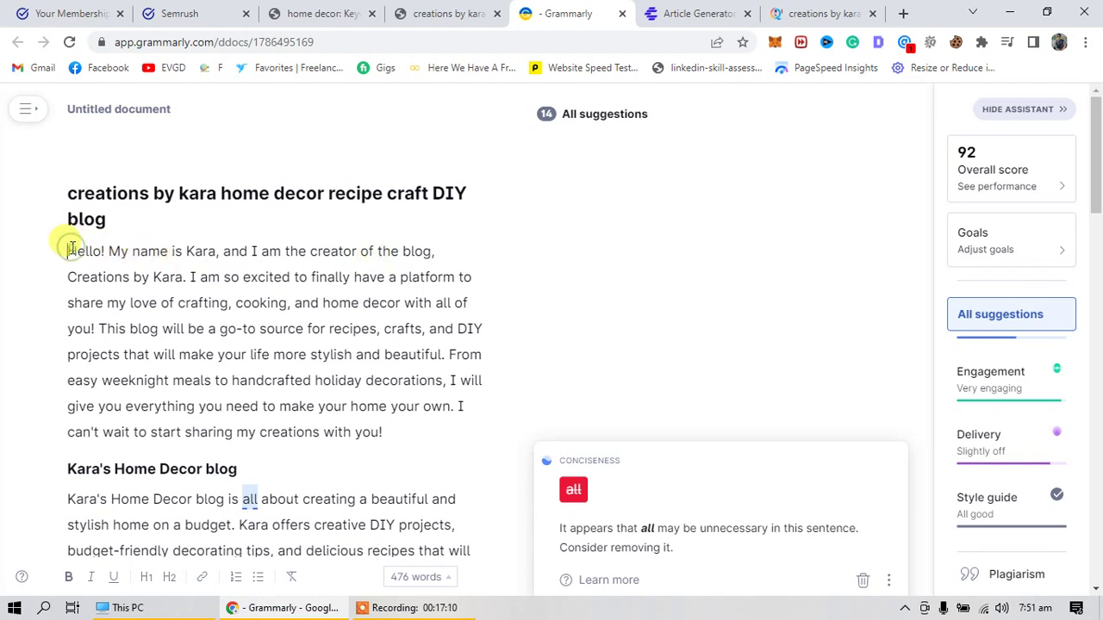
pyautogui.press('Return')
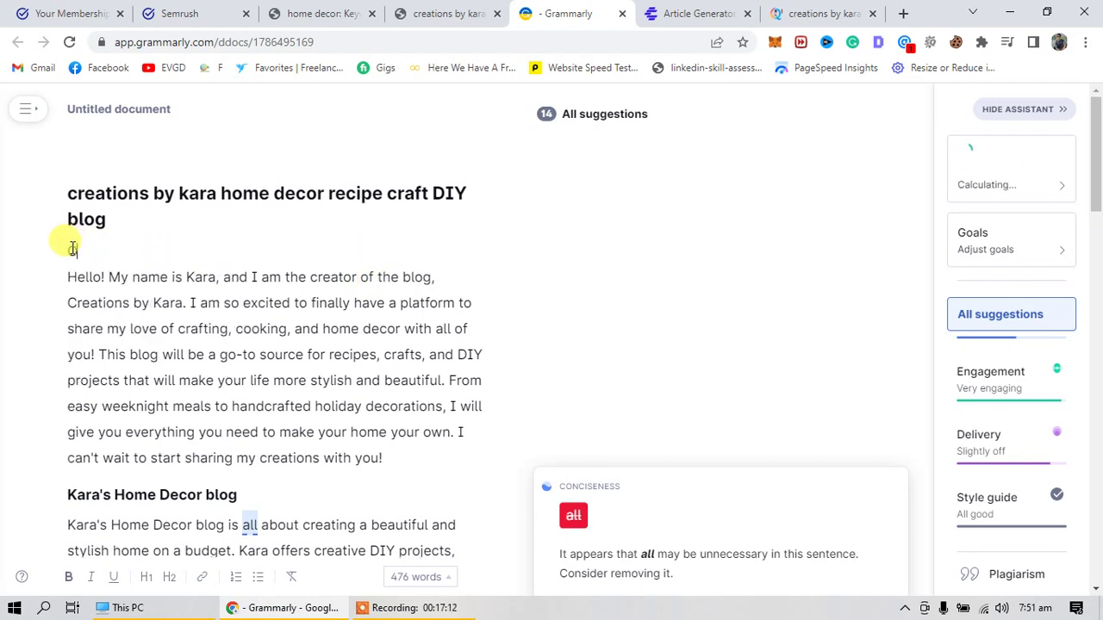
pyautogui.write('Intro')
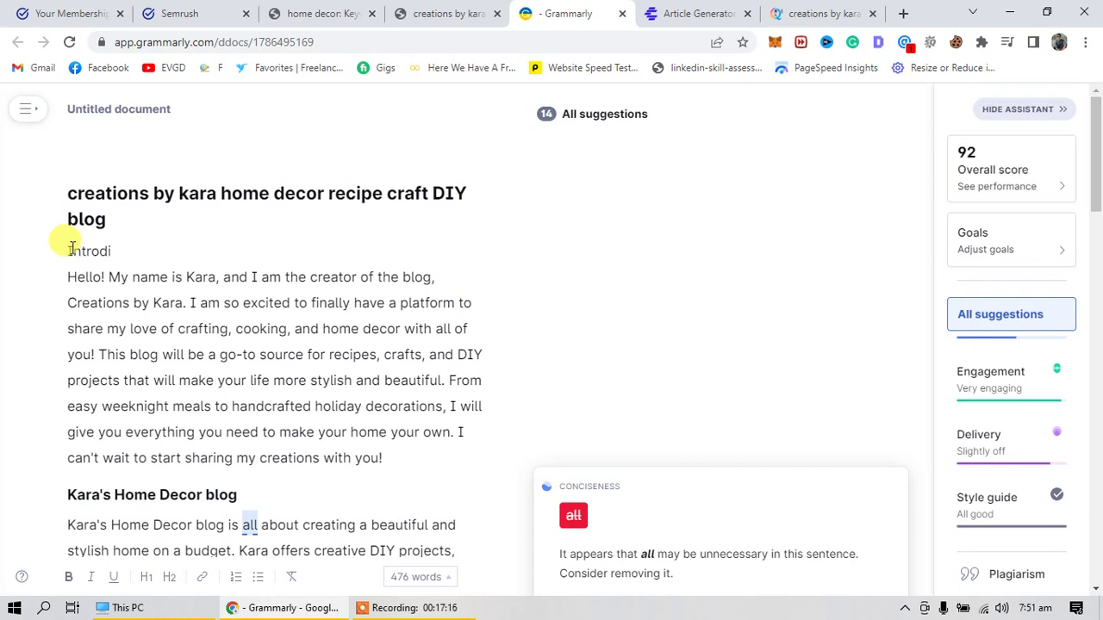
pyautogui.write('duction About Kara')
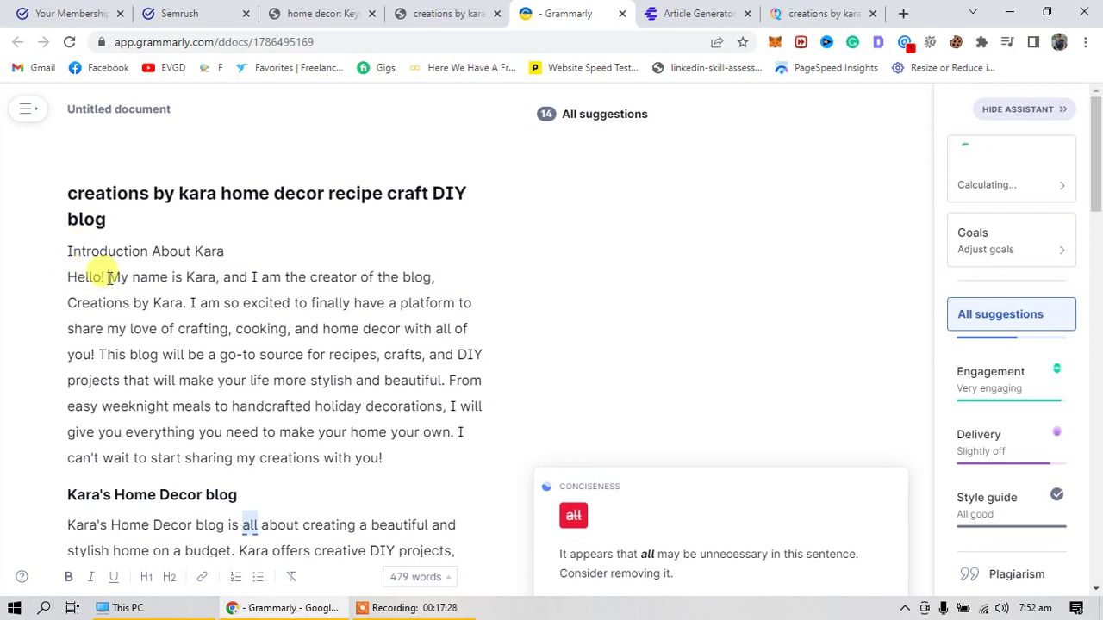
pyautogui.click(220, 278)
pyautogui.press('BackSpace')
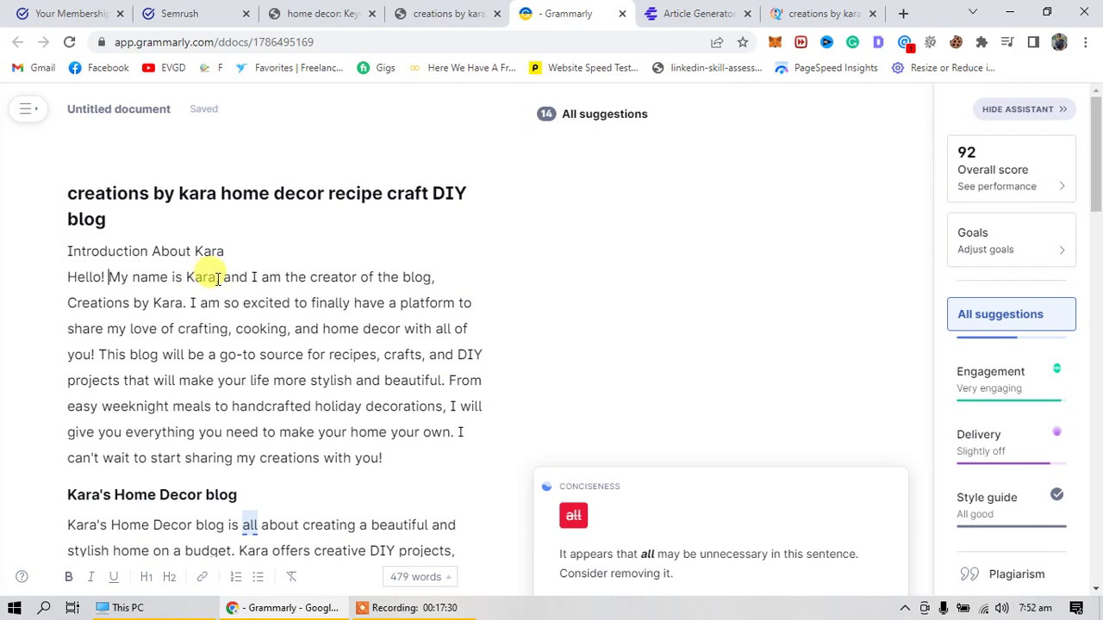
pyautogui.hotkey('ctrl', 'z')
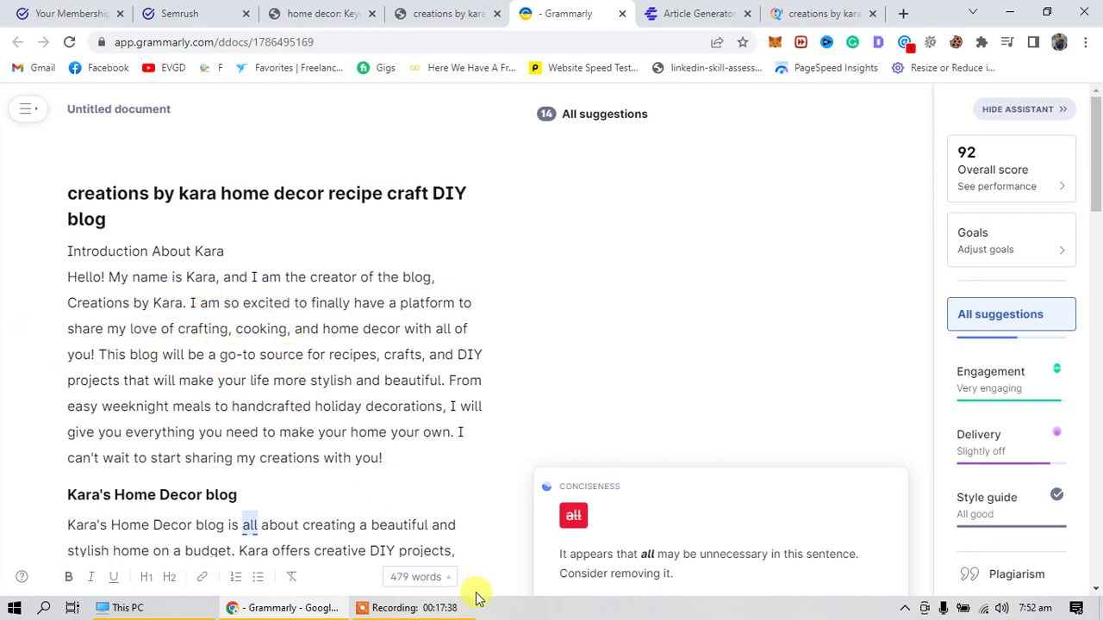
# Step: Examine the title and opening paragraph of the published queenblogs.com post
pyautogui.click(791, 16)
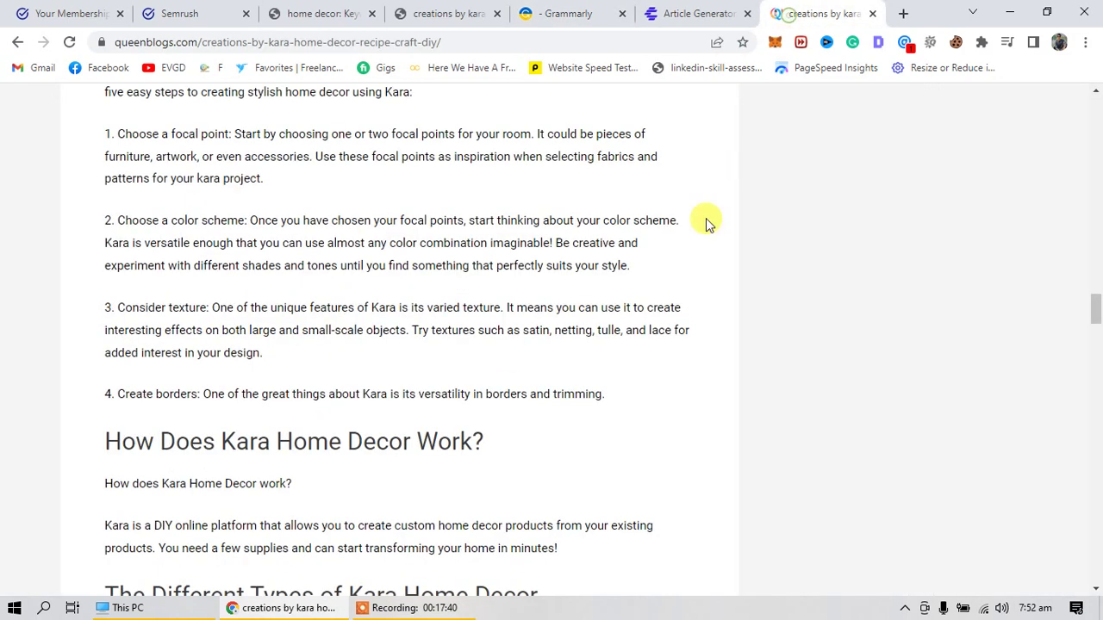
pyautogui.scroll(10, 429, 315)
pyautogui.scroll(10, 760, 450)
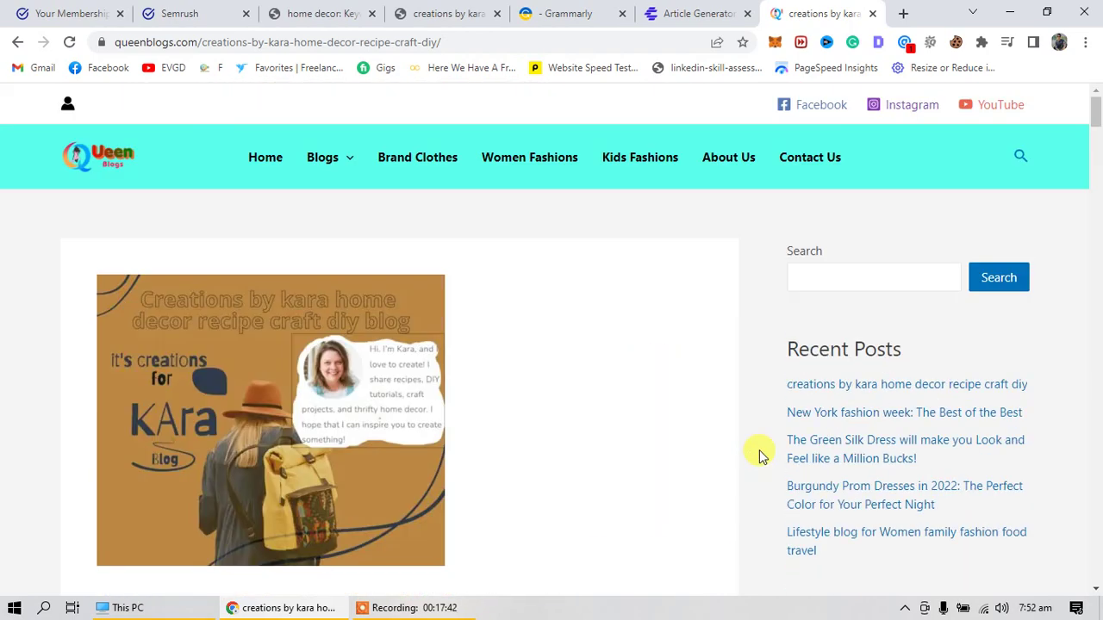
pyautogui.scroll(-5, 761, 455)
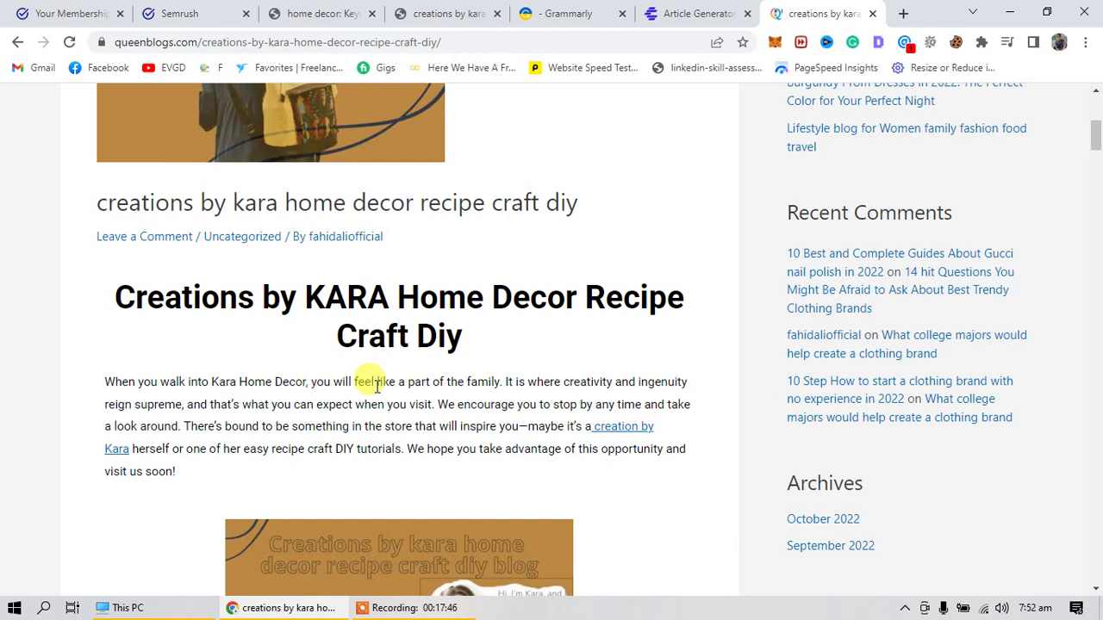
pyautogui.hotkey('ctrl', 'pageup')
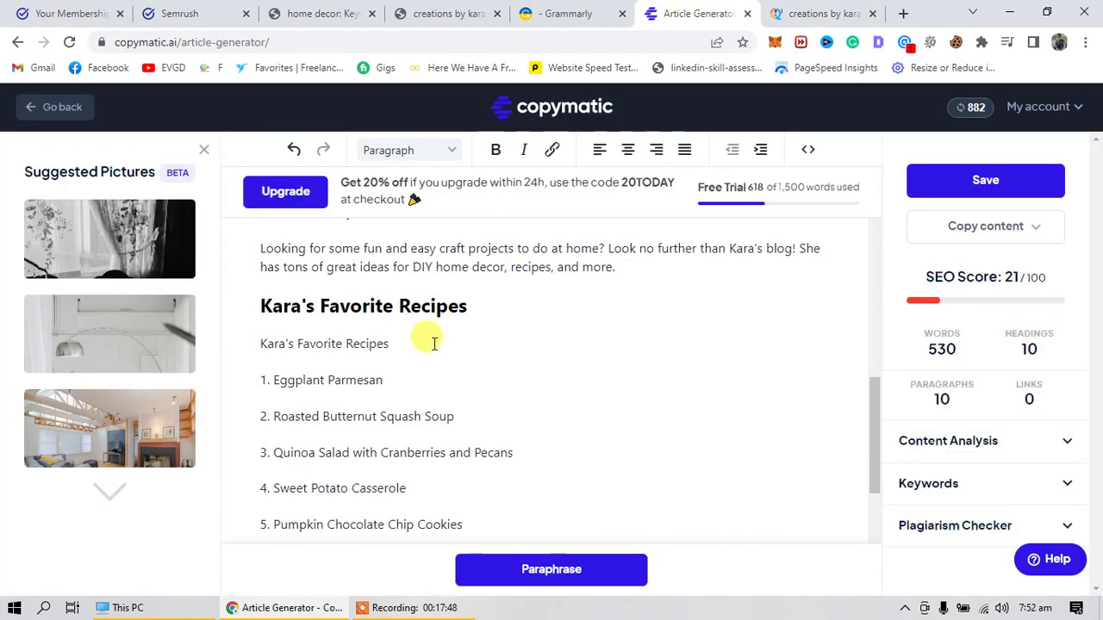
pyautogui.click(808, 10)
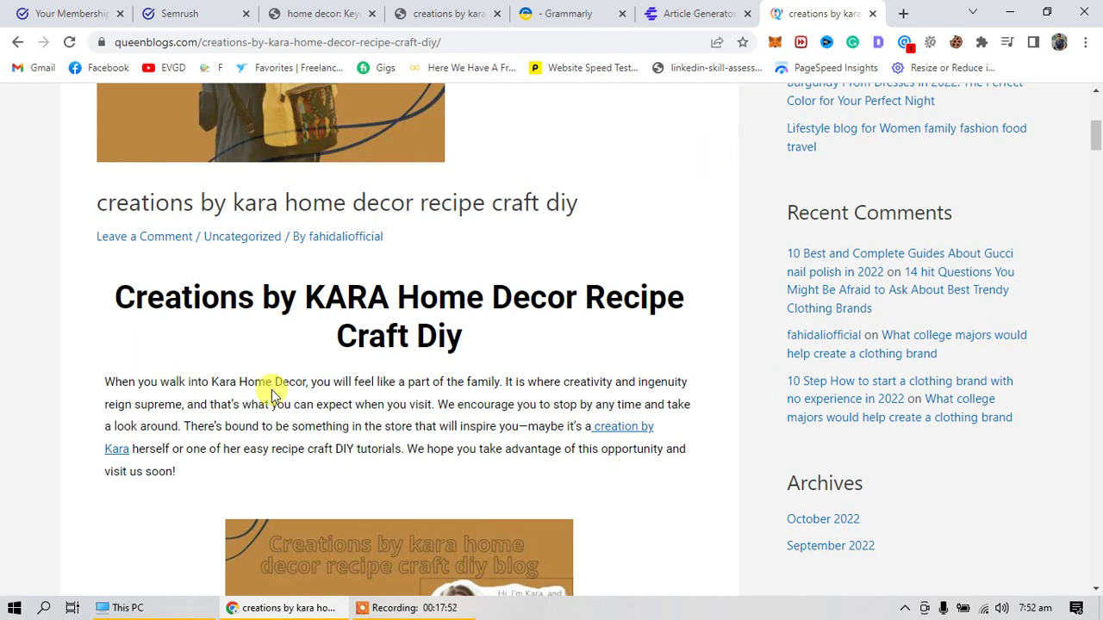
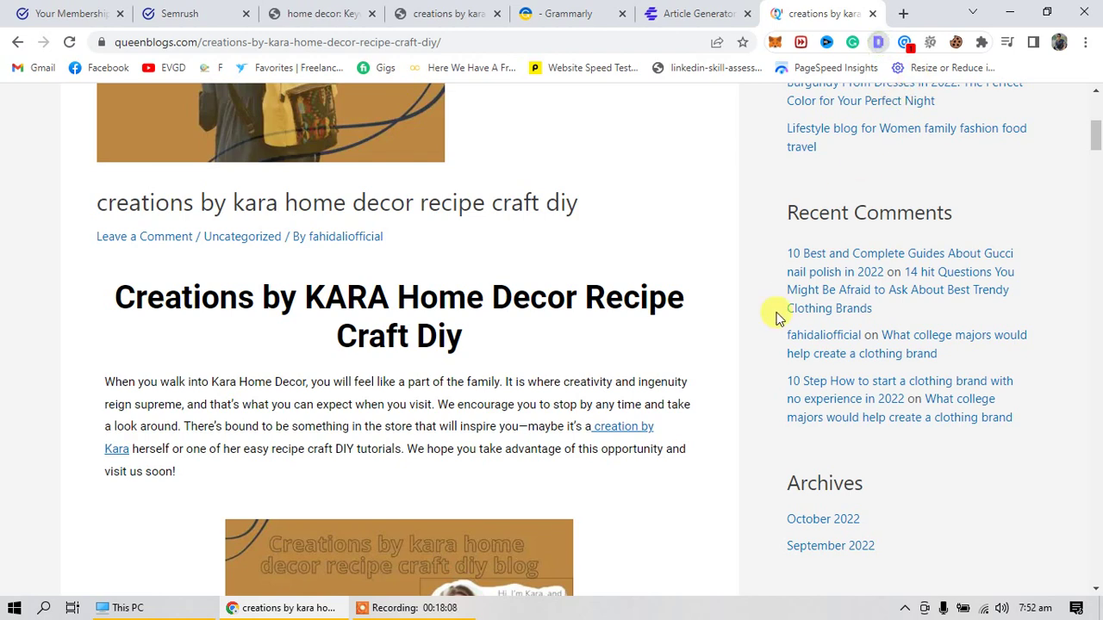
# Step: Review the published post's title, meta description, canonical URL, word count and heading counts in the Detailed SEO extension's overview
pyautogui.click(878, 41)
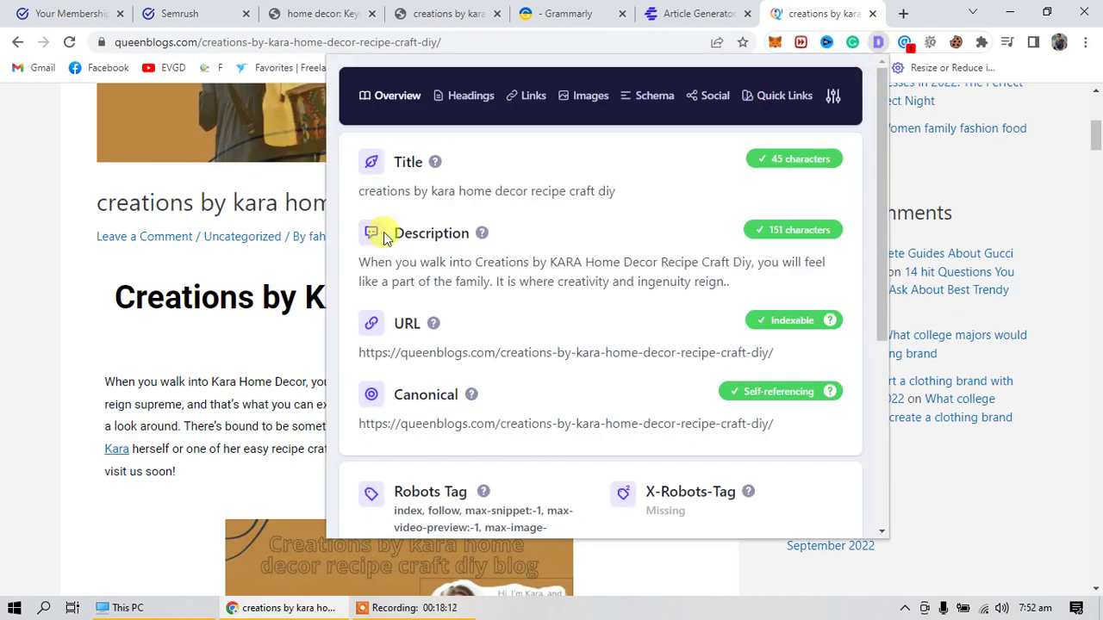
pyautogui.moveTo(672, 187); pyautogui.dragTo(367, 207)
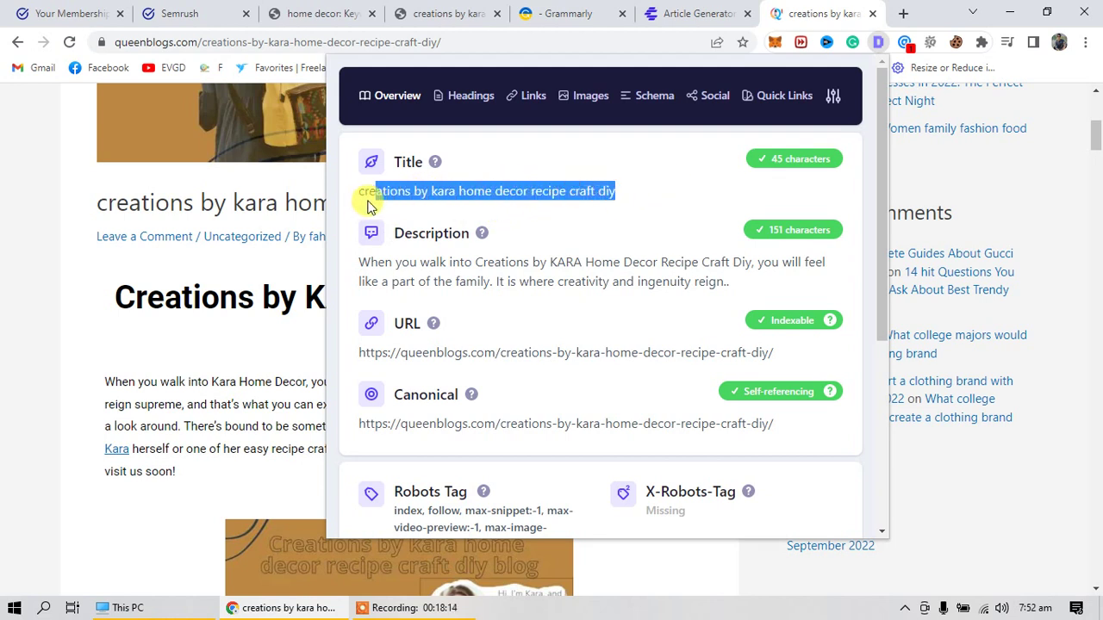
pyautogui.click(363, 203)
pyautogui.tripleClick(355, 196)
pyautogui.click(468, 194)
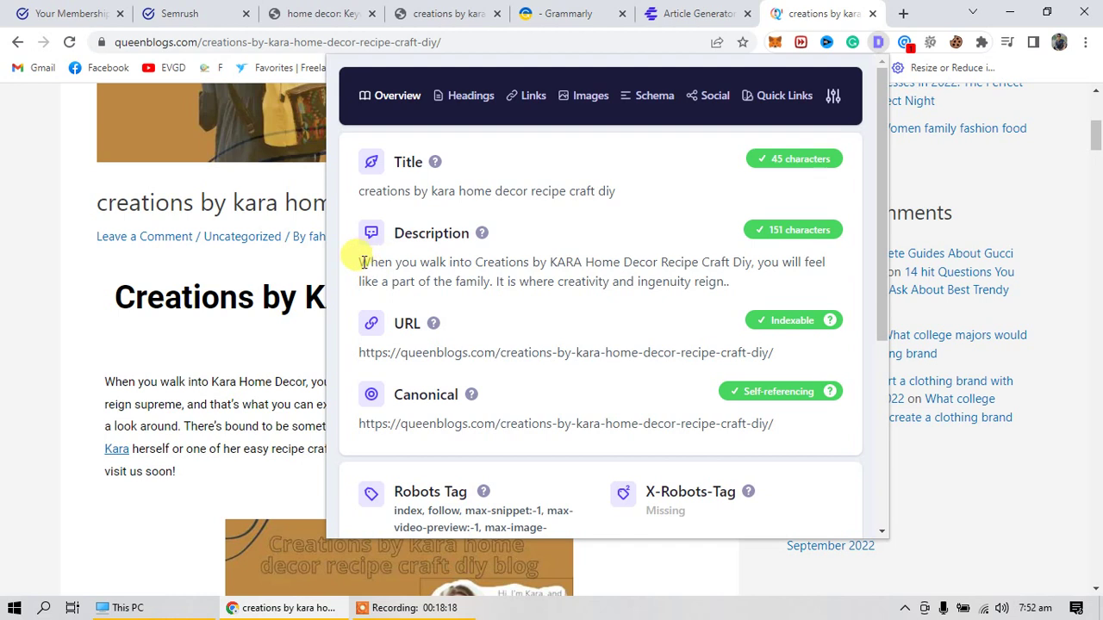
pyautogui.moveTo(361, 262); pyautogui.dragTo(743, 293)
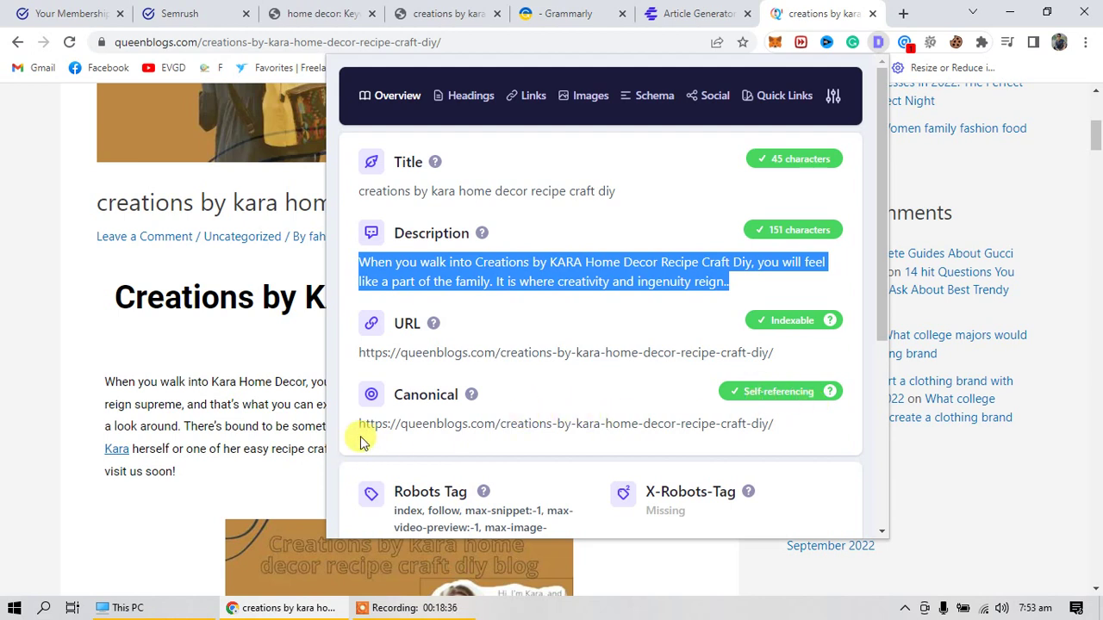
pyautogui.moveTo(353, 431); pyautogui.dragTo(777, 426)
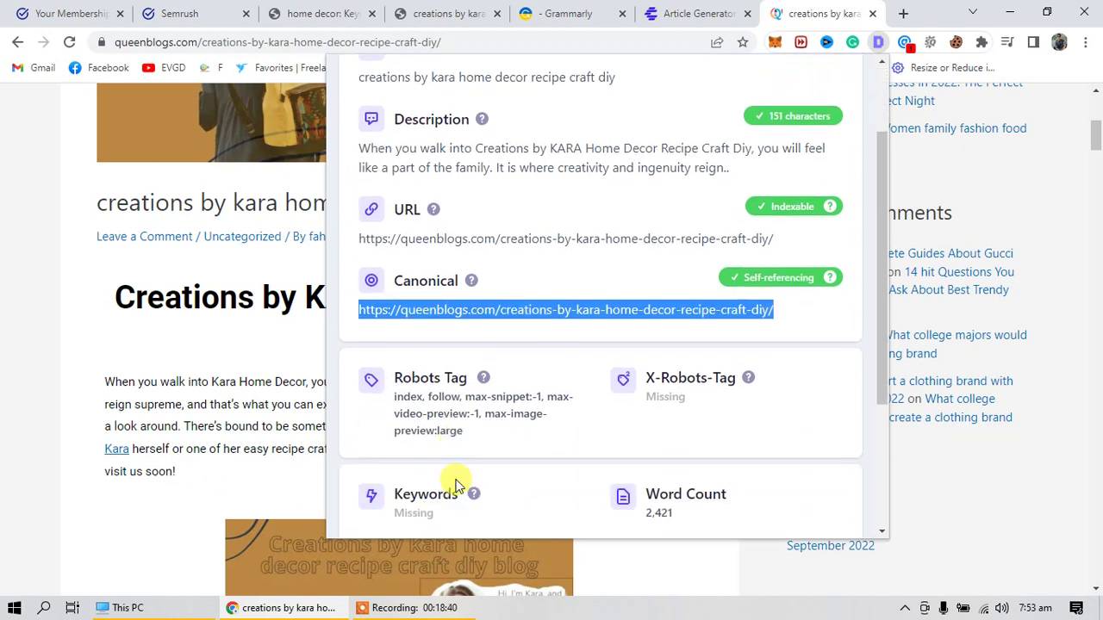
pyautogui.scroll(-4, 456, 485)
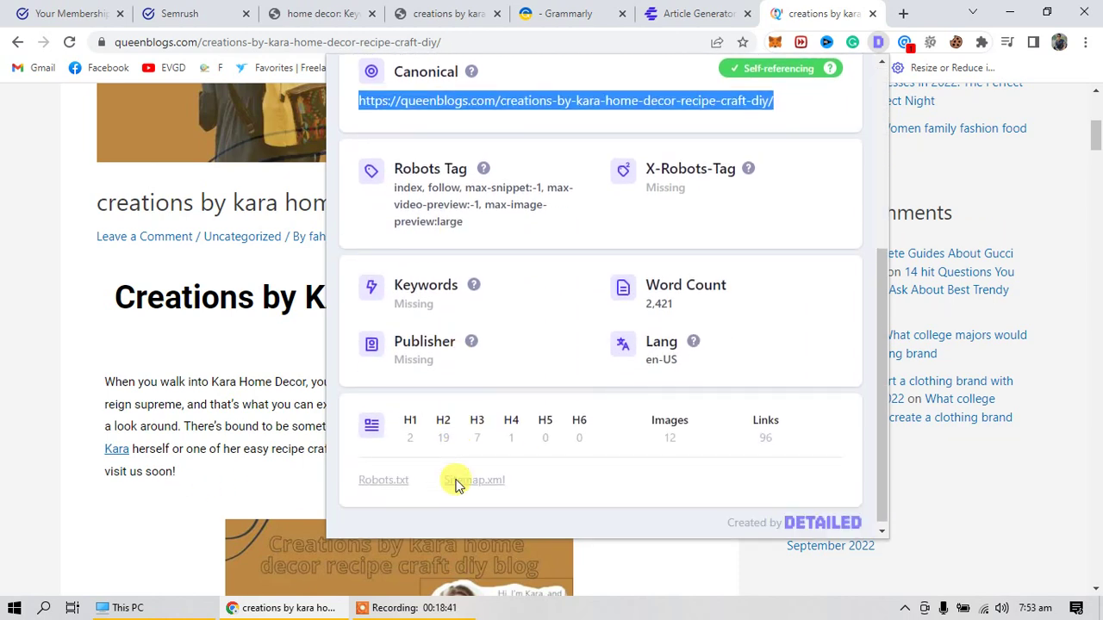
pyautogui.click(712, 571)
# Step: Compare the published post's opening and table of contents with the Copymatic article's introduction and "Kara's Recipe blog" section
pyautogui.scroll(-5, 515, 488)
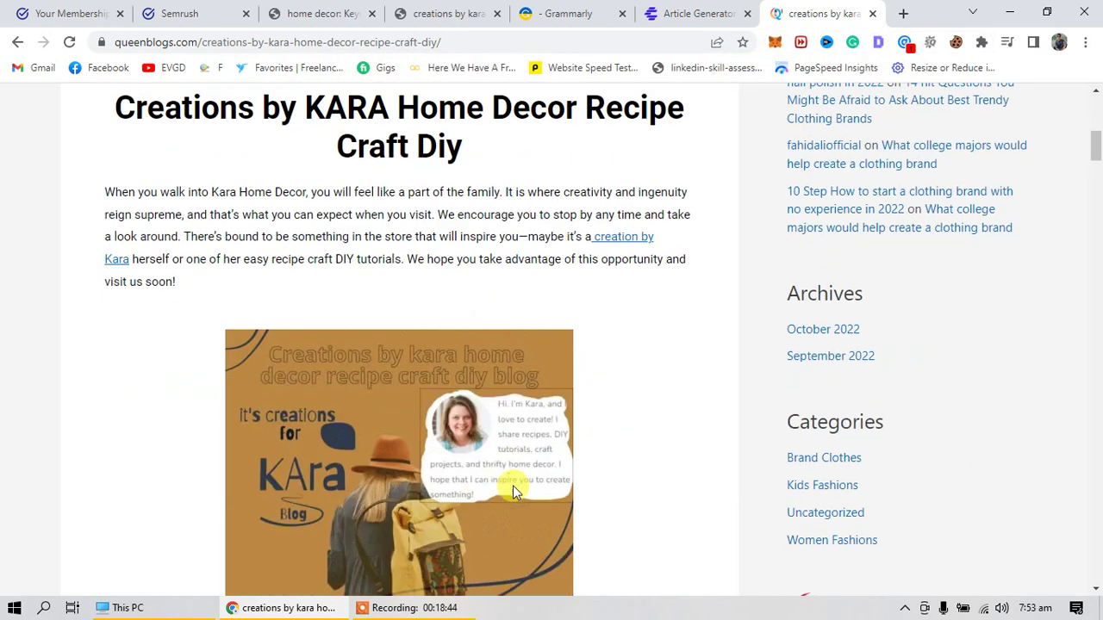
pyautogui.scroll(-5, 512, 490)
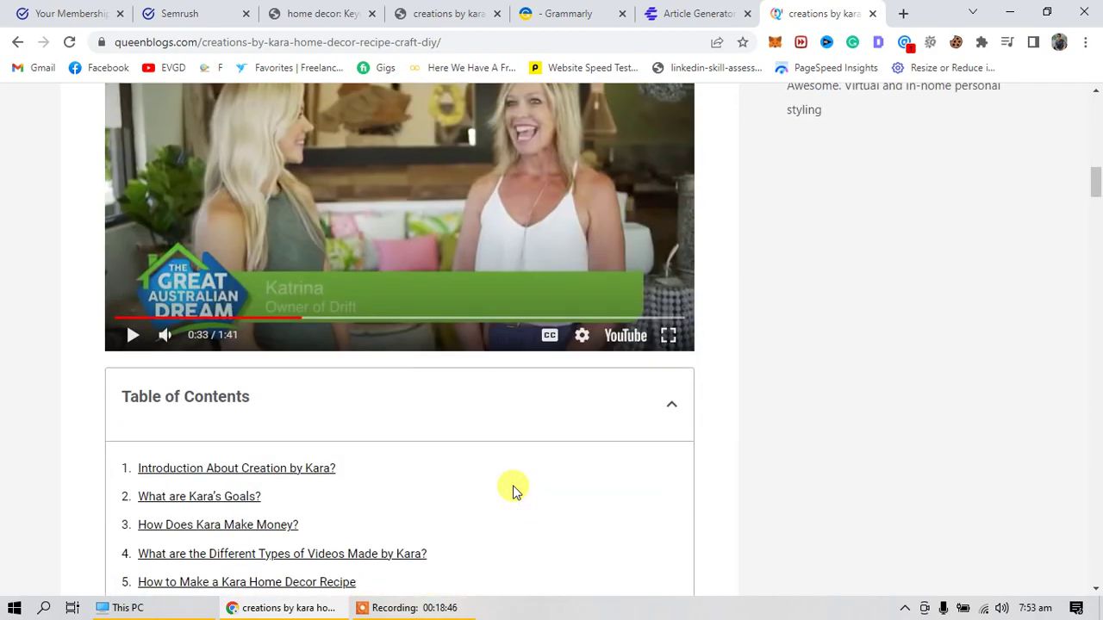
pyautogui.scroll(10, 513, 489)
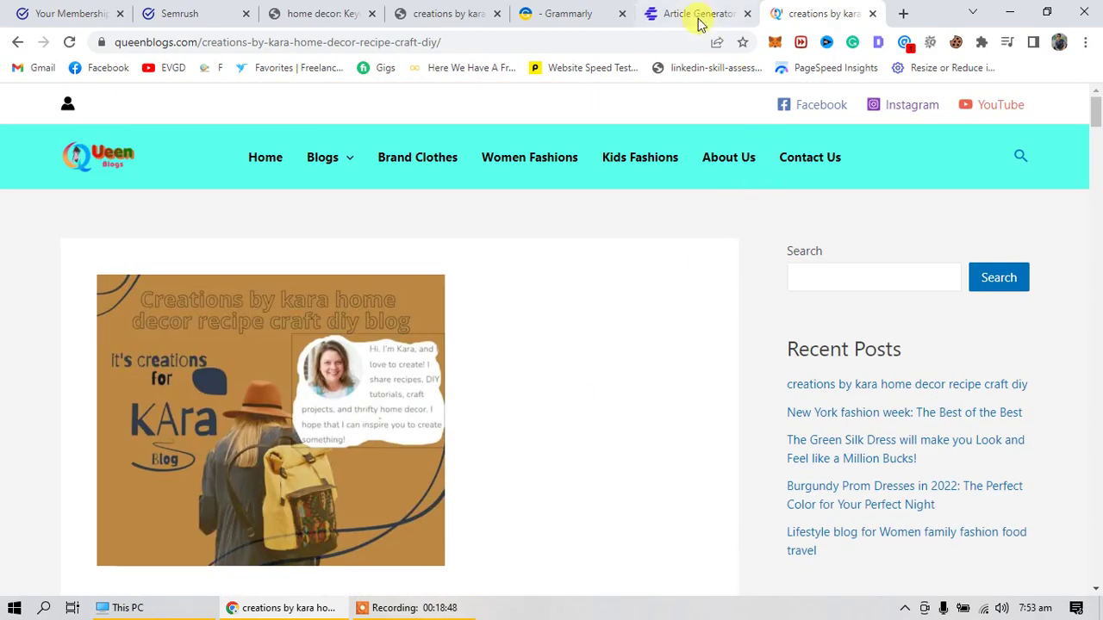
pyautogui.click(698, 13)
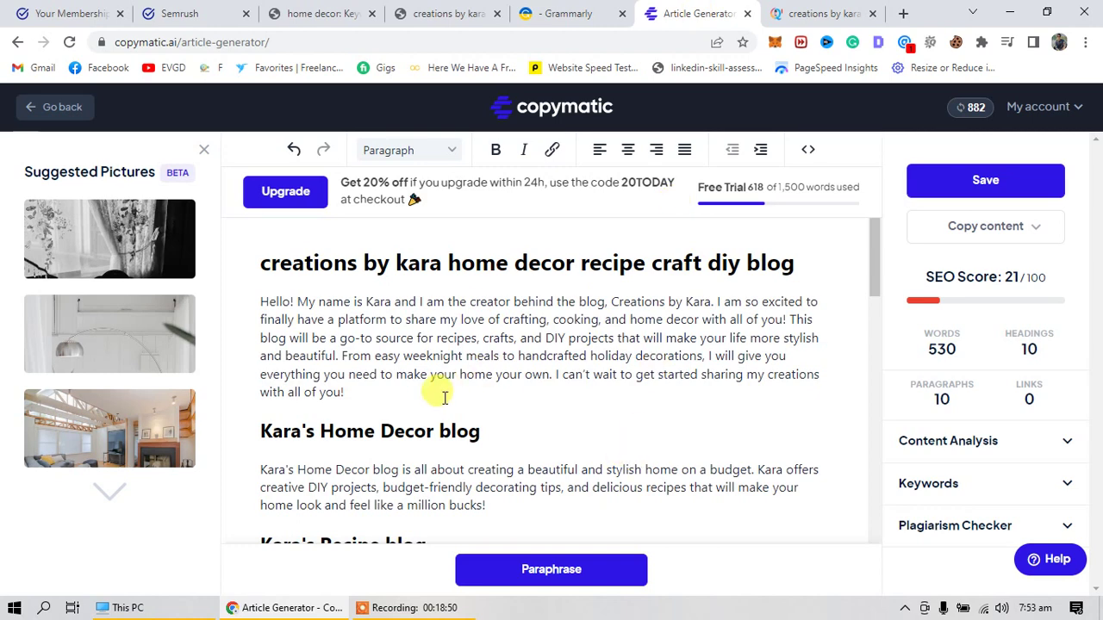
pyautogui.scroll(-3, 465, 328)
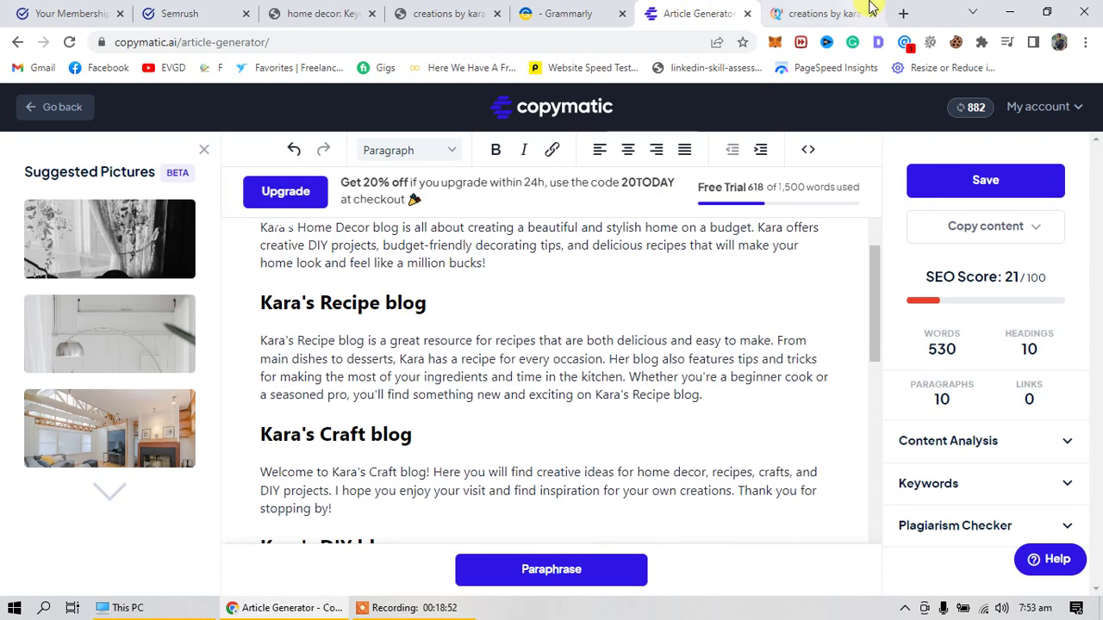
pyautogui.moveTo(376, 359); pyautogui.dragTo(762, 423)
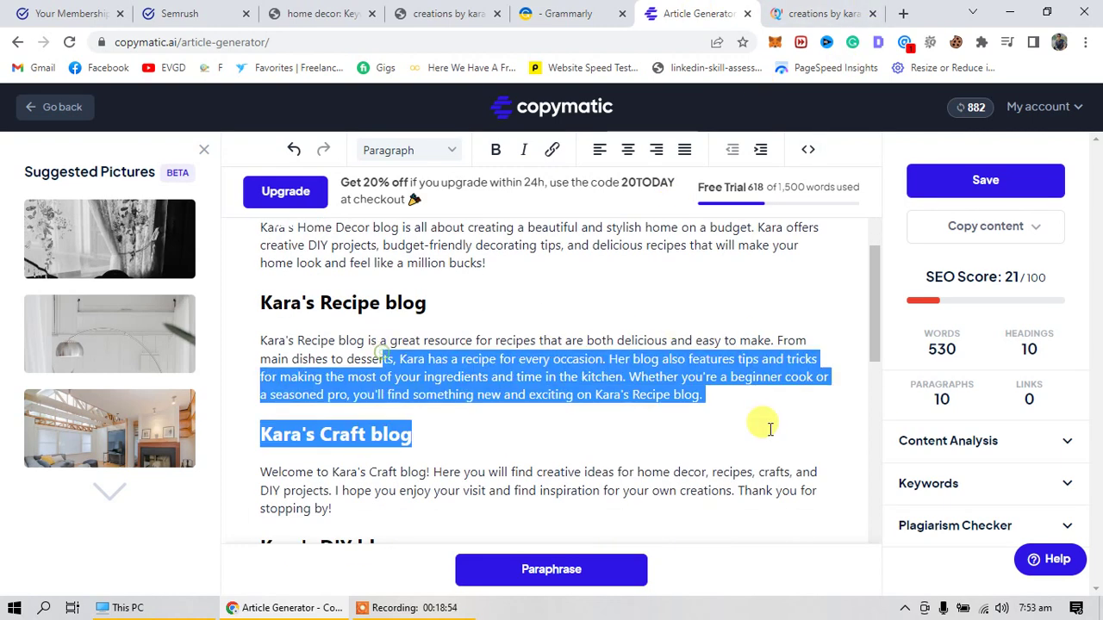
pyautogui.click(326, 303)
pyautogui.moveTo(381, 308); pyautogui.dragTo(203, 305)
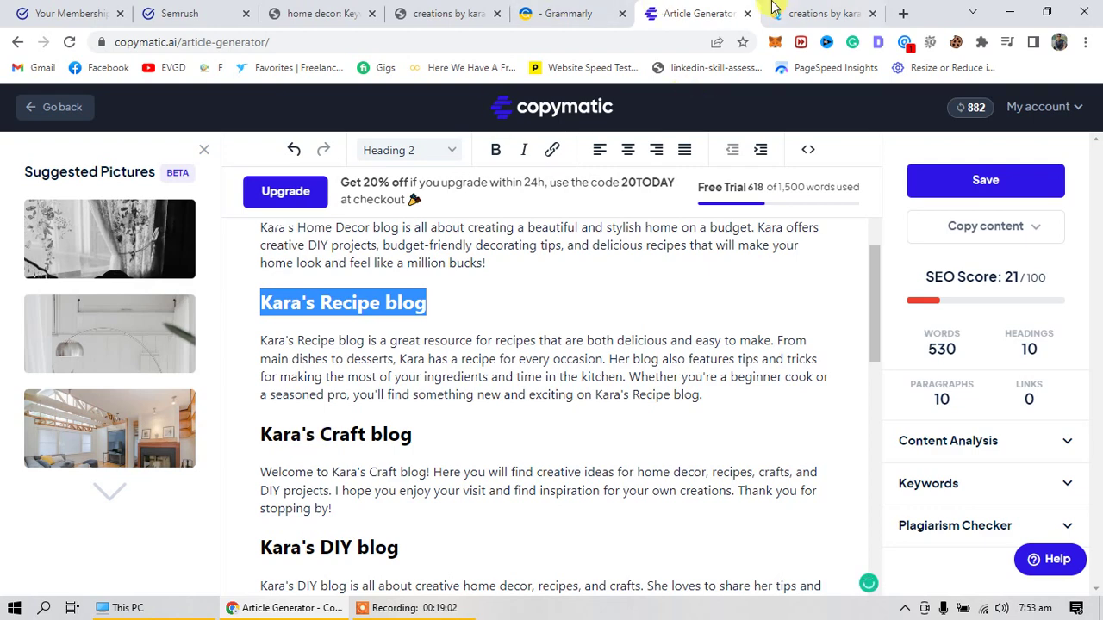
# Step: Search Google for "creations by kara home decor recipe craft diy blog", reusing the phrase from the clipboard history
pyautogui.click(849, 13)
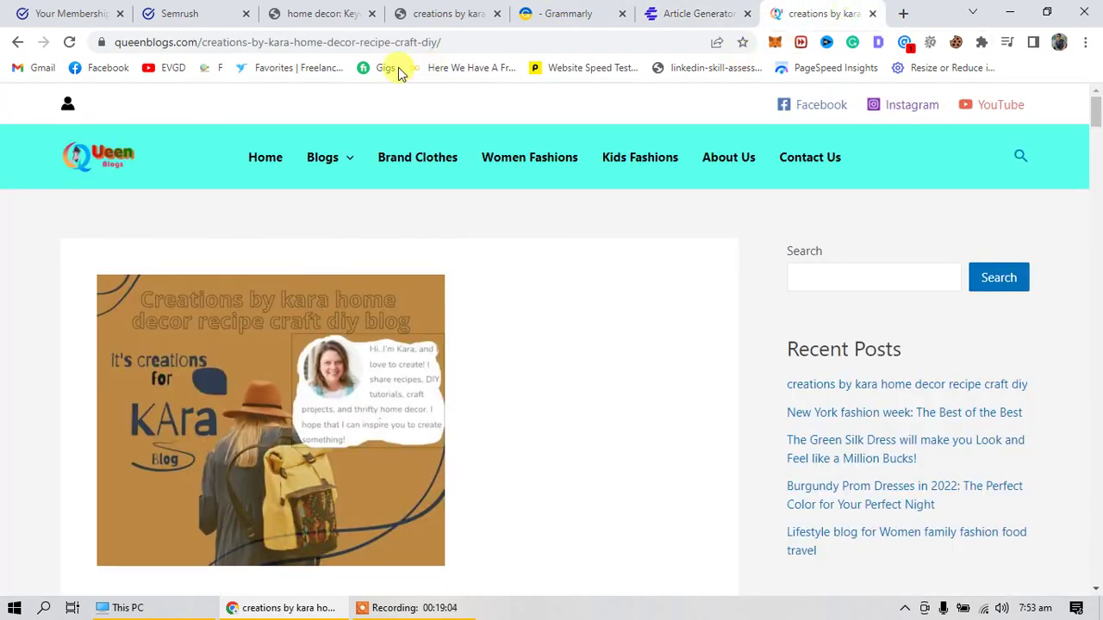
pyautogui.click(378, 21)
pyautogui.click(797, 10)
pyautogui.click(390, 41)
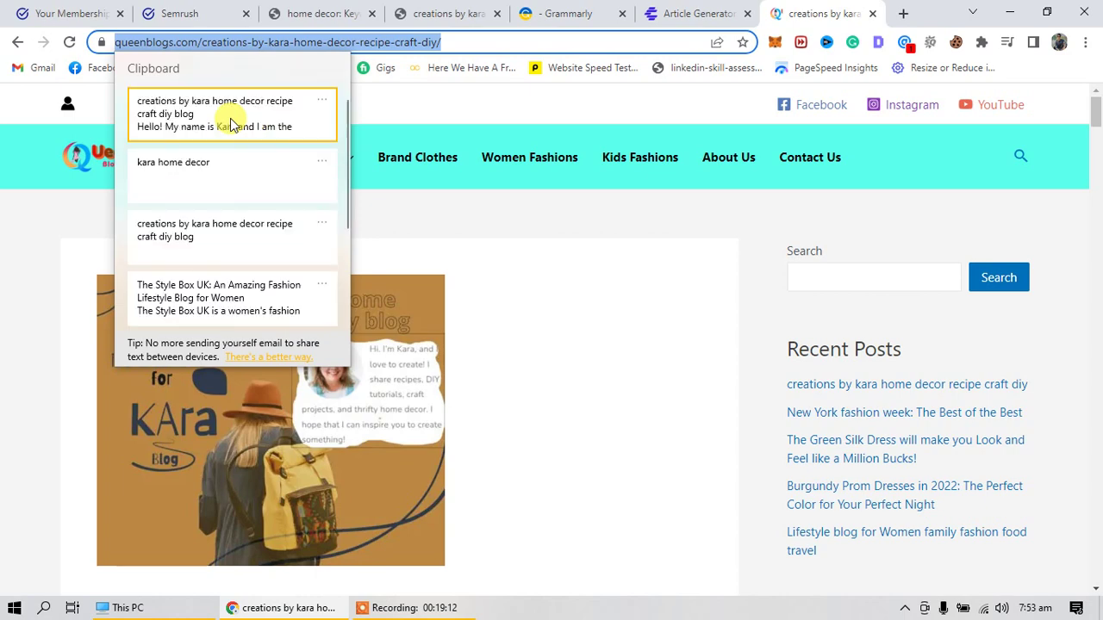
pyautogui.click(235, 234)
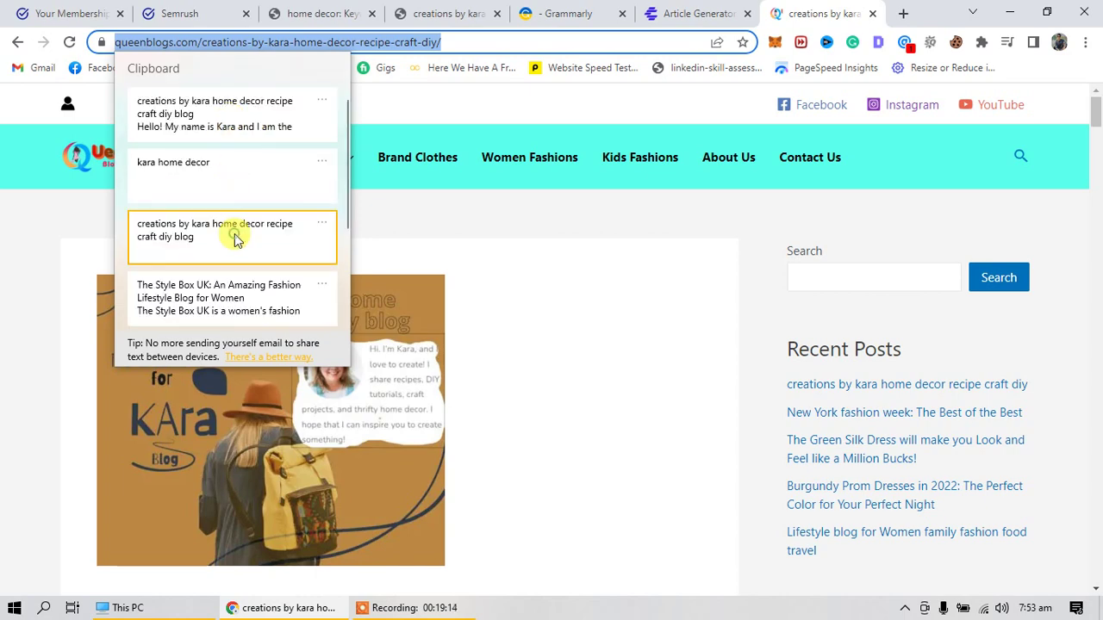
pyautogui.press('Return')
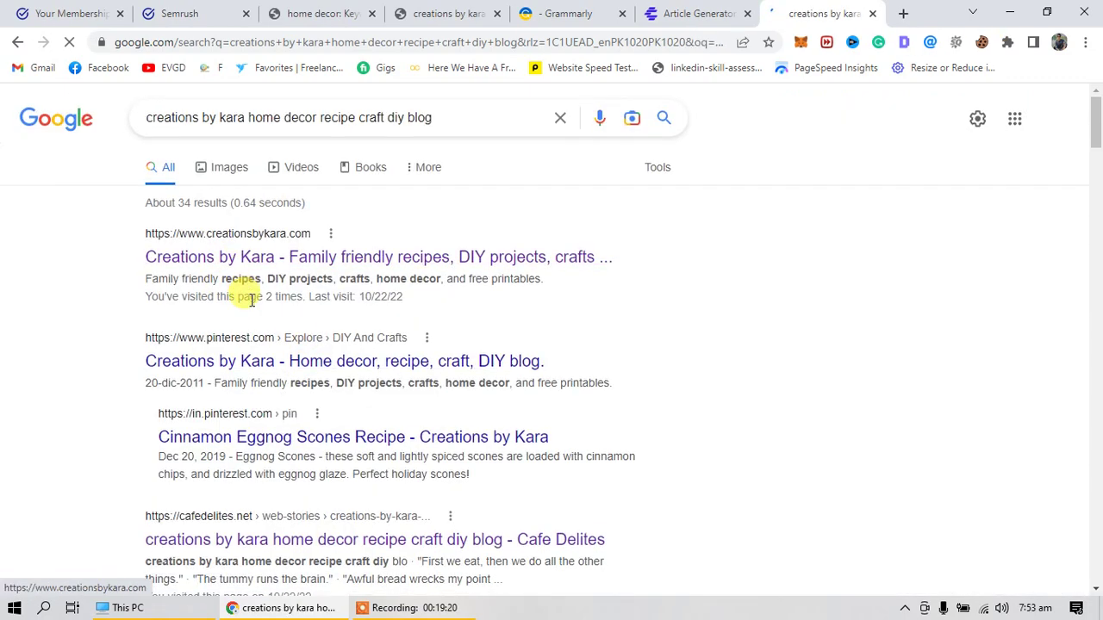
# Step: Open the Cafe Delites and archivebay.com results in new tabs and look through the remaining search results
pyautogui.scroll(-3, 251, 299)
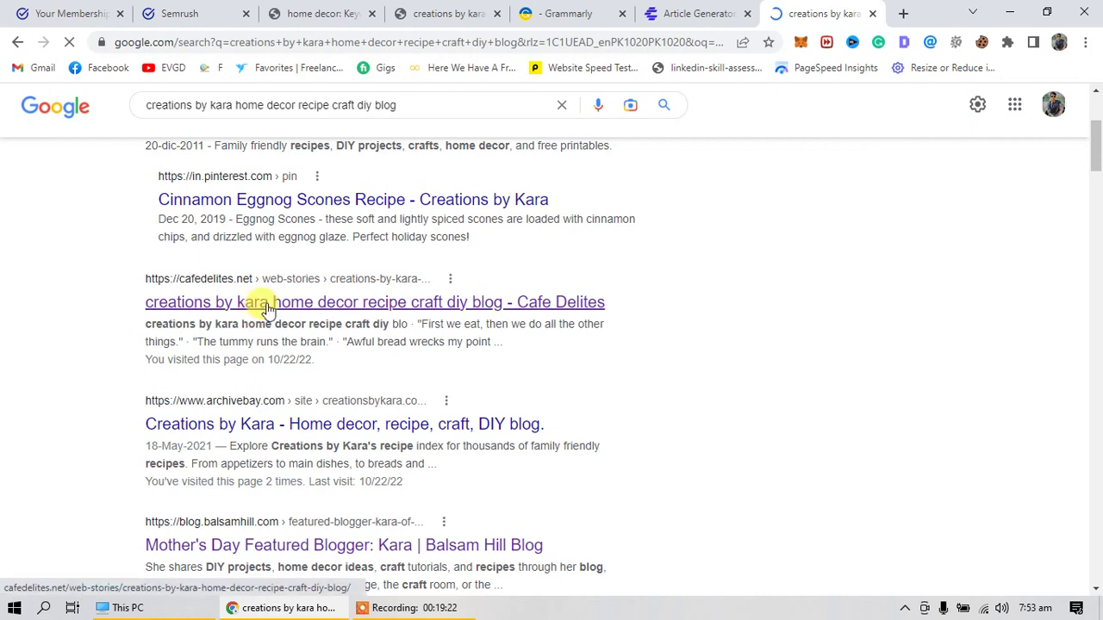
pyautogui.rightClick(267, 308)
pyautogui.click(302, 316)
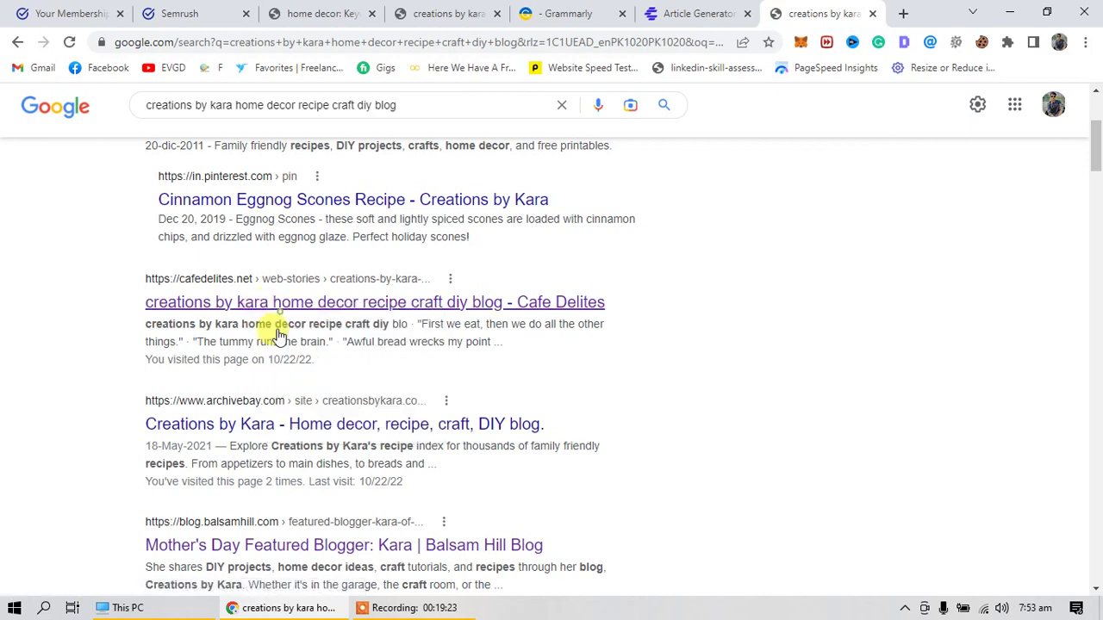
pyautogui.rightClick(297, 424)
pyautogui.click(320, 436)
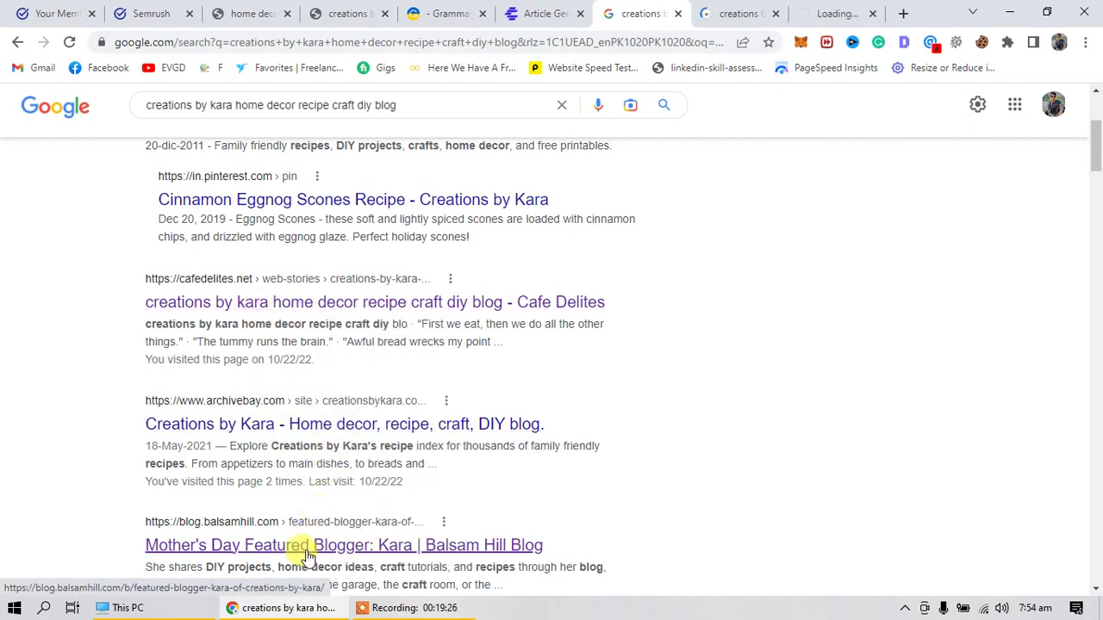
pyautogui.scroll(-3, 306, 551)
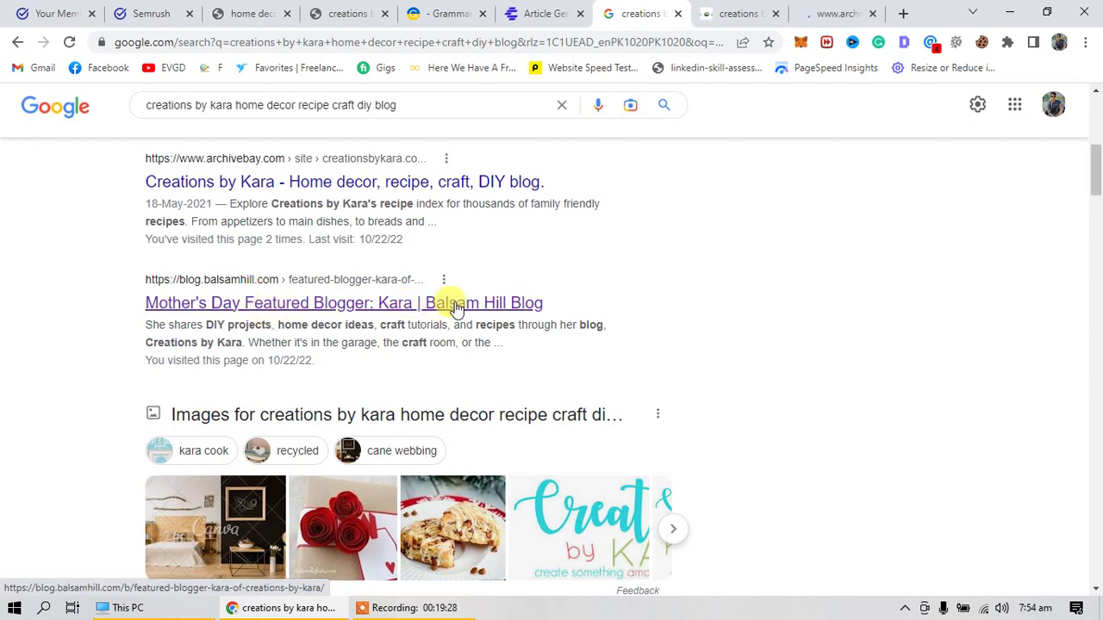
pyautogui.scroll(-10, 457, 308)
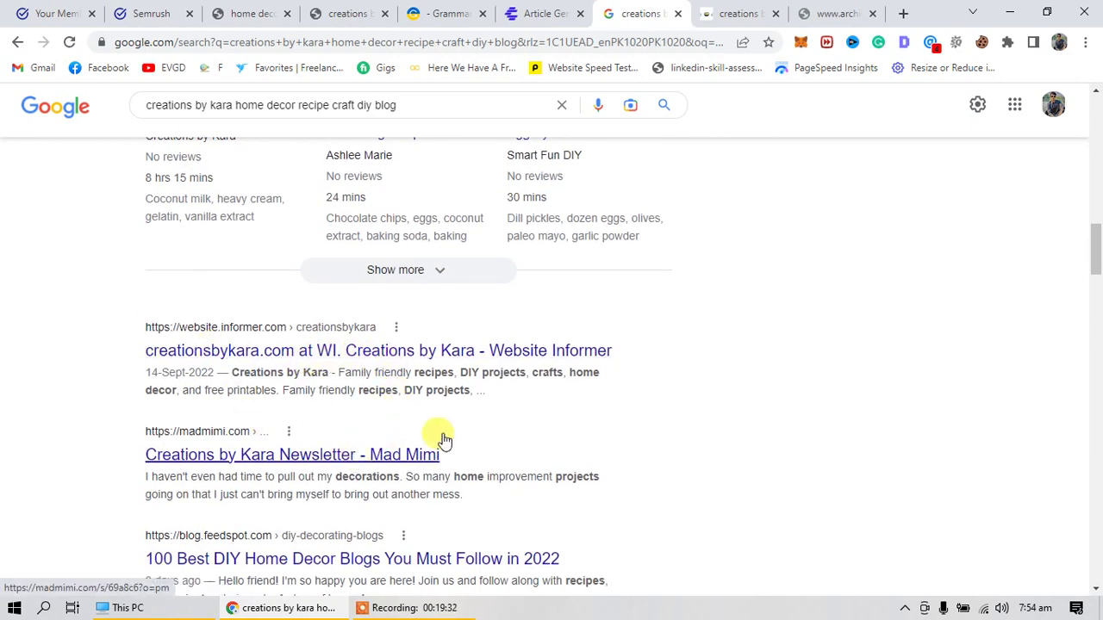
# Step: Check the opened Cafe Delites and archivebay.com pages, and close the archivebay.com page
pyautogui.click(708, 12)
pyautogui.click(814, 15)
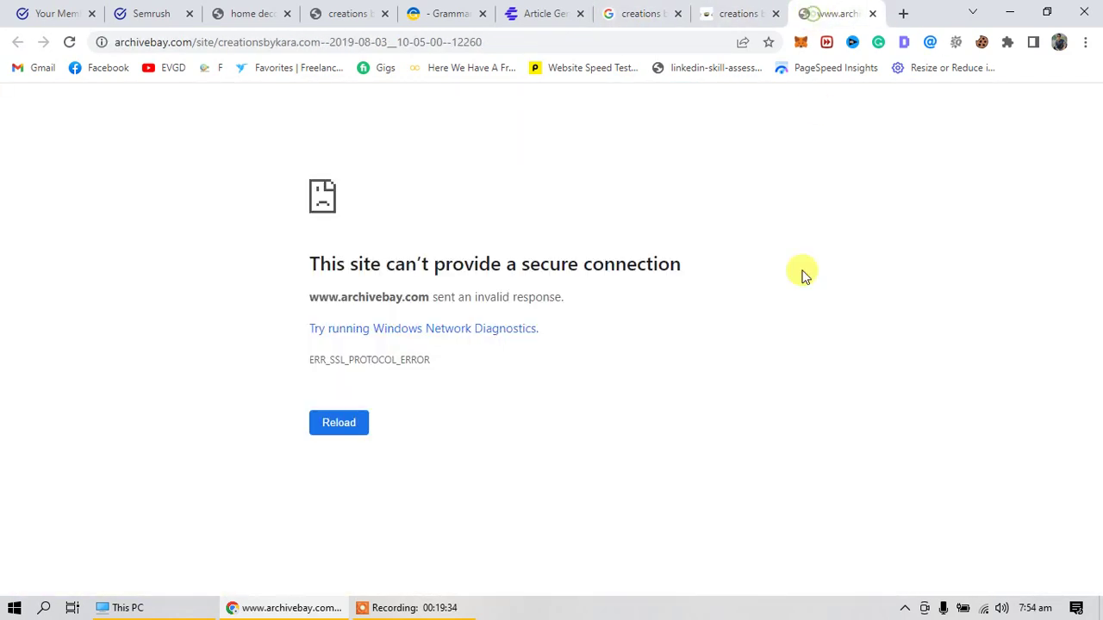
pyautogui.click(873, 14)
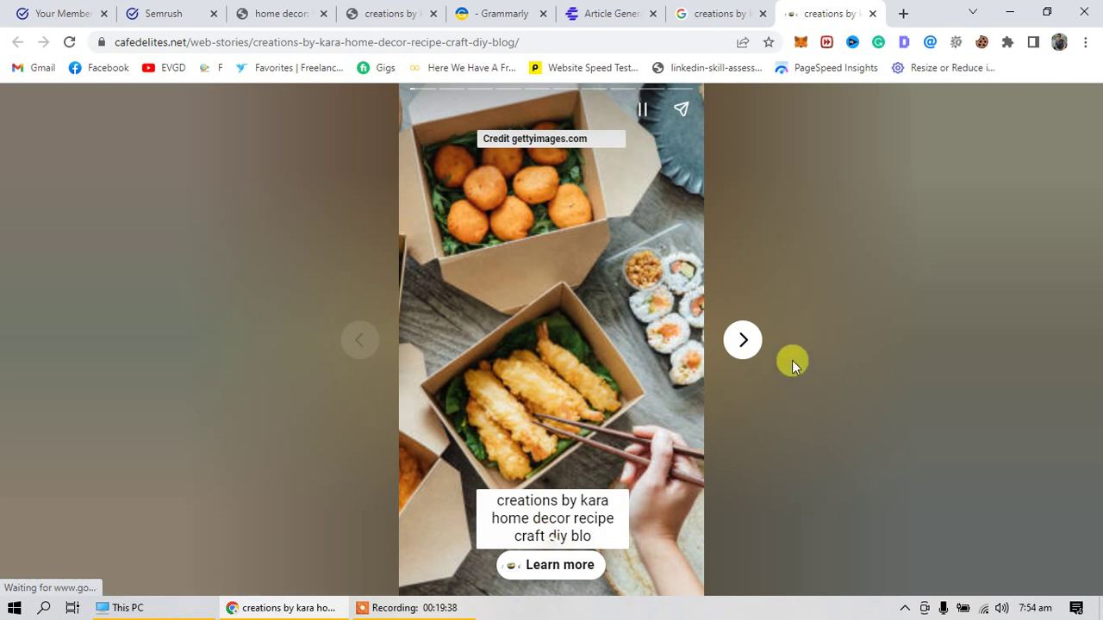
# Step: Page through the Cafe Delites web story on Creations by Kara to its last slide and close it
pyautogui.click(742, 340)
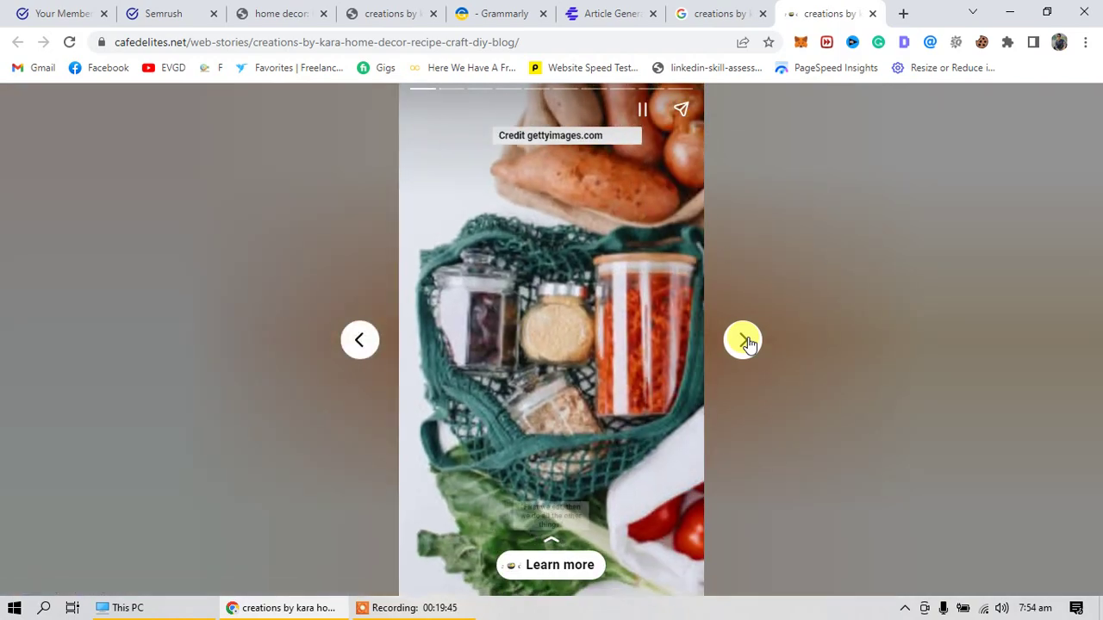
pyautogui.click(743, 340)
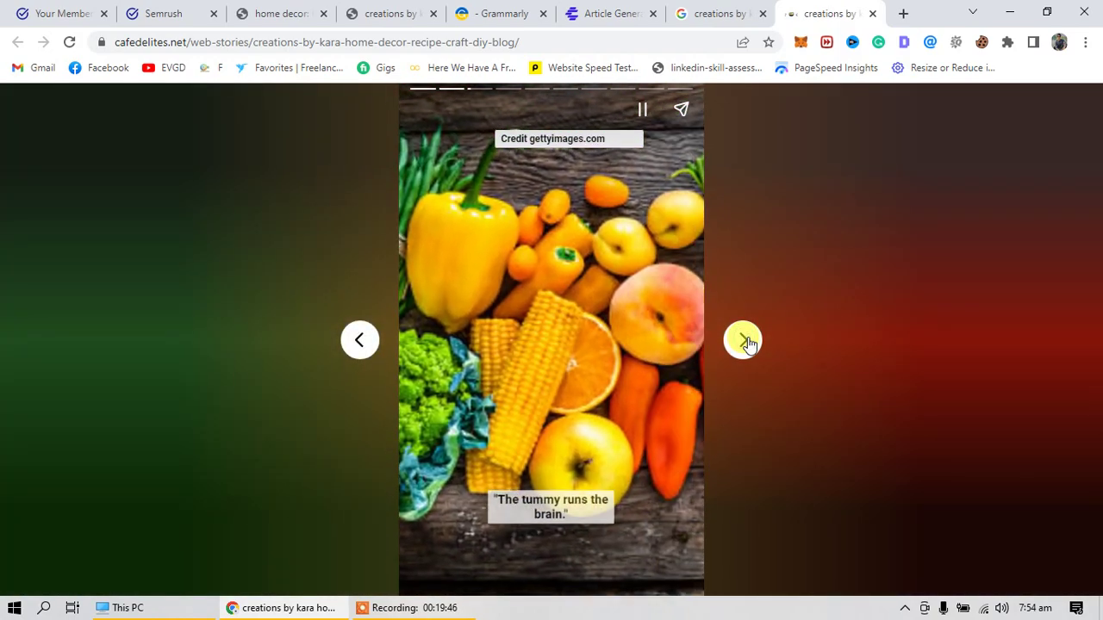
pyautogui.click(745, 342)
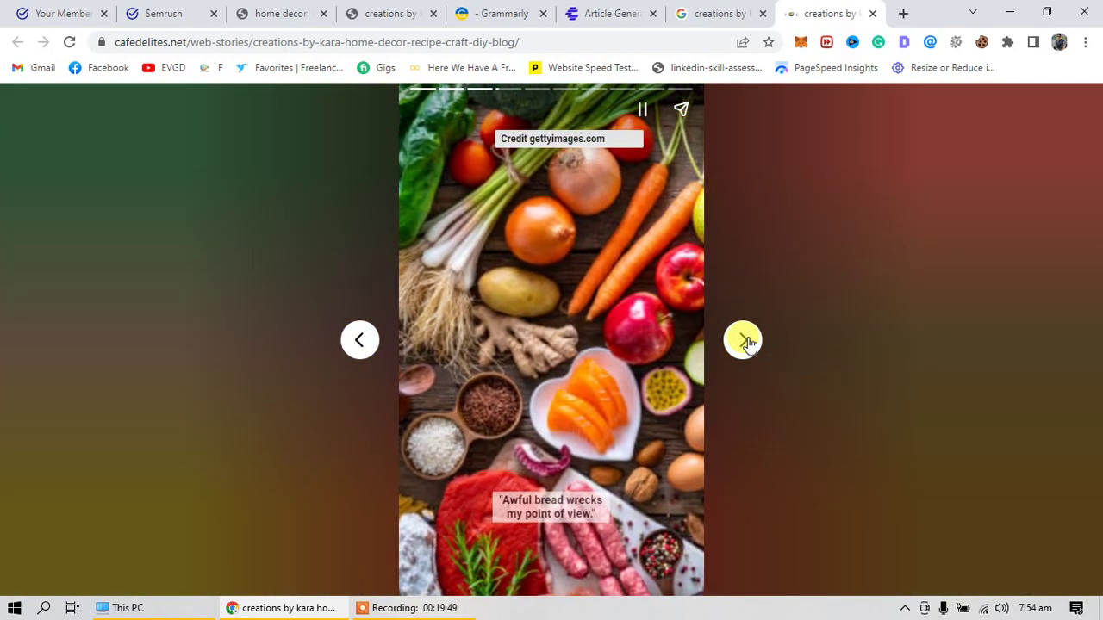
pyautogui.click(744, 340)
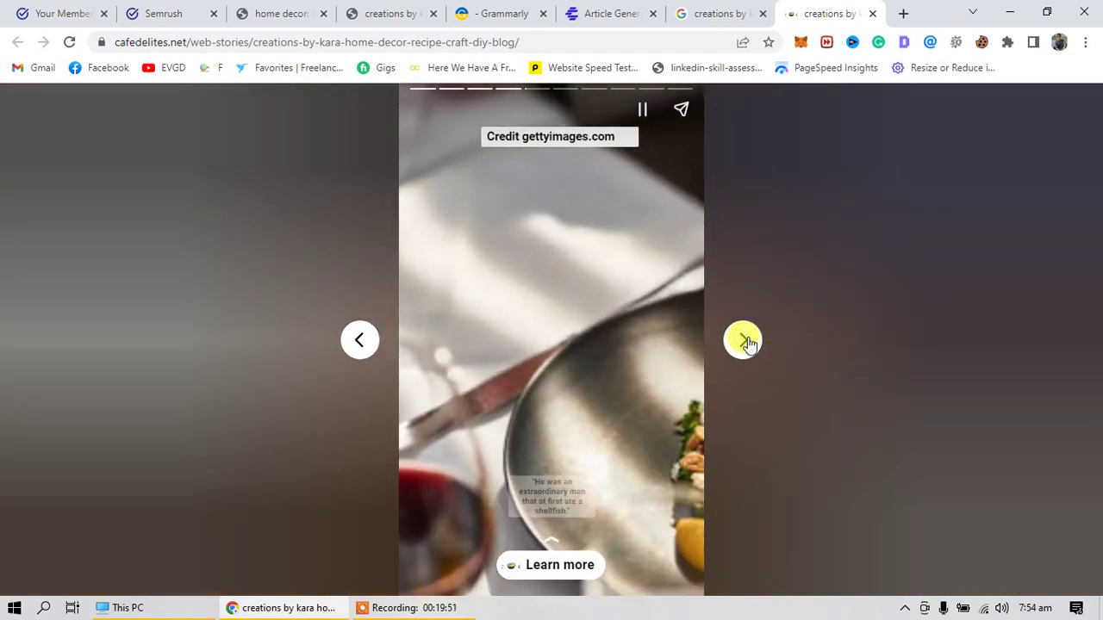
pyautogui.click(745, 340)
pyautogui.click(744, 340)
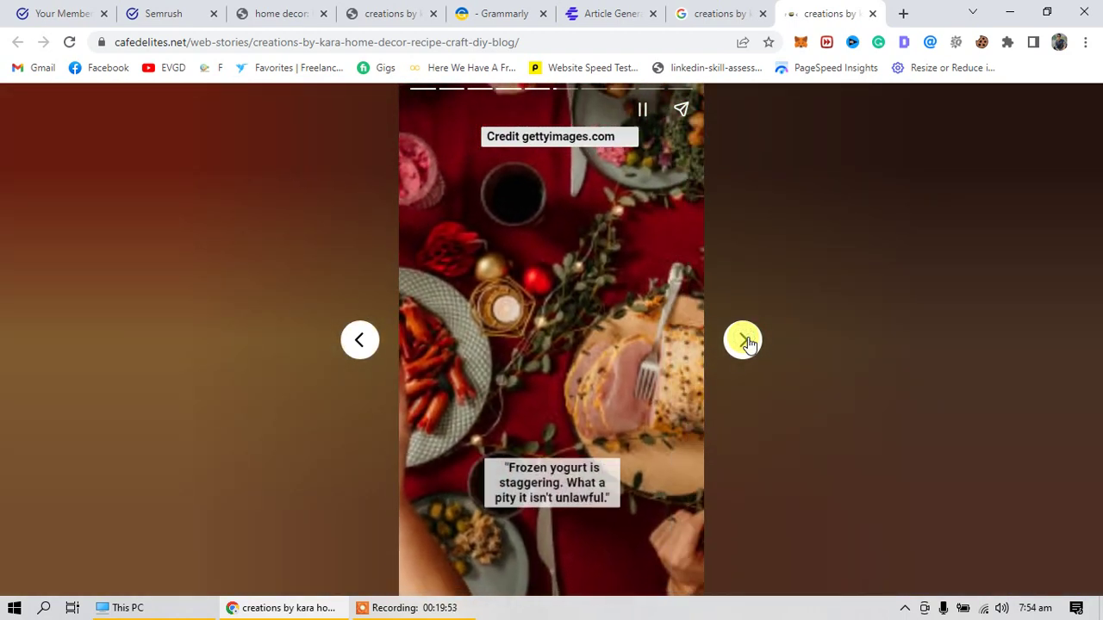
pyautogui.click(744, 340)
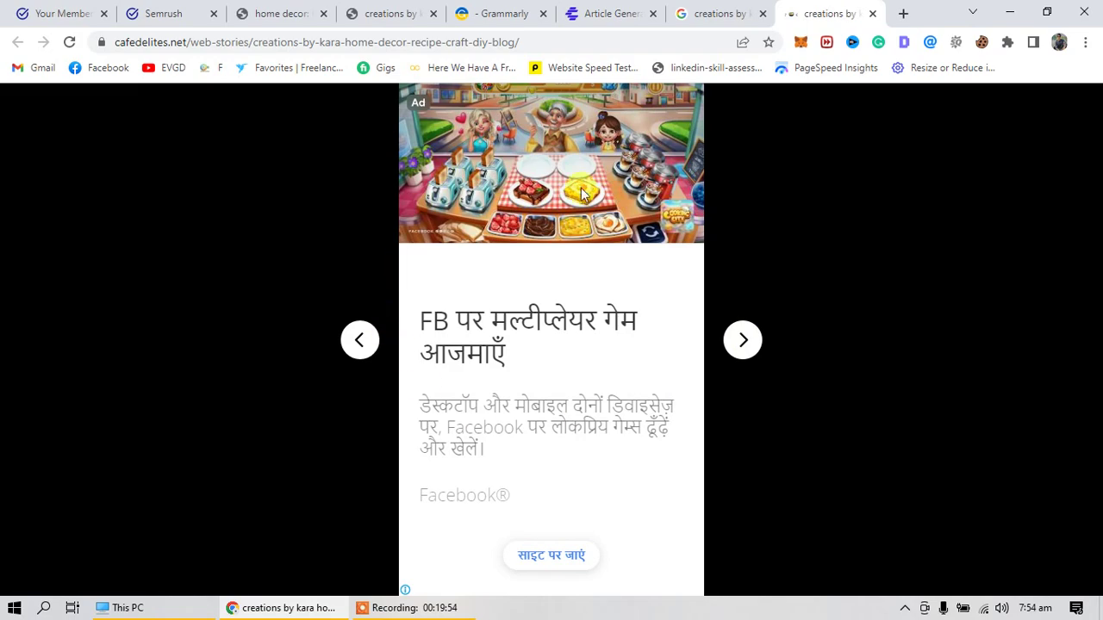
pyautogui.click(748, 342)
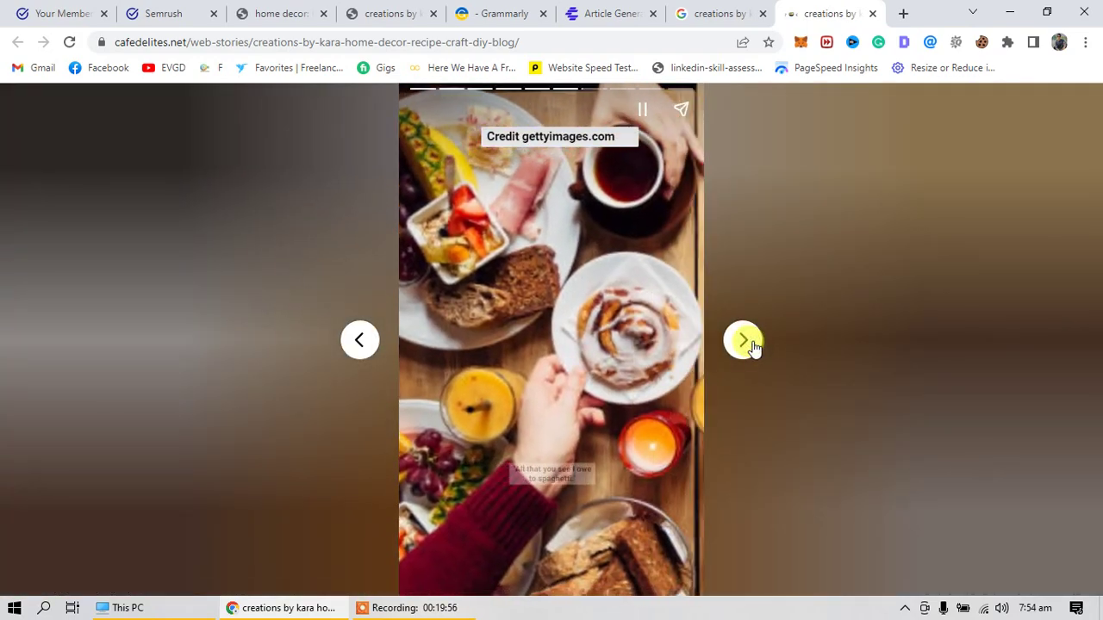
pyautogui.click(748, 342)
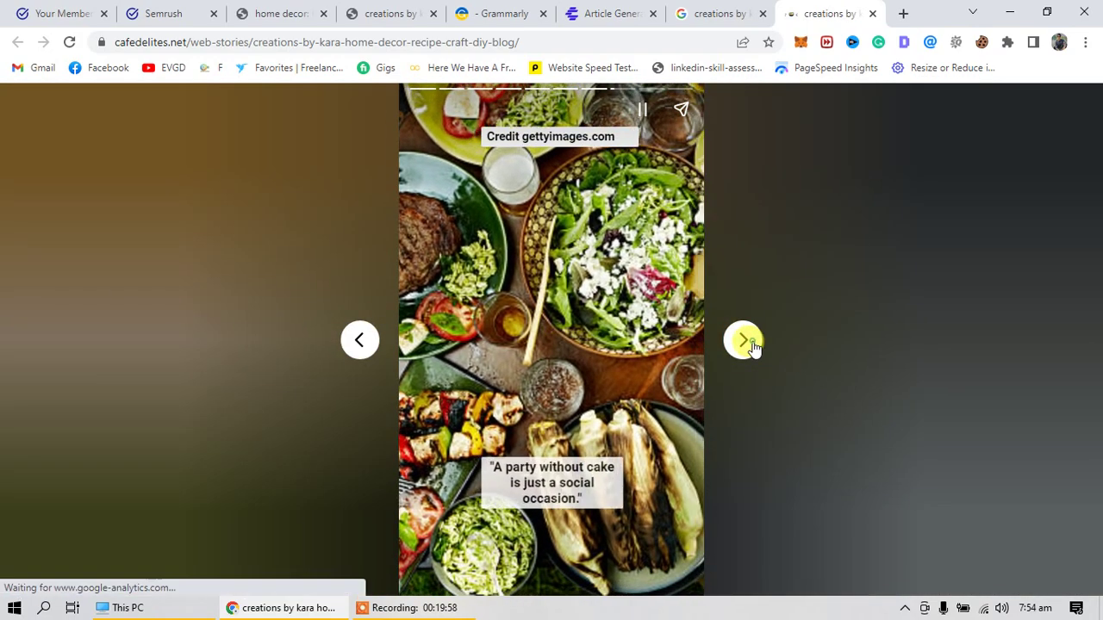
pyautogui.click(746, 341)
pyautogui.click(746, 342)
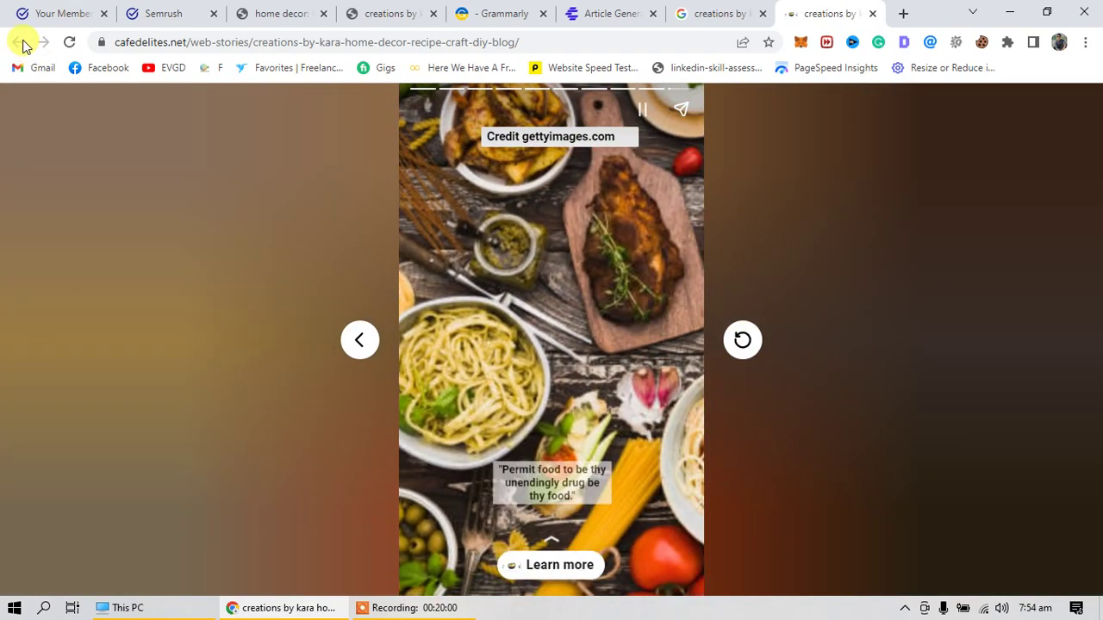
pyautogui.click(870, 14)
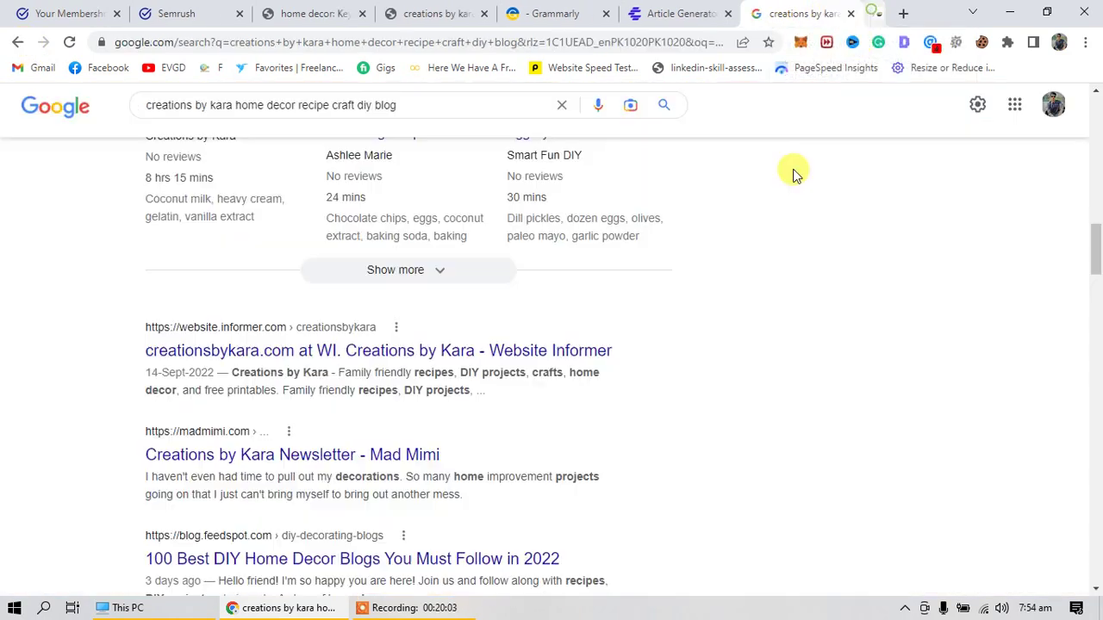
# Step: Open Feedspot's "100 Best DIY Home Decor Blogs You Must Follow in 2022" result in a new tab and read its search snippet
pyautogui.scroll(-2, 320, 437)
pyautogui.scroll(-2, 255, 332)
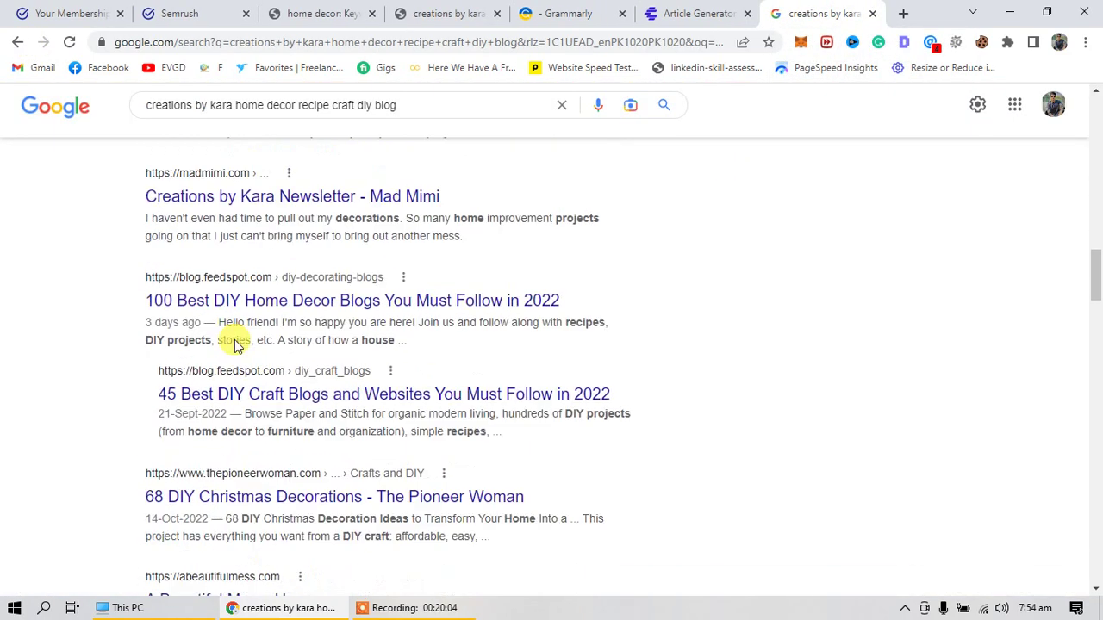
pyautogui.rightClick(267, 235)
pyautogui.click(345, 251)
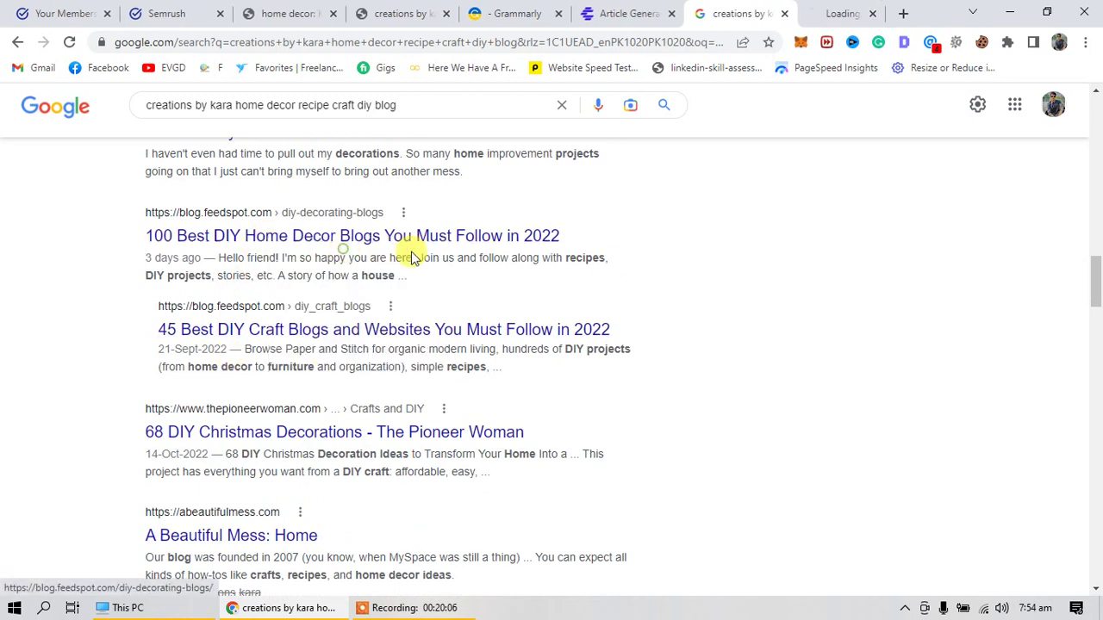
pyautogui.moveTo(584, 257); pyautogui.dragTo(205, 287)
pyautogui.click(414, 261)
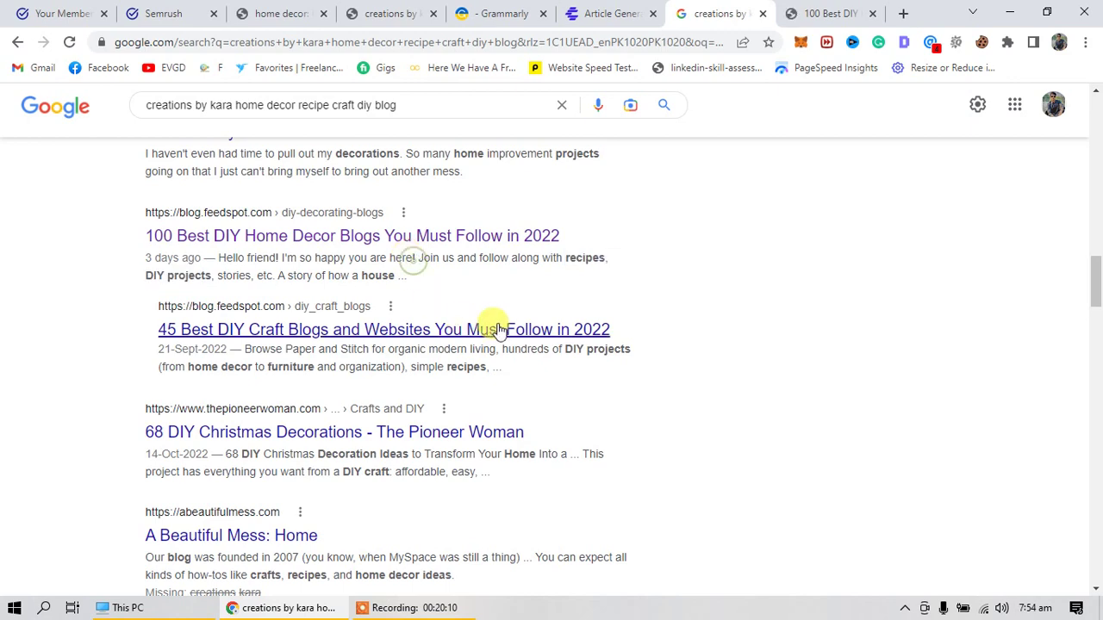
# Step: Read the Addicted 2 Decorating entry in Feedspot's home decor blog list and close the page
pyautogui.click(827, 13)
pyautogui.scroll(-6, 360, 412)
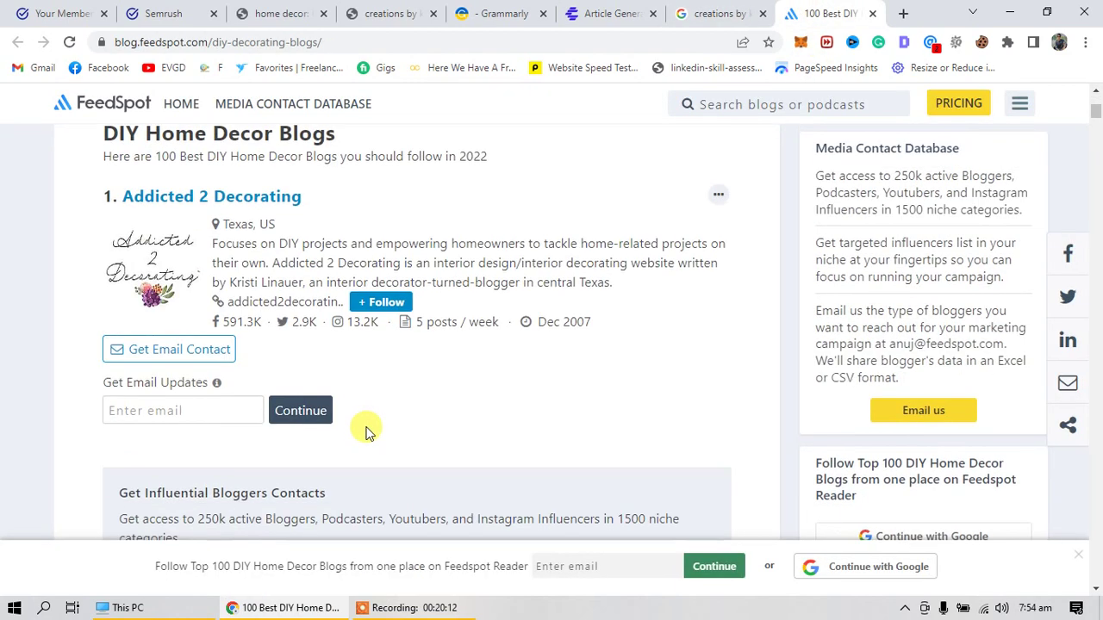
pyautogui.scroll(2, 365, 430)
pyautogui.moveTo(214, 244); pyautogui.dragTo(354, 282)
pyautogui.click(243, 270)
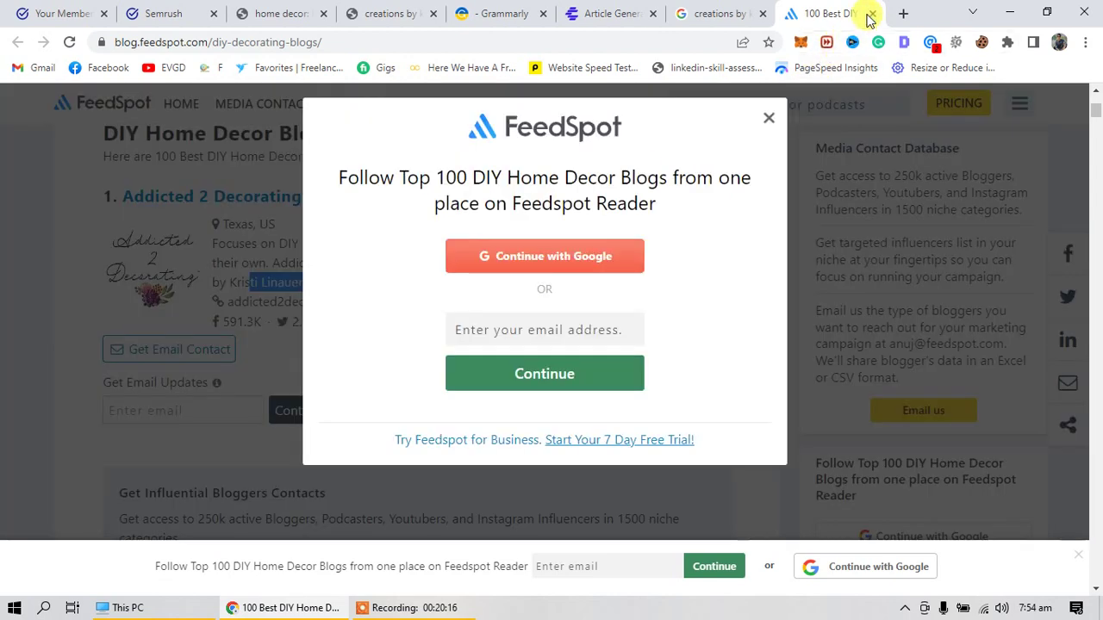
pyautogui.click(872, 13)
# Step: Look through the remaining Google results for competing Creations by Kara pages, and return to the first result
pyautogui.scroll(-2, 198, 470)
pyautogui.scroll(-3, 198, 469)
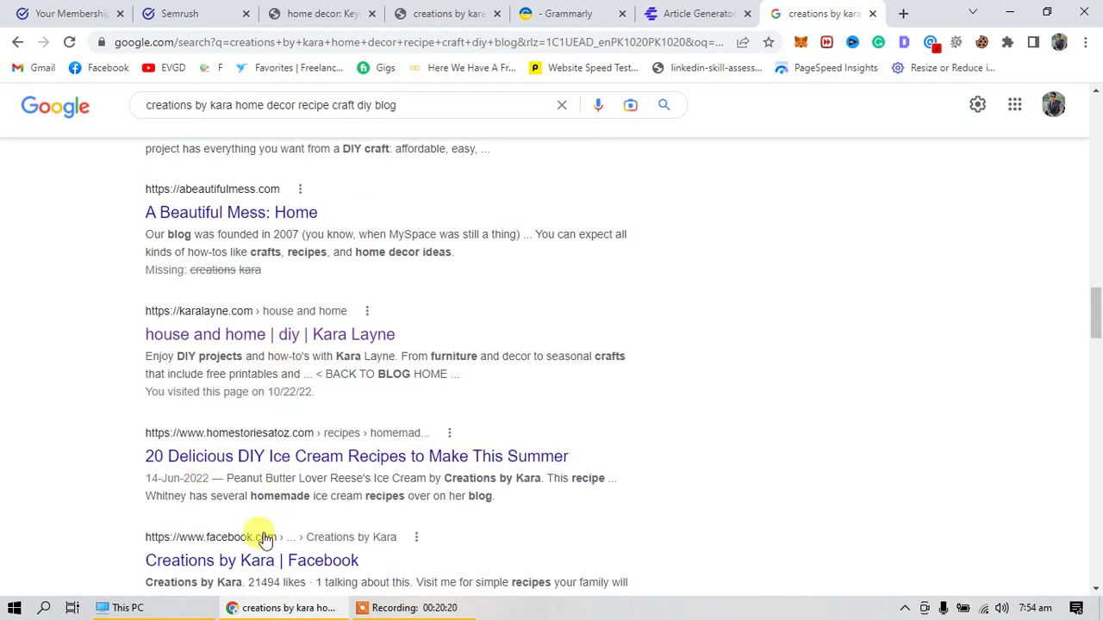
pyautogui.scroll(-2, 265, 539)
pyautogui.scroll(-1, 264, 538)
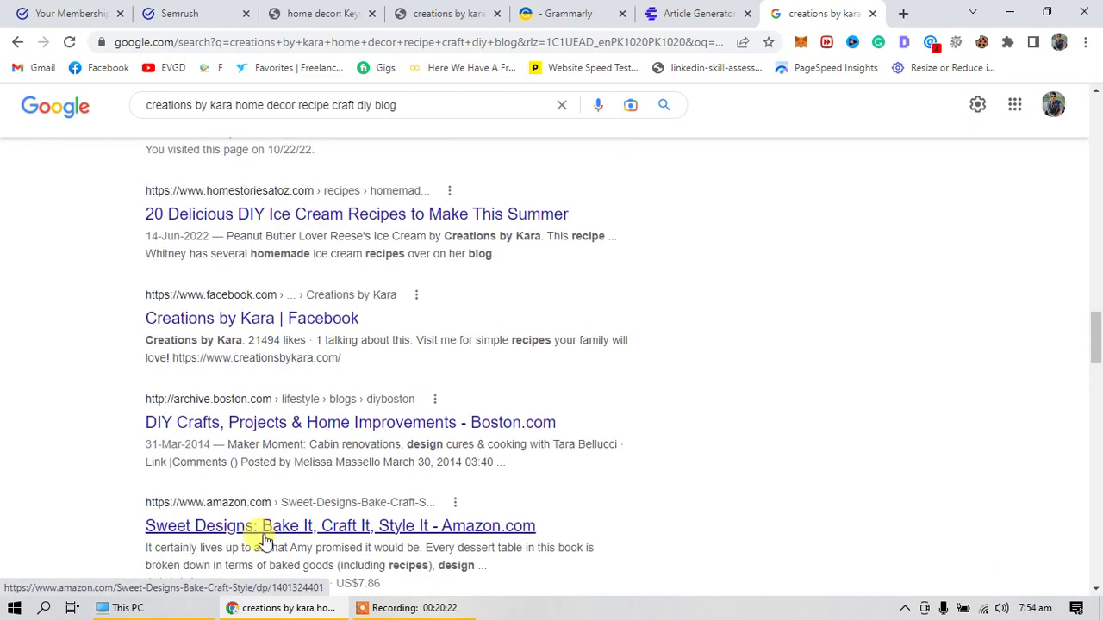
pyautogui.scroll(-8, 264, 538)
pyautogui.scroll(1, 264, 539)
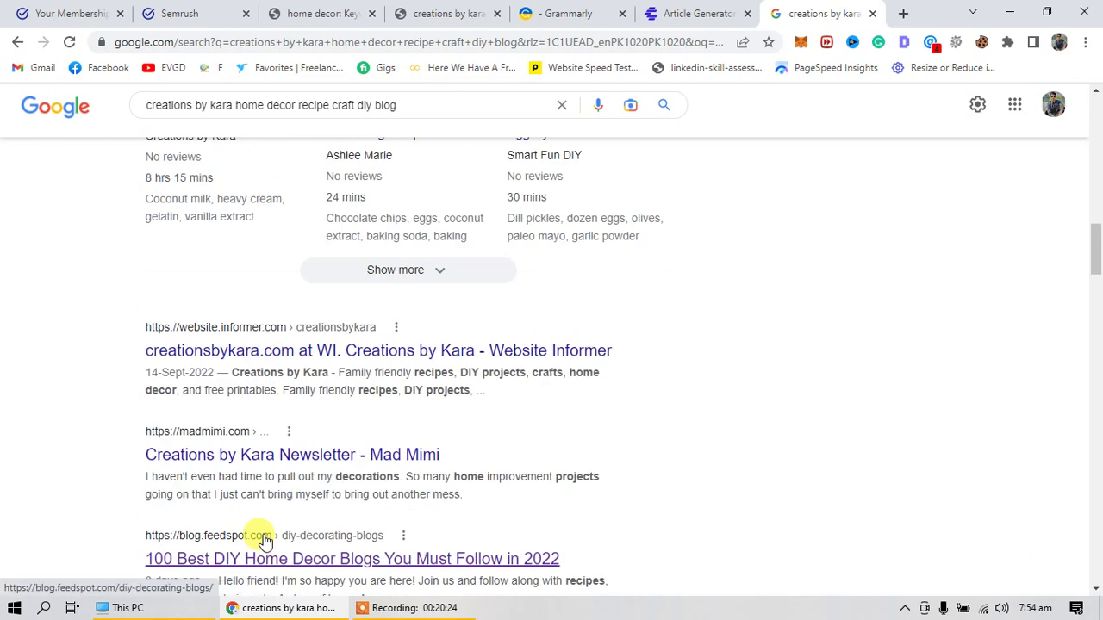
pyautogui.scroll(6, 220, 494)
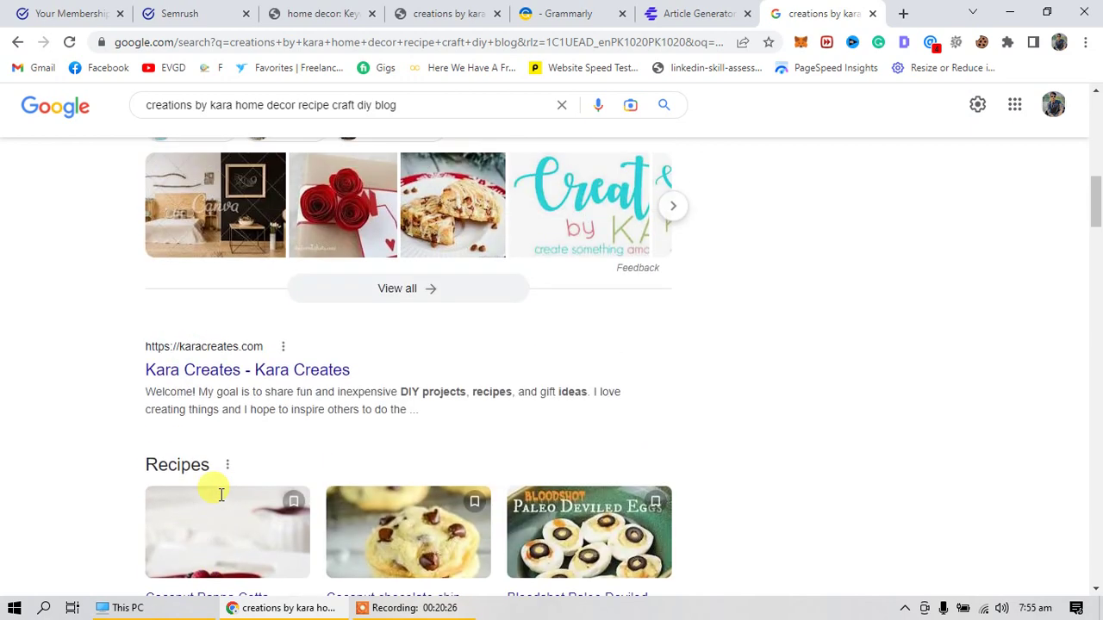
pyautogui.scroll(7, 221, 496)
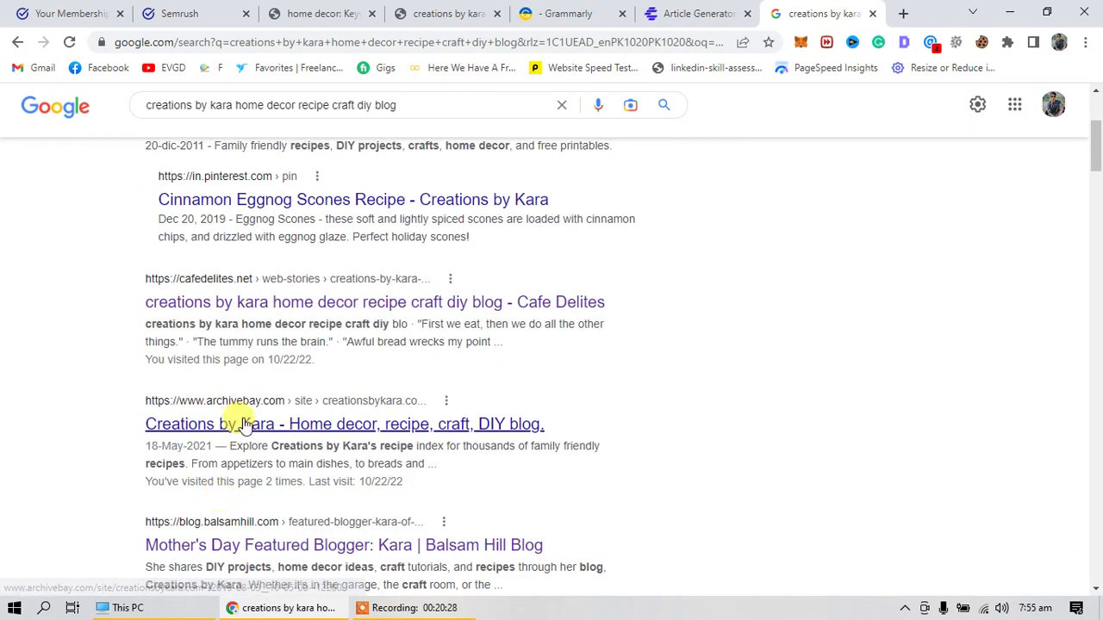
pyautogui.scroll(3, 244, 523)
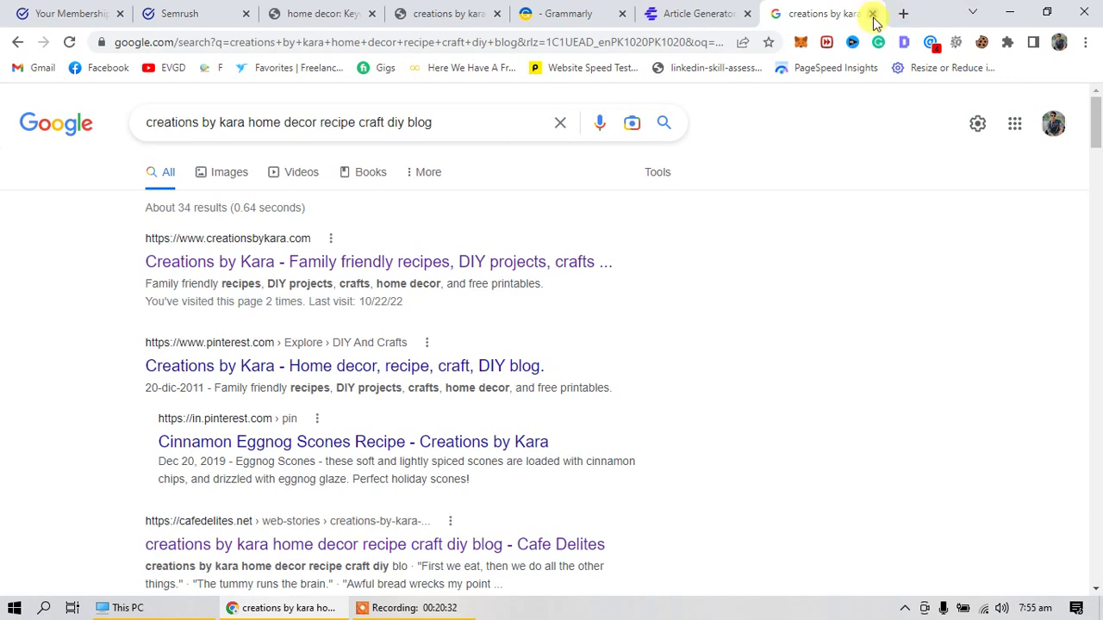
# Step: Search Google for "creations by kara home decor recipe craft diy blog by queenblogs" and look through the results
pyautogui.click(474, 136)
pyautogui.write('by')
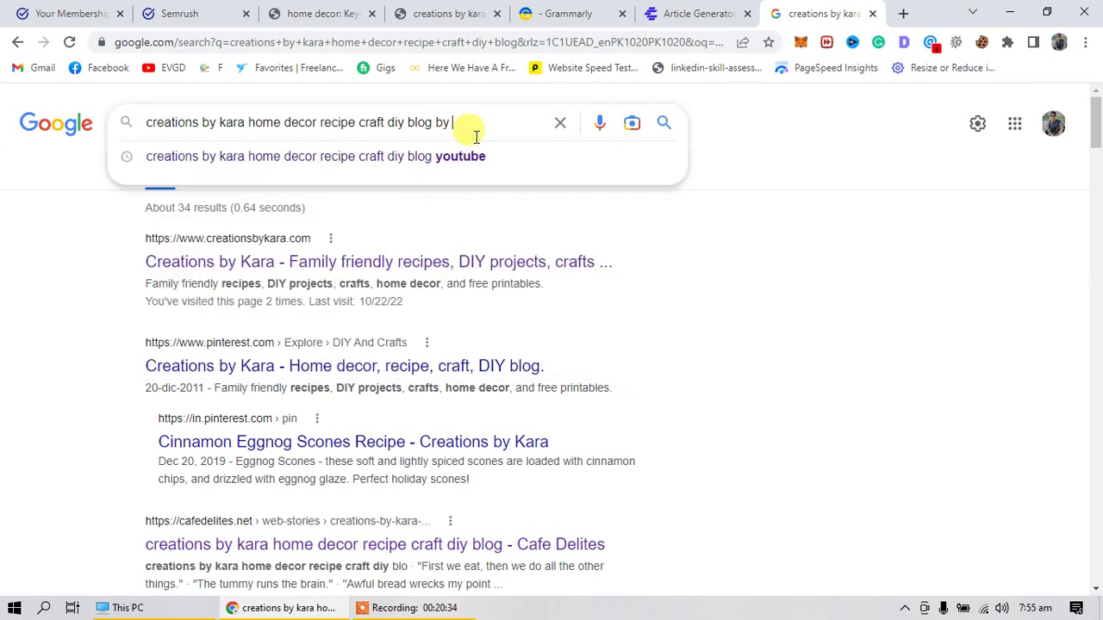
pyautogui.write(' quee')
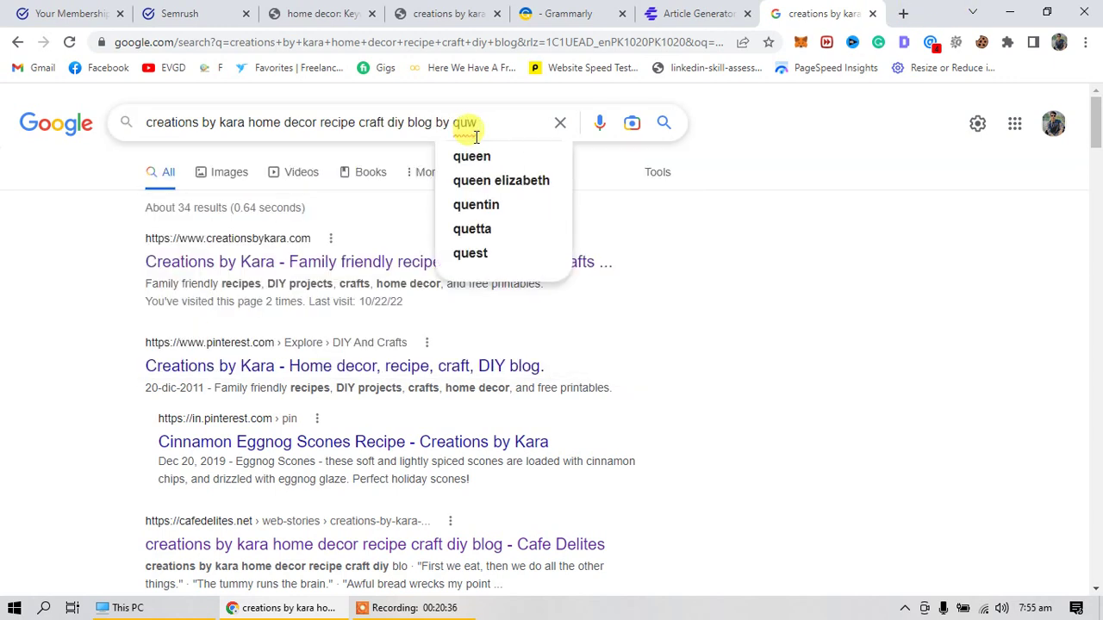
pyautogui.write('nblo')
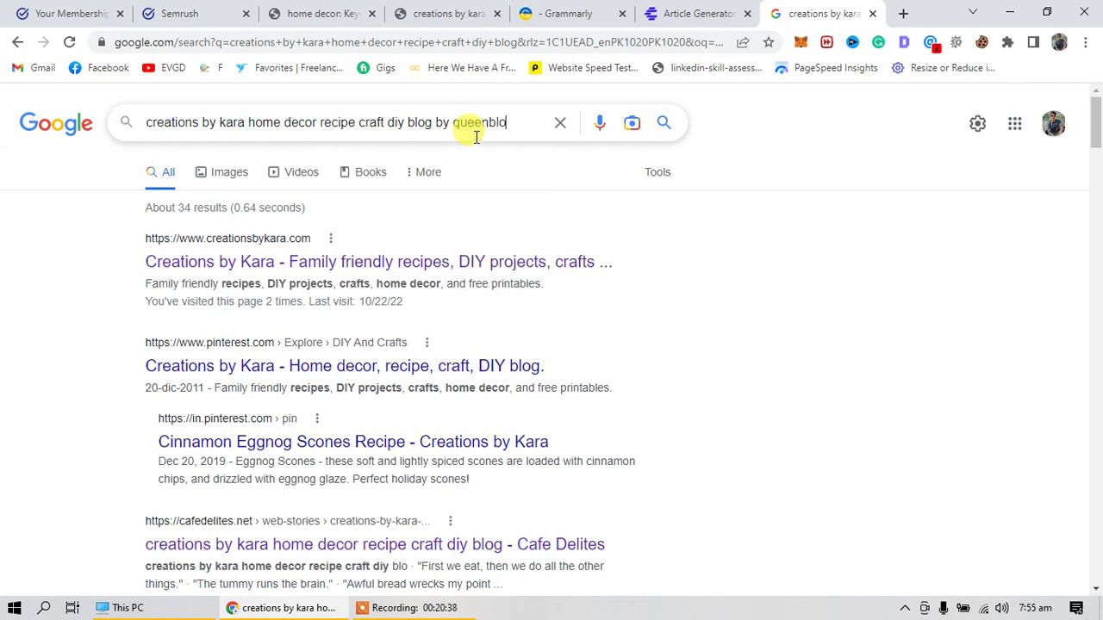
pyautogui.write('gs')
pyautogui.press('Return')
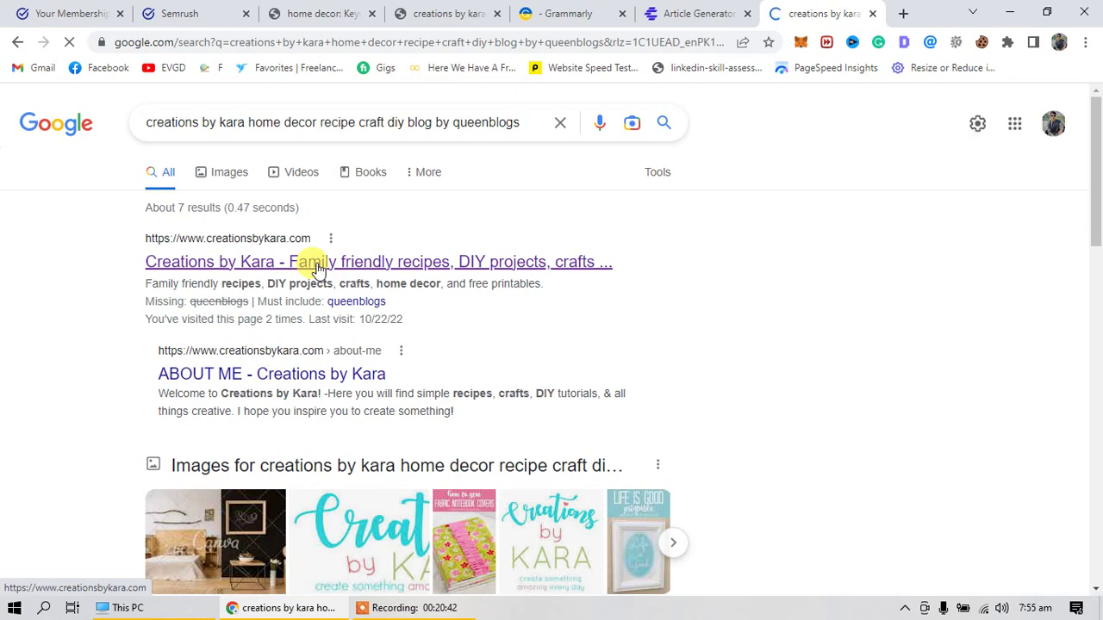
pyautogui.scroll(-8, 319, 269)
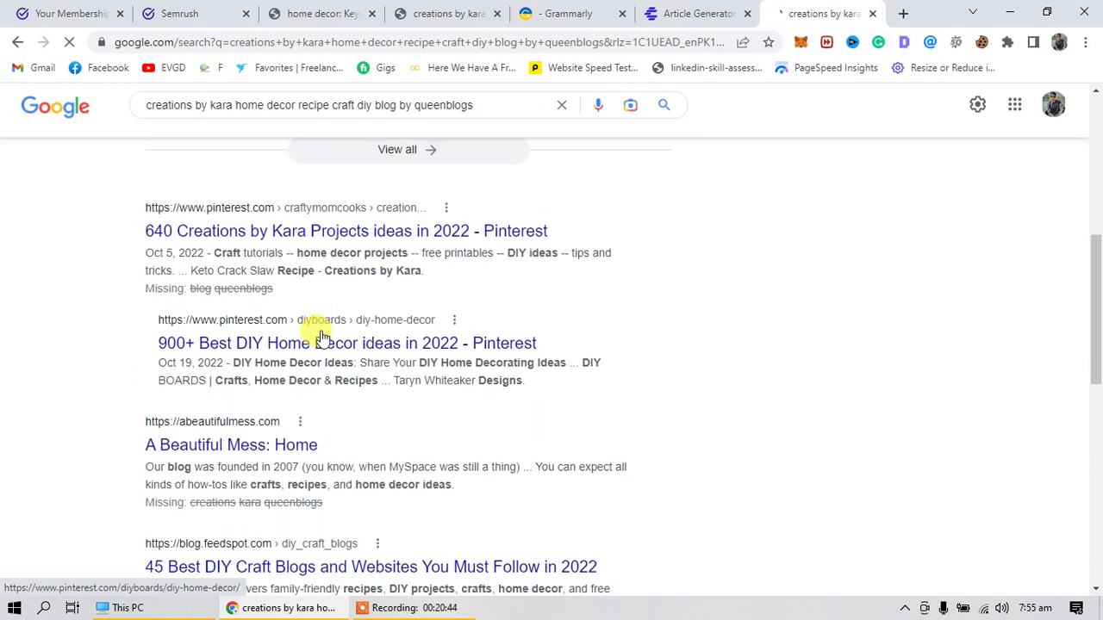
pyautogui.scroll(-1, 322, 338)
pyautogui.scroll(-4, 322, 334)
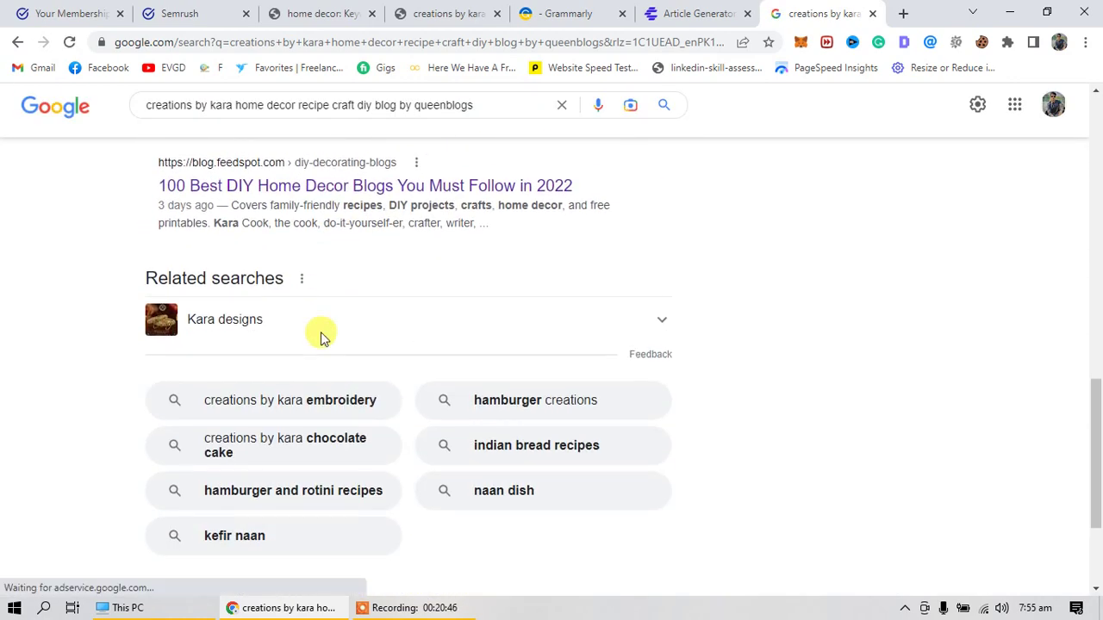
pyautogui.scroll(13, 320, 336)
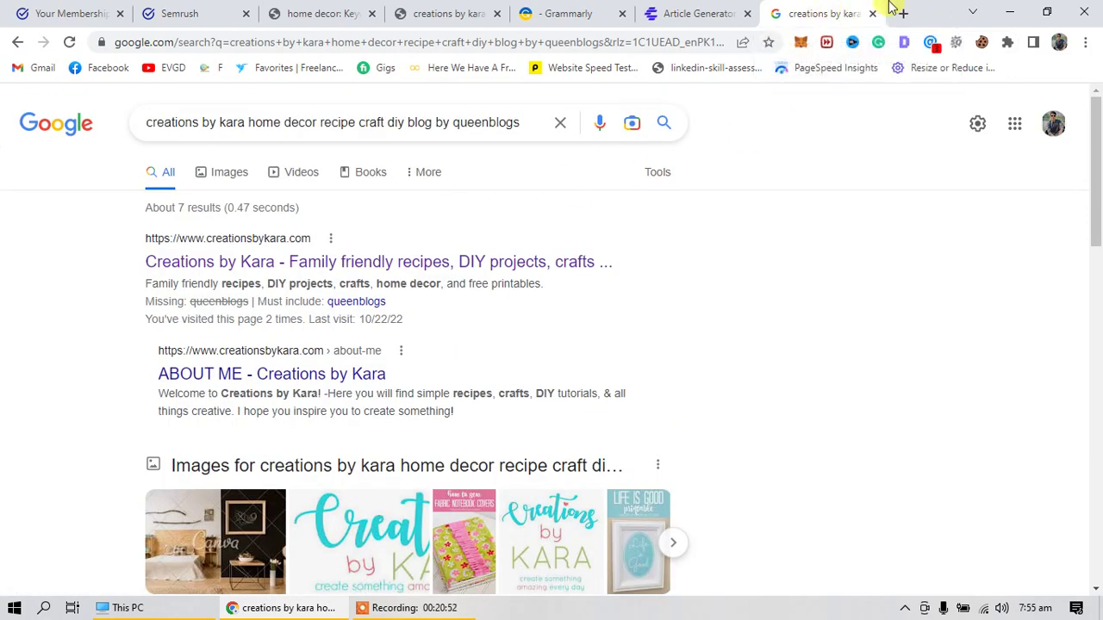
# Step: Review the opening of the Copymatic article, and select the title "creations by kara home decor recipe craft DIY blog" in the Grammarly document
pyautogui.click(696, 13)
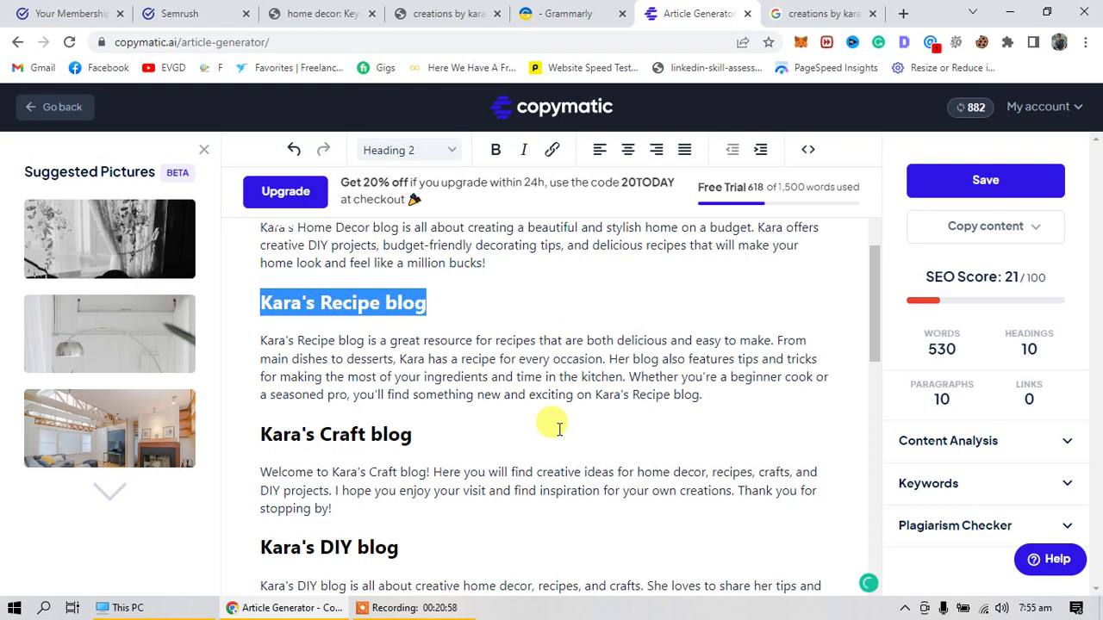
pyautogui.scroll(3, 556, 426)
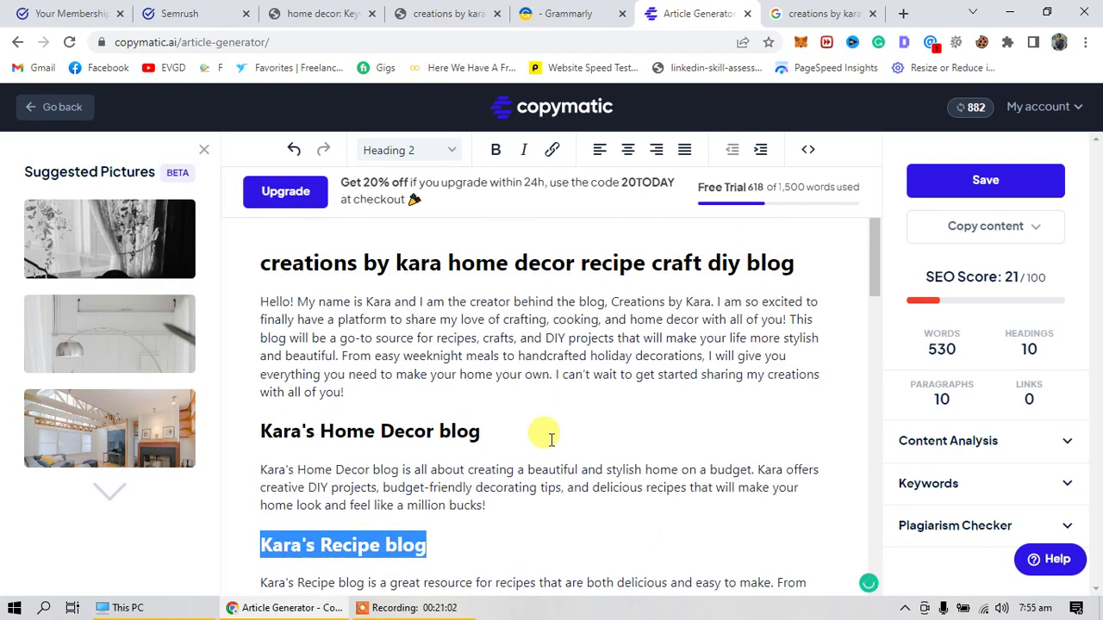
pyautogui.click(575, 18)
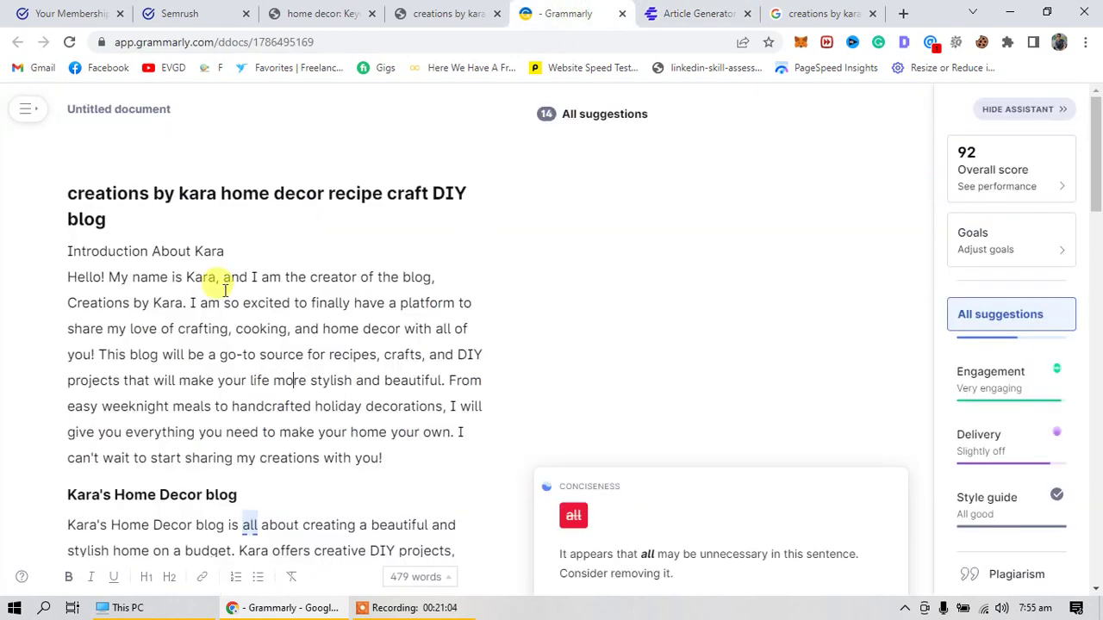
pyautogui.moveTo(106, 218); pyautogui.dragTo(42, 187)
pyautogui.click(181, 230)
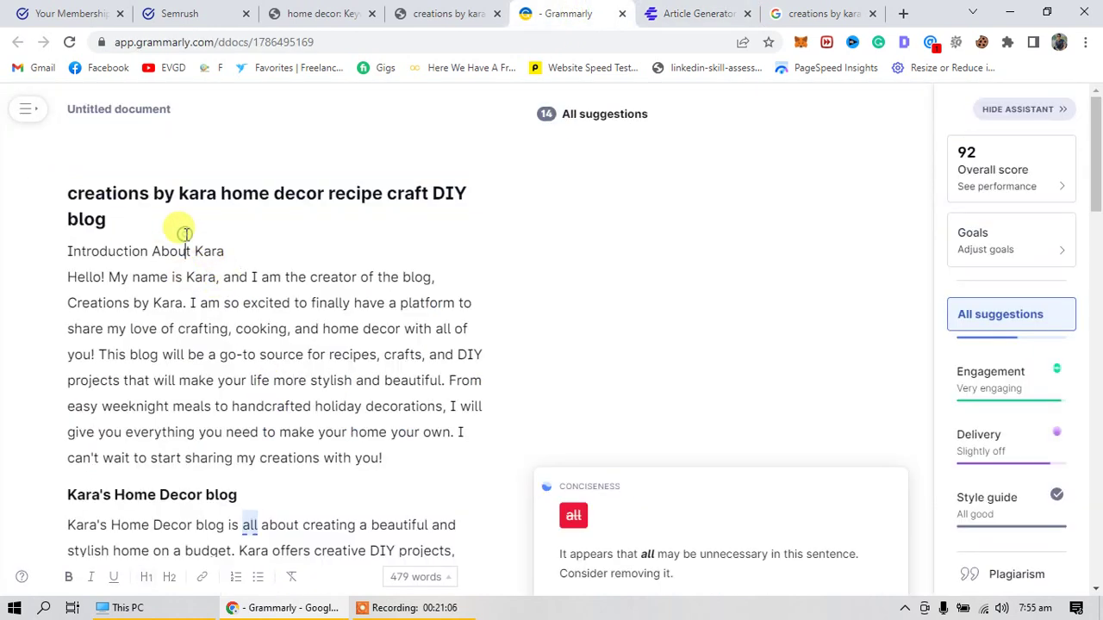
pyautogui.moveTo(106, 216); pyautogui.dragTo(54, 180)
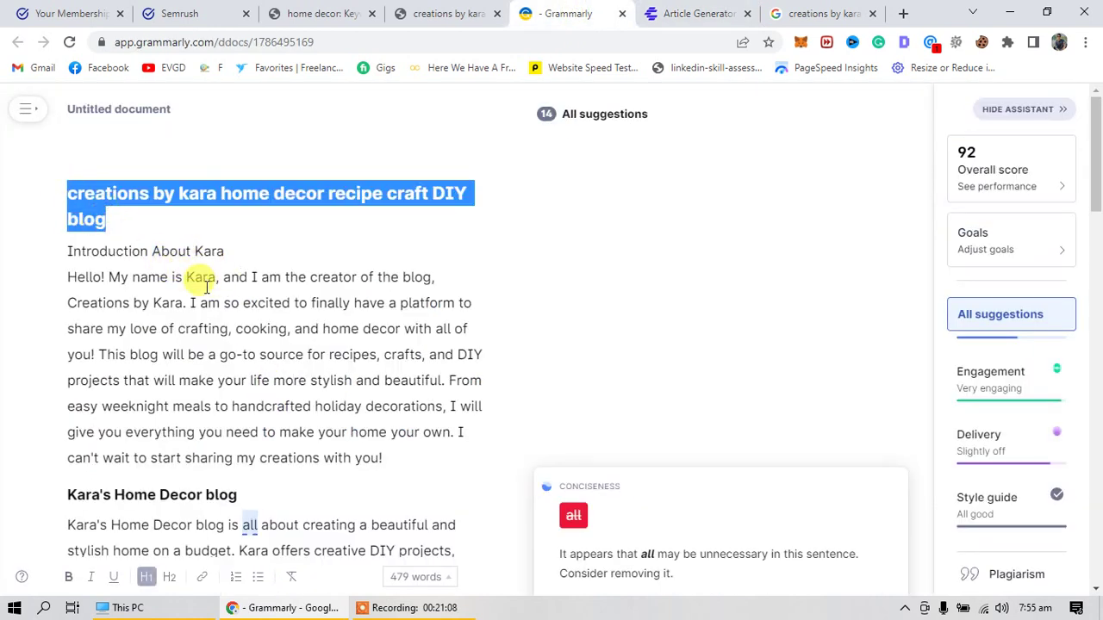
# Step: Copy the title "creations by kara home decor recipe craft DIY blog" and paste it inside the word "need" in the introduction
pyautogui.click(108, 219)
pyautogui.moveTo(109, 220); pyautogui.dragTo(42, 185)
pyautogui.hotkey('ctrl', 'c')
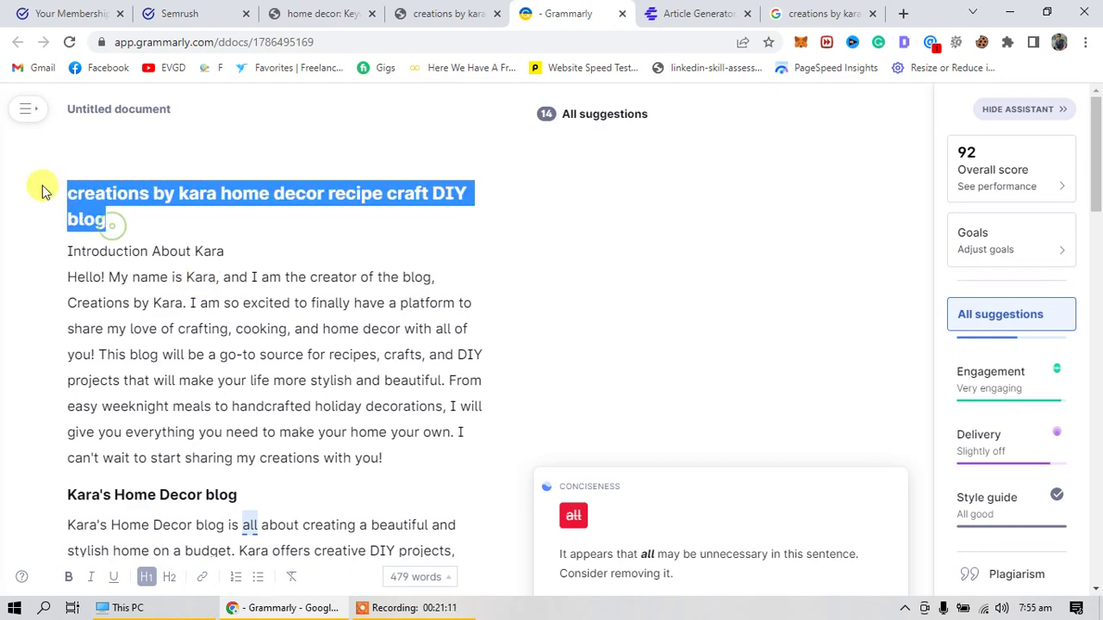
pyautogui.click(81, 278)
pyautogui.scroll(-3, 130, 327)
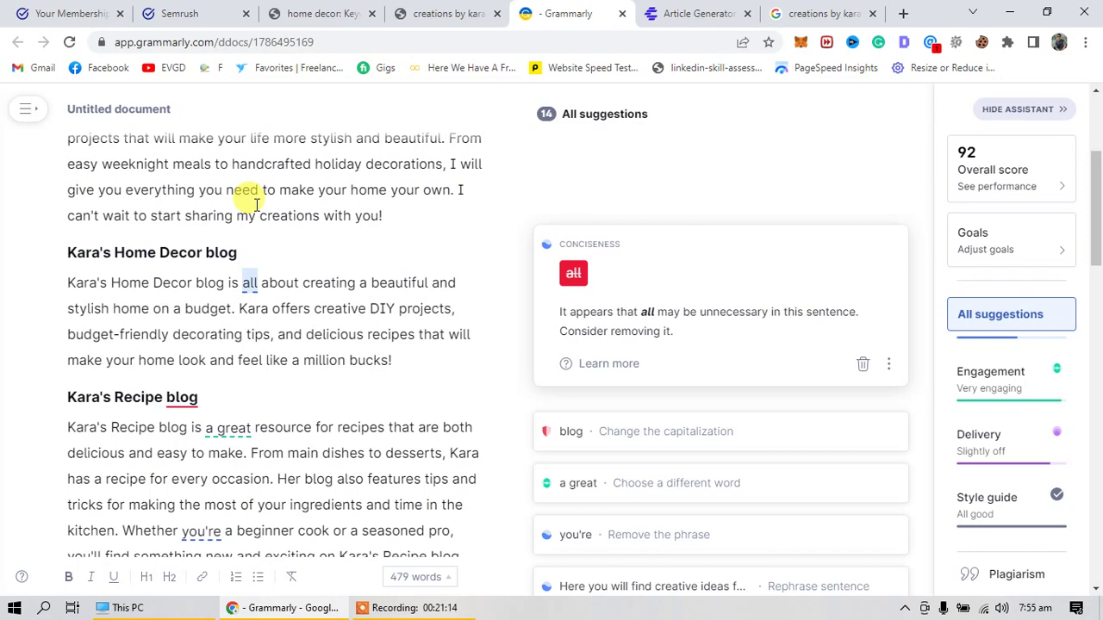
pyautogui.click(256, 204)
pyautogui.hotkey('ctrl', 'v')
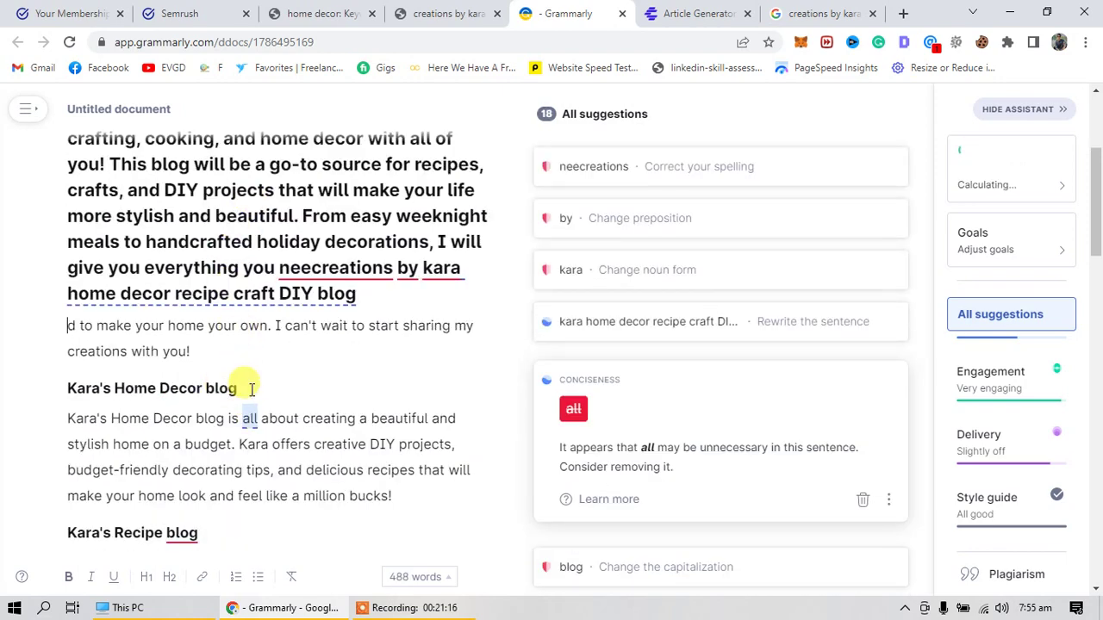
# Step: Paste the copied title at the end of the "Kara's Home Decor blog" heading and highlight the heading's first words
pyautogui.click(250, 389)
pyautogui.hotkey('ctrl', 'v')
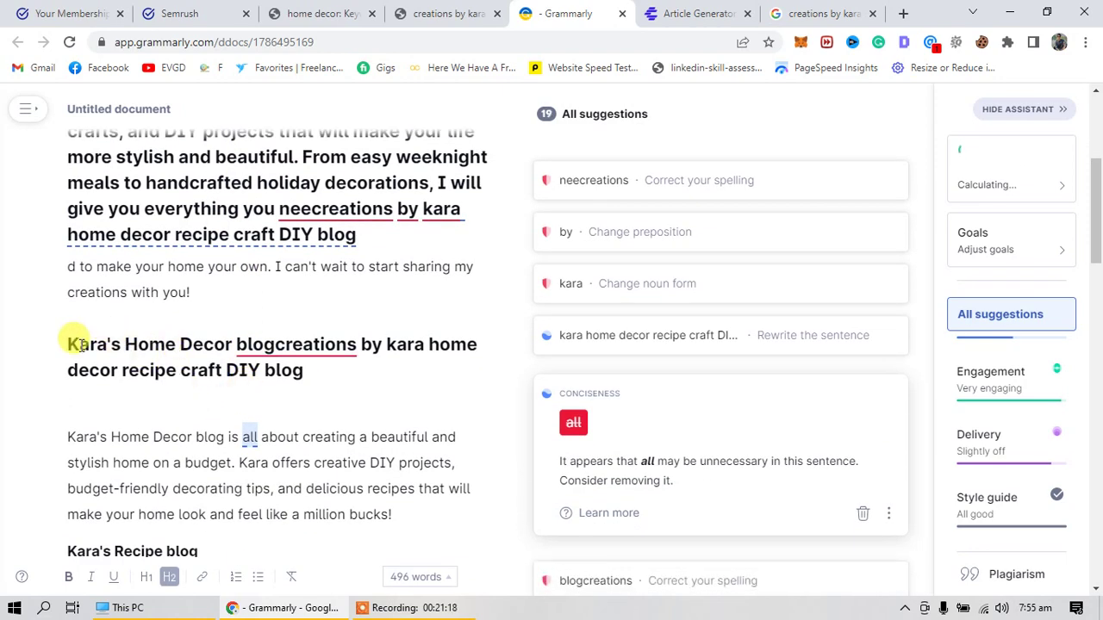
pyautogui.moveTo(72, 343); pyautogui.dragTo(191, 345)
pyautogui.scroll(-2, 236, 423)
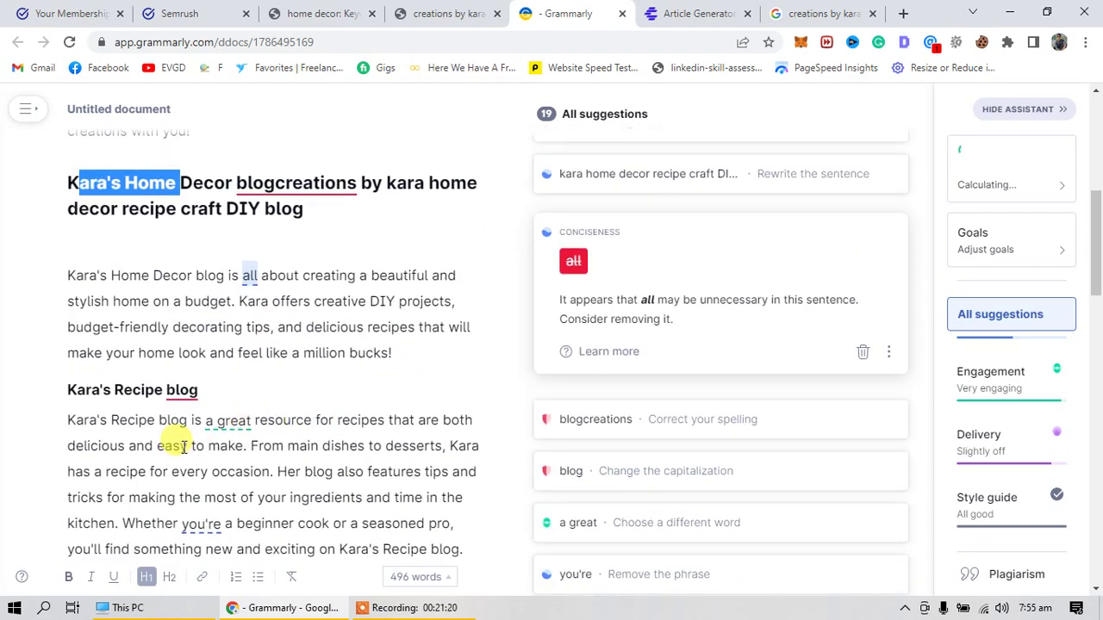
# Step: Paste the copied title after "recipes, and more." at the end of the Kara's Craft Projects paragraph
pyautogui.click(182, 447)
pyautogui.scroll(-3, 182, 447)
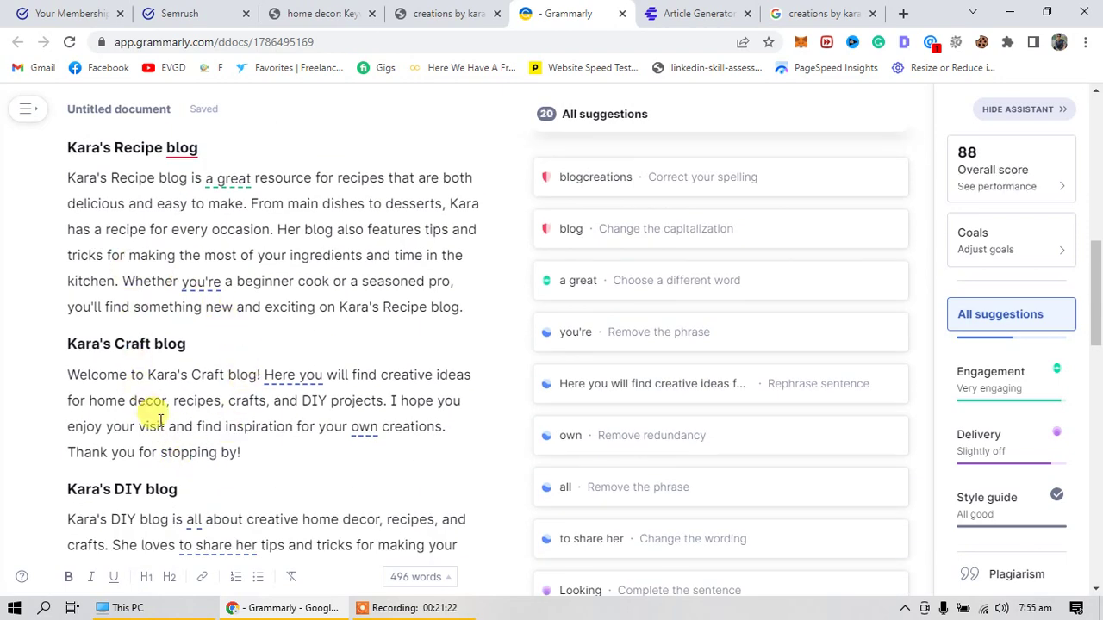
pyautogui.click(159, 429)
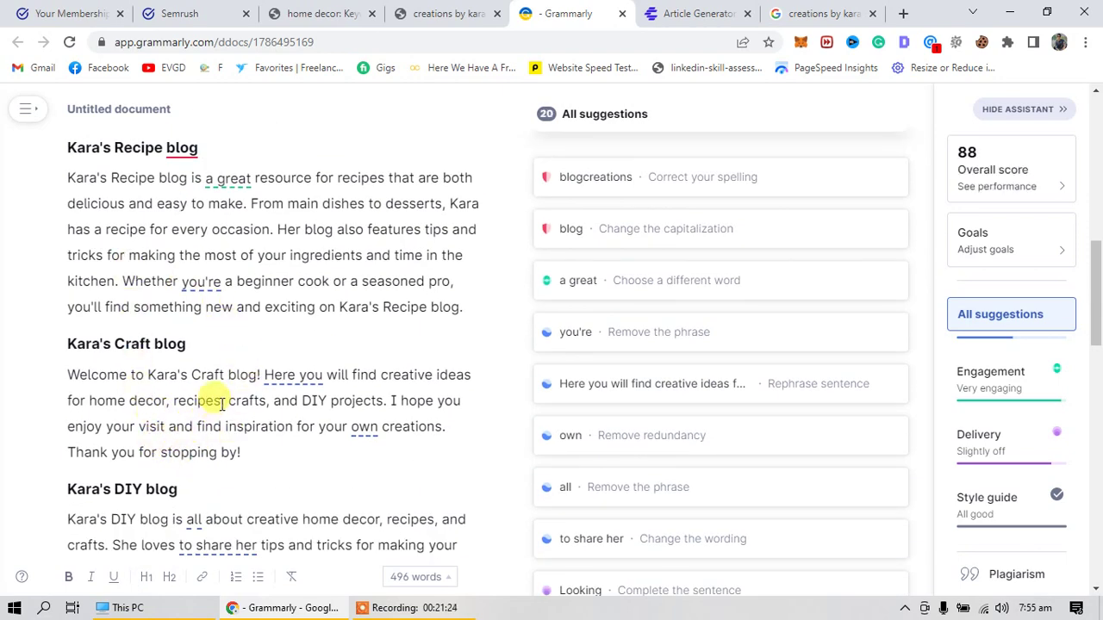
pyautogui.scroll(-1, 216, 490)
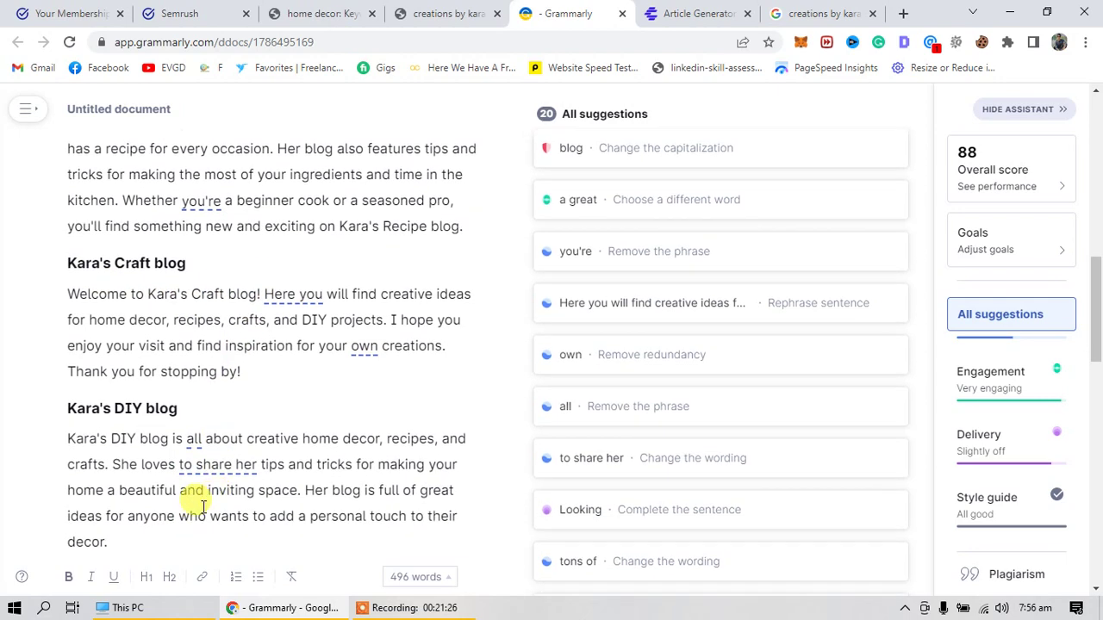
pyautogui.scroll(-5, 201, 494)
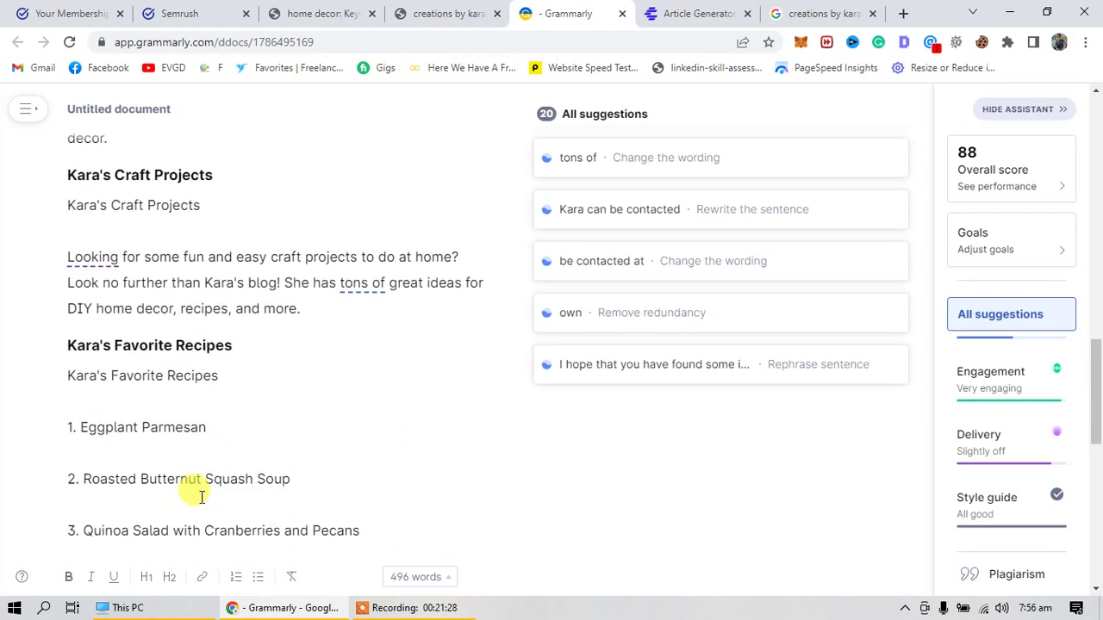
pyautogui.click(301, 309)
pyautogui.hotkey('ctrl', 'v')
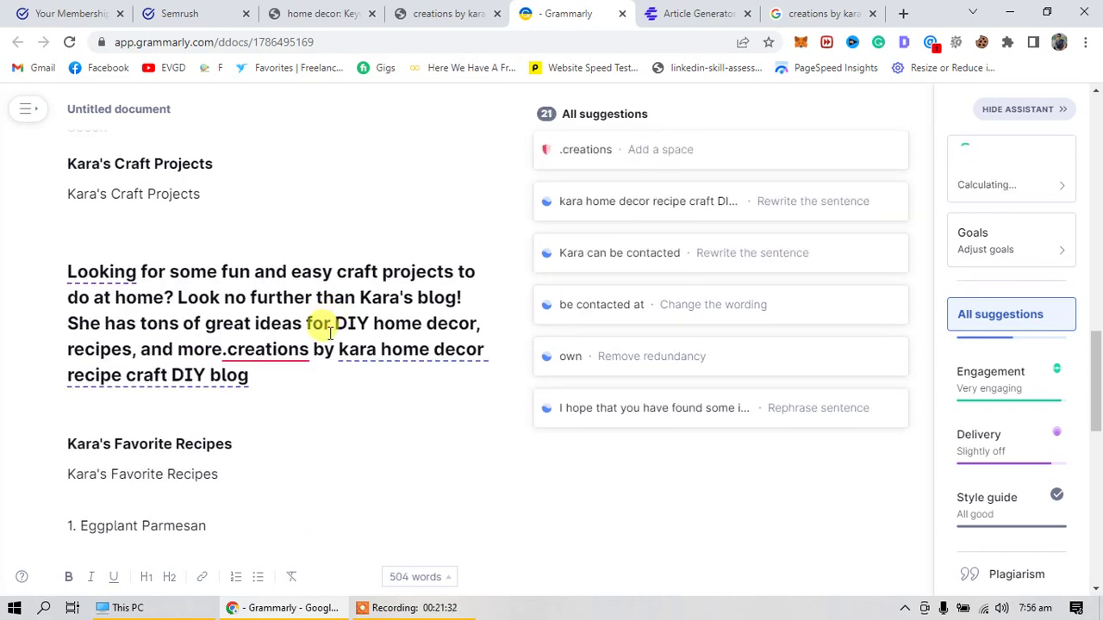
pyautogui.click(305, 382)
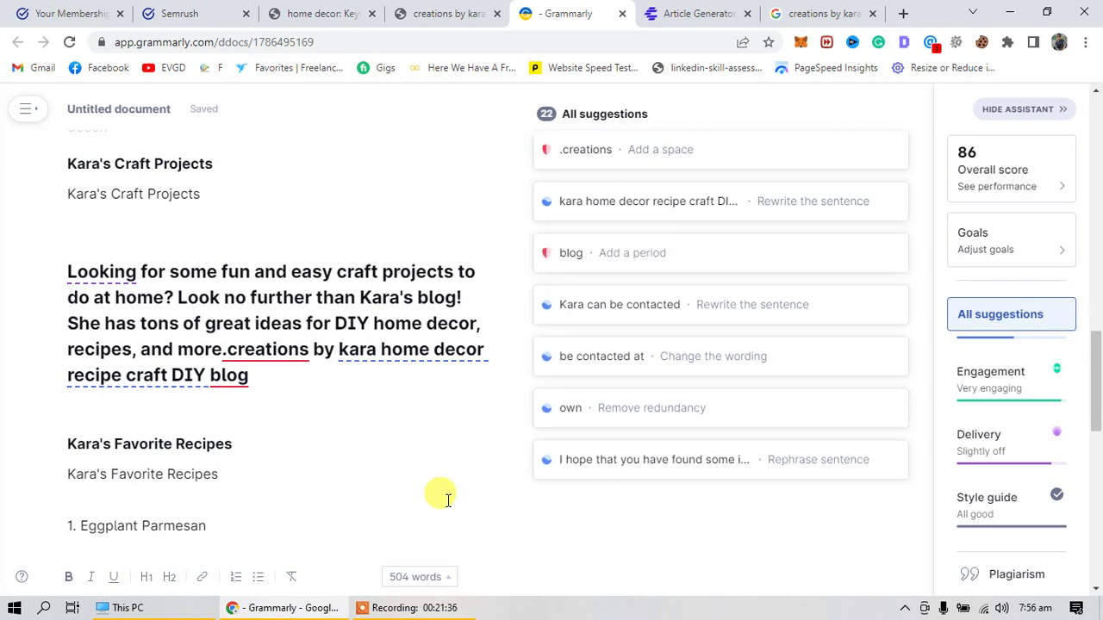
# Step: Delete the entire article text from the Grammarly document
pyautogui.scroll(15, 447, 500)
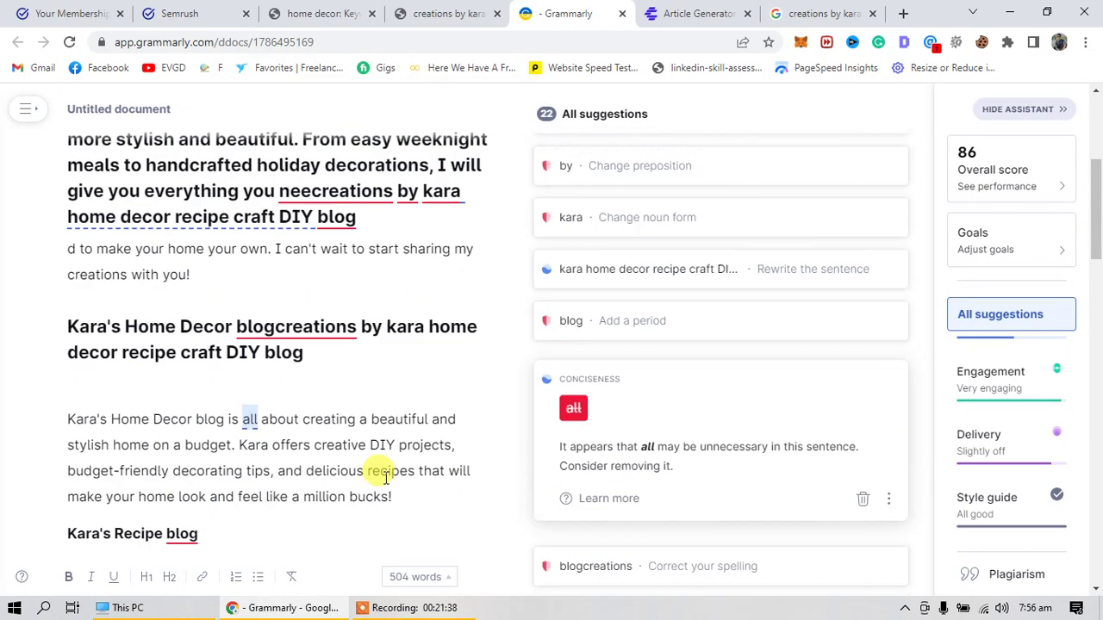
pyautogui.click(133, 340)
pyautogui.hotkey('ctrl', 'a')
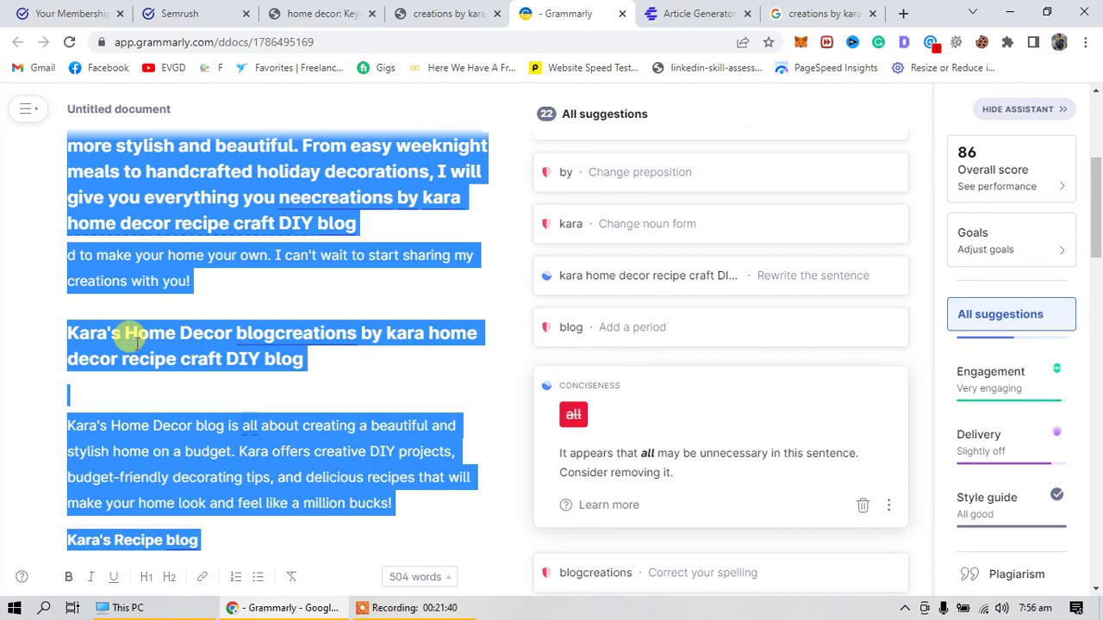
pyautogui.press('BackSpace')
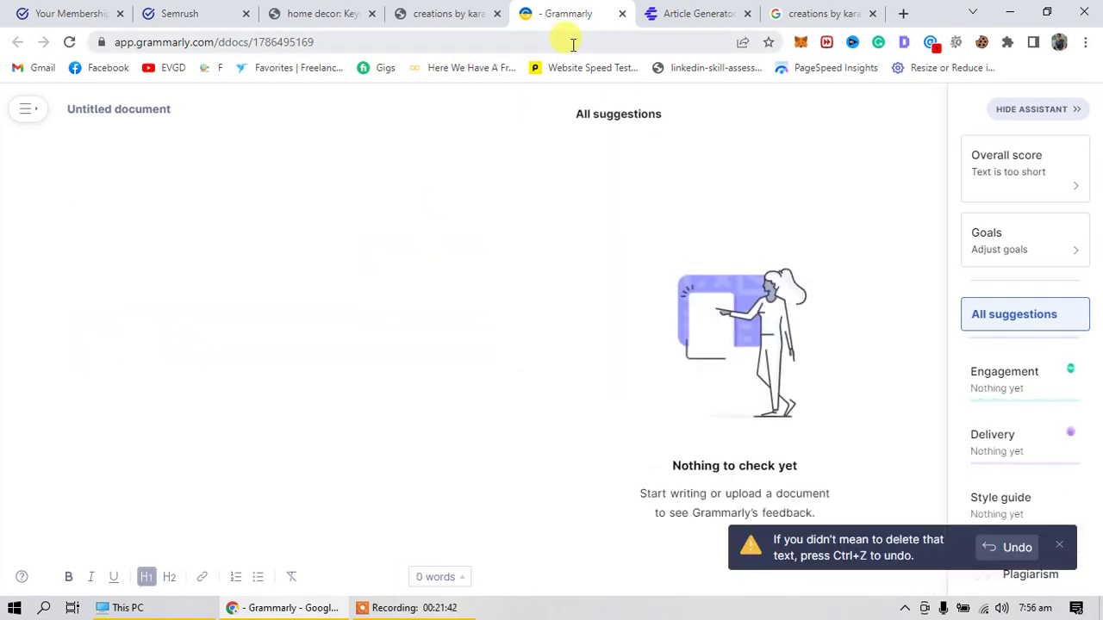